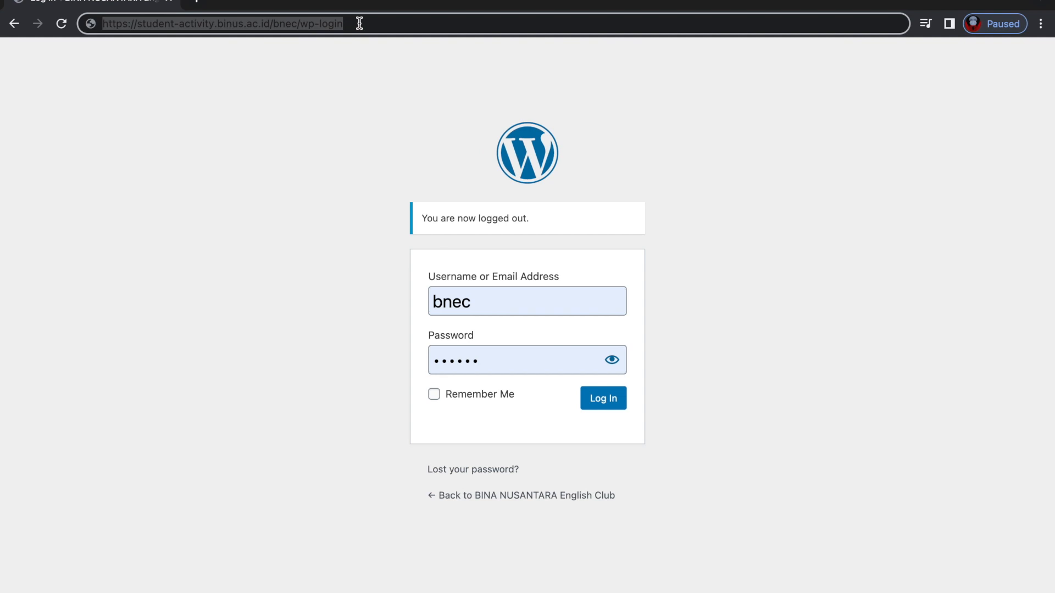
Check the bnec wp-login address, then log in with the pre-filled admin credentials.
click(359, 24)
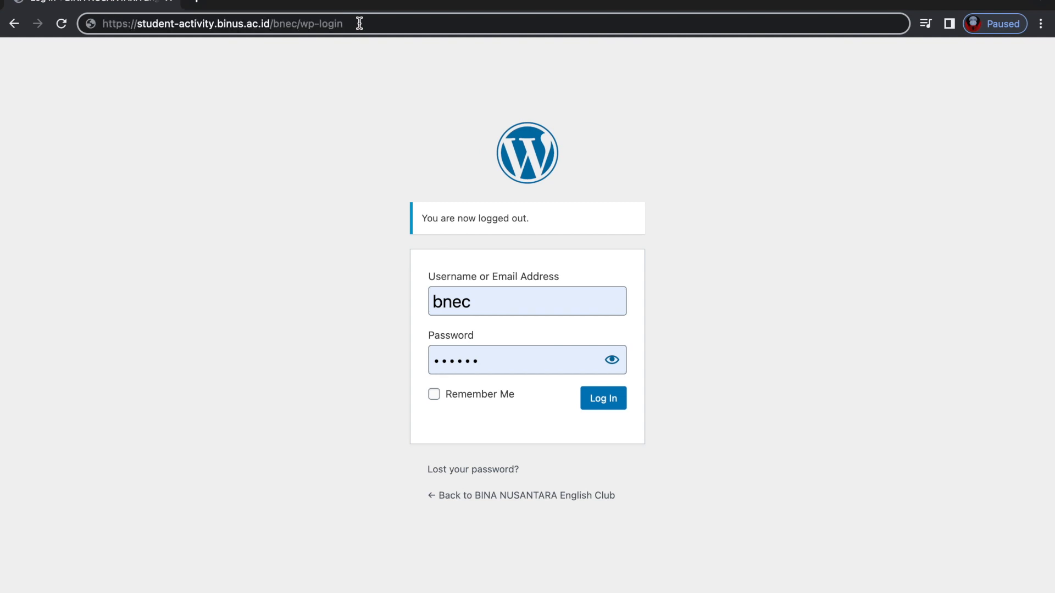
drag(274, 23, 298, 22)
click(356, 23)
click(604, 400)
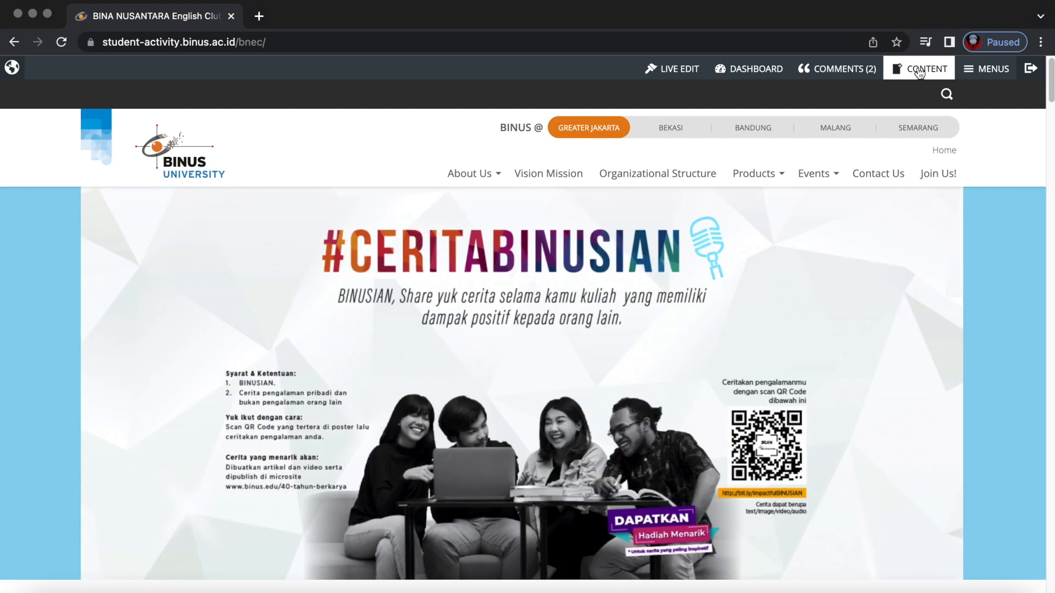
Open the CONTENT menu and the About Us submenu, then scroll through the homepage sections.
click(919, 72)
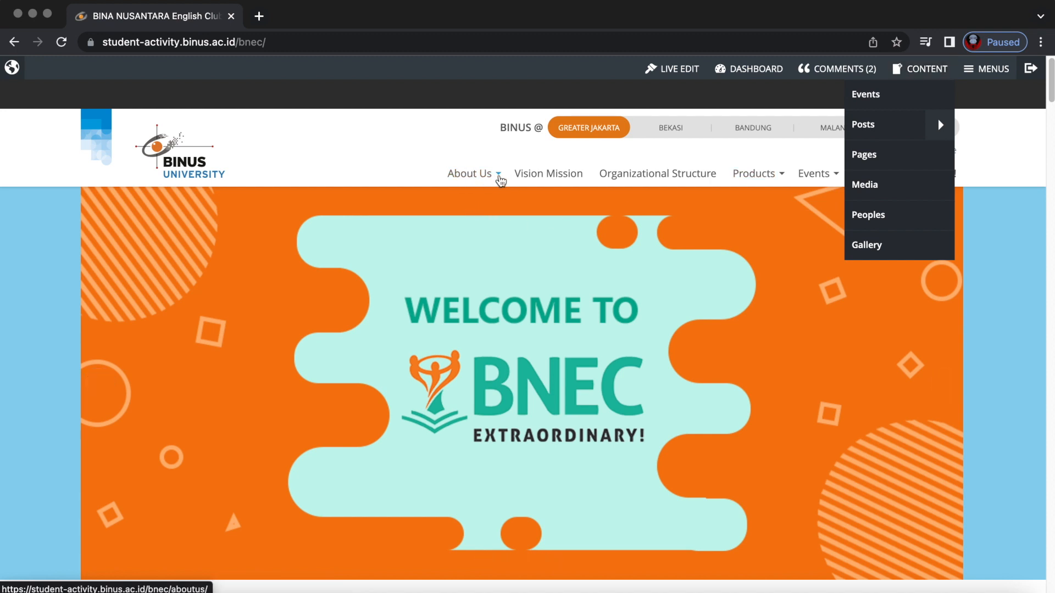
click(496, 180)
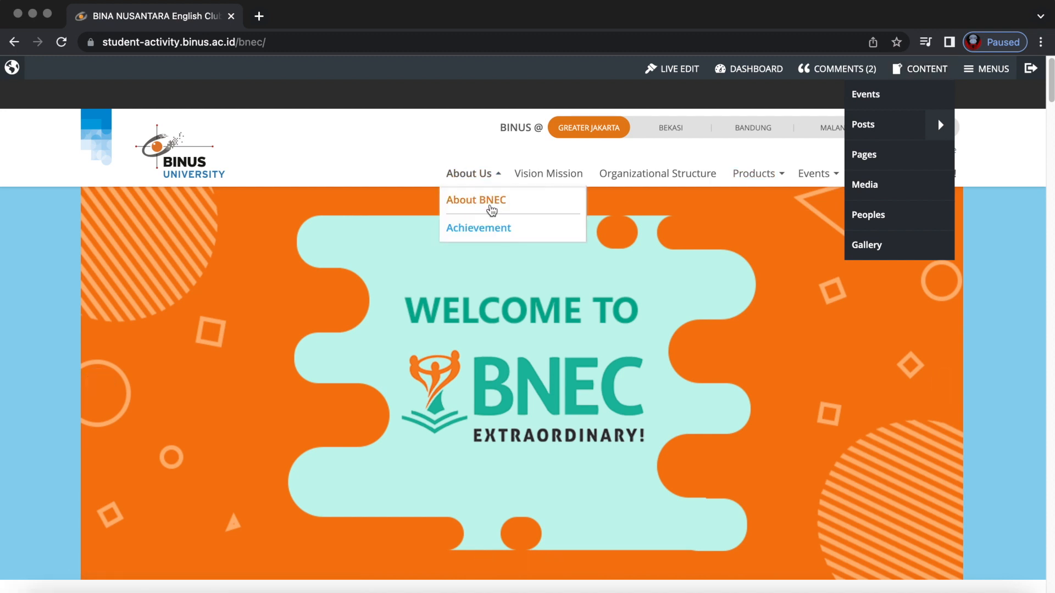
scroll(405, 284, down, 10)
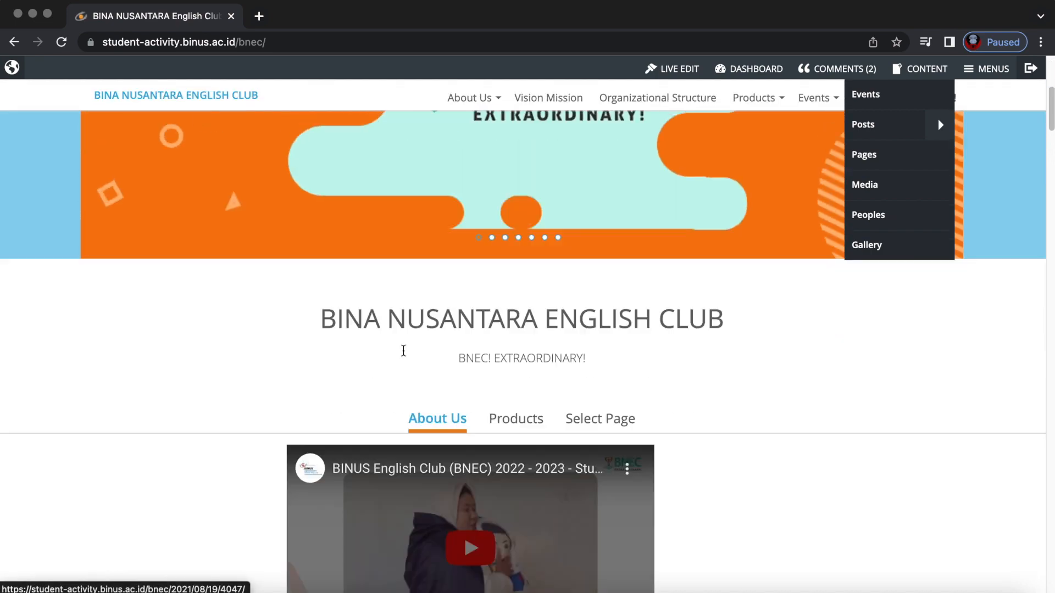
scroll(404, 351, down, 20)
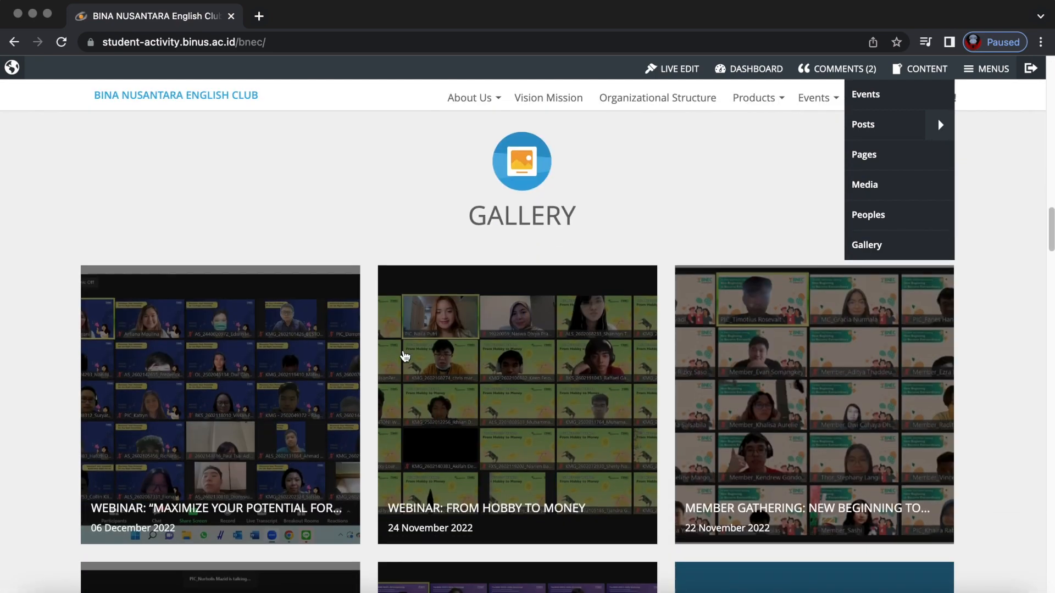
scroll(405, 355, down, 10)
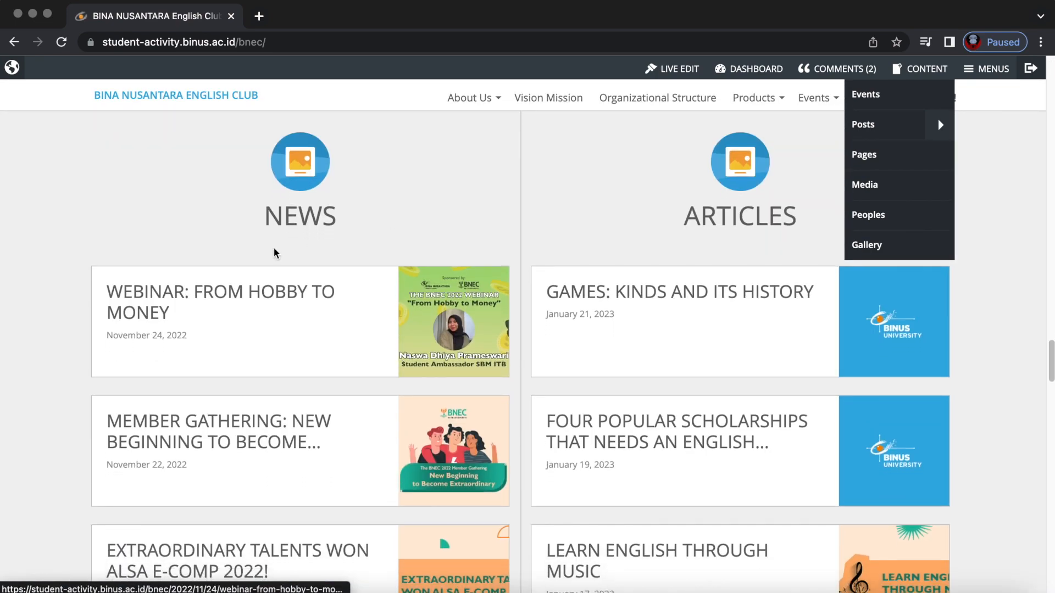
scroll(479, 307, up, 4)
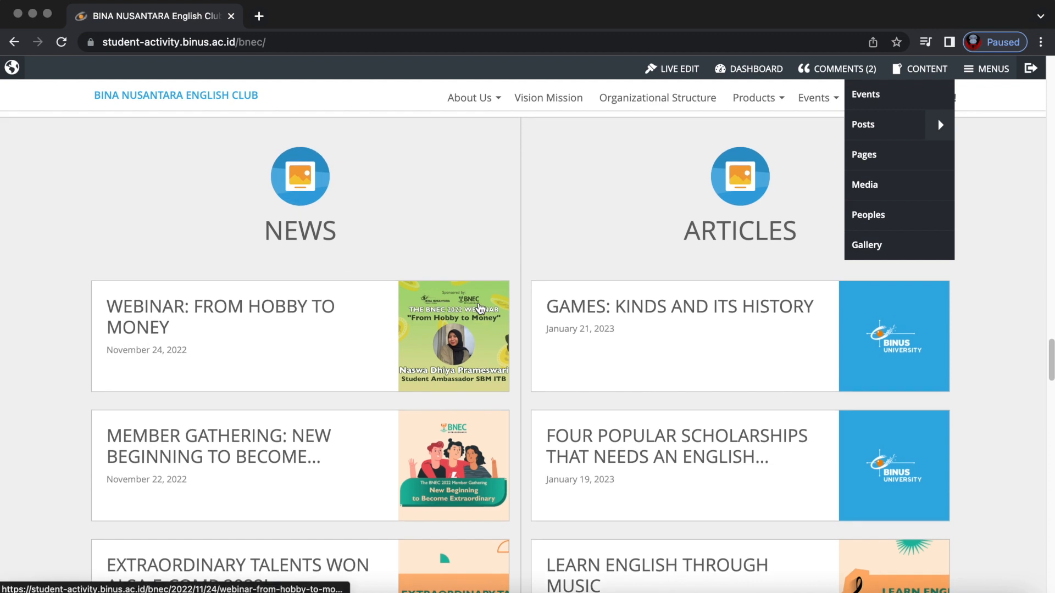
scroll(479, 308, up, 2)
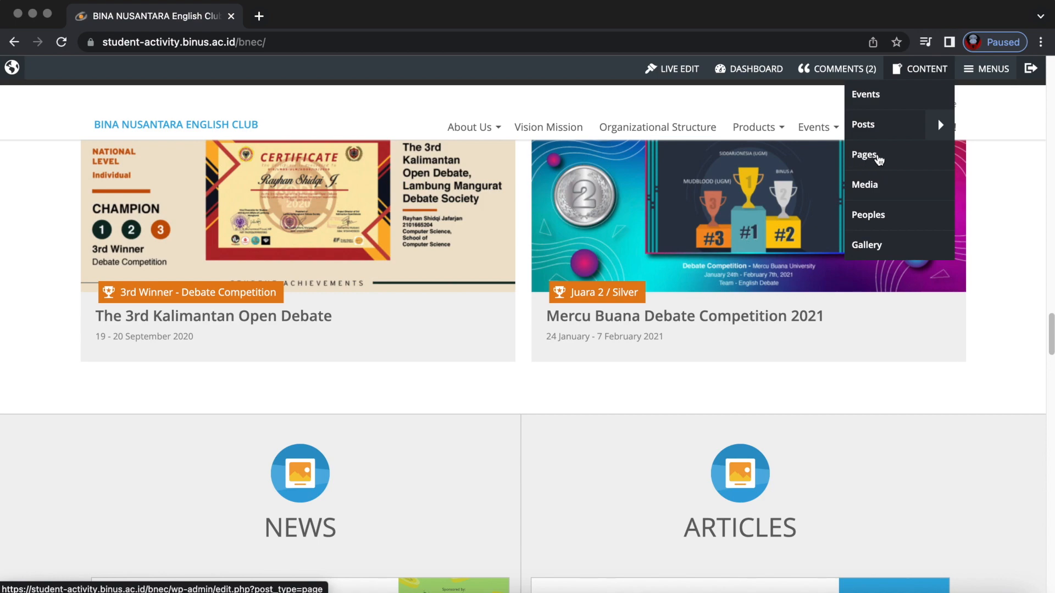
scroll(583, 275, up, 15)
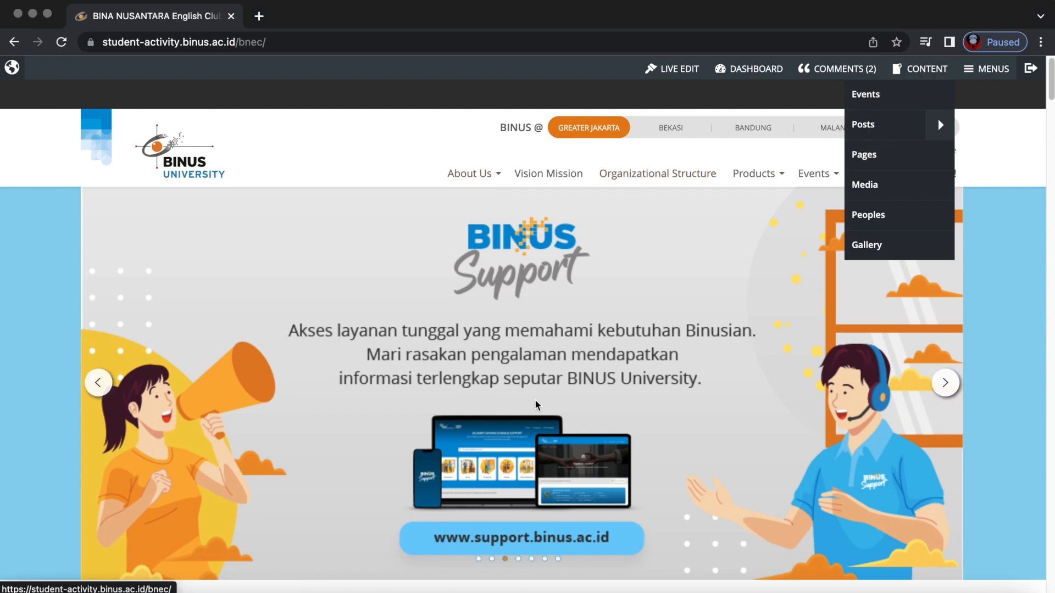
Scroll the homepage once more, then open the Pages list from the CONTENT menu.
scroll(465, 503, down, 10)
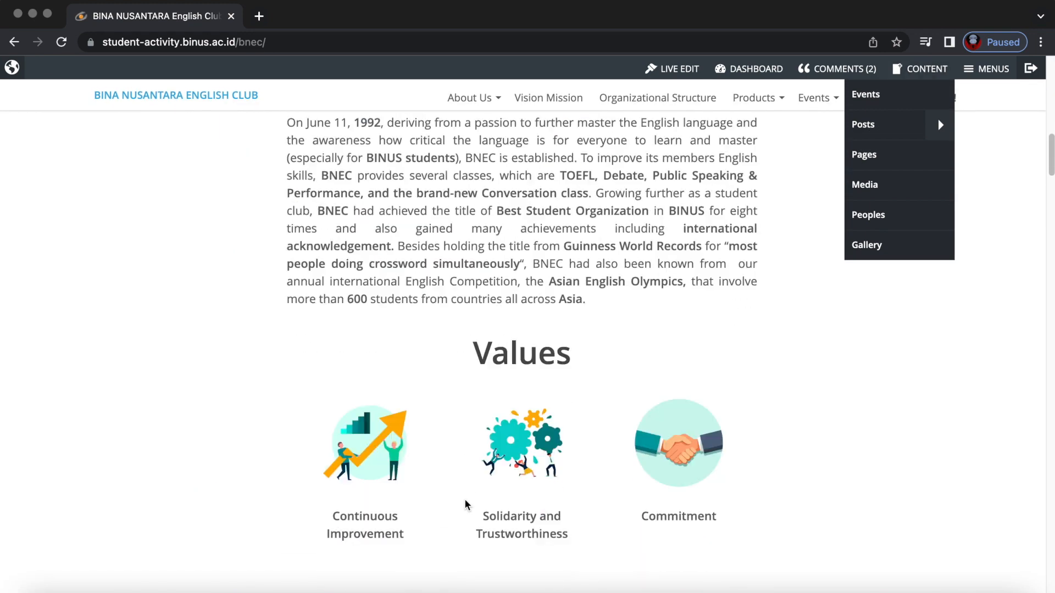
scroll(465, 504, down, 15)
scroll(467, 504, down, 15)
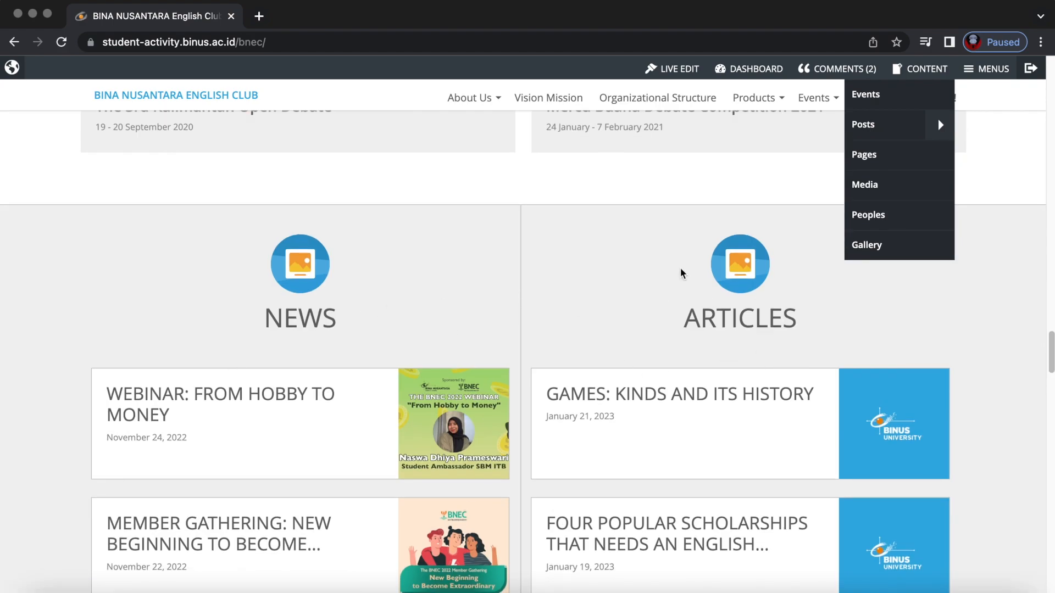
scroll(681, 273, up, 20)
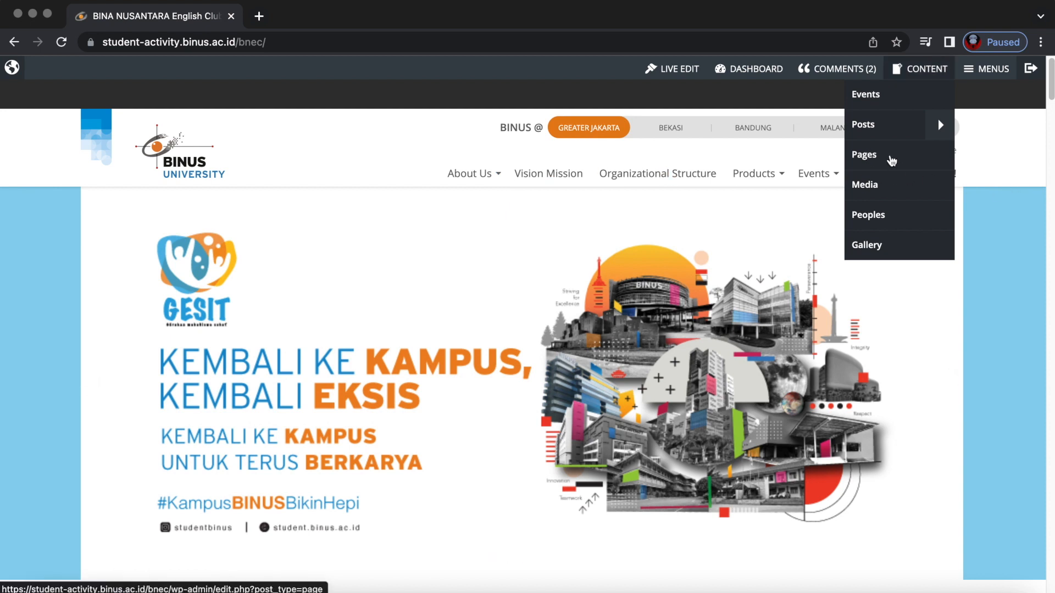
click(891, 161)
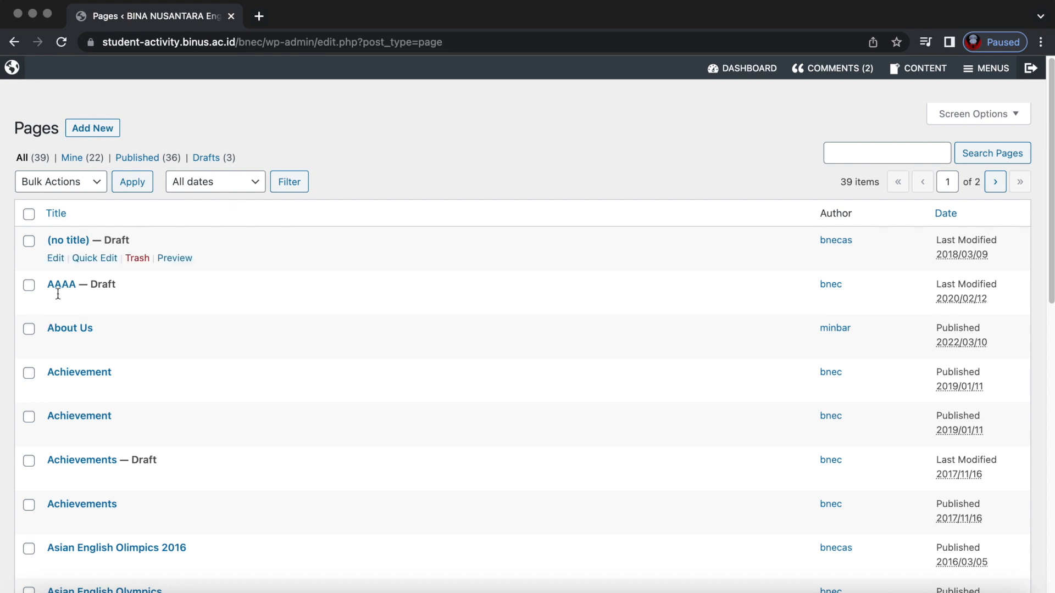
Add a new page titled 'Sample' with body text 'Sample Test', then open Add Media.
click(91, 132)
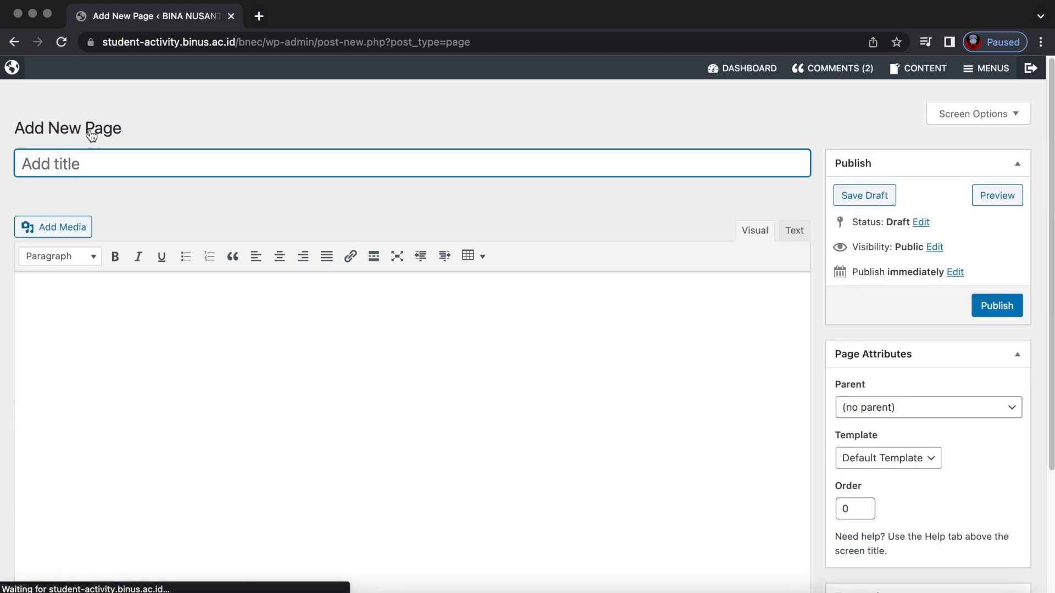
click(96, 164)
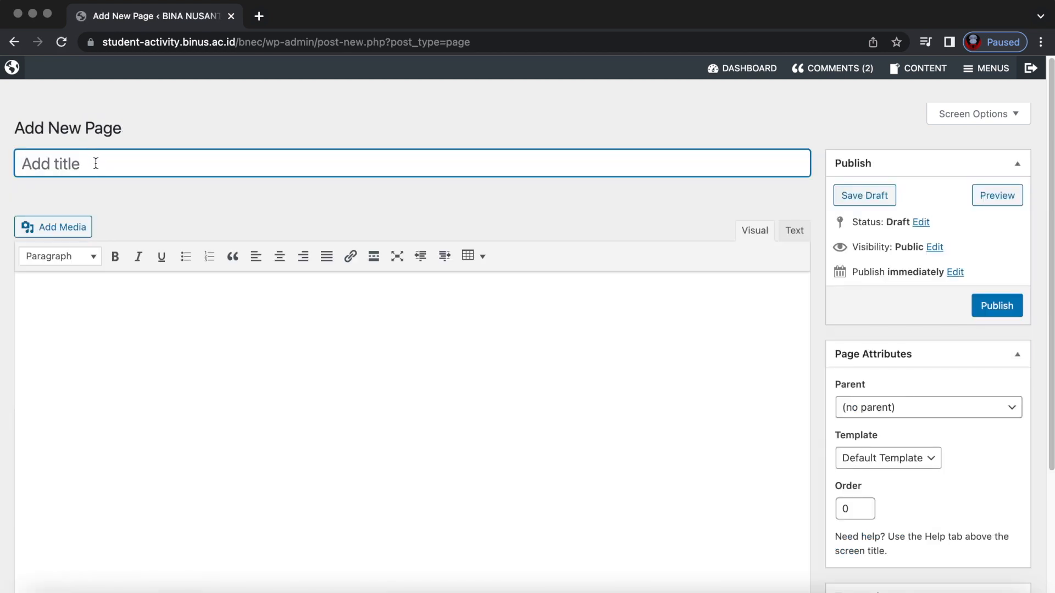
text(Sam)
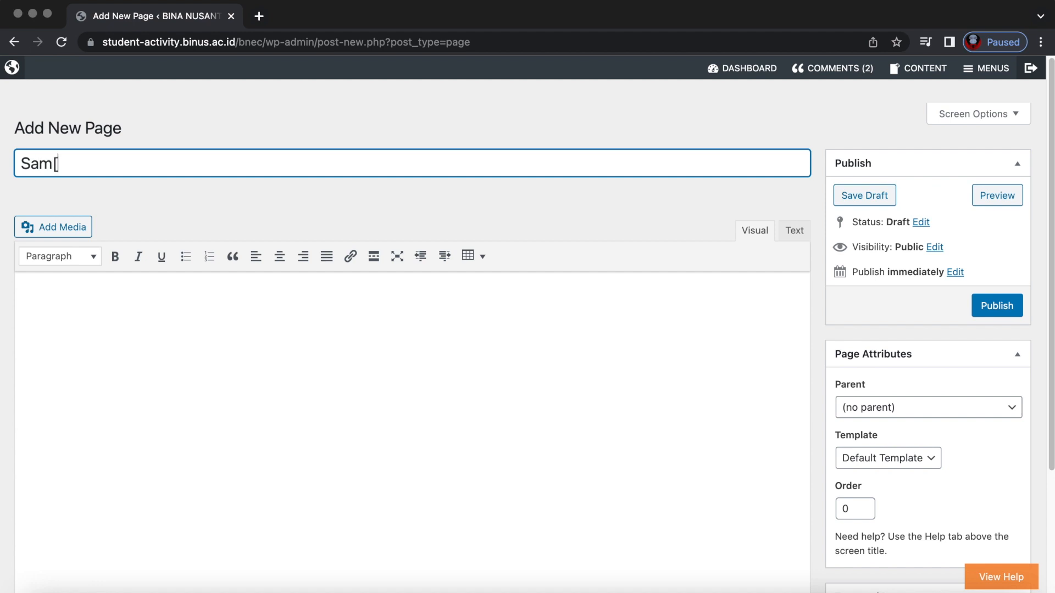
text(ple)
click(88, 313)
text(Sample Test)
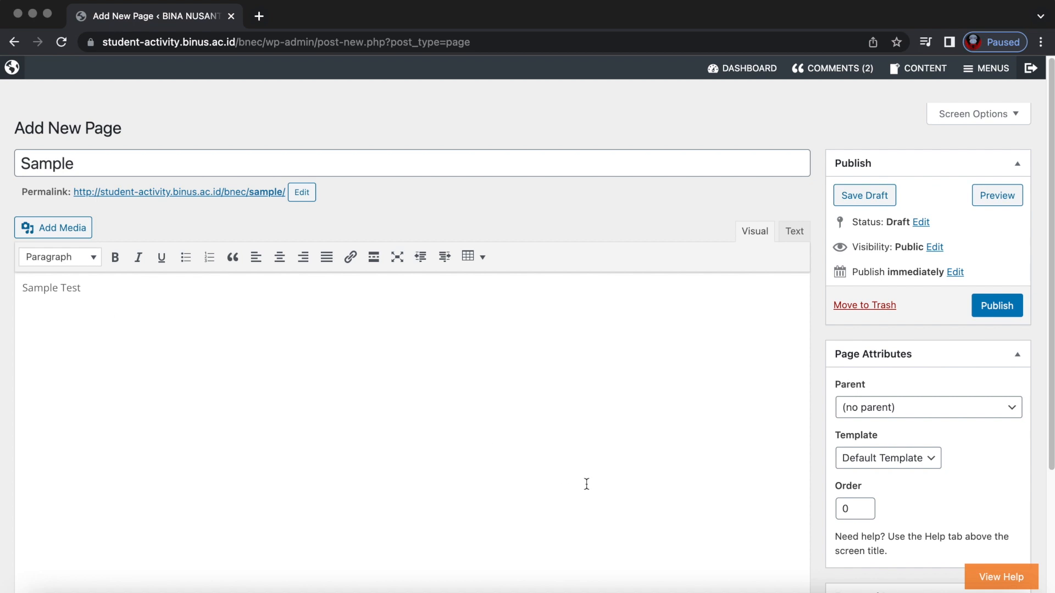
scroll(586, 484, down, 3)
scroll(357, 456, up, 3)
click(81, 233)
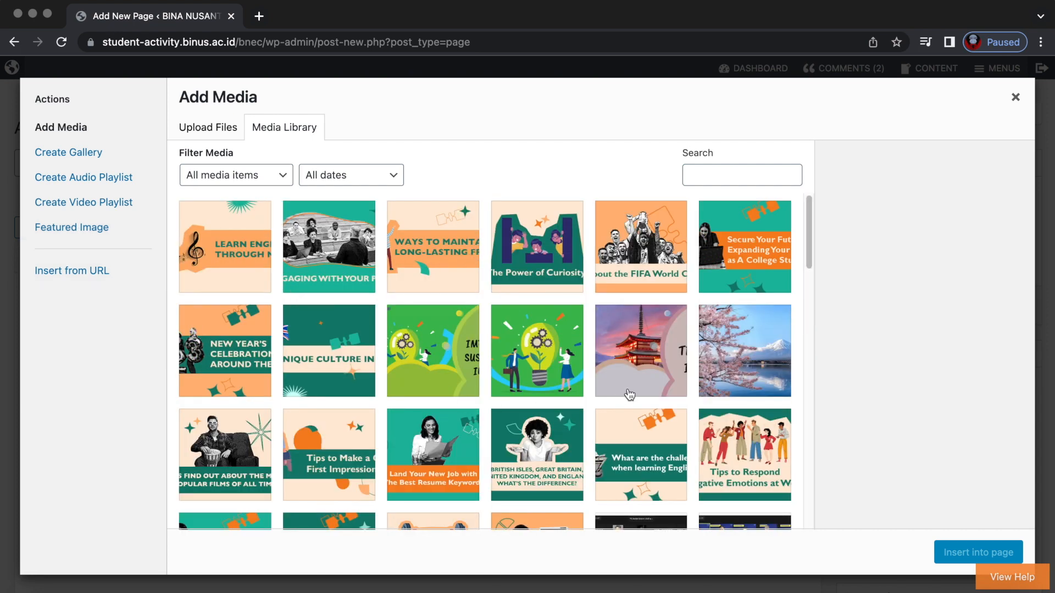
Insert the 'Winter Tradition in Japan' pagoda image from the Media Library below the body text.
click(648, 355)
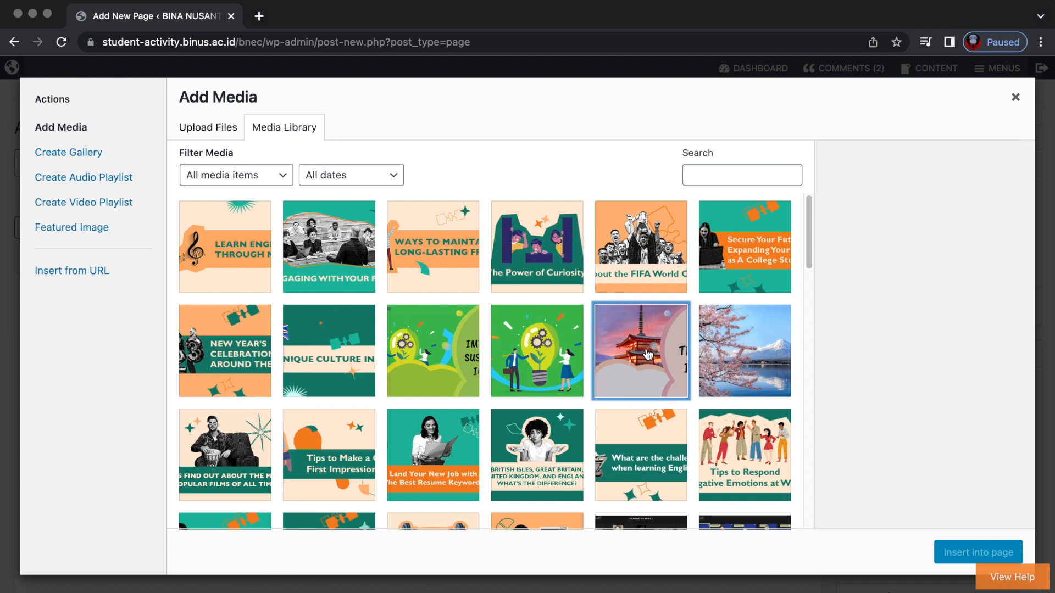
click(962, 554)
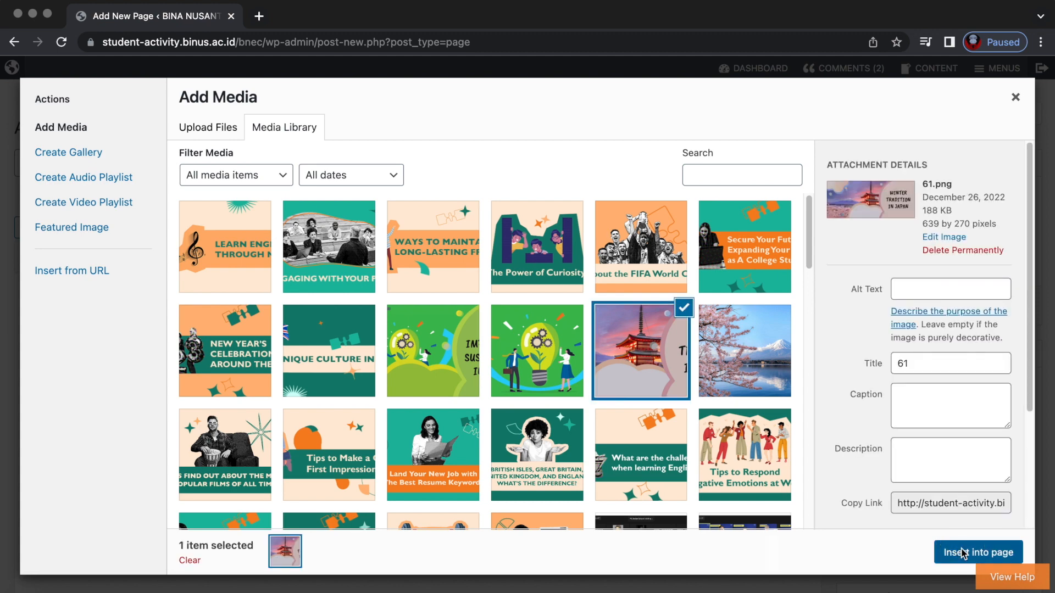
scroll(324, 447, down, 5)
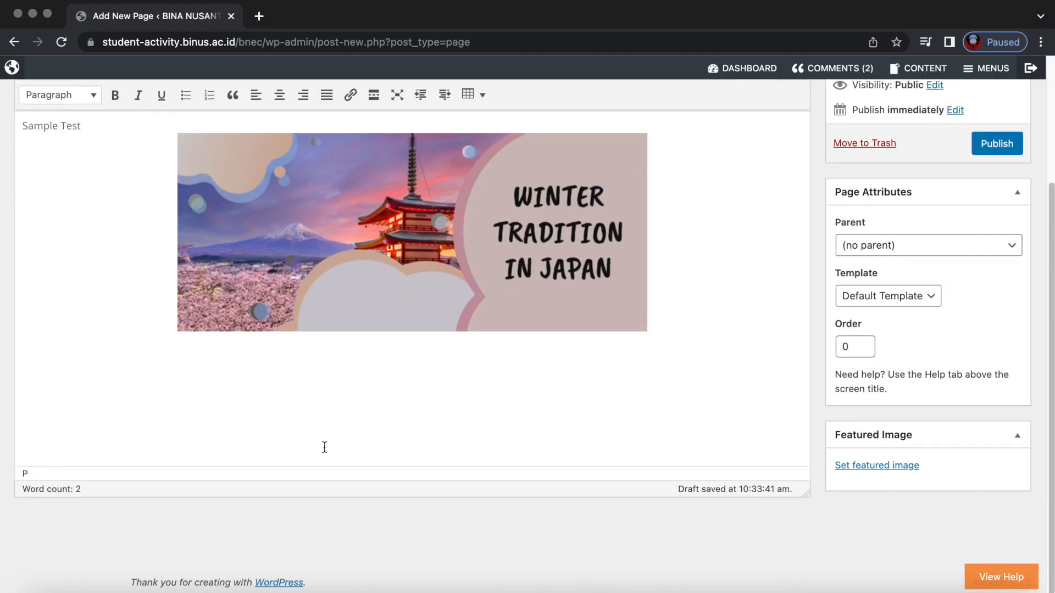
scroll(325, 447, up, 1)
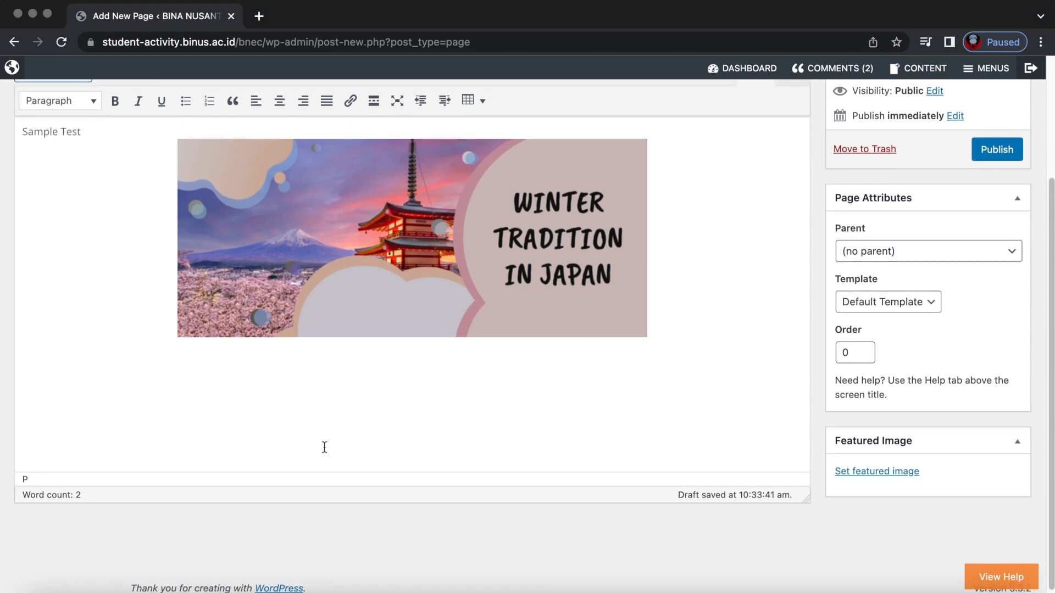
scroll(324, 447, up, 1)
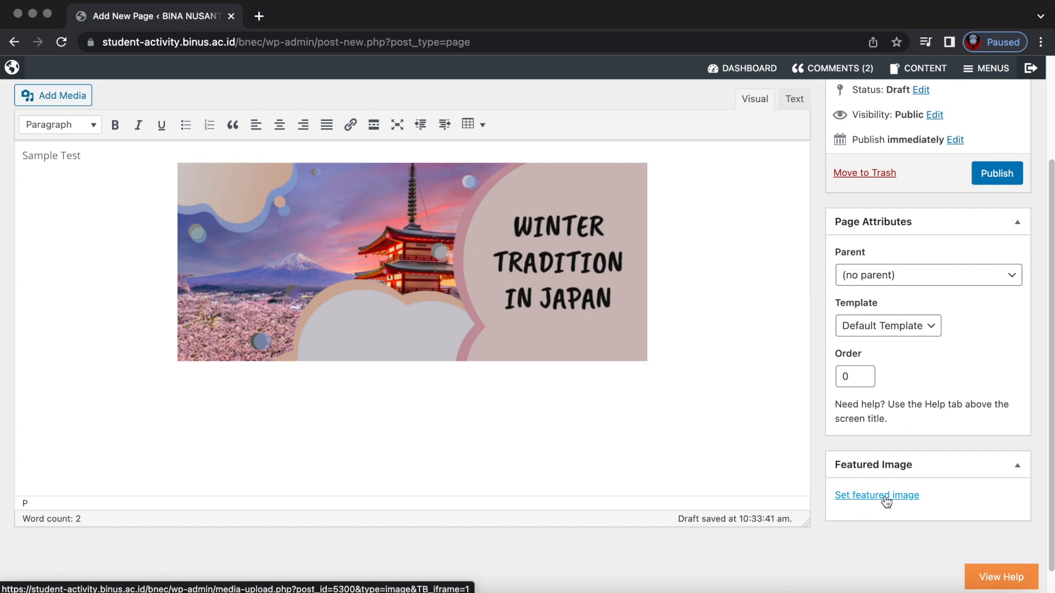
scroll(885, 501, up, 1)
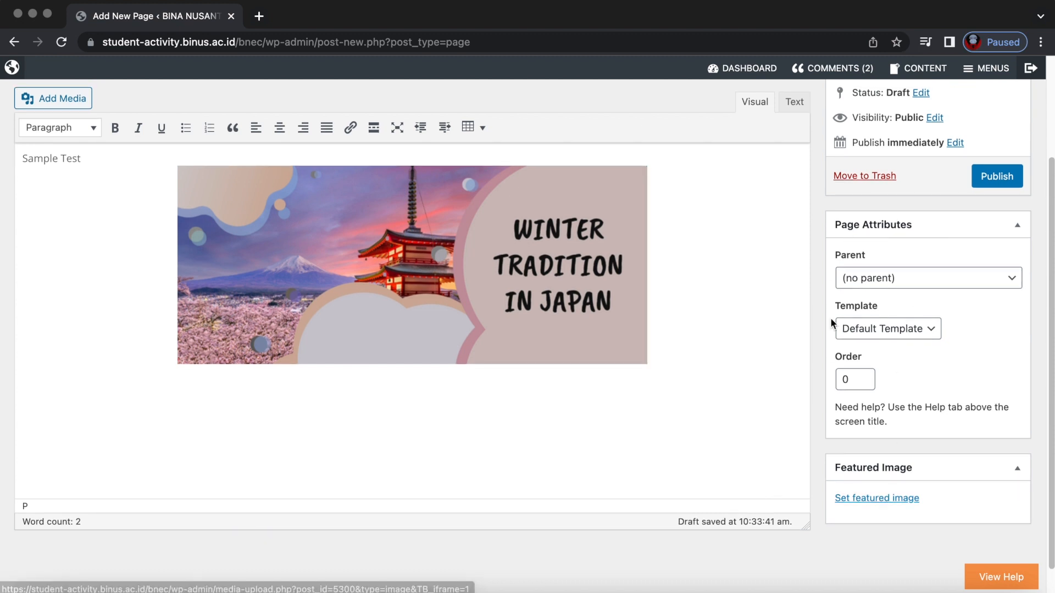
scroll(862, 412, up, 3)
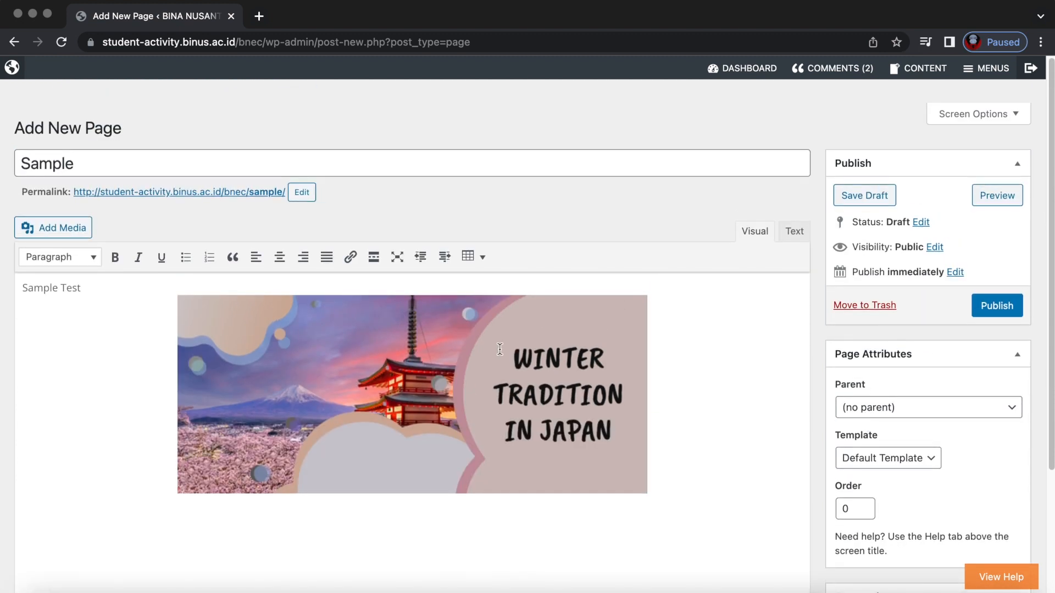
Open the Sample page's status options and keep the status set to Draft.
click(99, 163)
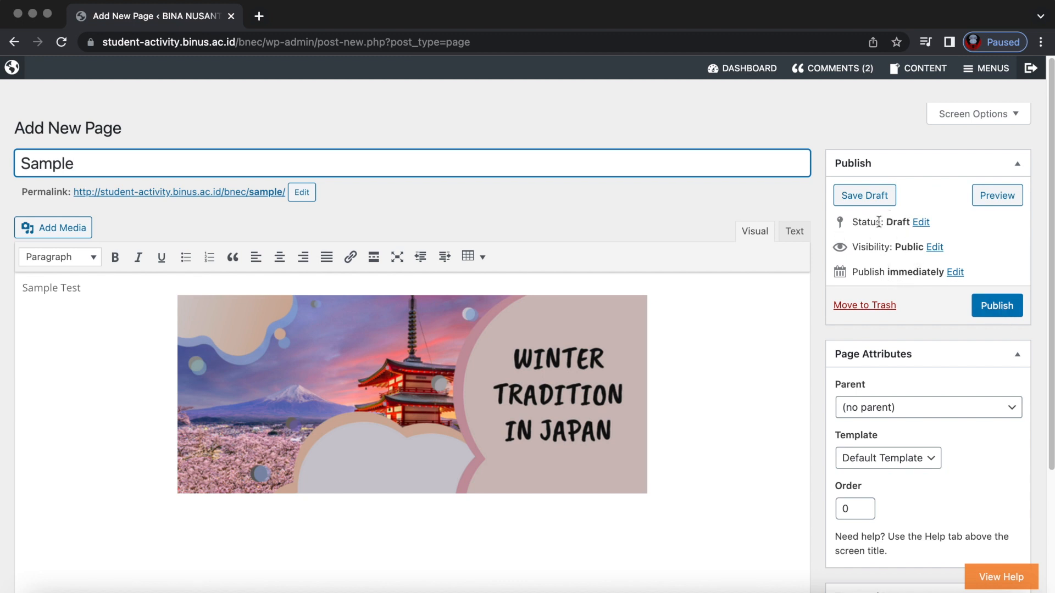
click(921, 222)
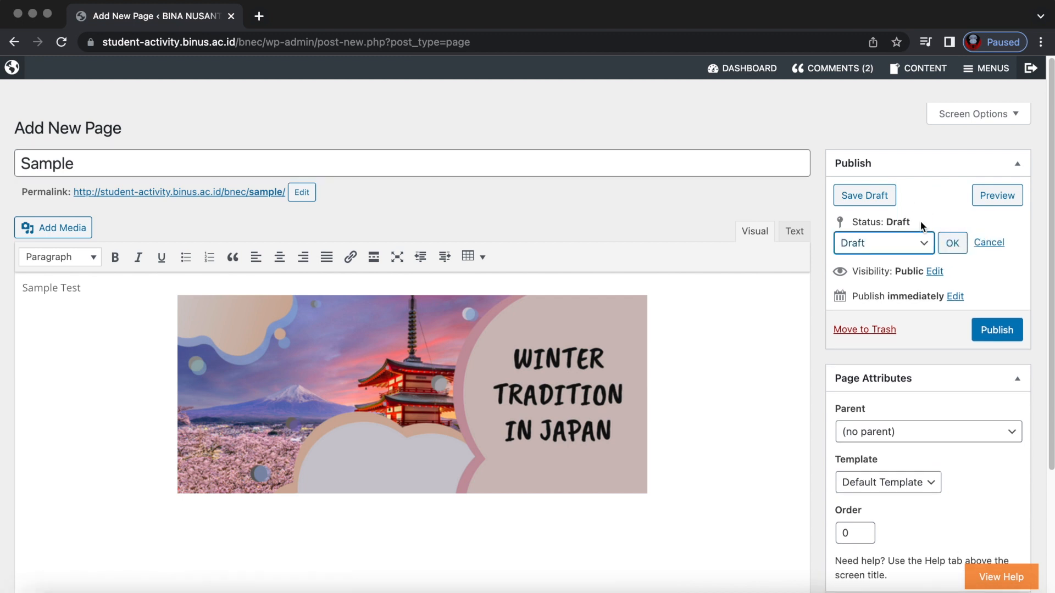
click(924, 244)
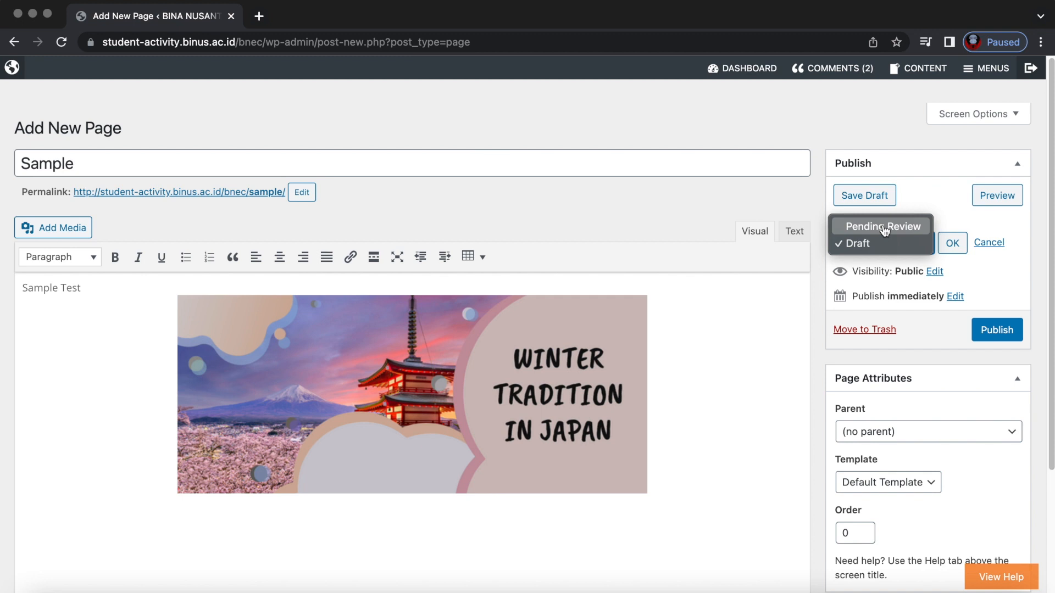
click(882, 249)
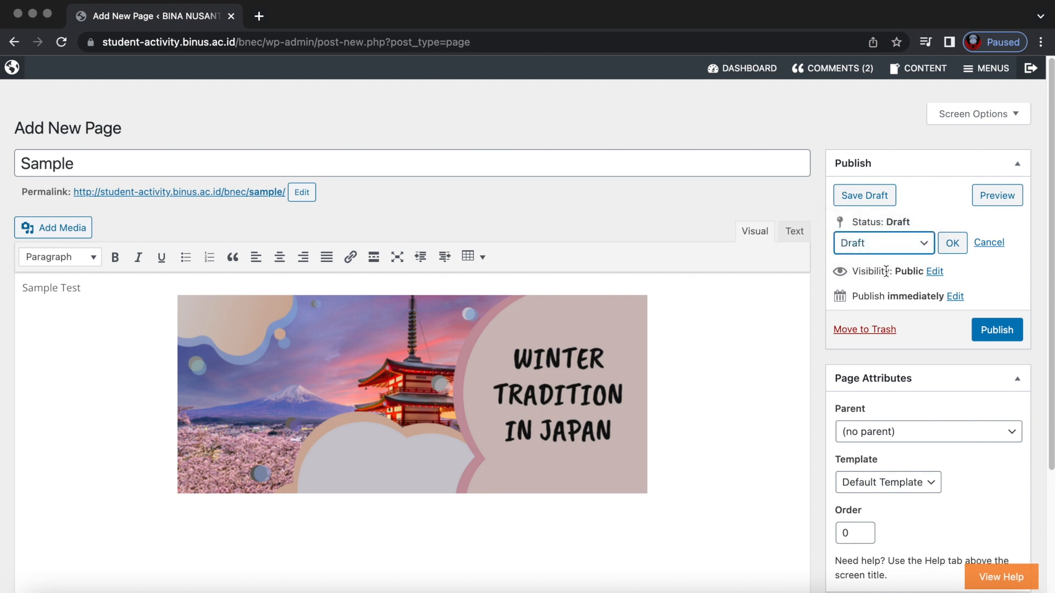
Try Password protected visibility with a test password, then clear the password.
click(935, 272)
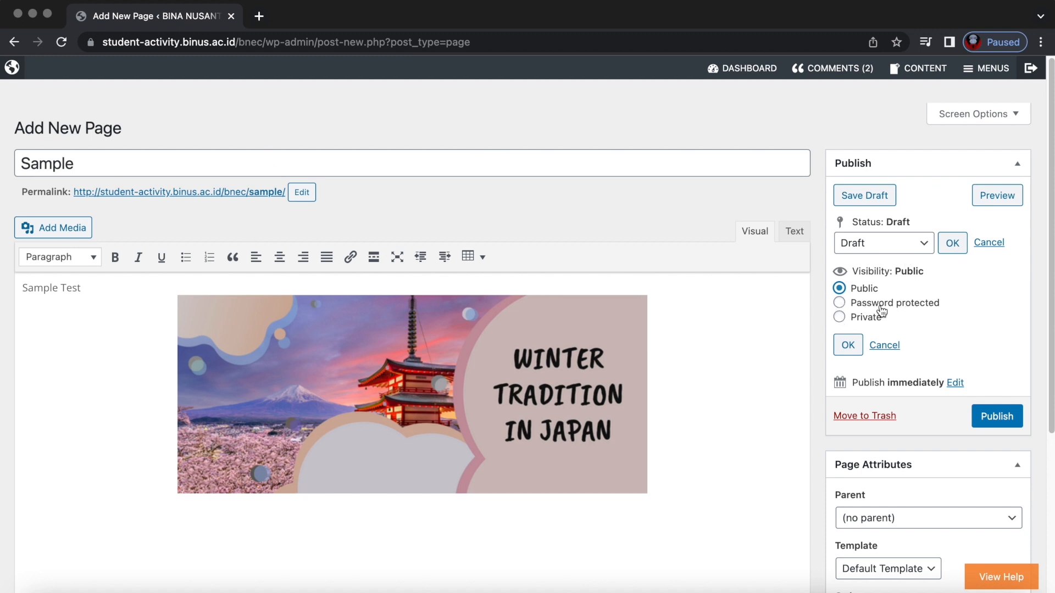
click(846, 306)
click(881, 333)
text(BNEC123)
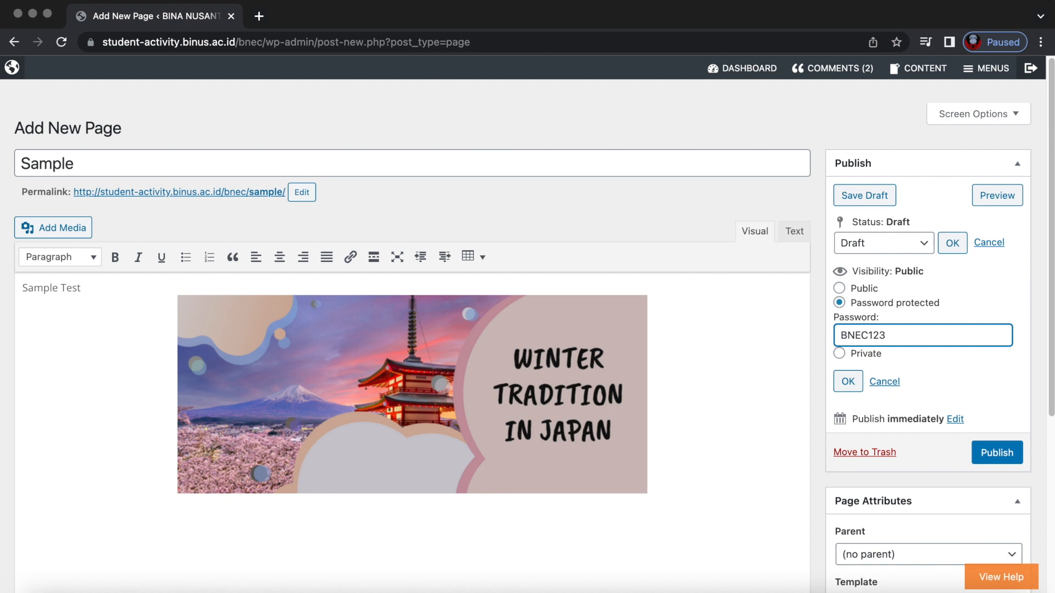
drag(902, 332, 814, 339)
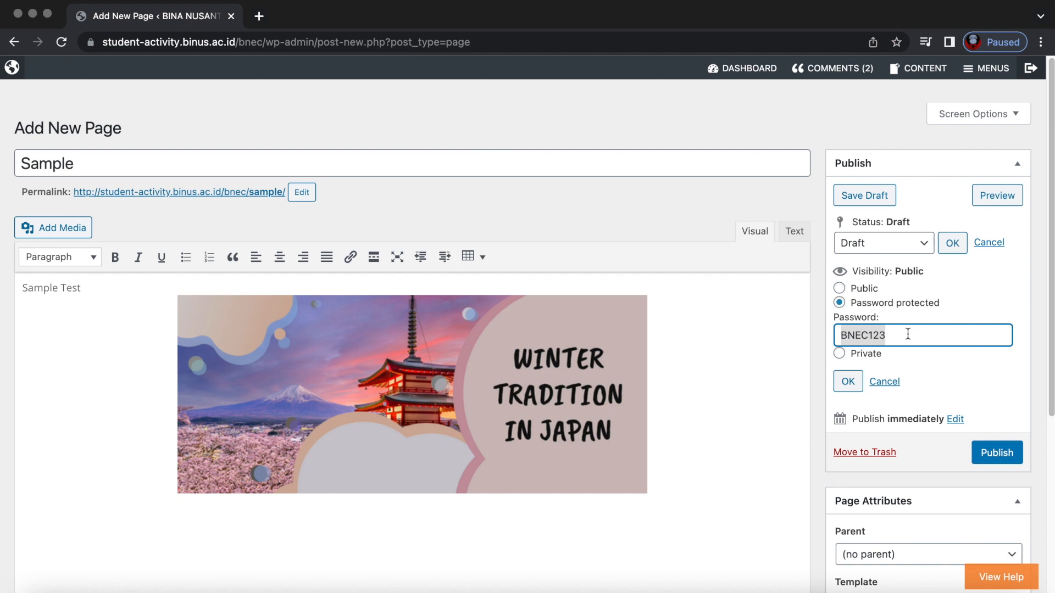
drag(891, 334, 831, 340)
key(BackSpace)
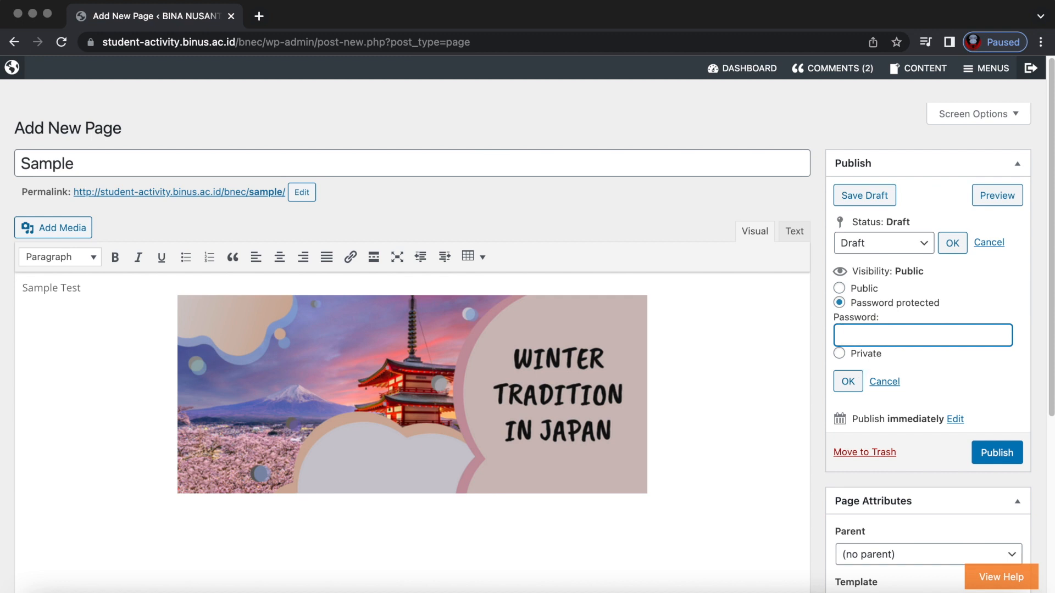
Try Private visibility, settle on Public, and publish the Sample page.
click(840, 289)
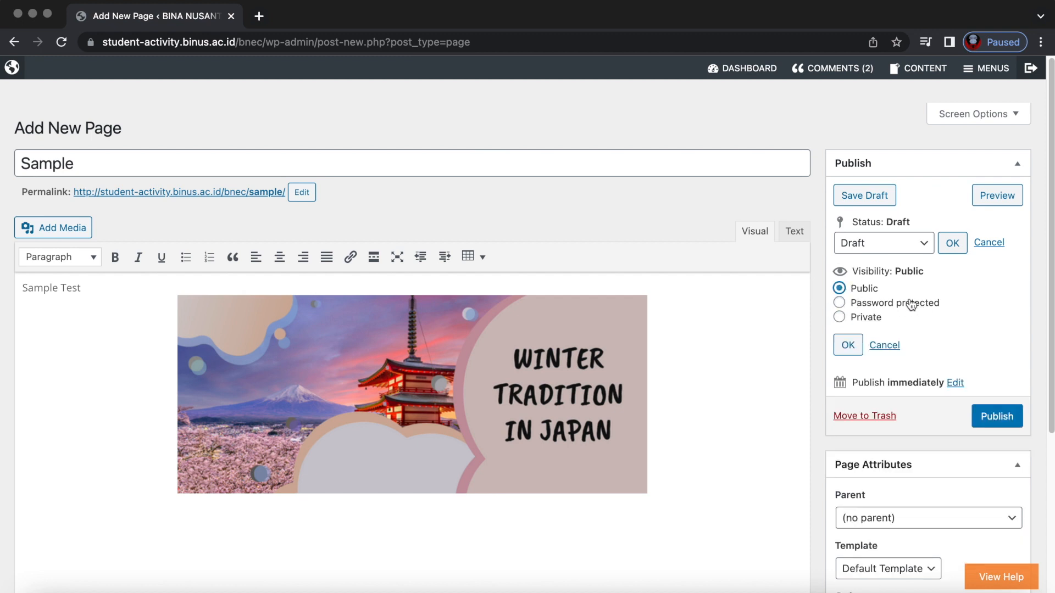
click(840, 319)
click(840, 289)
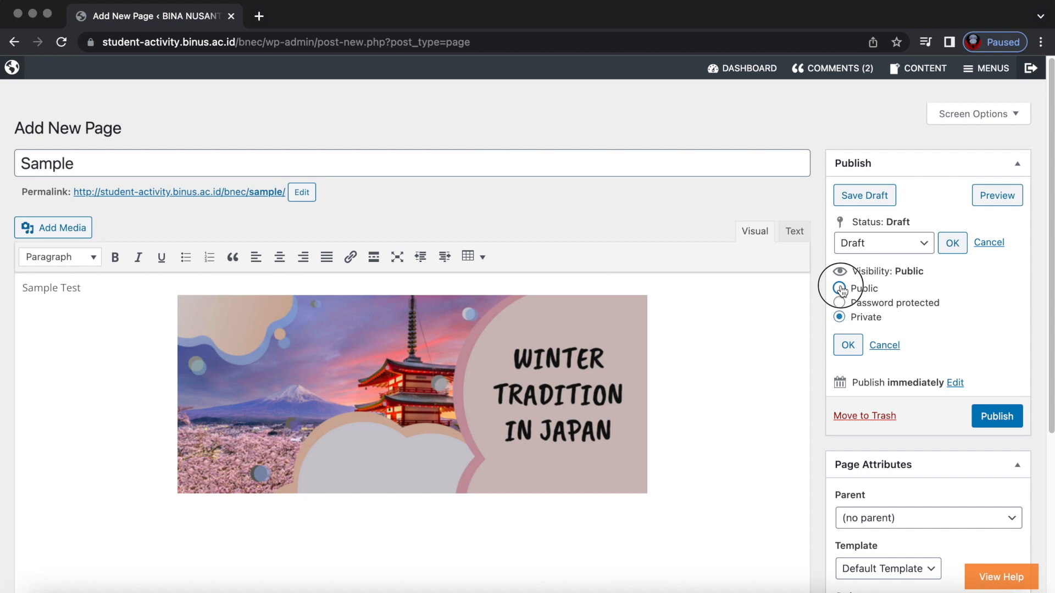
click(847, 345)
click(997, 330)
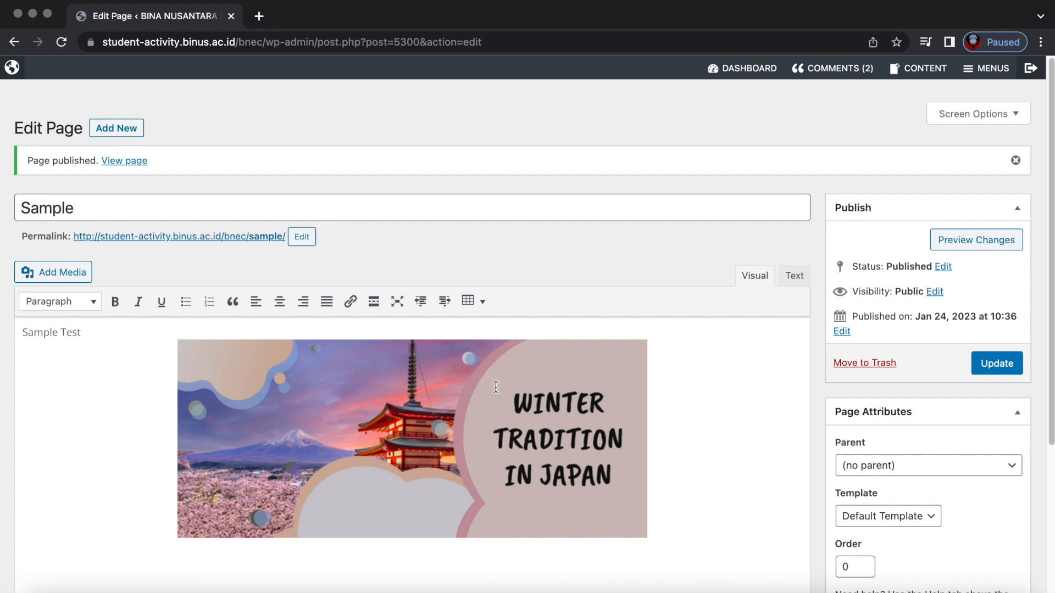
Update the published Sample page to get the Page updated confirmation.
click(996, 364)
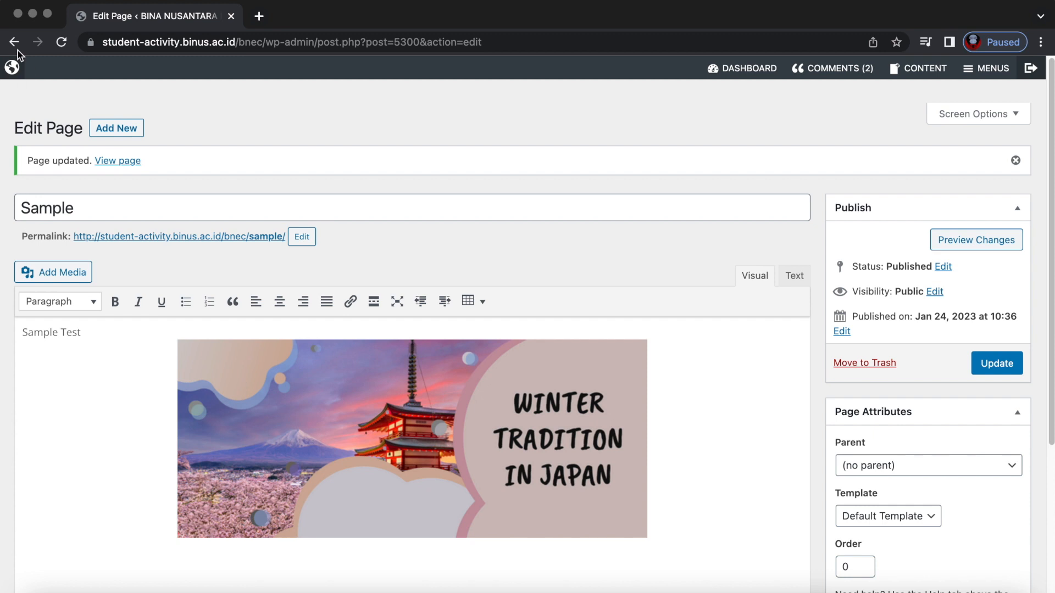
From the live homepage, switch on Live Edit and open the Main Menu for editing.
click(12, 68)
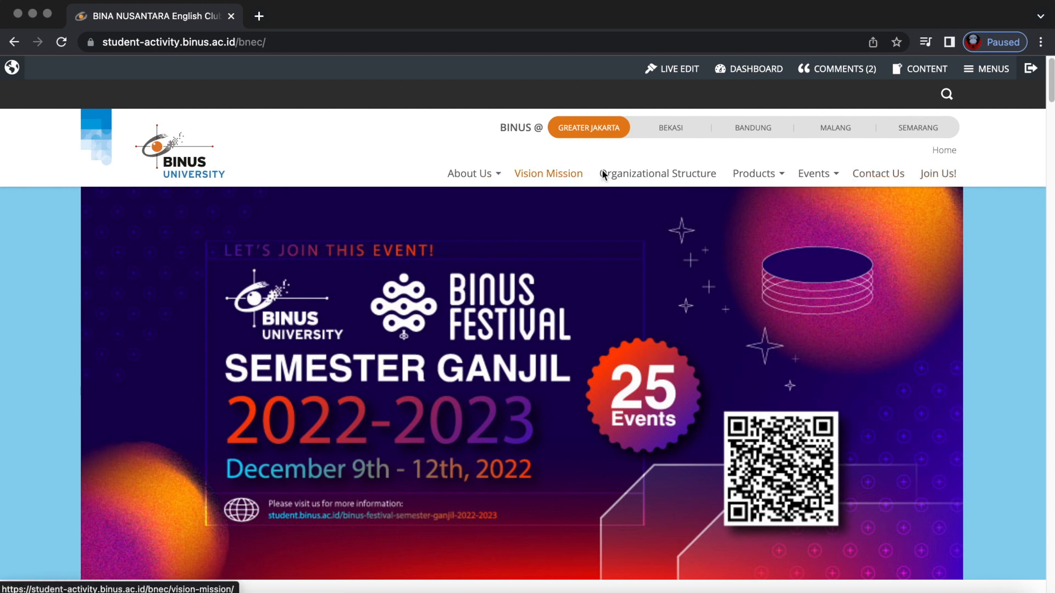
click(669, 73)
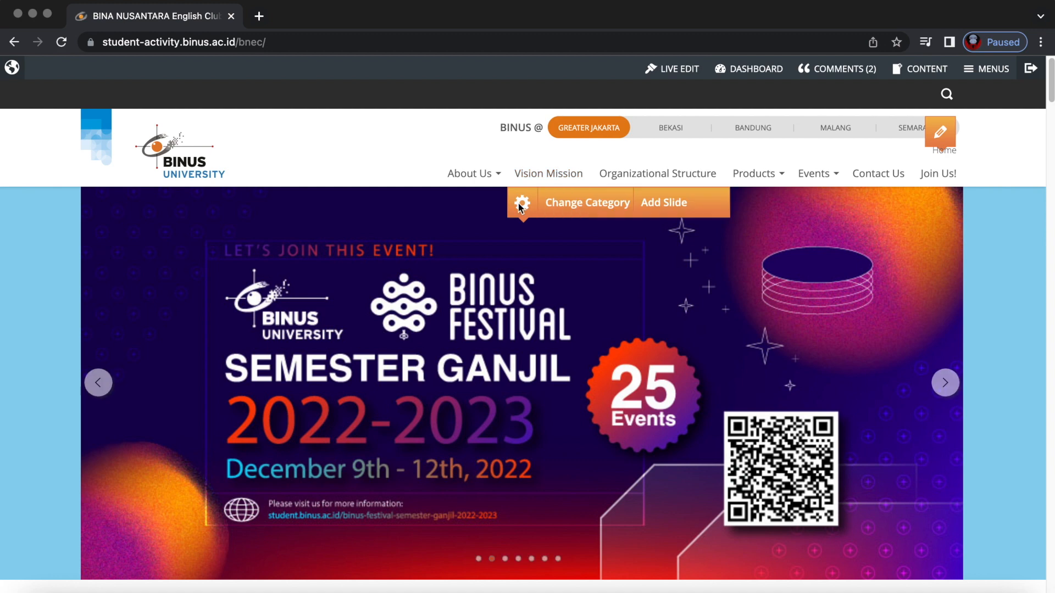
click(802, 132)
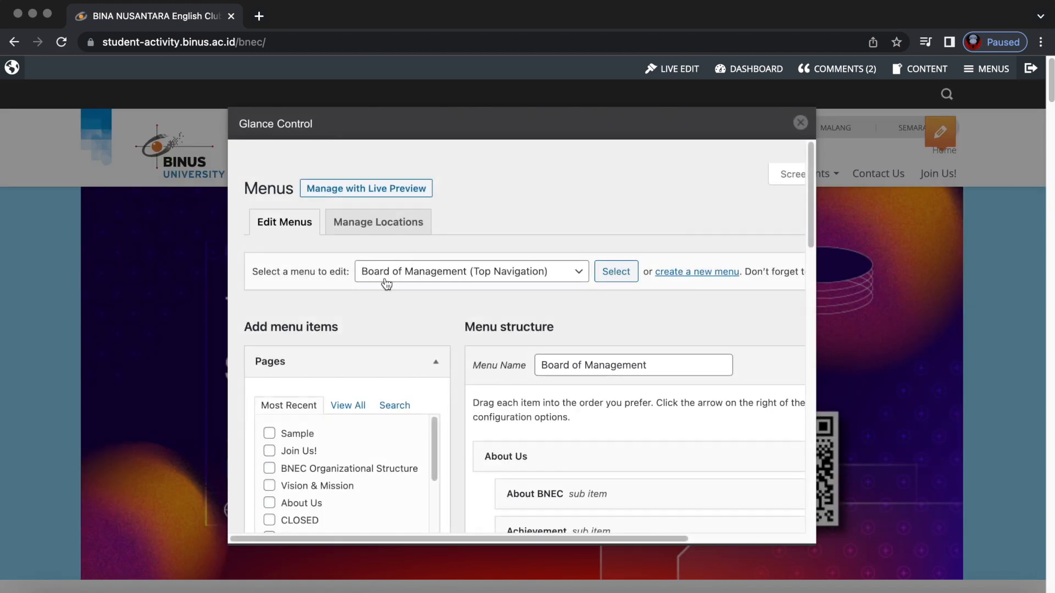
Tick Sample among the most recent pages and add it to the Board of Management menu.
scroll(235, 441, down, 1)
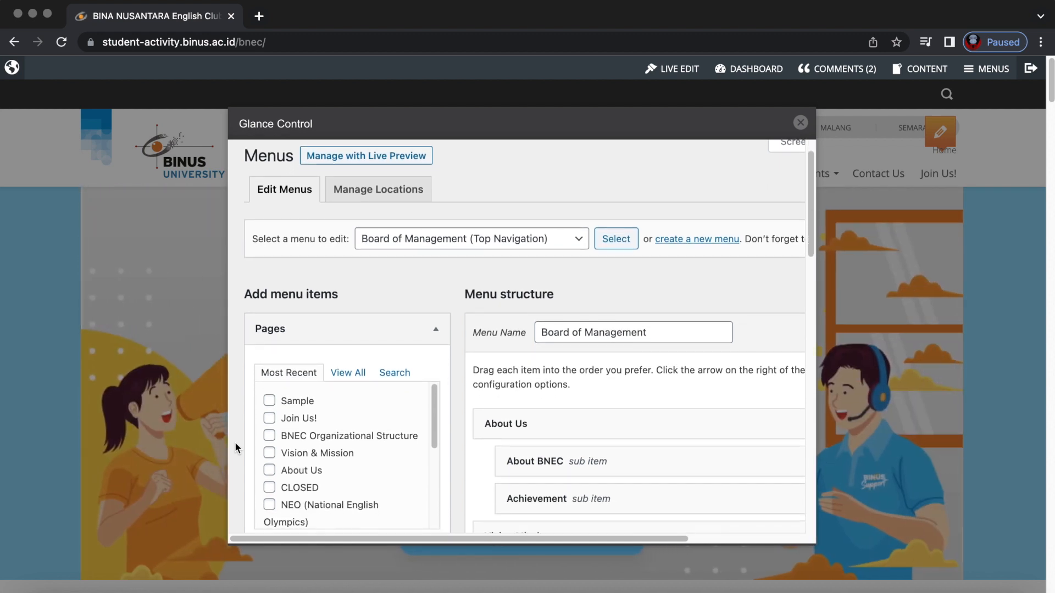
scroll(235, 441, down, 1)
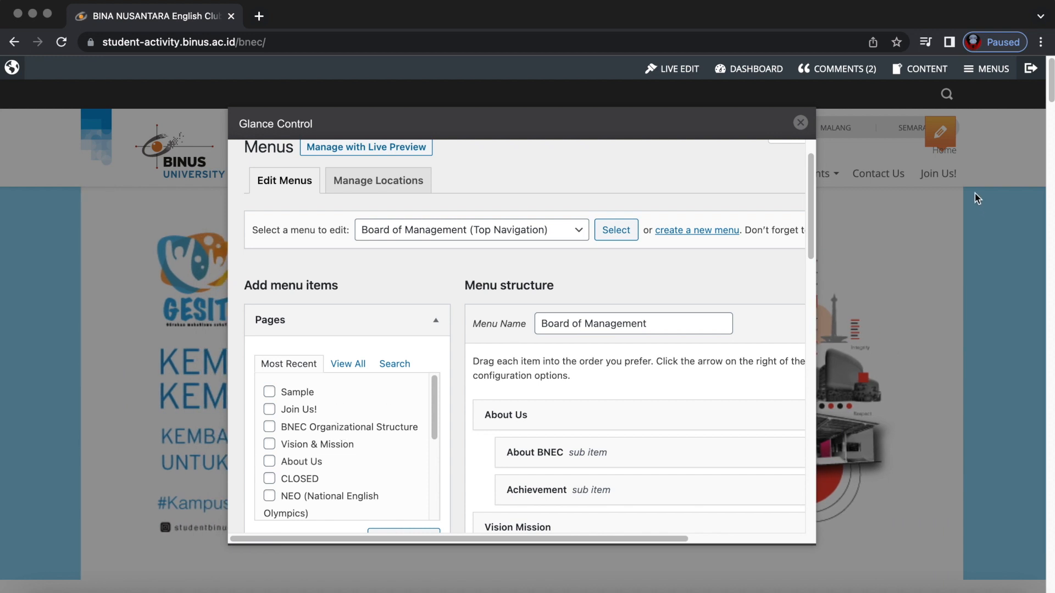
click(269, 394)
scroll(346, 468, down, 5)
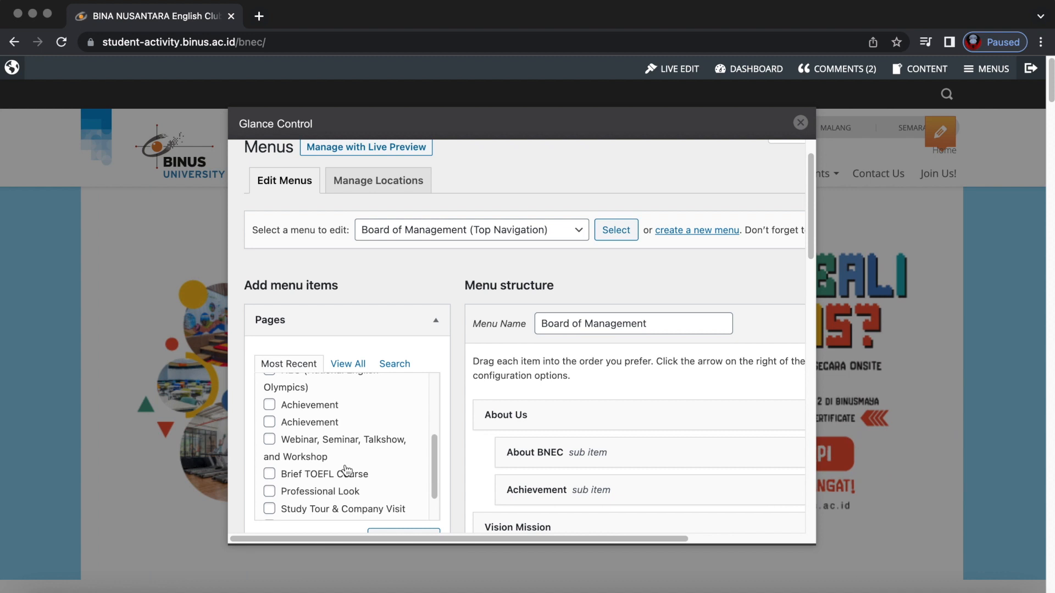
scroll(453, 444, down, 3)
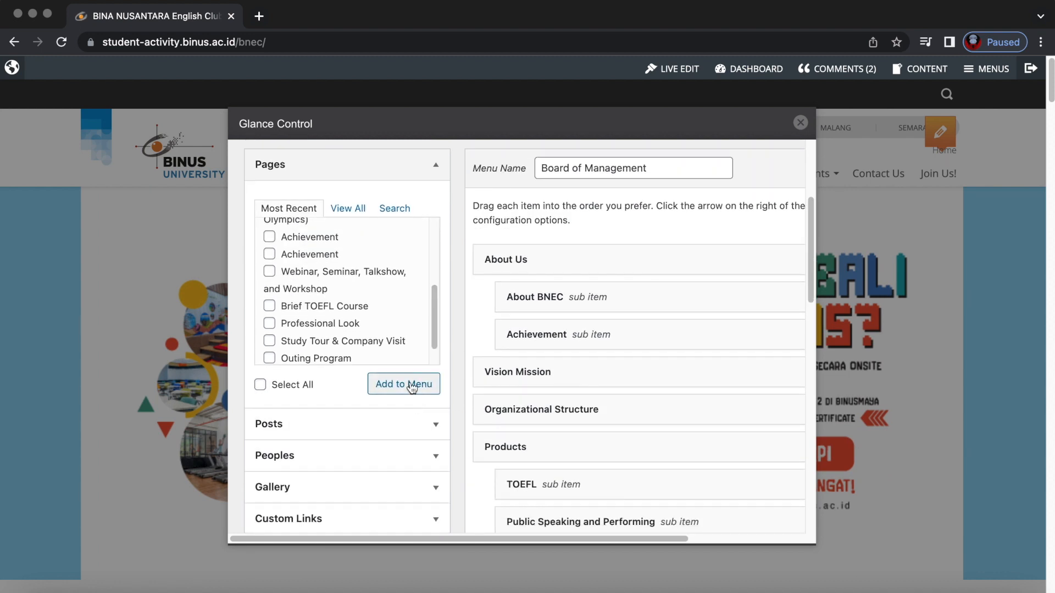
scroll(341, 317, up, 5)
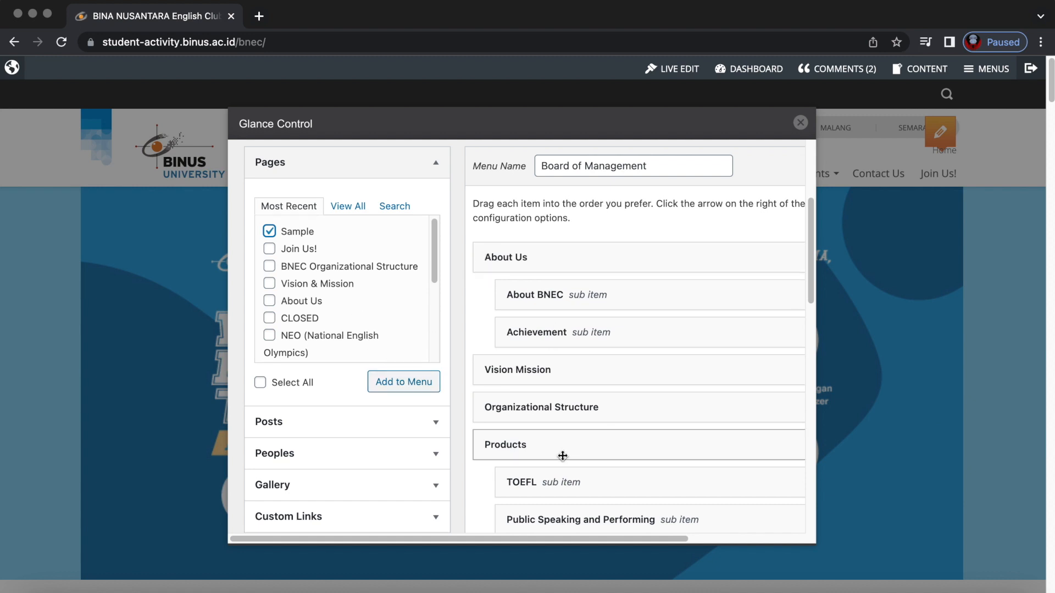
scroll(561, 455, down, 10)
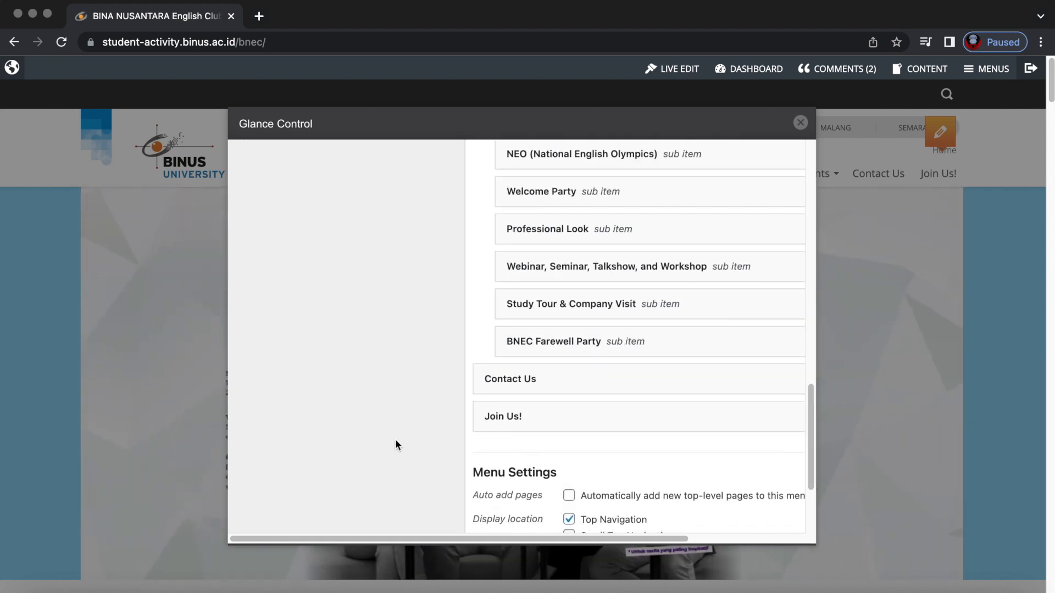
scroll(394, 440, up, 10)
scroll(395, 439, up, 5)
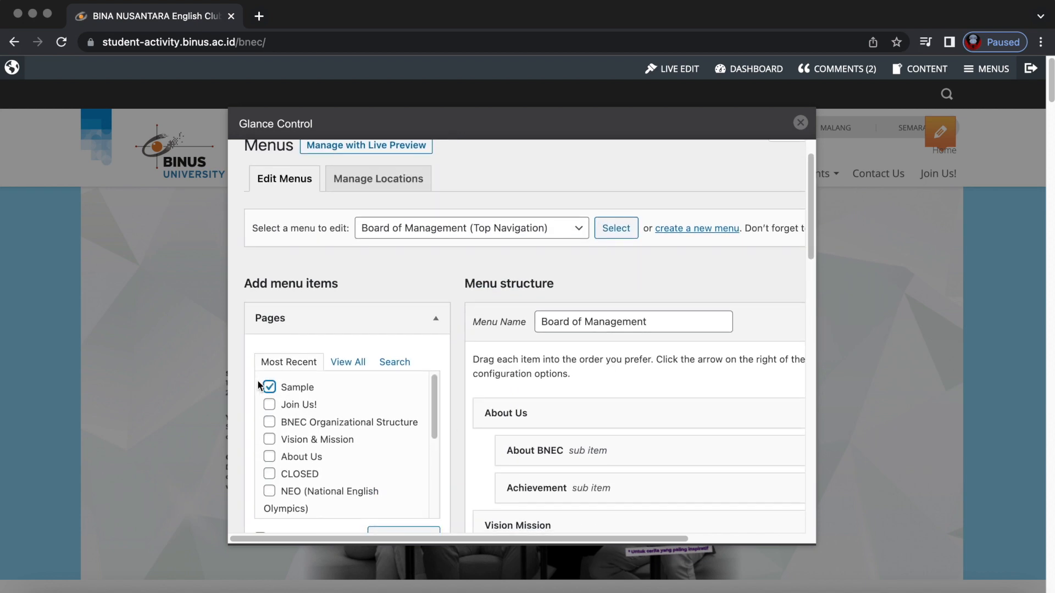
scroll(476, 391, down, 3)
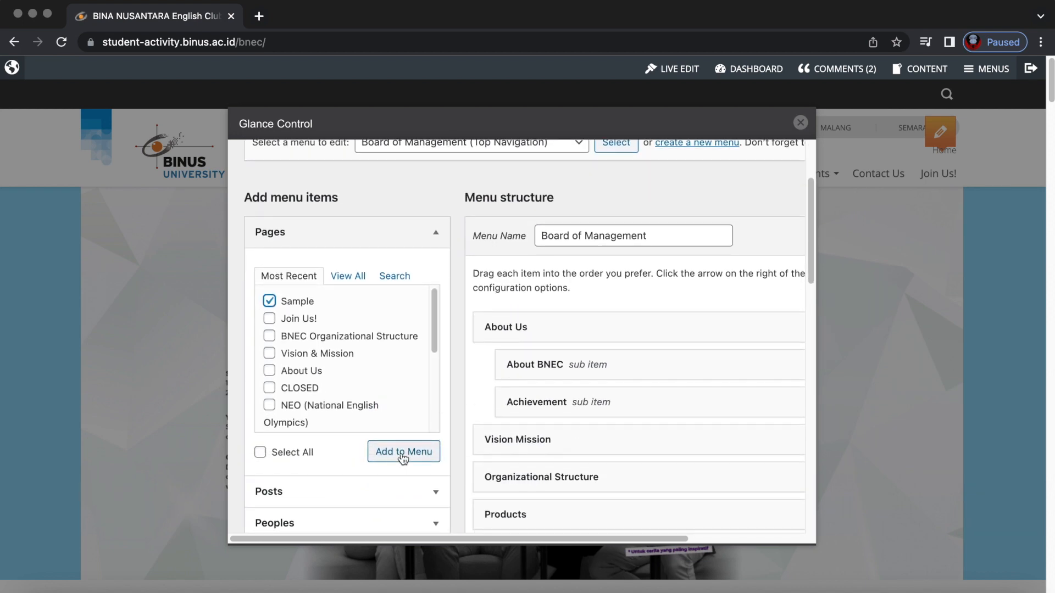
click(402, 452)
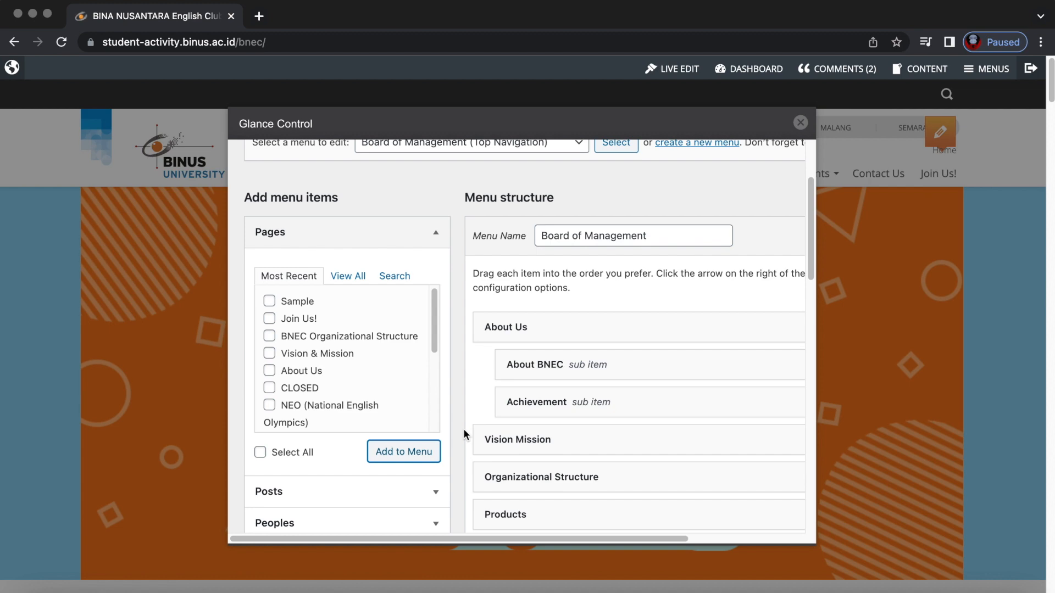
Drag the Sample item above Contact Us in the menu structure and save the menu.
scroll(464, 429, down, 15)
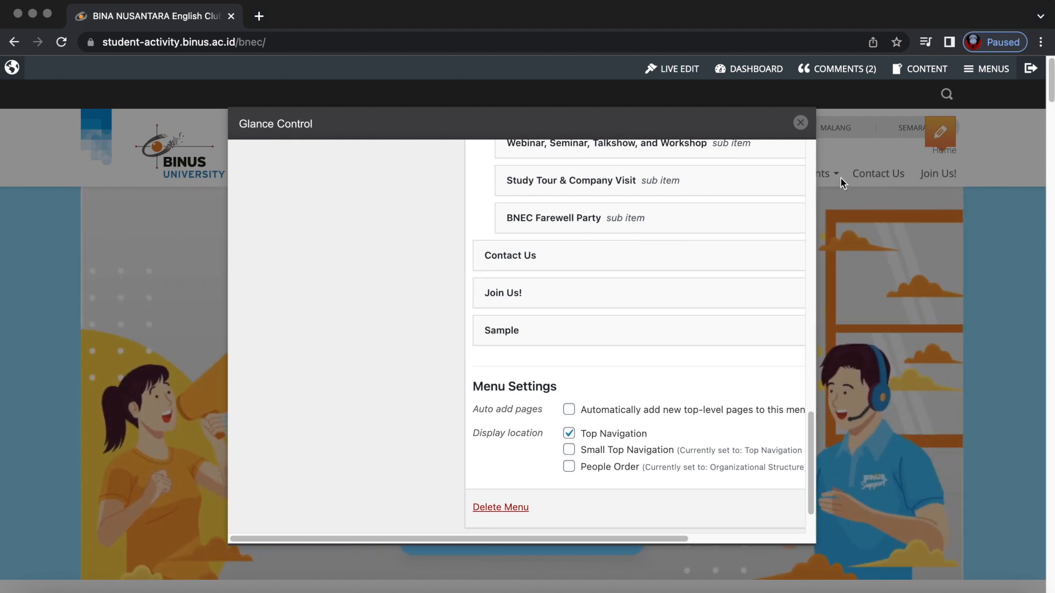
drag(511, 329, 514, 248)
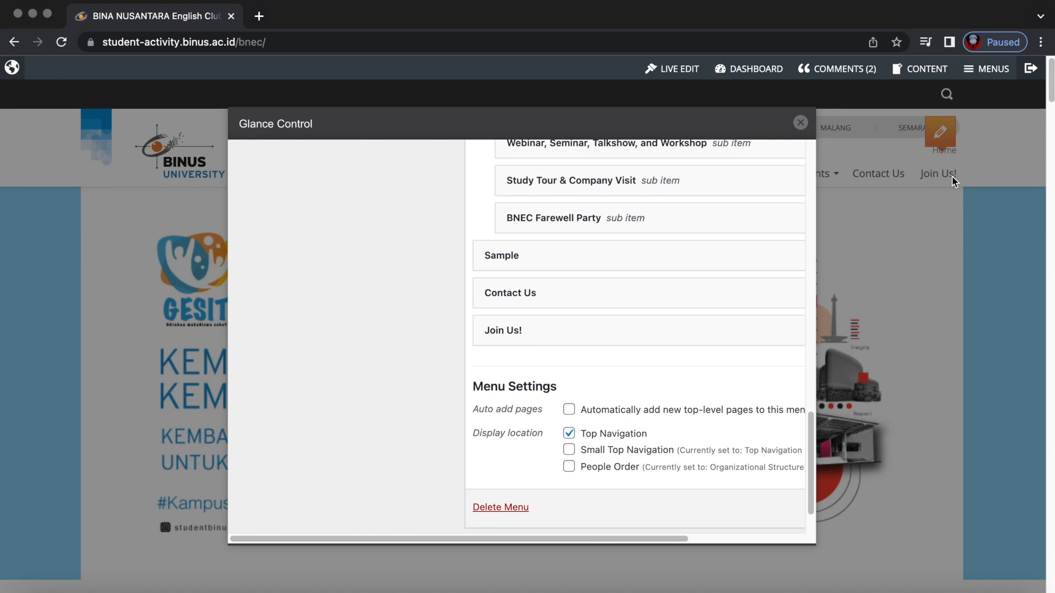
drag(497, 256, 503, 361)
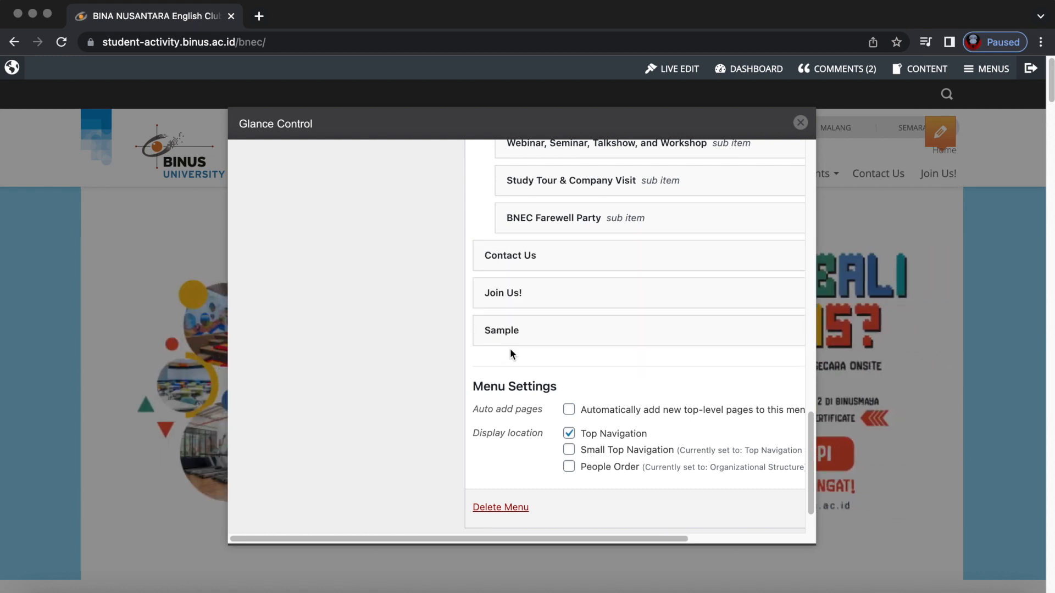
drag(506, 334, 514, 260)
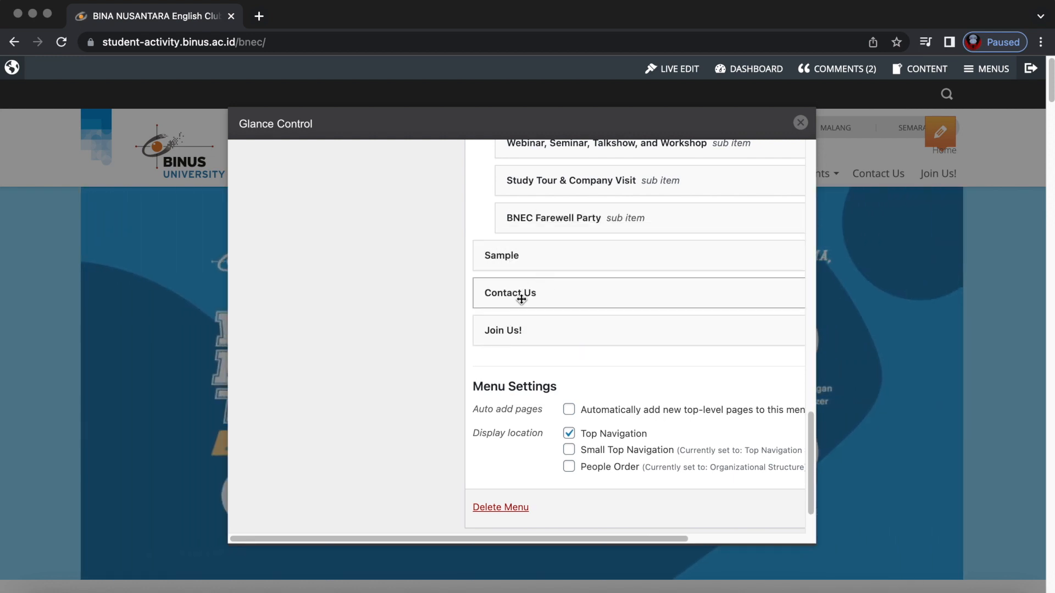
scroll(623, 354, right, 5)
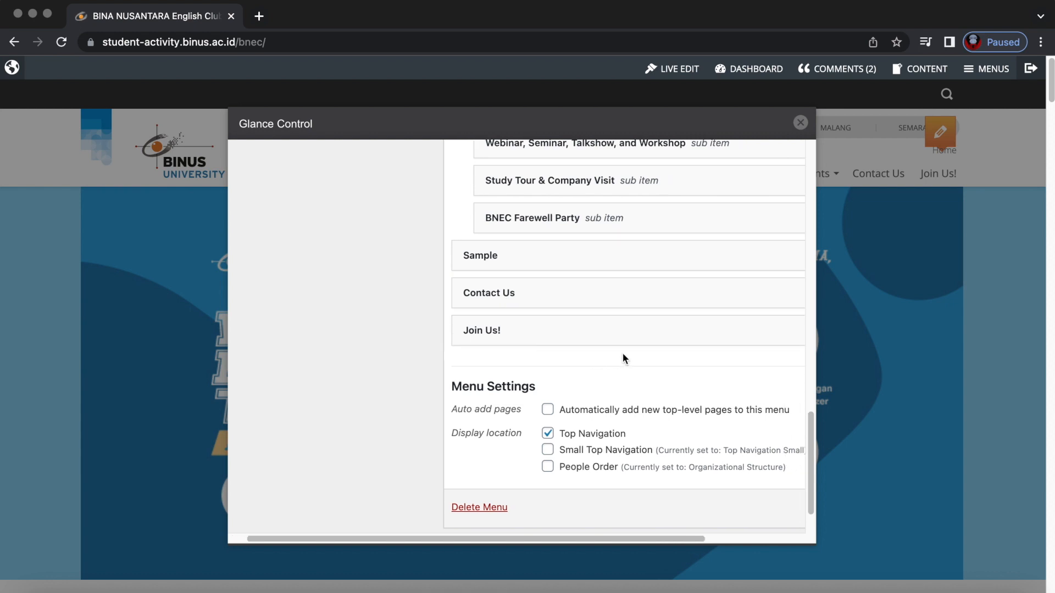
scroll(622, 354, down, 2)
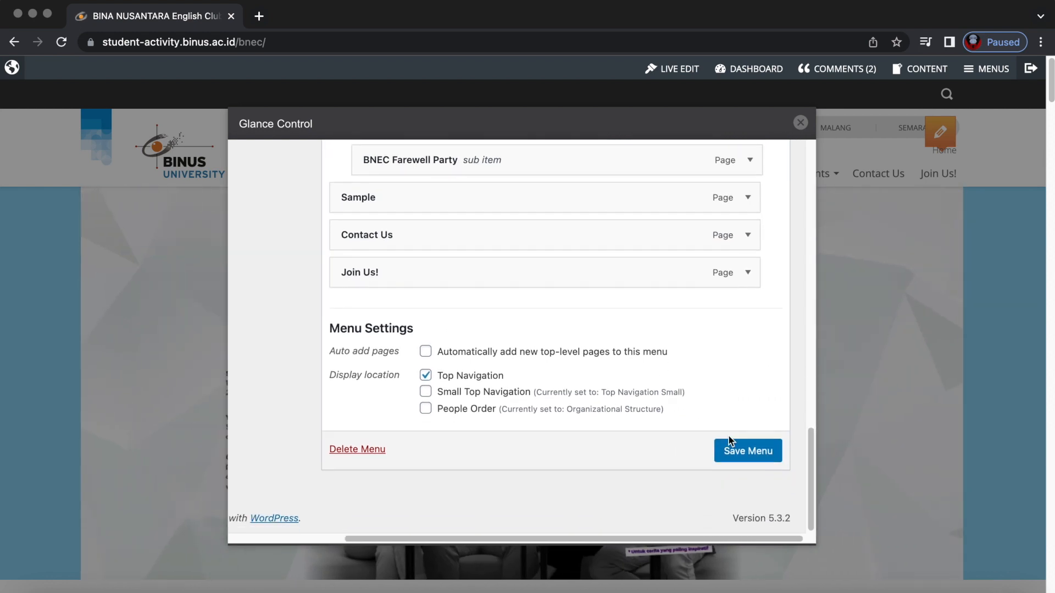
click(747, 453)
Close the menu editor and view the new Sample page, highlighting its Sample Test paragraph.
click(799, 124)
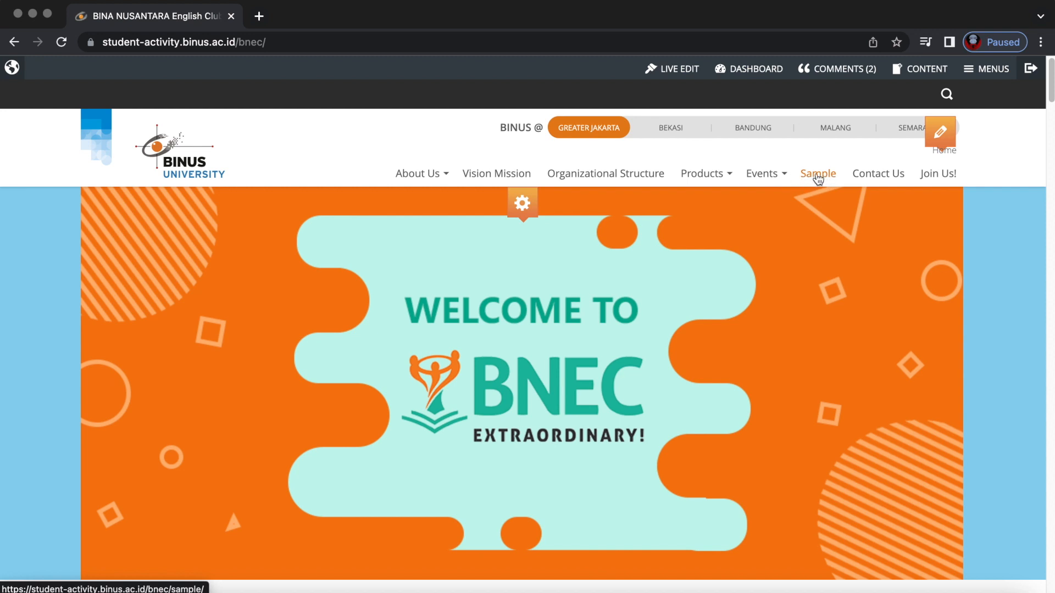
click(818, 174)
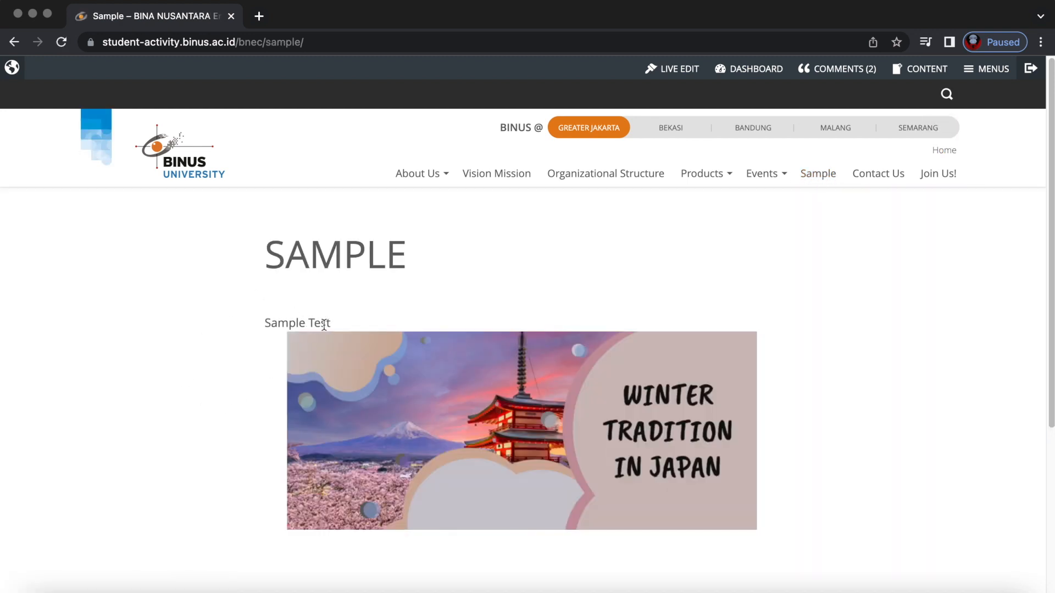
drag(268, 323, 452, 383)
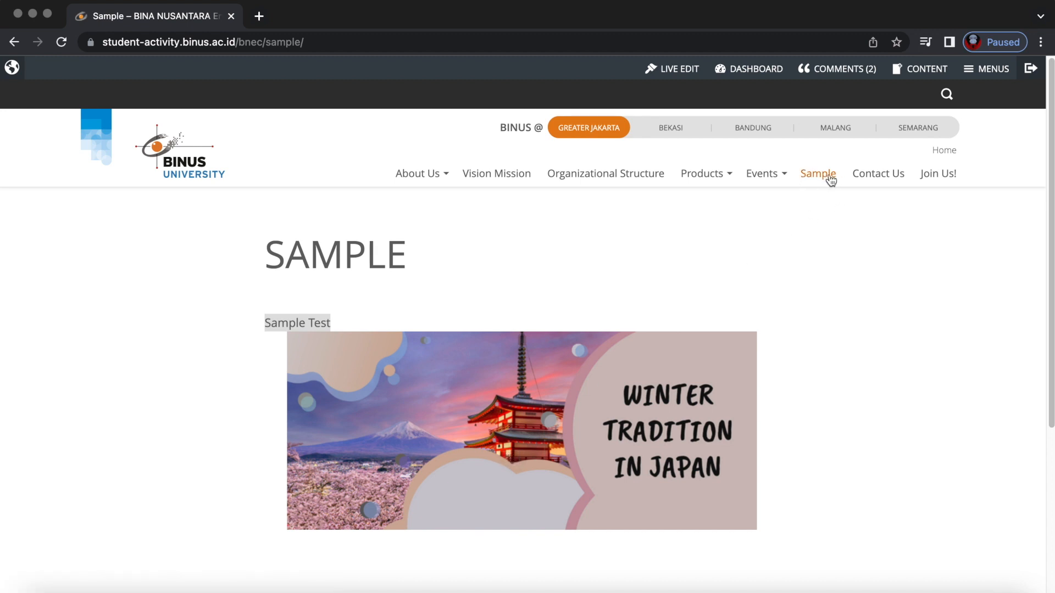
Browse the About Us and Products dropdowns, then return to the site's home page.
click(445, 175)
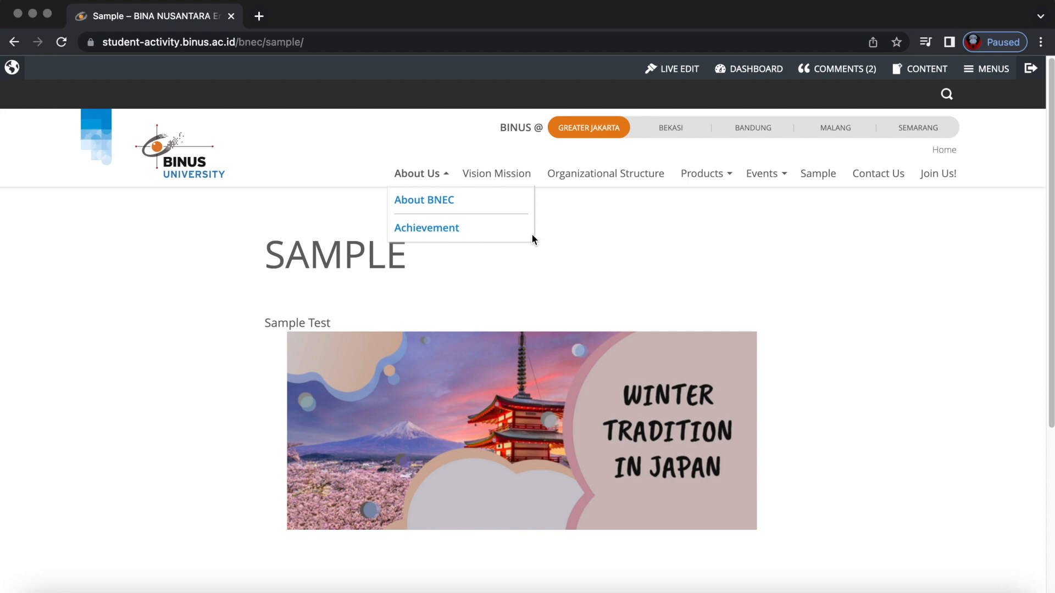
click(729, 174)
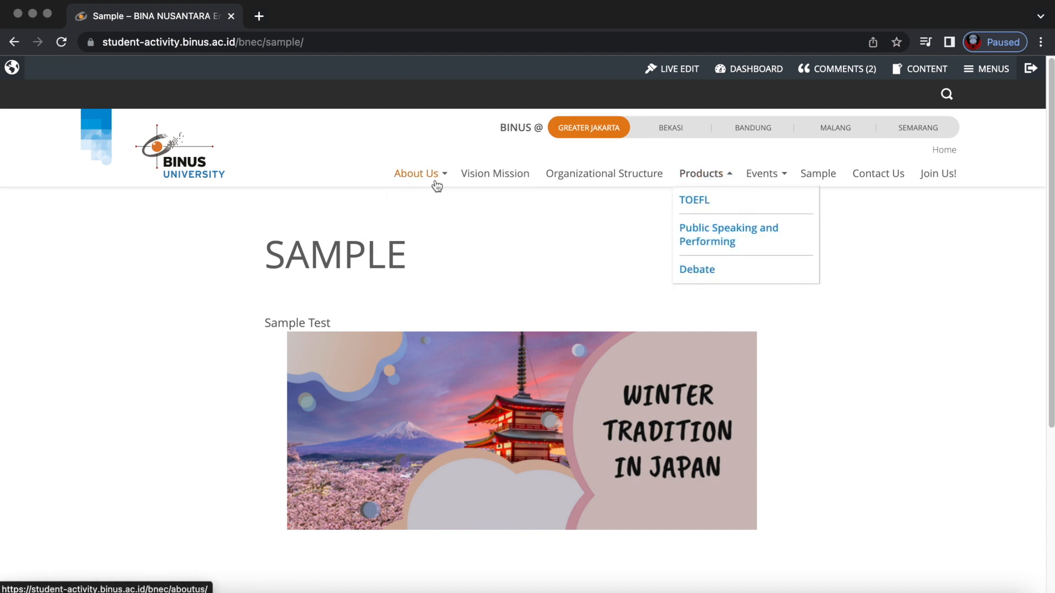
click(611, 240)
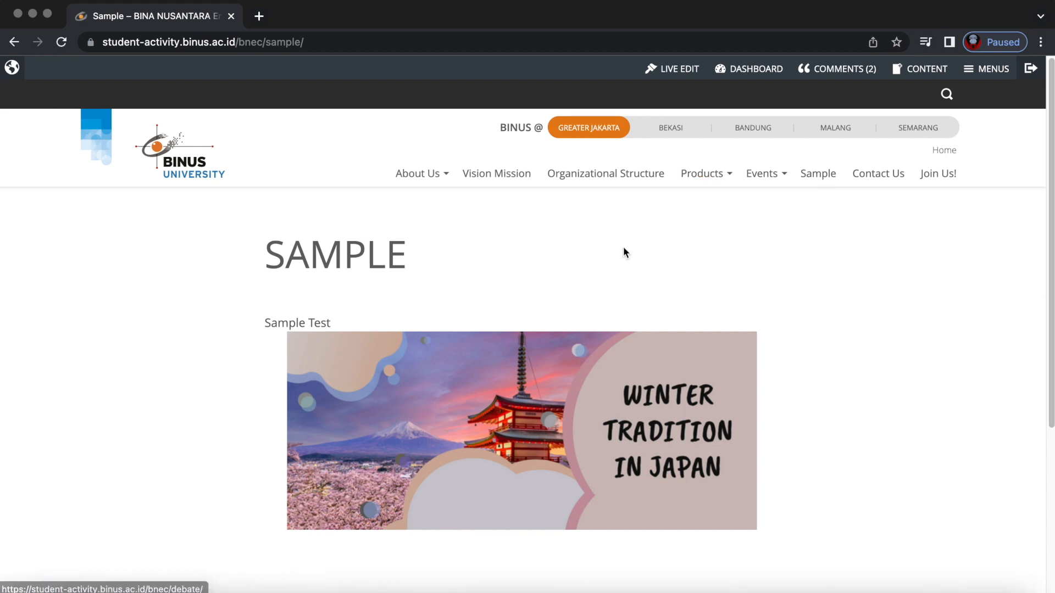
click(198, 175)
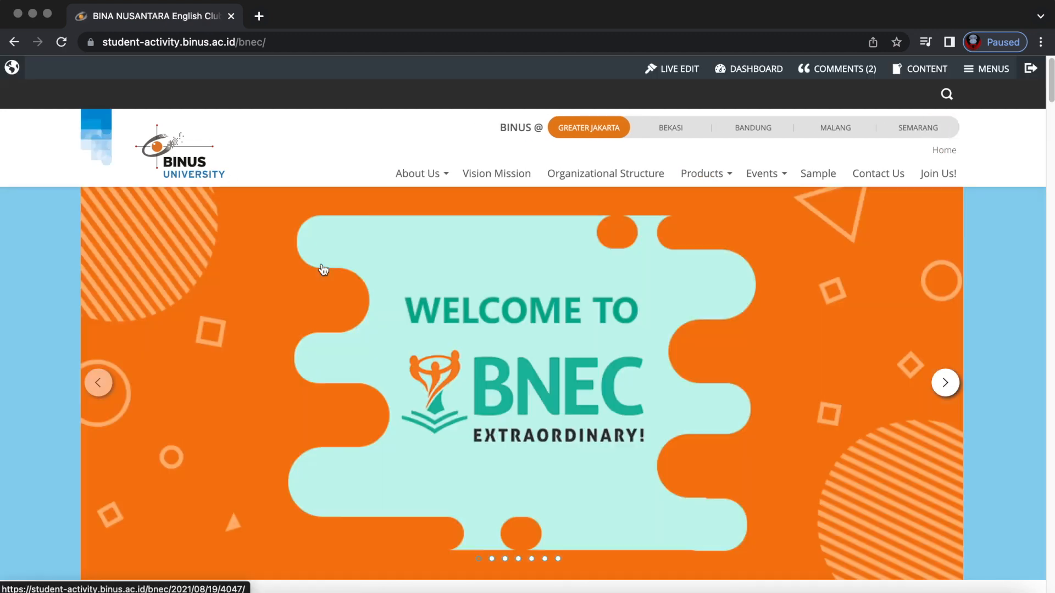
Turn on Live Edit and open the Main Menu editor.
click(673, 71)
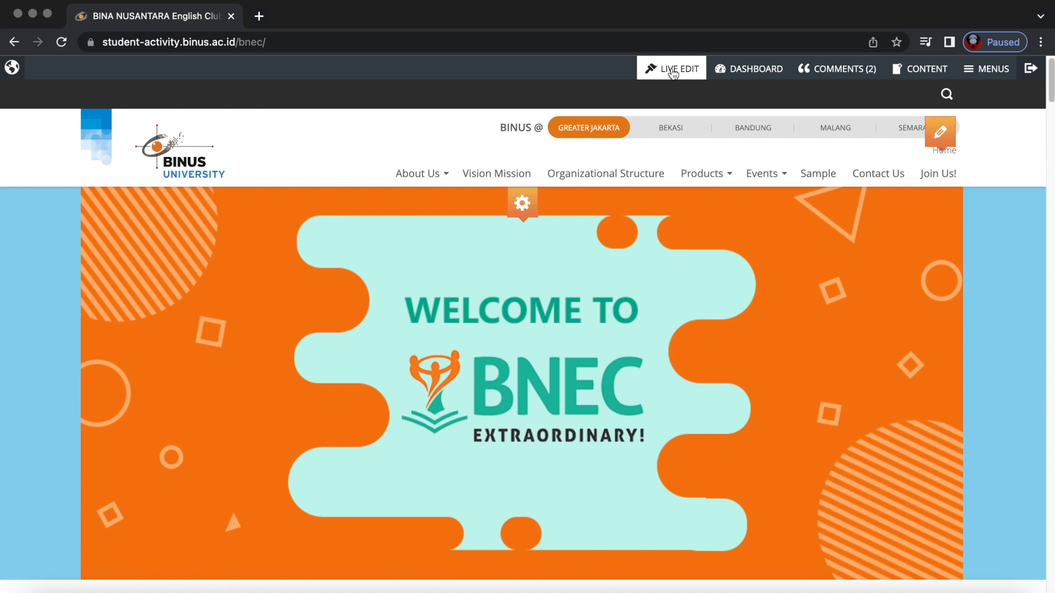
mouse_move(942, 131)
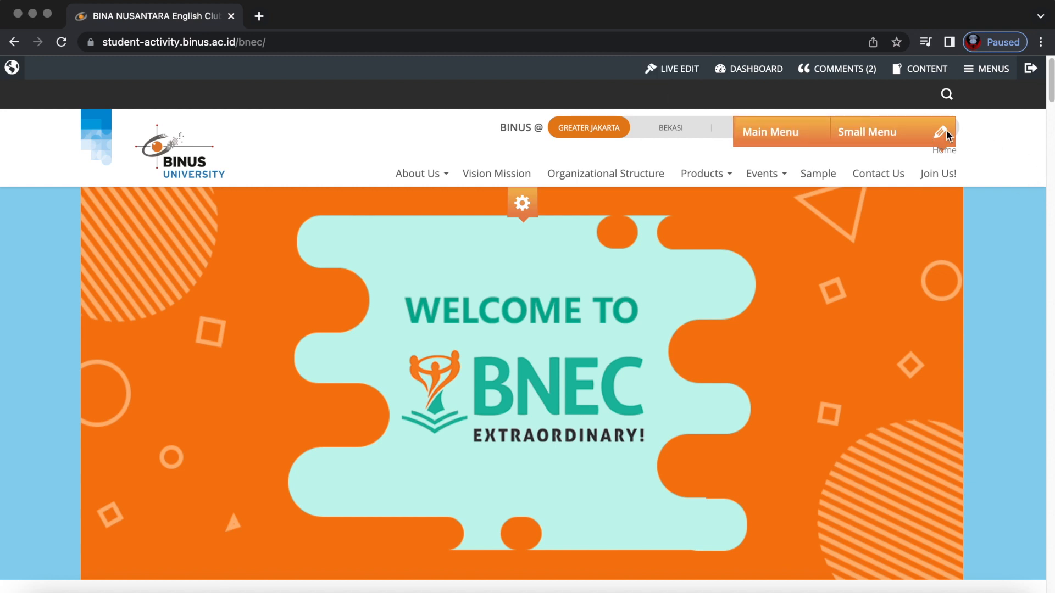
click(805, 132)
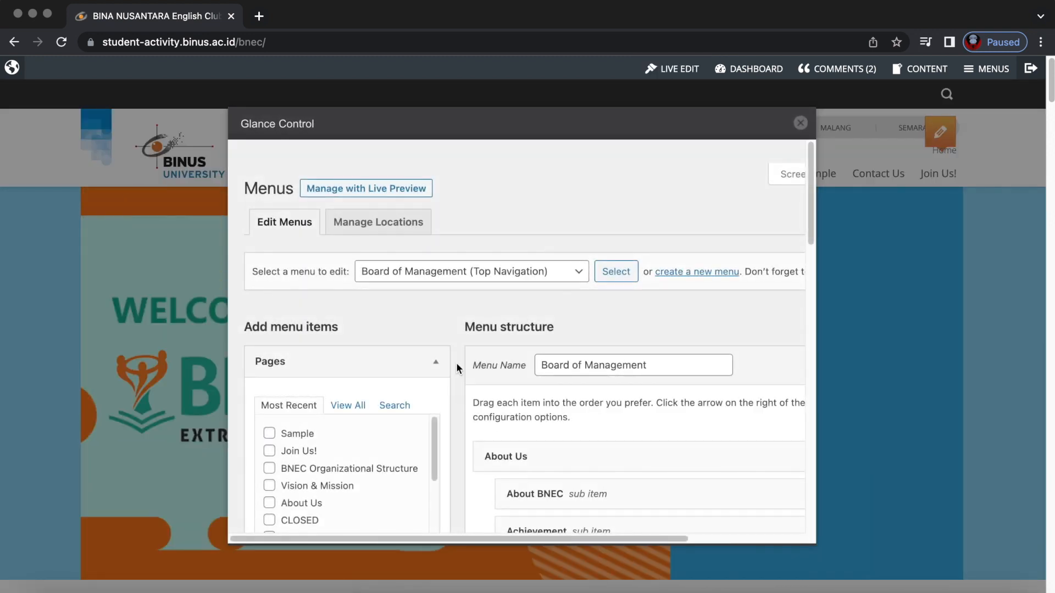
Drag Sample under Achievement as an About Us sub item in Board of Management.
scroll(473, 381, down, 5)
scroll(474, 383, right, 2)
scroll(474, 383, right, 1)
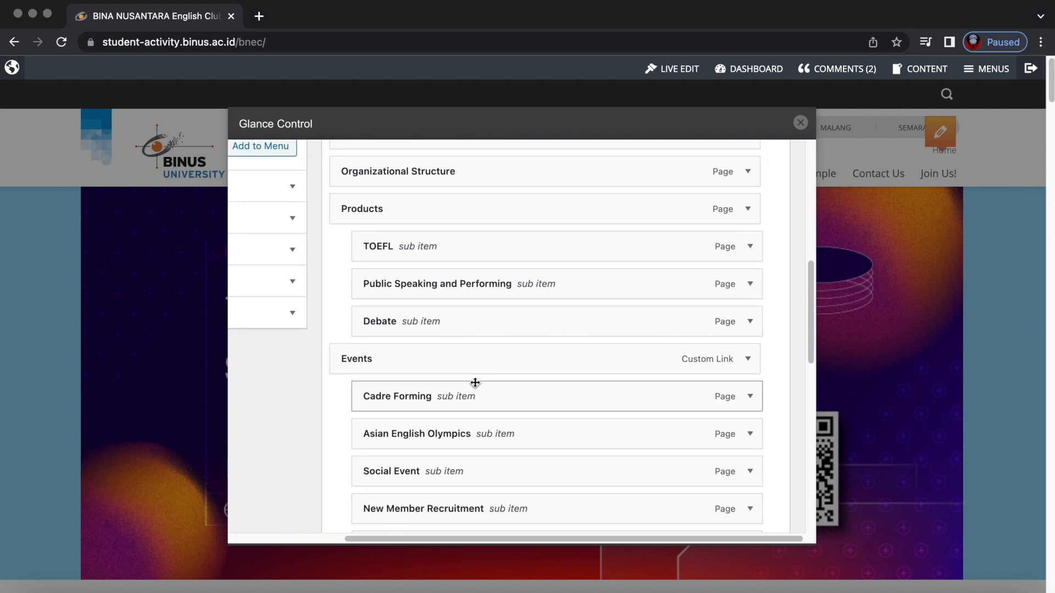
scroll(474, 382, down, 5)
scroll(475, 383, down, 5)
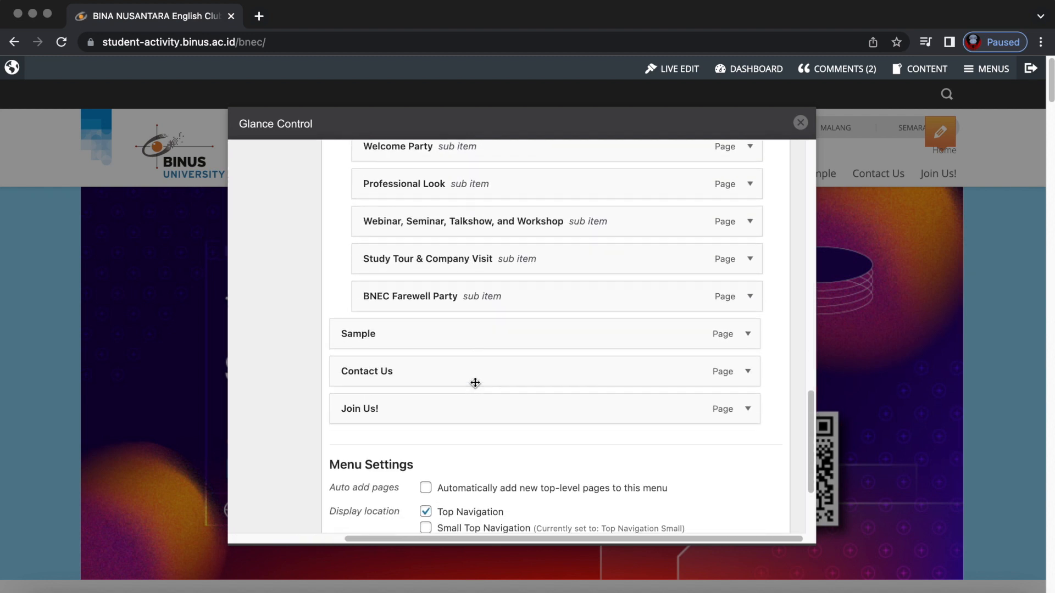
scroll(400, 326, up, 3)
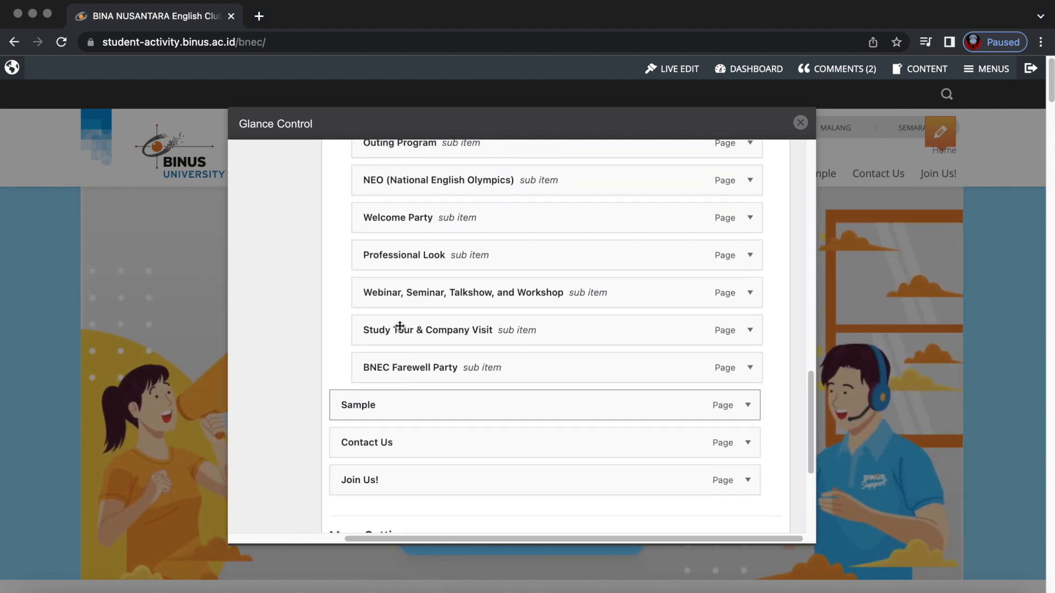
scroll(399, 327, up, 2)
scroll(399, 326, up, 10)
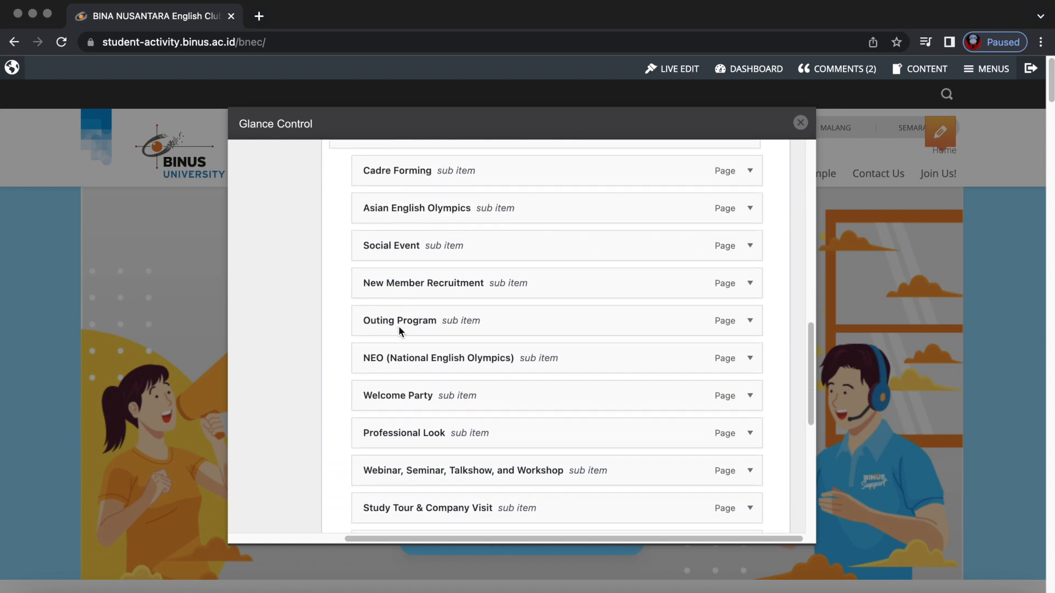
scroll(405, 301, up, 2)
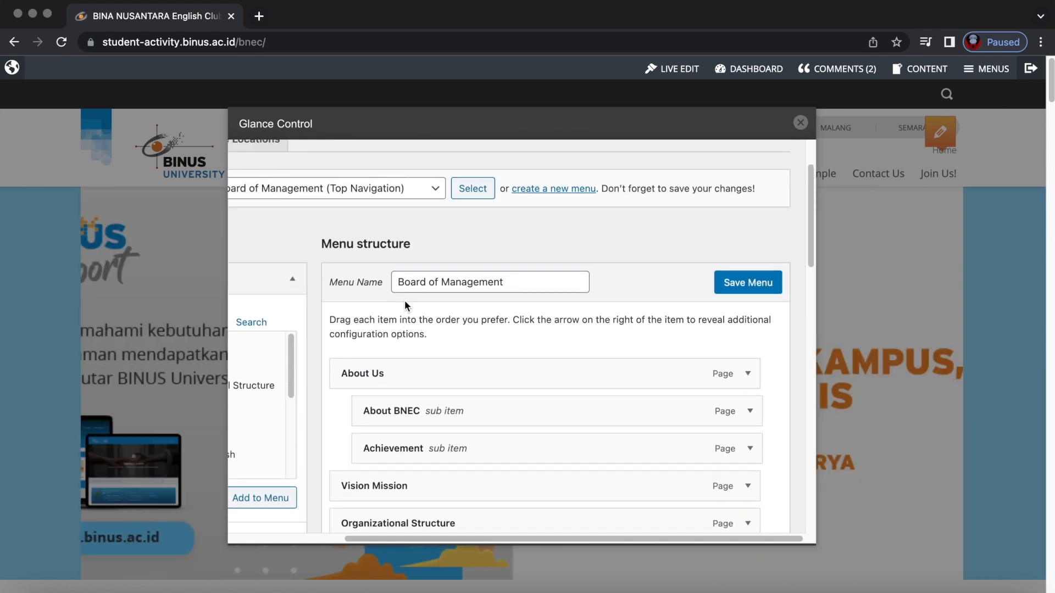
scroll(393, 396, down, 2)
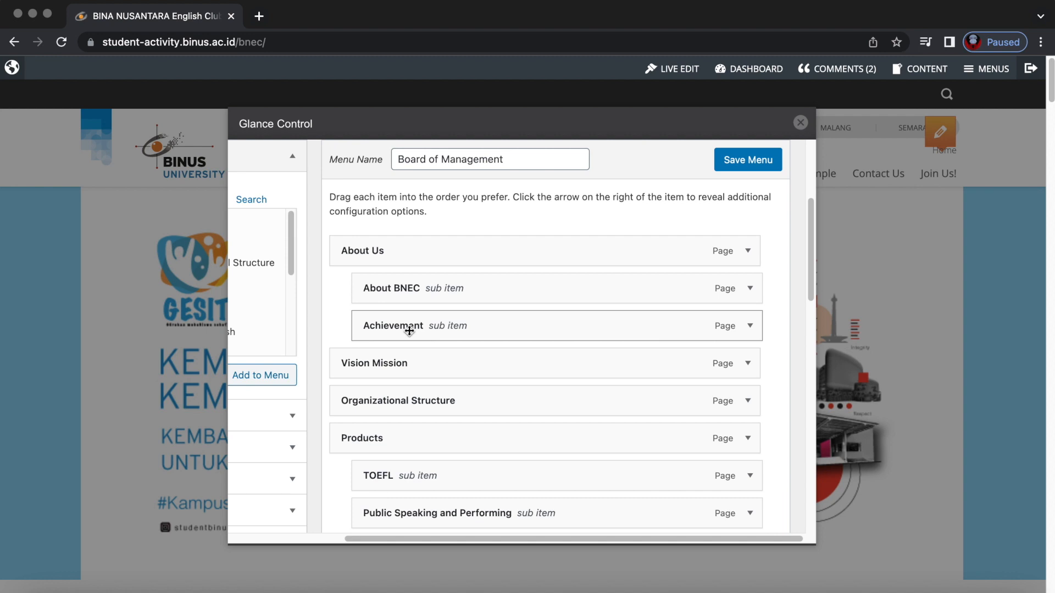
scroll(417, 409, down, 15)
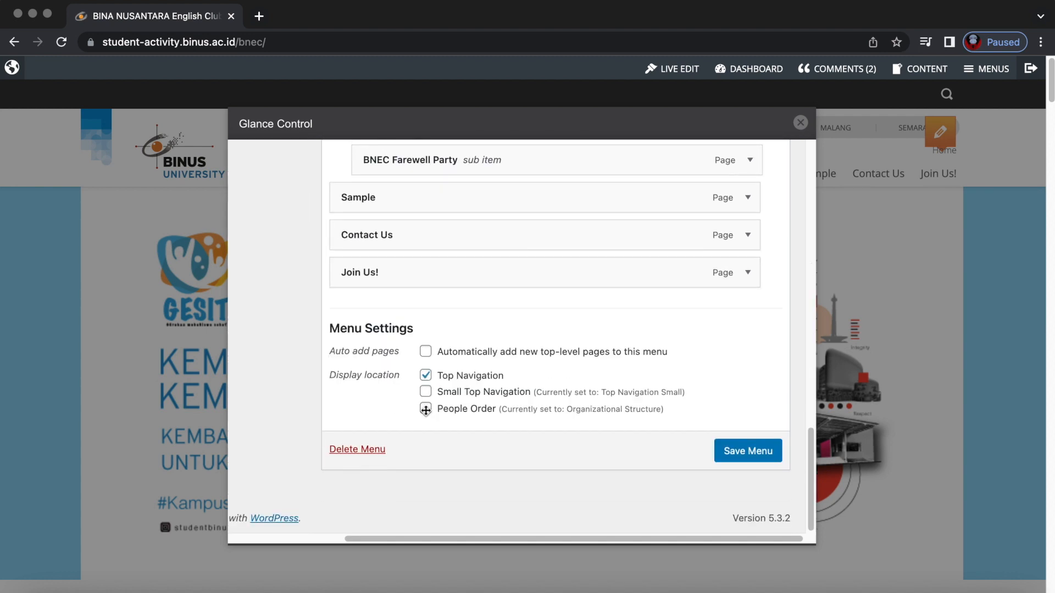
scroll(377, 285, up, 2)
drag(365, 294, 401, 254)
scroll(395, 289, up, 15)
scroll(397, 406, down, 5)
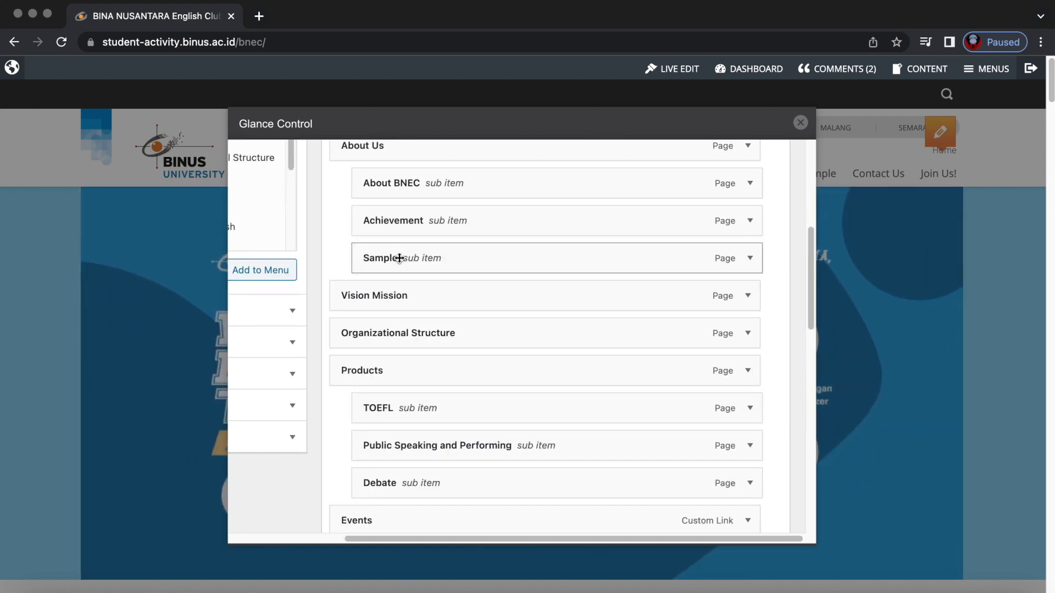
scroll(379, 274, up, 3)
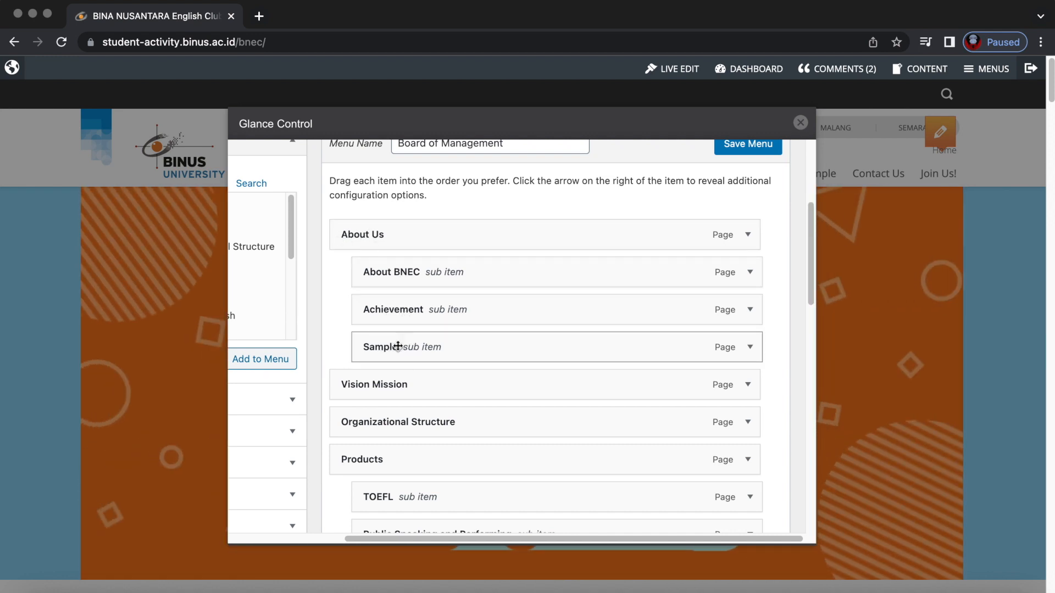
scroll(652, 315, down, 10)
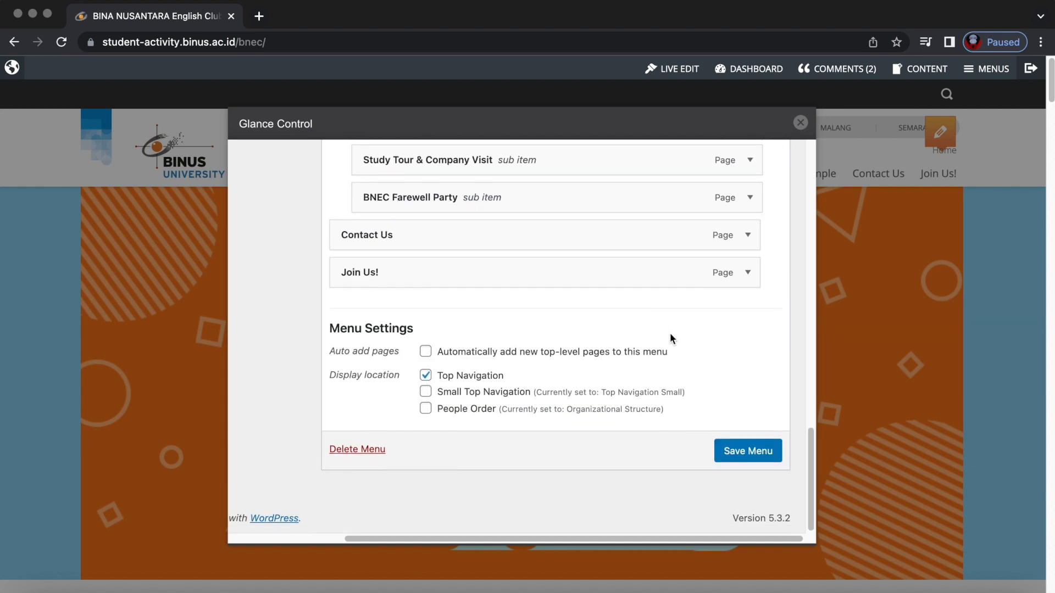
scroll(766, 405, up, 10)
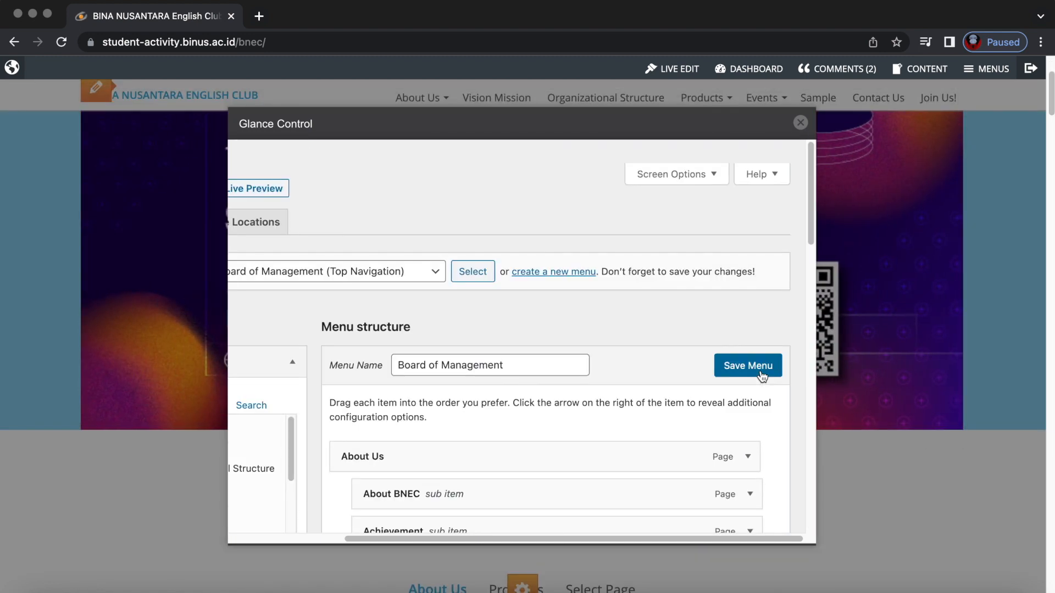
Save the Board of Management menu, close the editor and reload the home page.
click(741, 369)
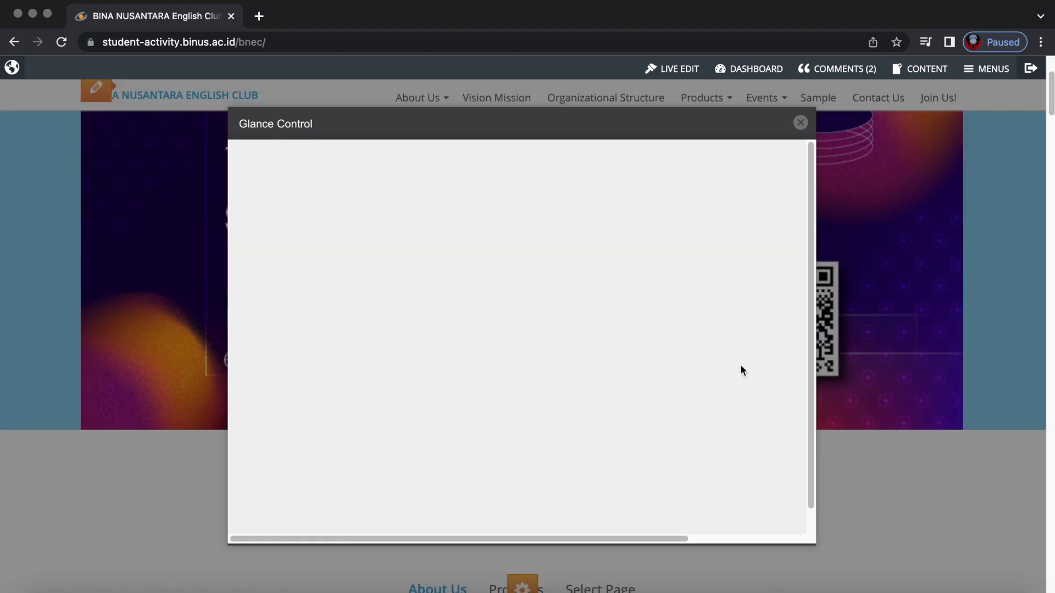
click(800, 122)
scroll(298, 336, up, 3)
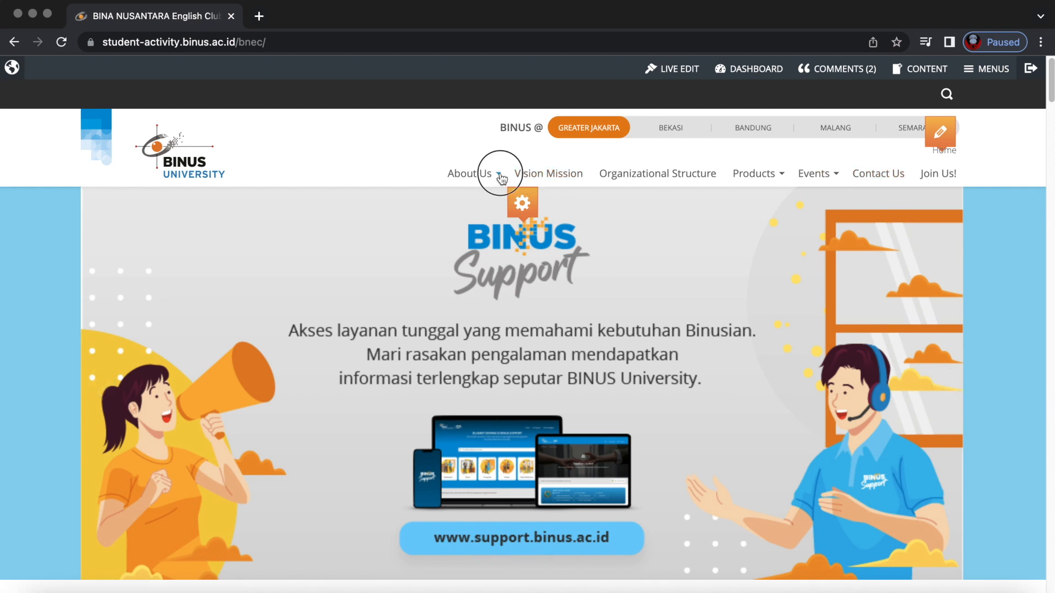
right_click(379, 160)
click(411, 201)
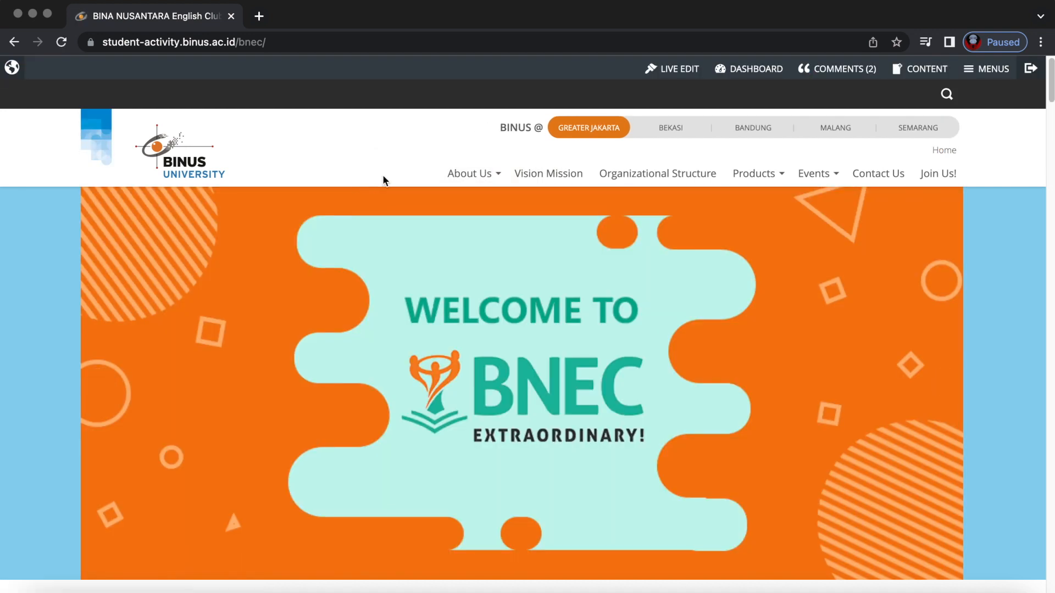
Open Sample from the About Us dropdown, recheck its entries, and enable Live Edit.
mouse_move(501, 177)
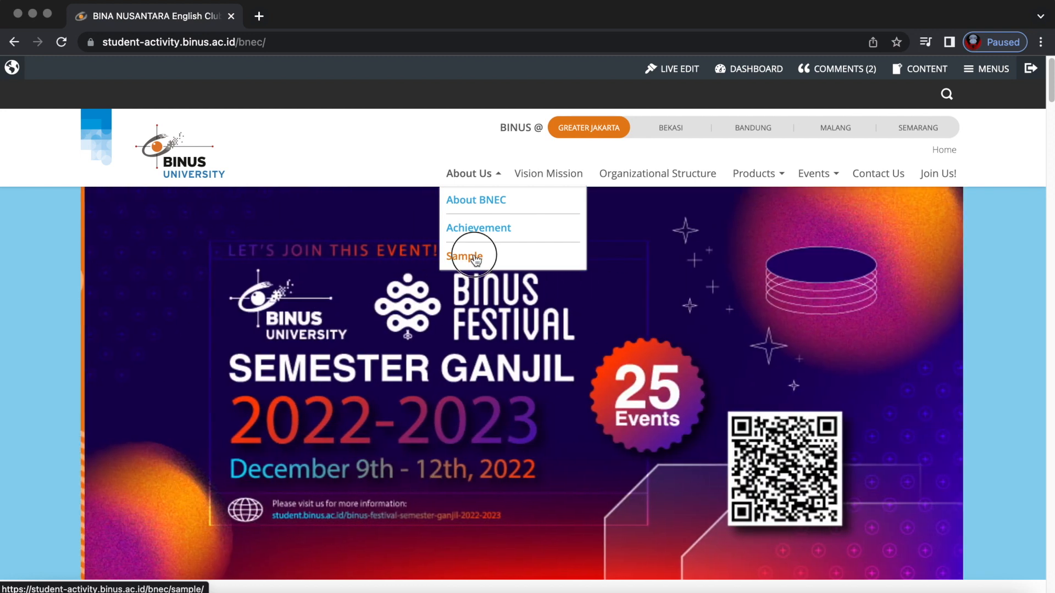
click(476, 261)
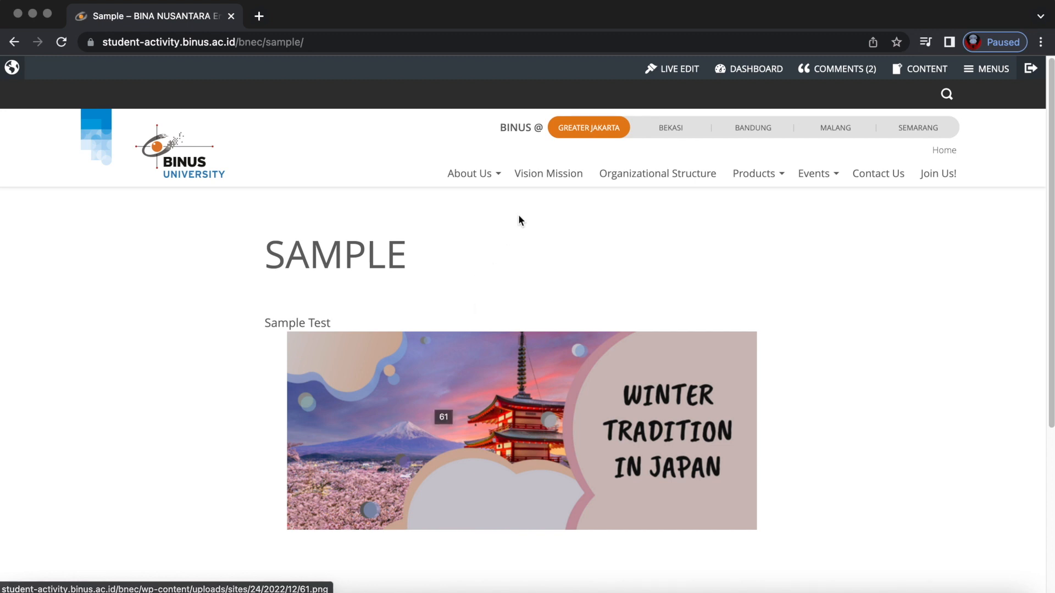
click(499, 176)
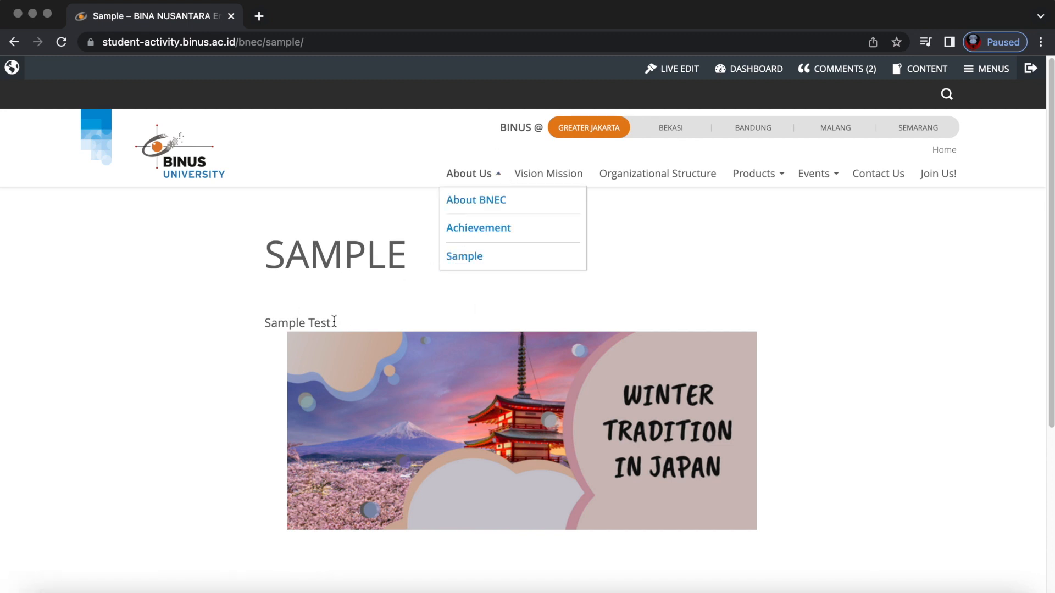
click(388, 303)
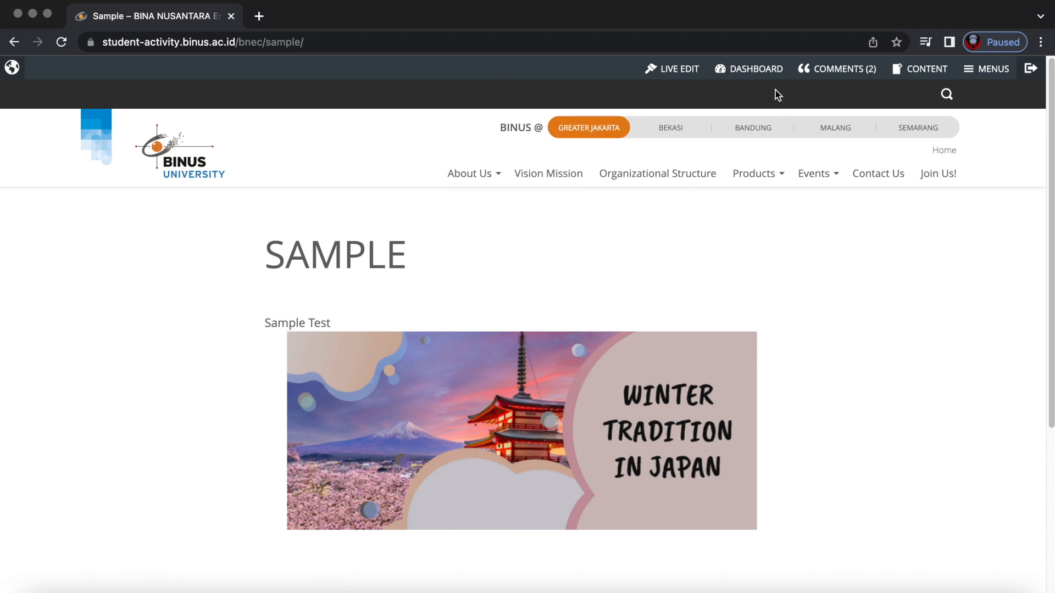
click(673, 68)
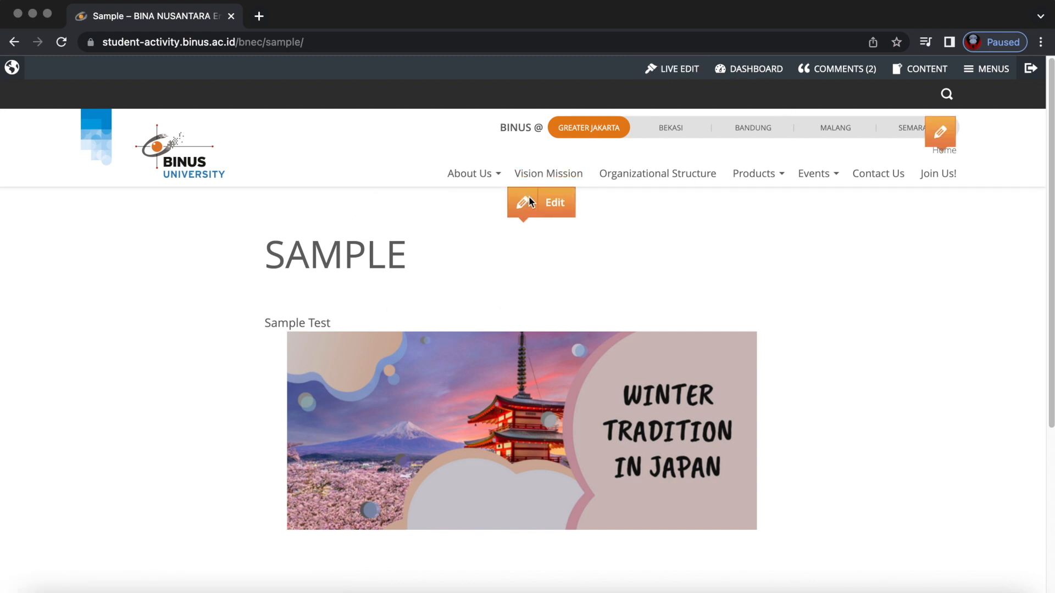
Open the Sample page in the editor and trash it from the Publish box.
click(566, 203)
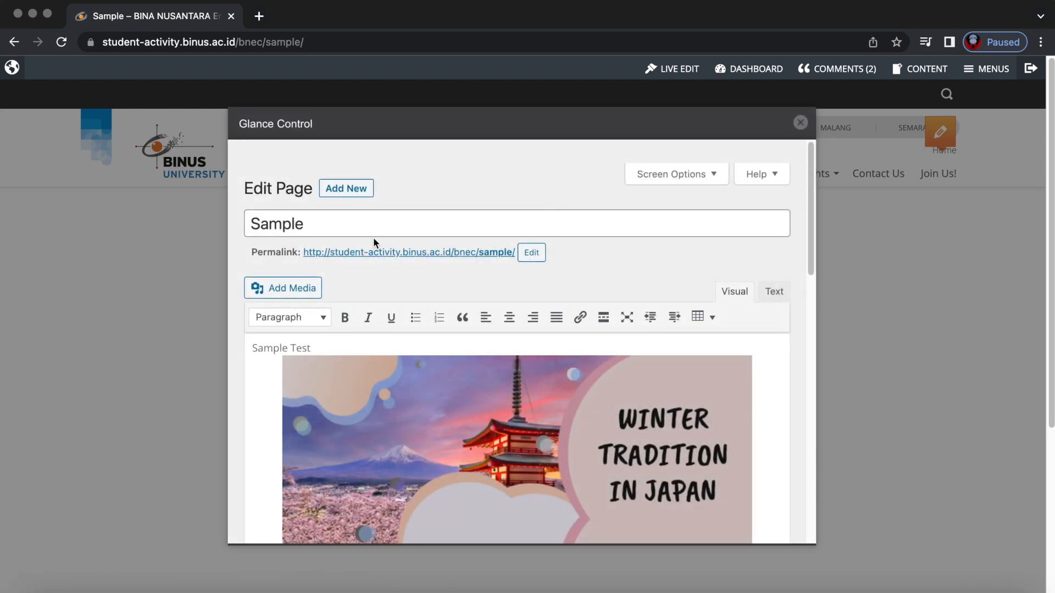
scroll(472, 391, down, 10)
scroll(472, 391, down, 2)
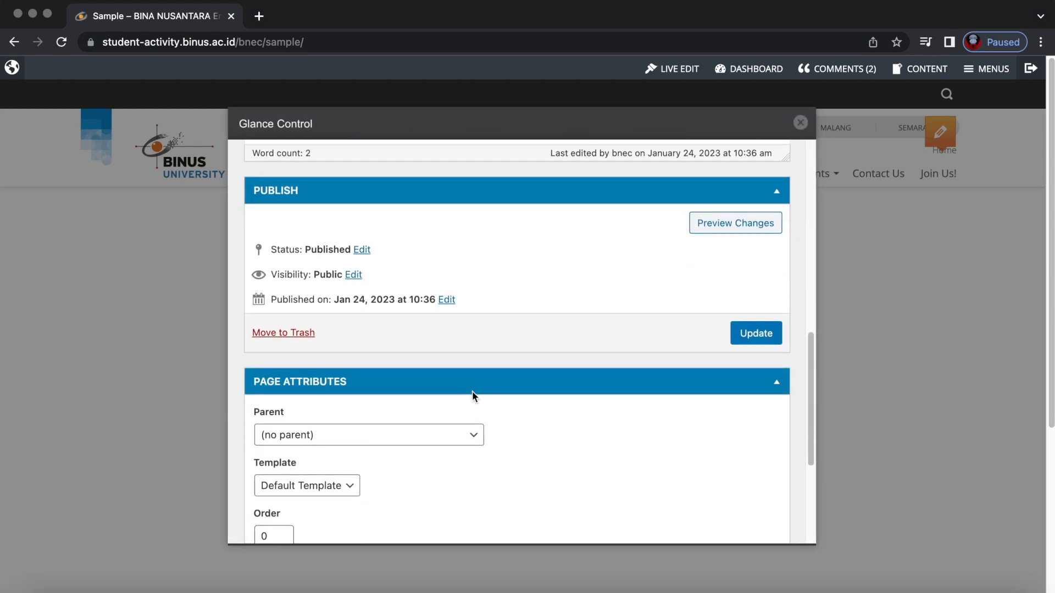
click(297, 332)
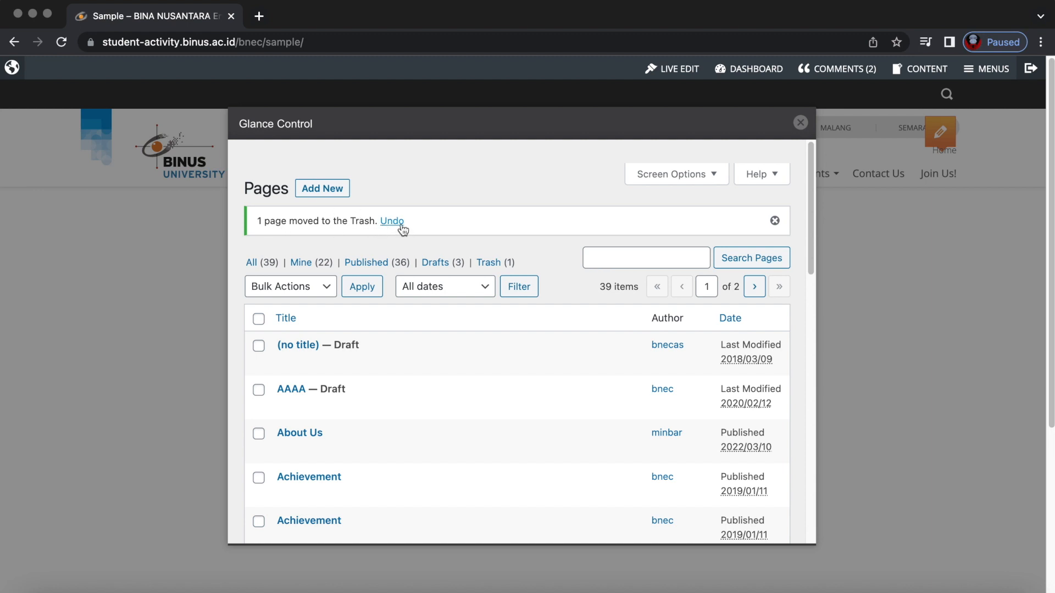
Close the Pages list overlay and return to the site's home page.
click(799, 123)
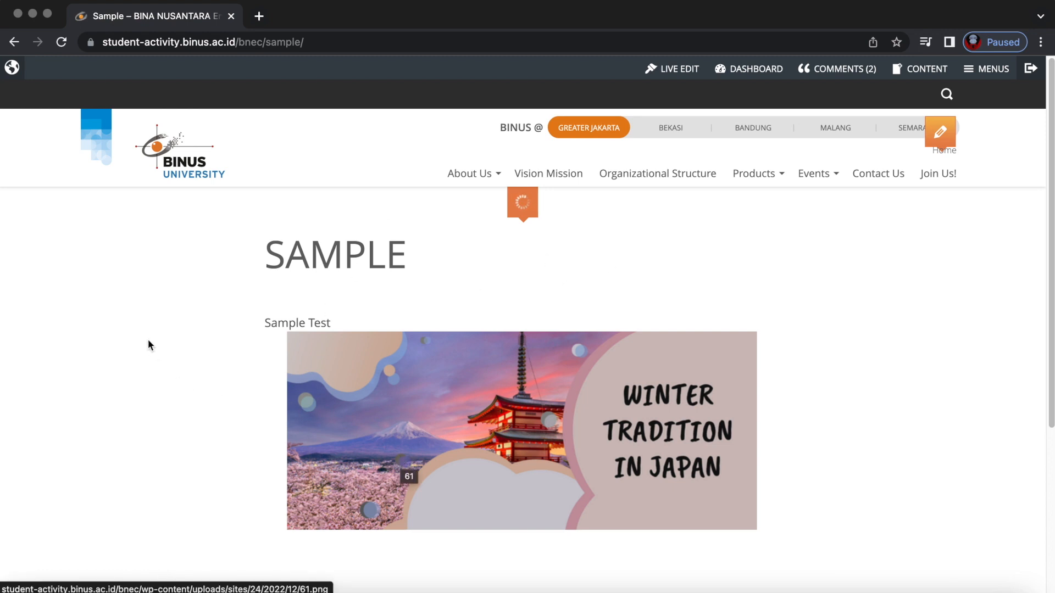
right_click(156, 254)
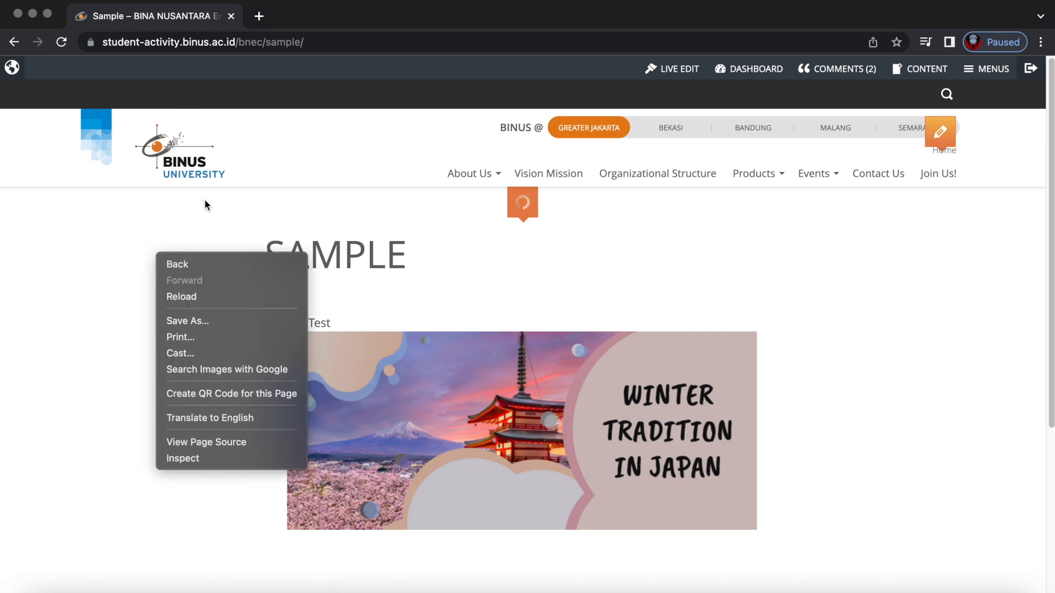
click(196, 174)
click(196, 174)
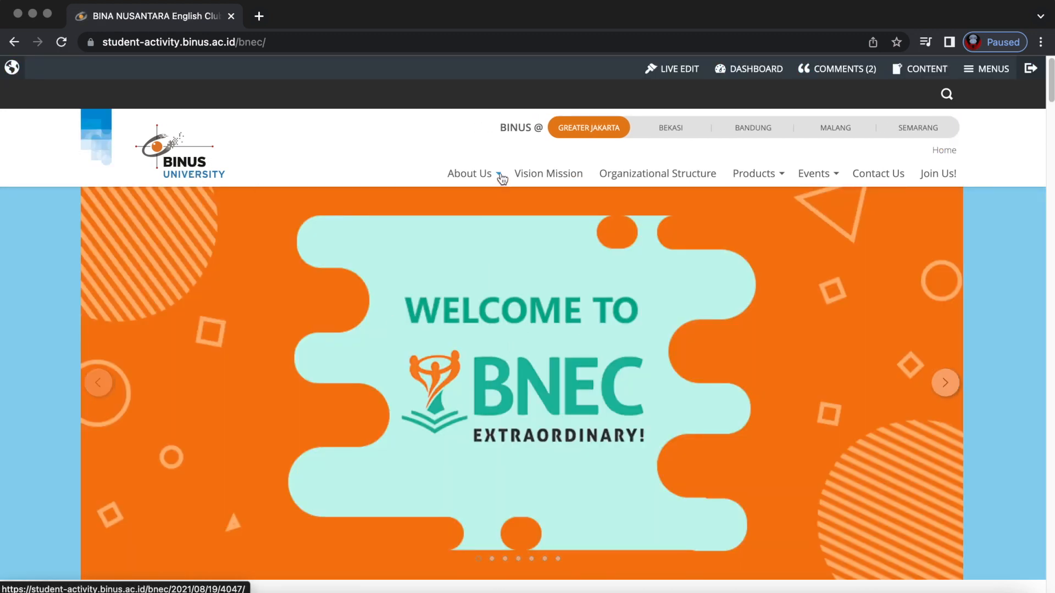
Open Sample from About Us, hit the 404 error, go back, and recheck About Us.
click(501, 176)
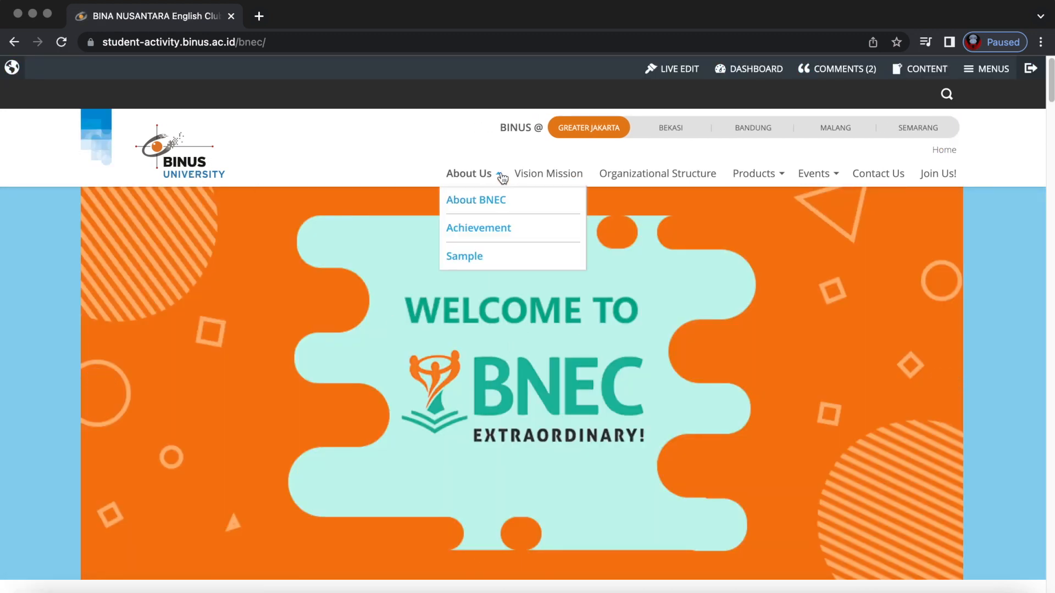
click(463, 257)
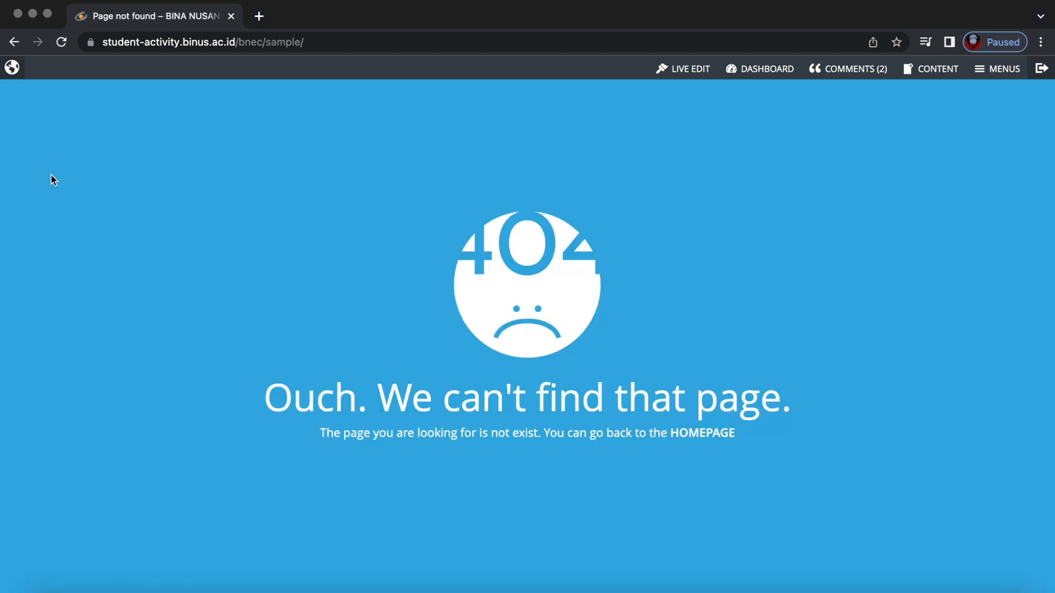
click(14, 41)
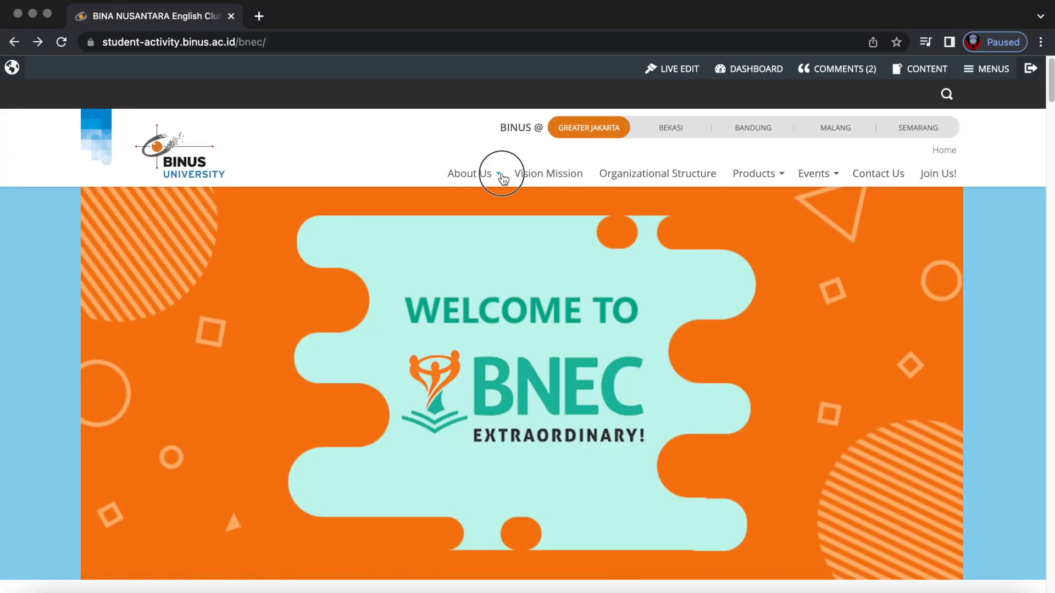
click(502, 176)
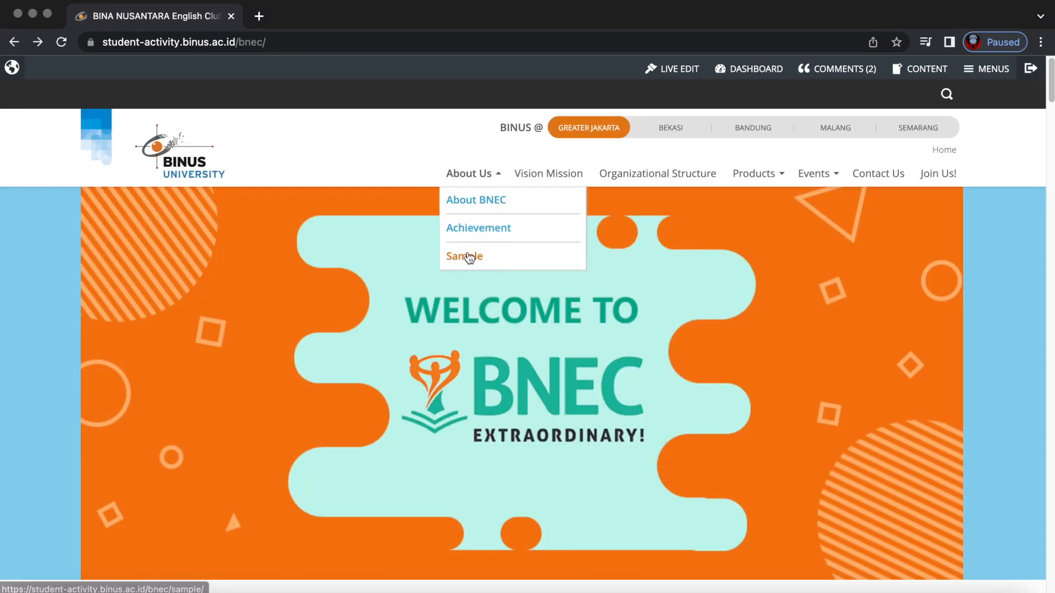
click(417, 171)
Turn on Live Edit and open the Main Menu editor down to the Sample item.
click(688, 70)
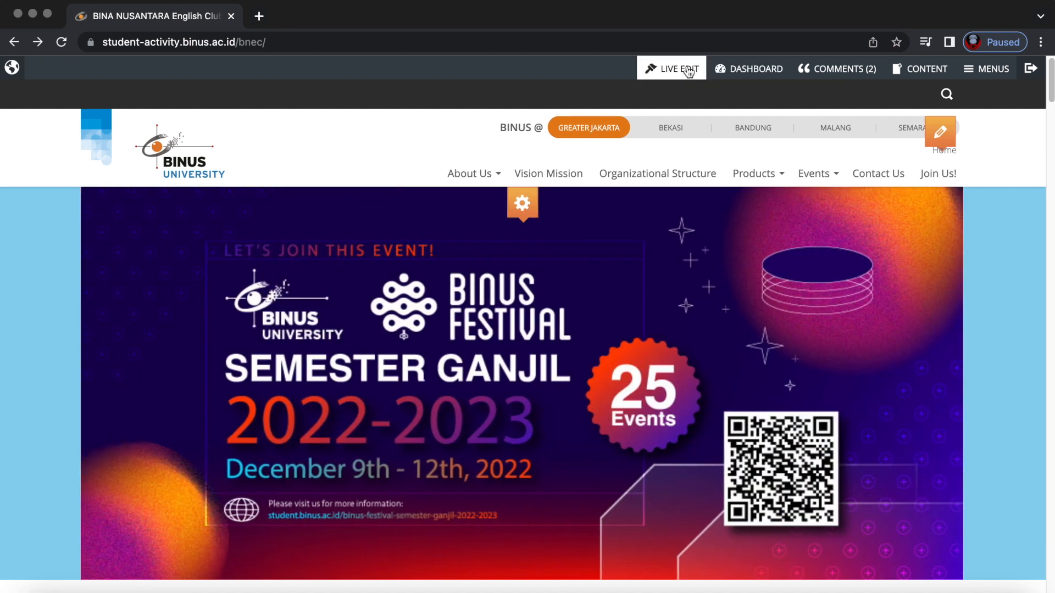
mouse_move(801, 137)
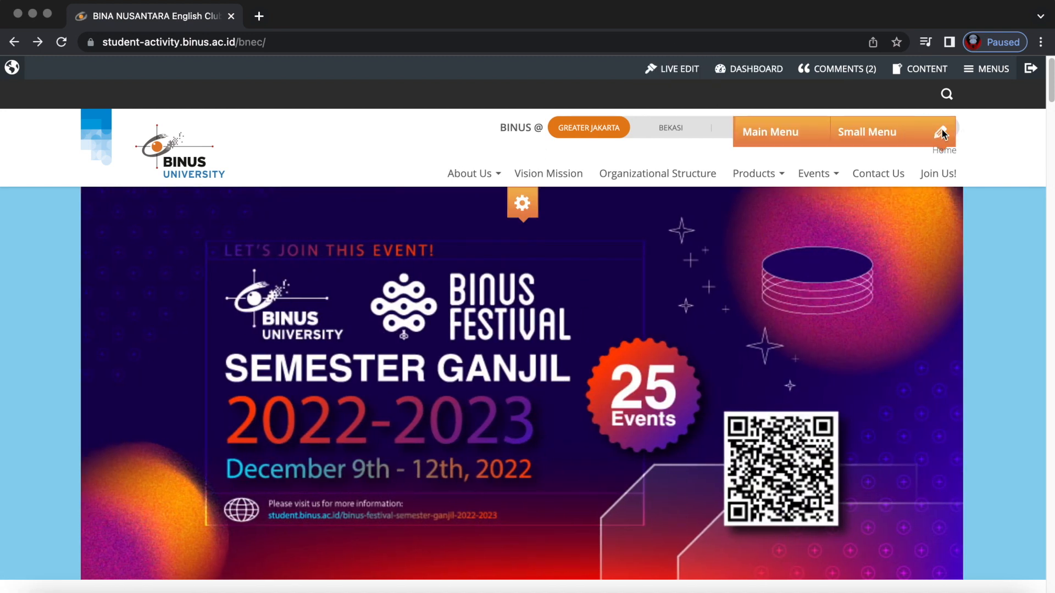
click(807, 135)
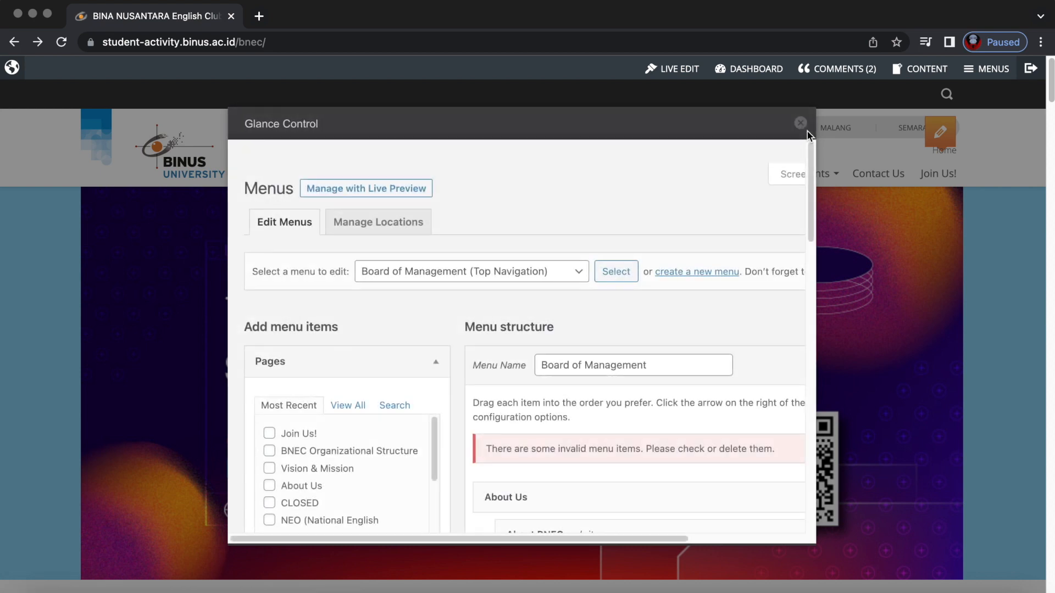
scroll(596, 434, right, 5)
scroll(597, 440, down, 4)
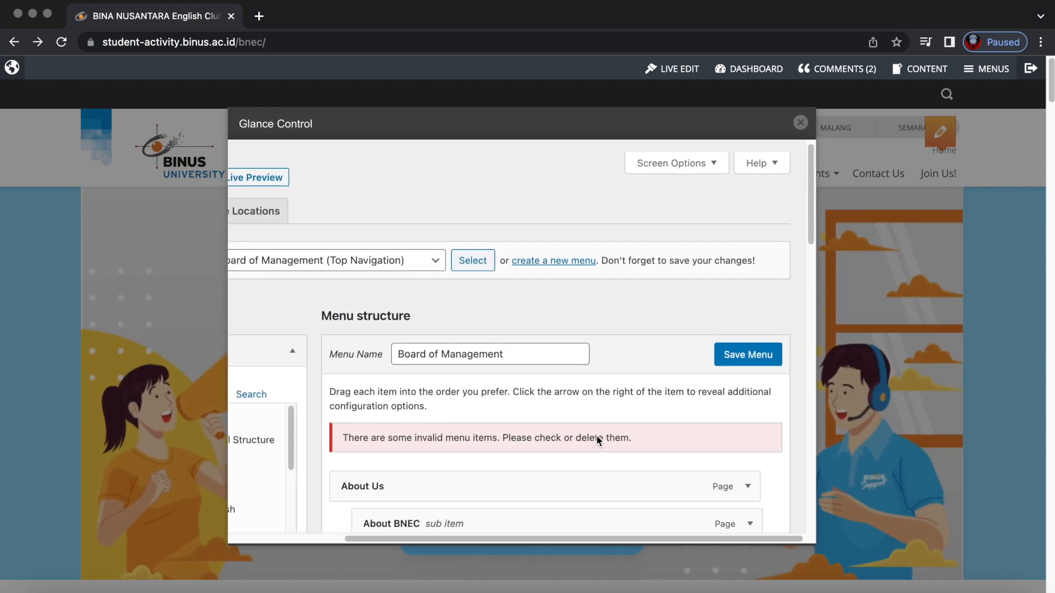
scroll(597, 440, down, 2)
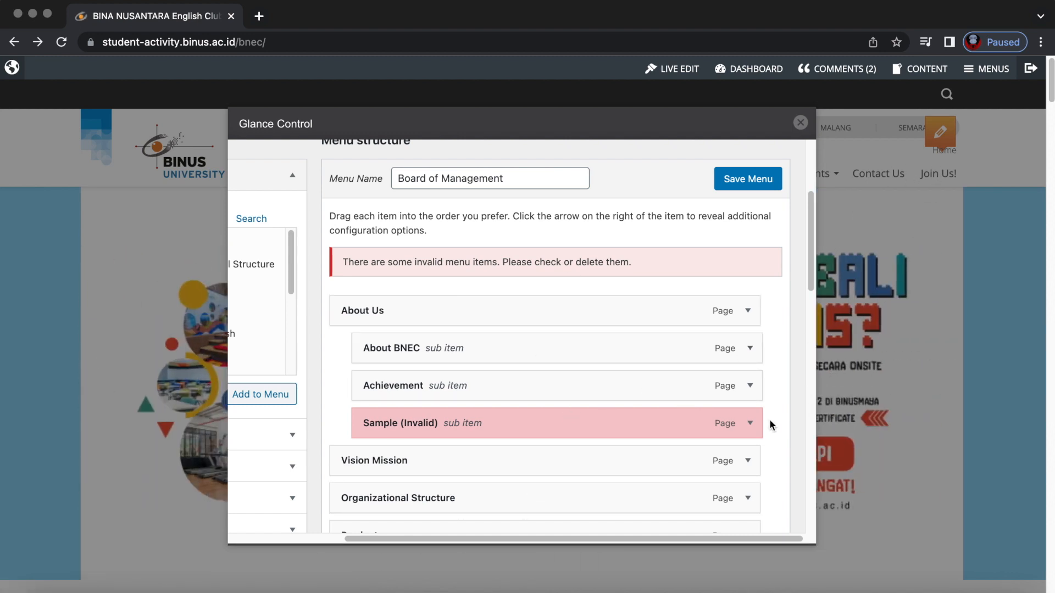
Remove the invalid Sample item, save the Board of Management menu, and close the editor.
click(750, 423)
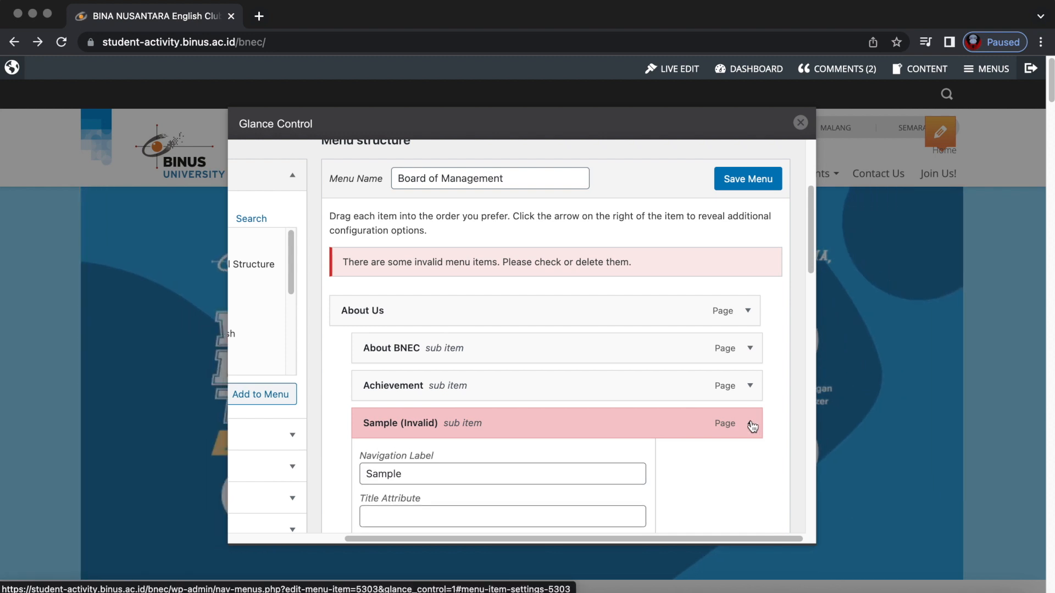
scroll(751, 430, down, 5)
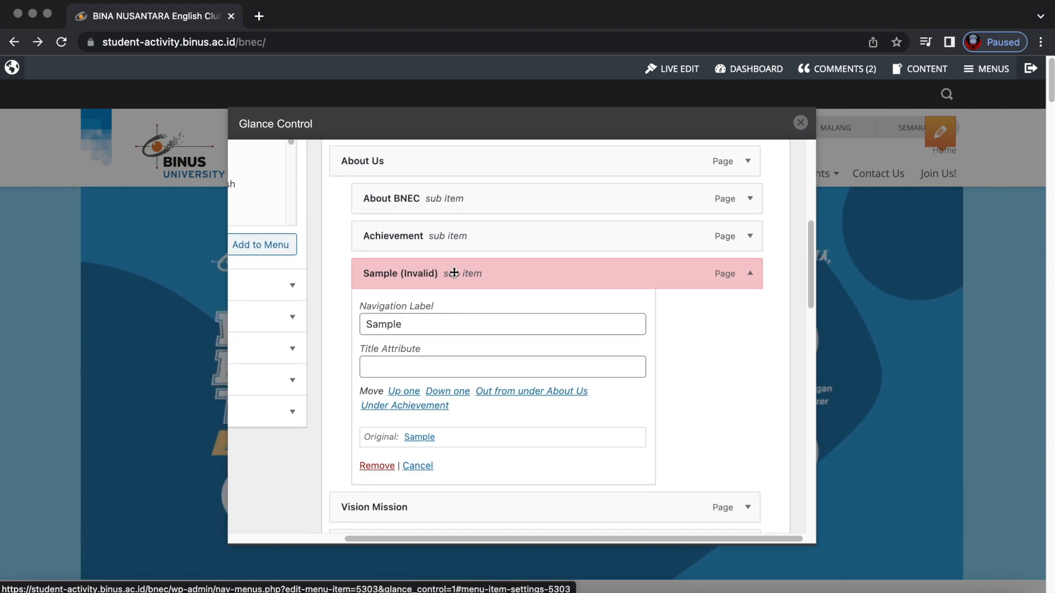
click(377, 466)
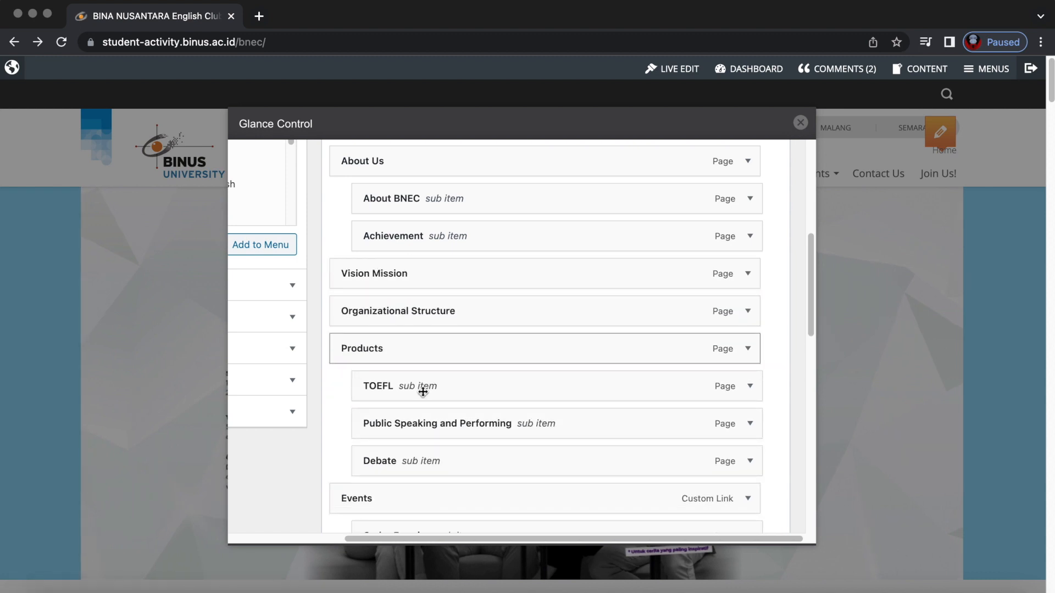
scroll(423, 392, up, 6)
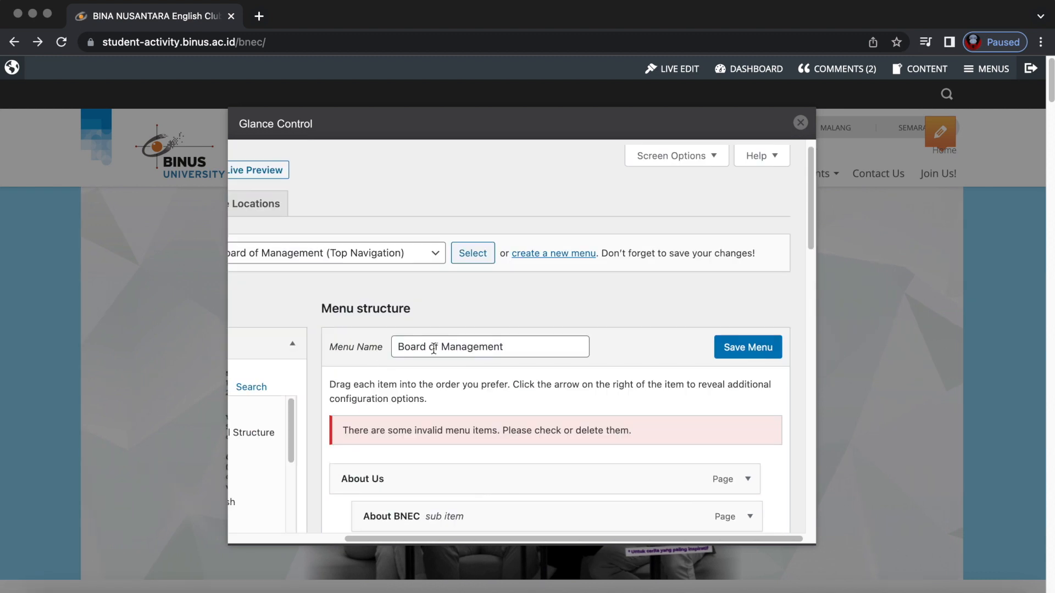
click(750, 347)
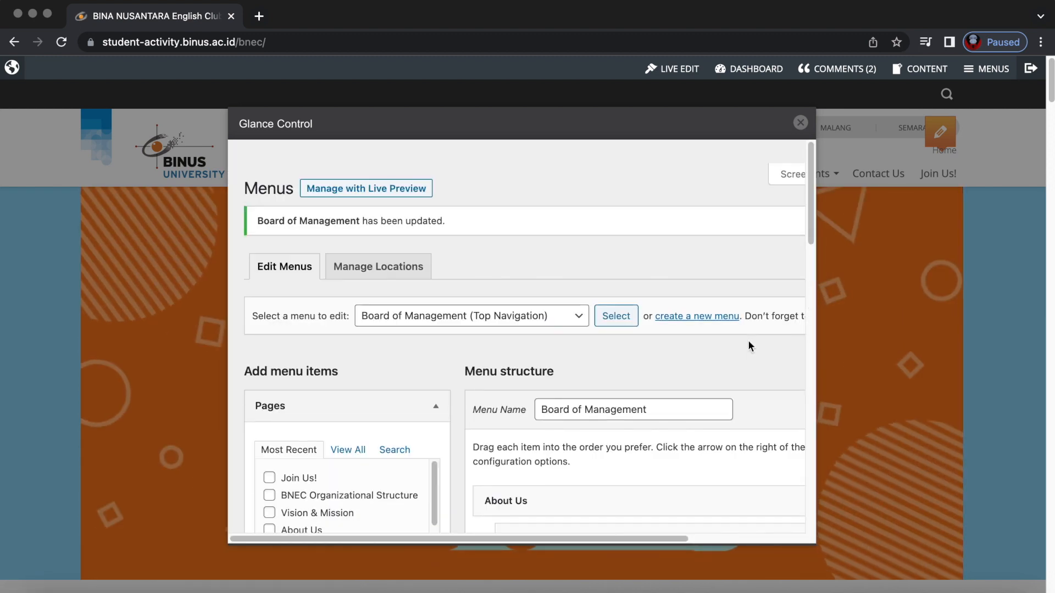
click(800, 123)
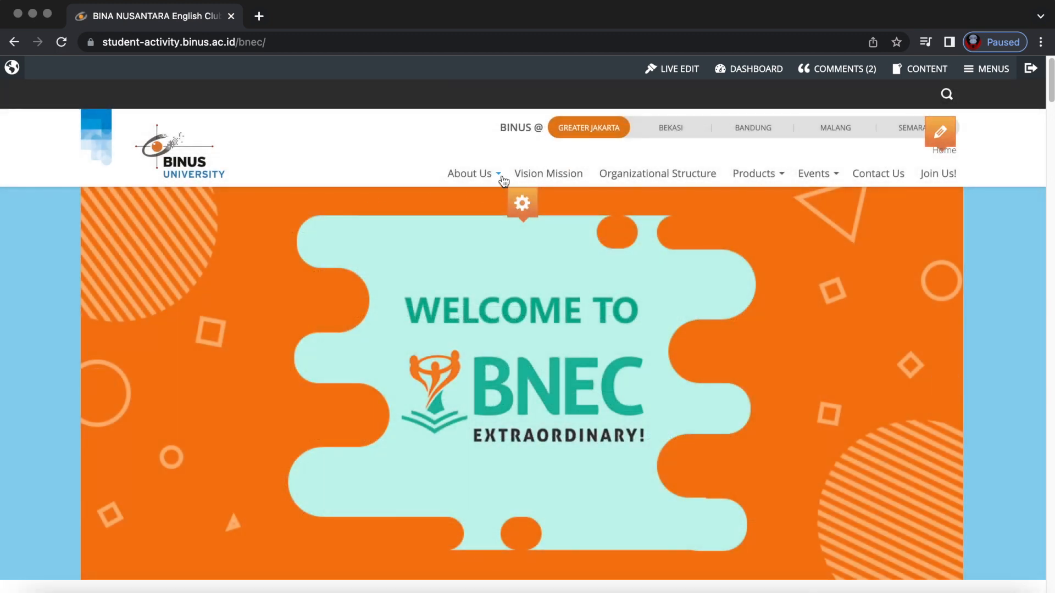
Reload the homepage and check About Us lists only About BNEC and Achievement.
right_click(378, 167)
click(406, 209)
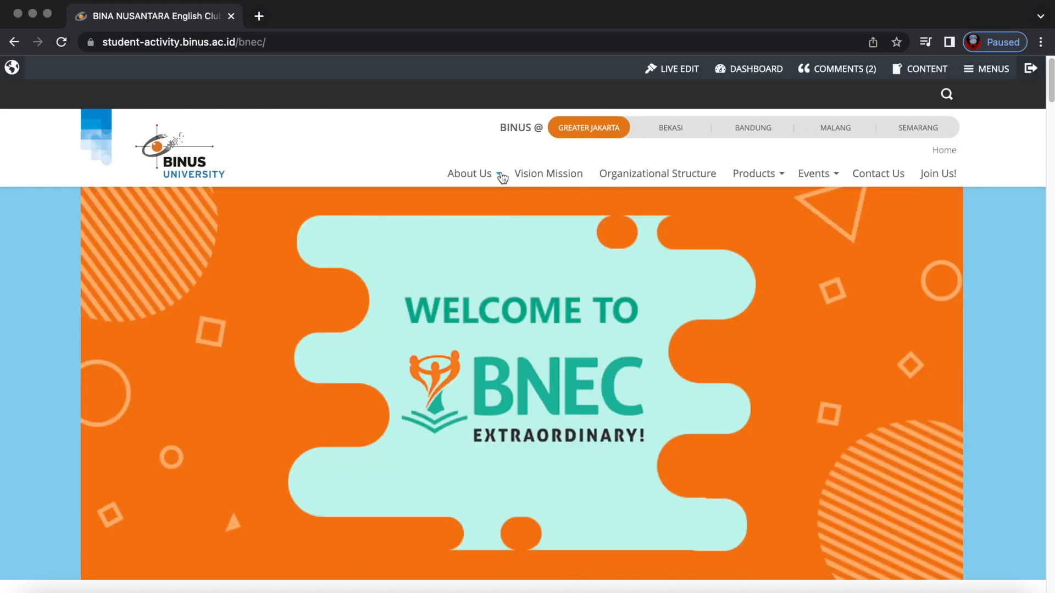
click(499, 172)
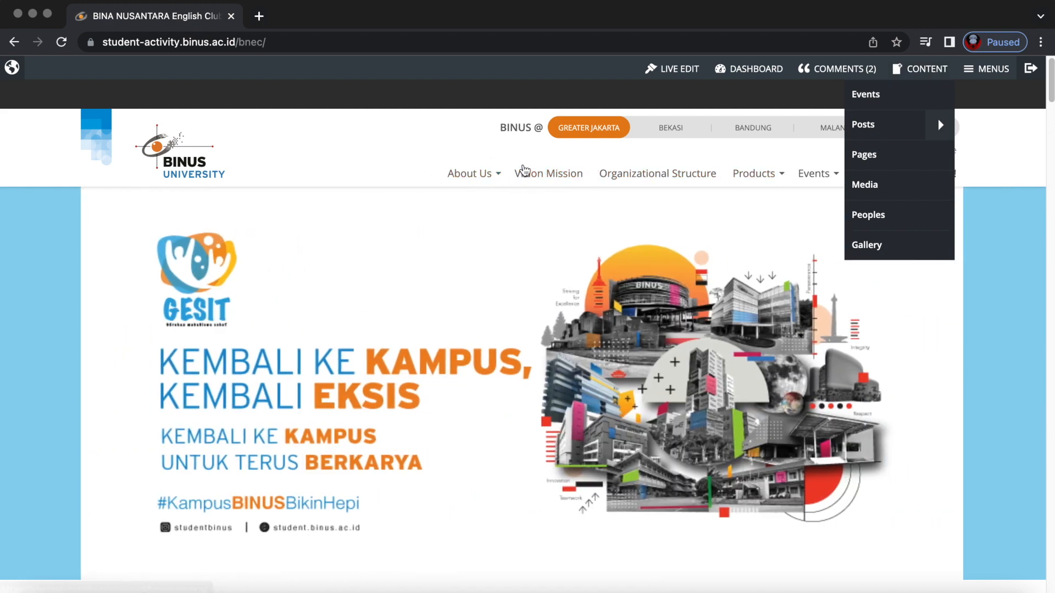
Open the Vision Mission page and inspect its web address.
click(548, 174)
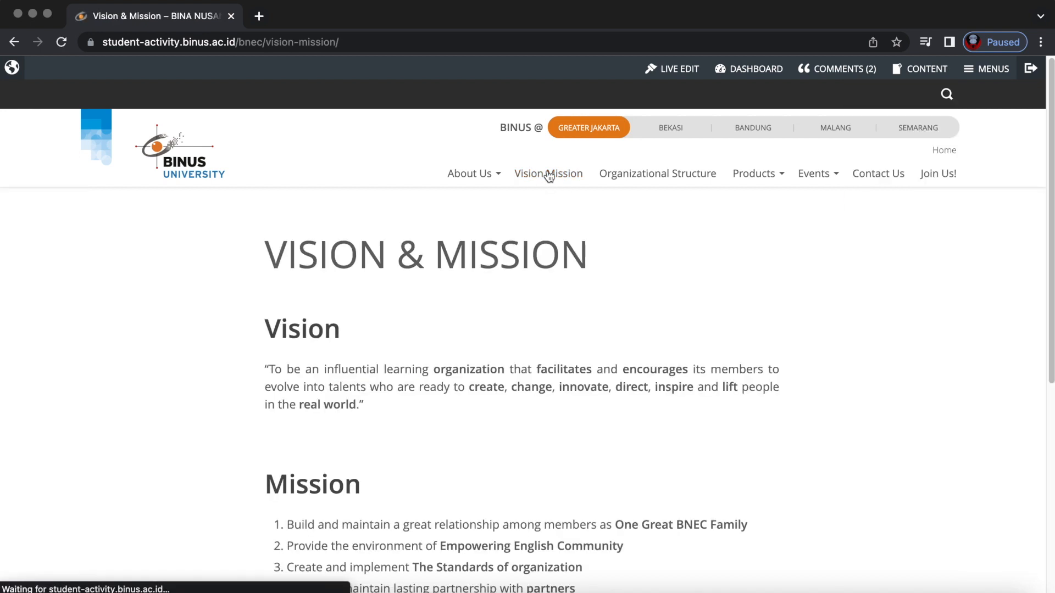
click(238, 41)
click(388, 38)
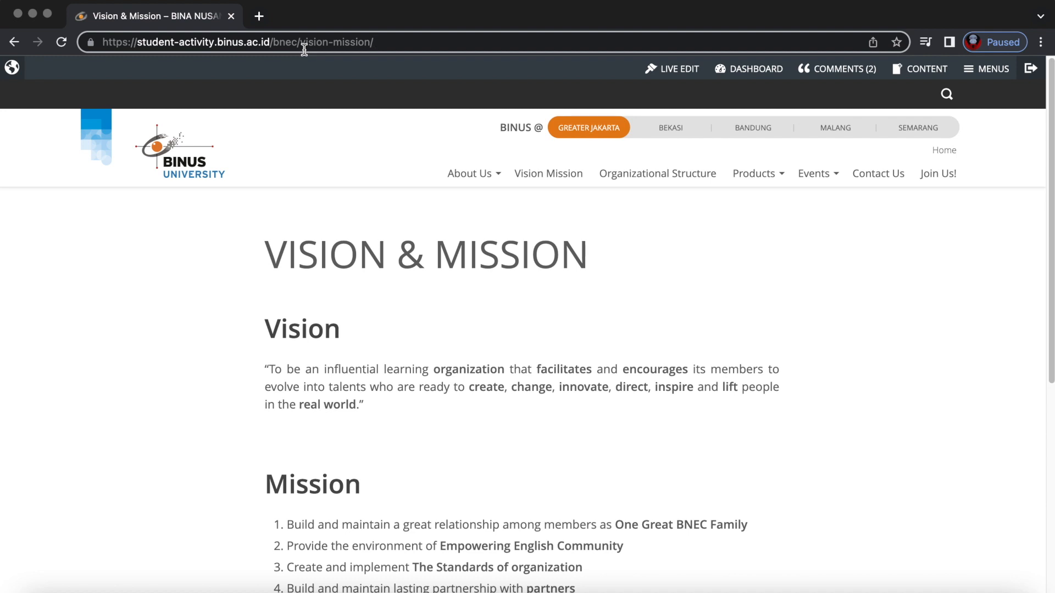
Go back to the homepage and scroll down to its Gallery section.
click(14, 42)
scroll(259, 352, down, 16)
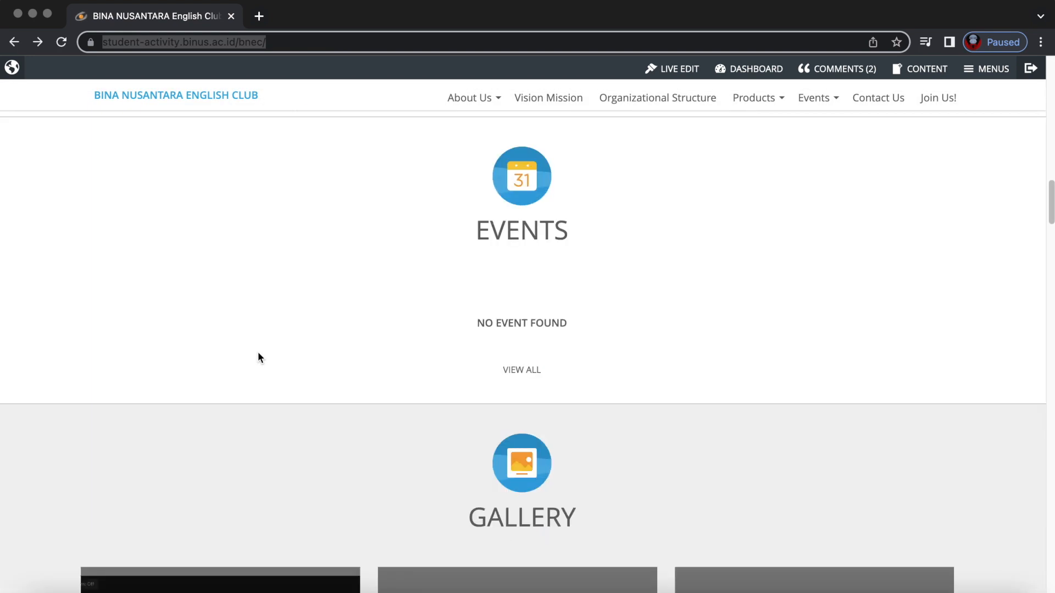
scroll(259, 353, up, 5)
scroll(258, 352, down, 1)
scroll(260, 357, down, 3)
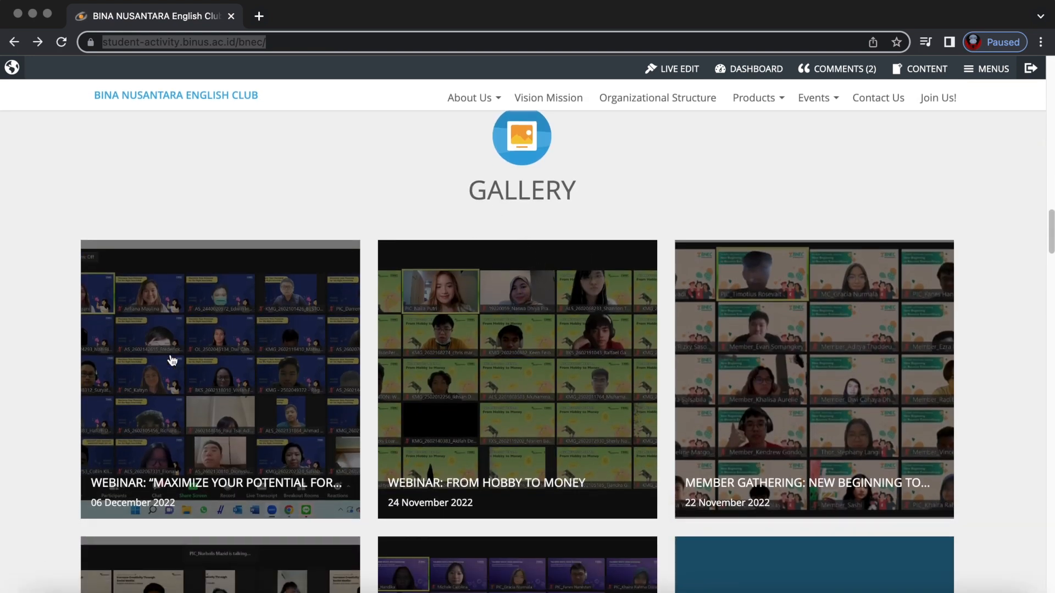
Open the first gallery webinar, From Hobby to Money, and Games: Kinds and Its History in new tabs.
right_click(183, 332)
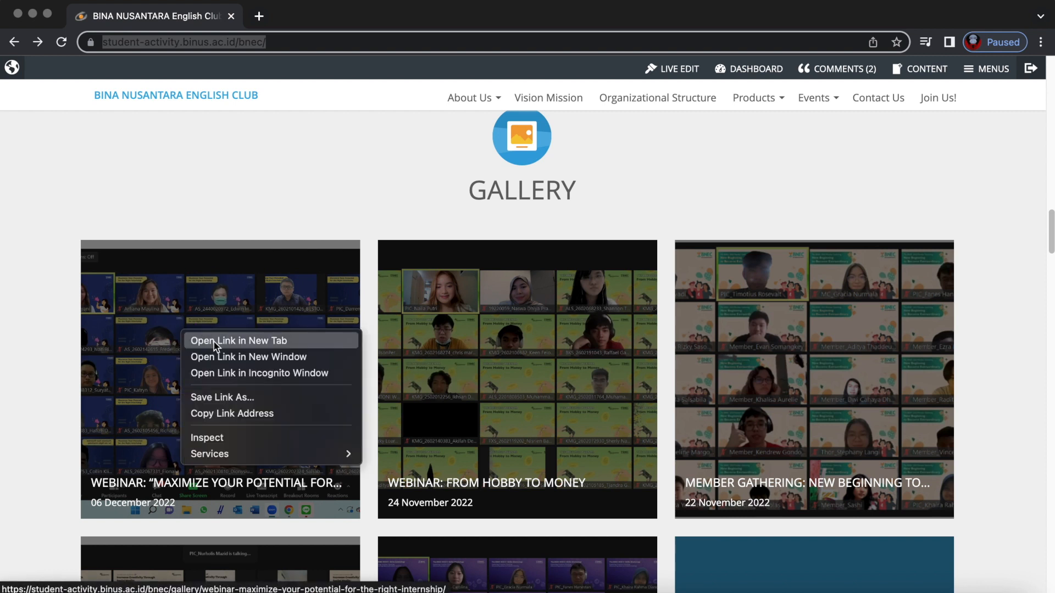
click(213, 341)
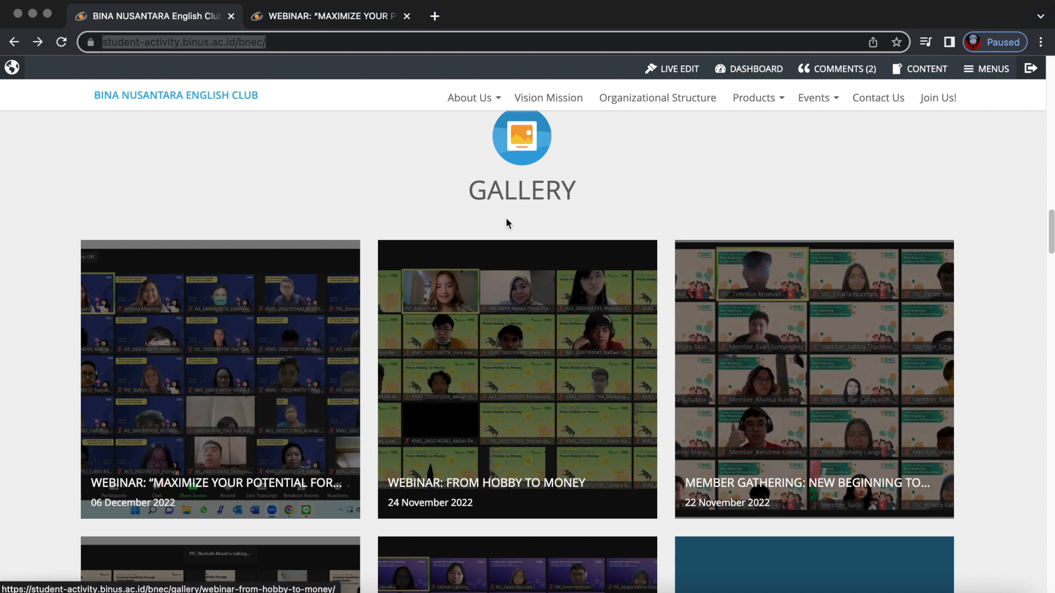
scroll(497, 310, down, 15)
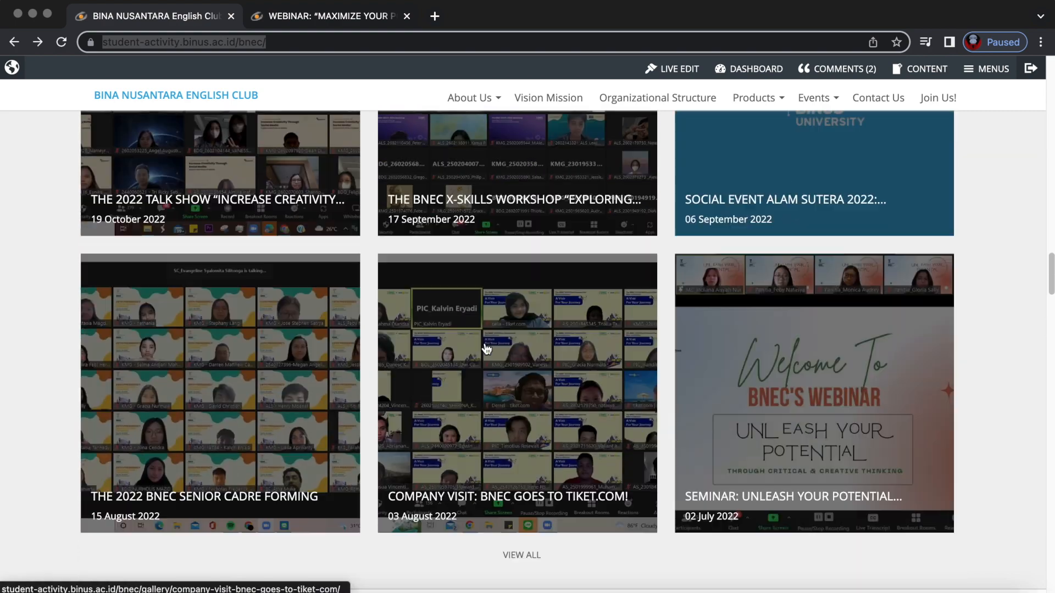
scroll(485, 348, down, 5)
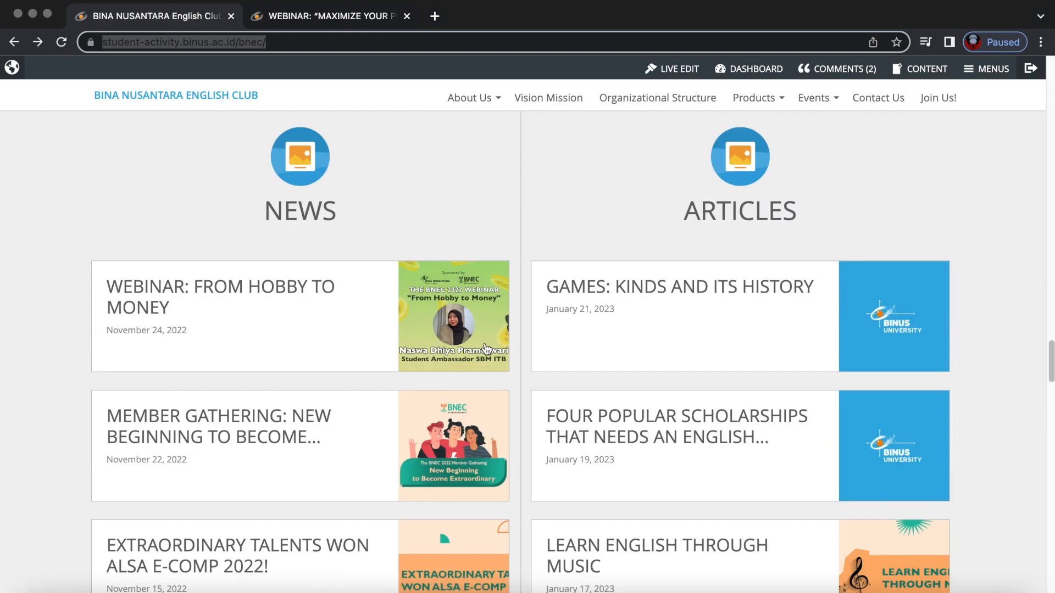
right_click(219, 286)
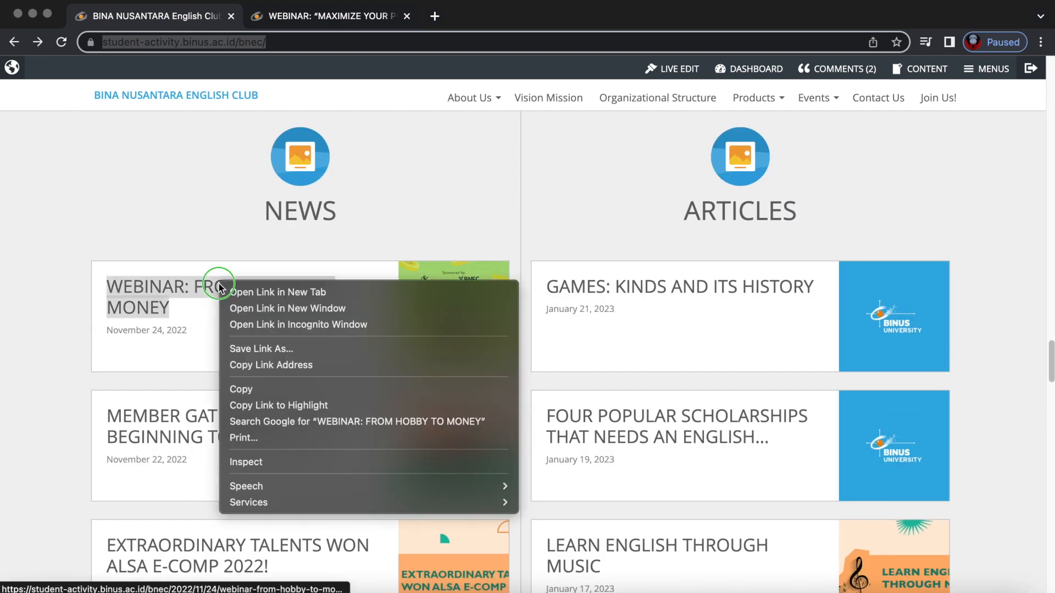
click(258, 292)
right_click(674, 287)
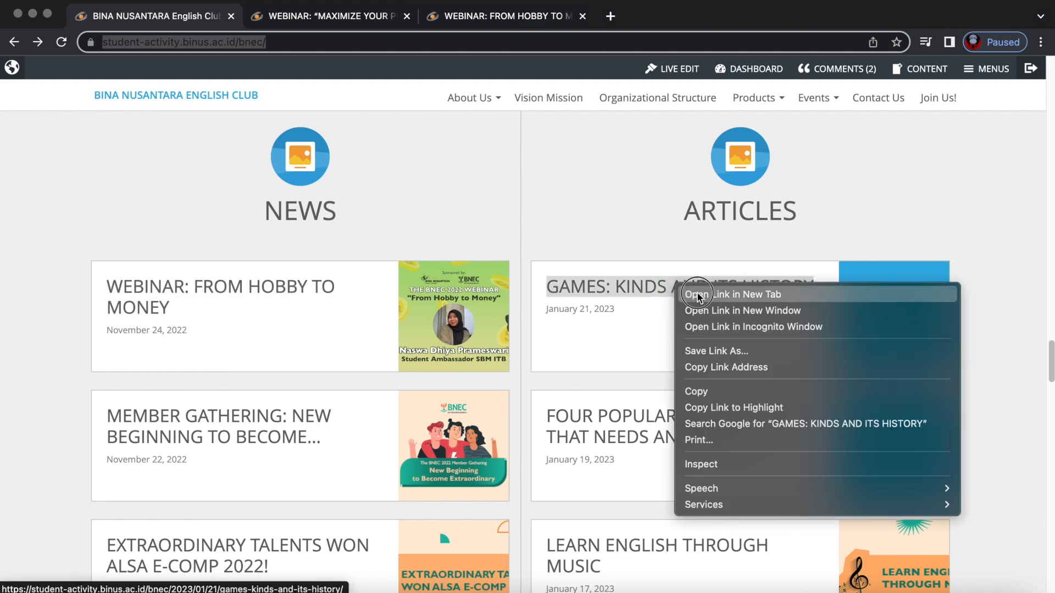
click(695, 295)
click(644, 237)
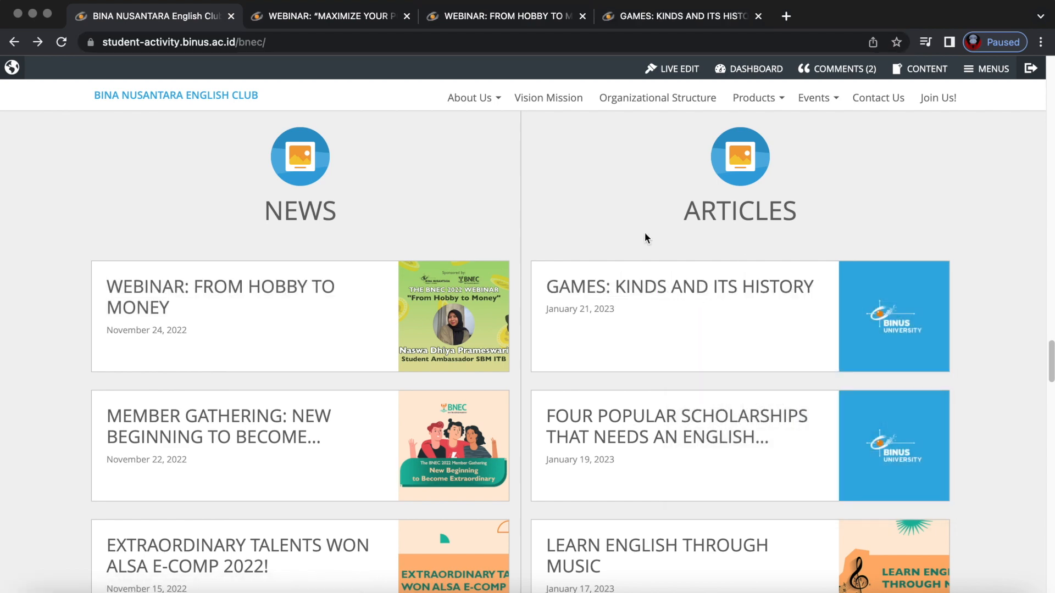
Visit the Vision Mission page, inspecting its address and the site content types list.
scroll(620, 236, up, 20)
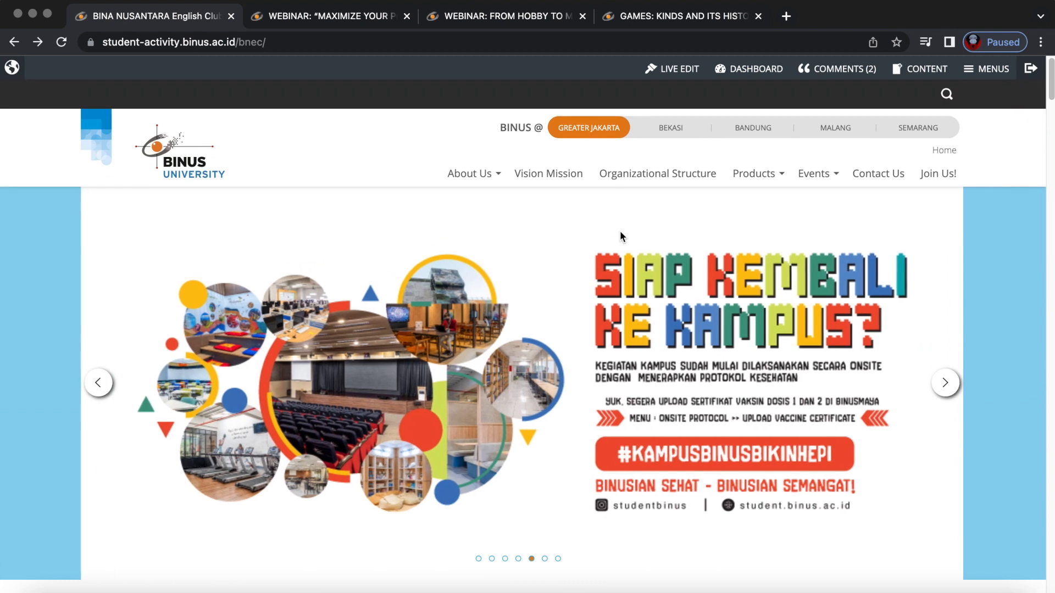
click(552, 175)
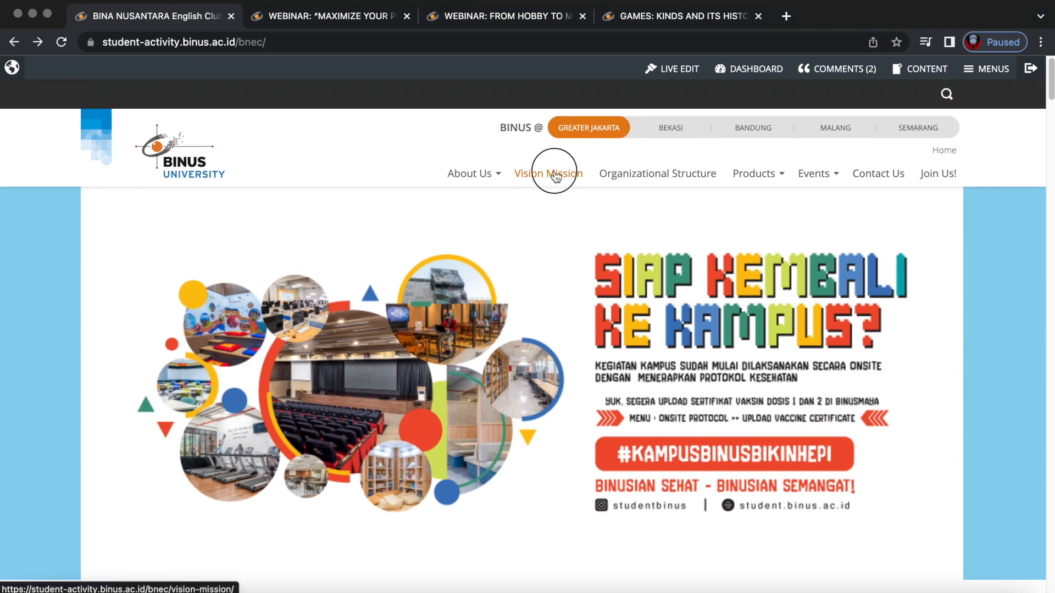
click(351, 34)
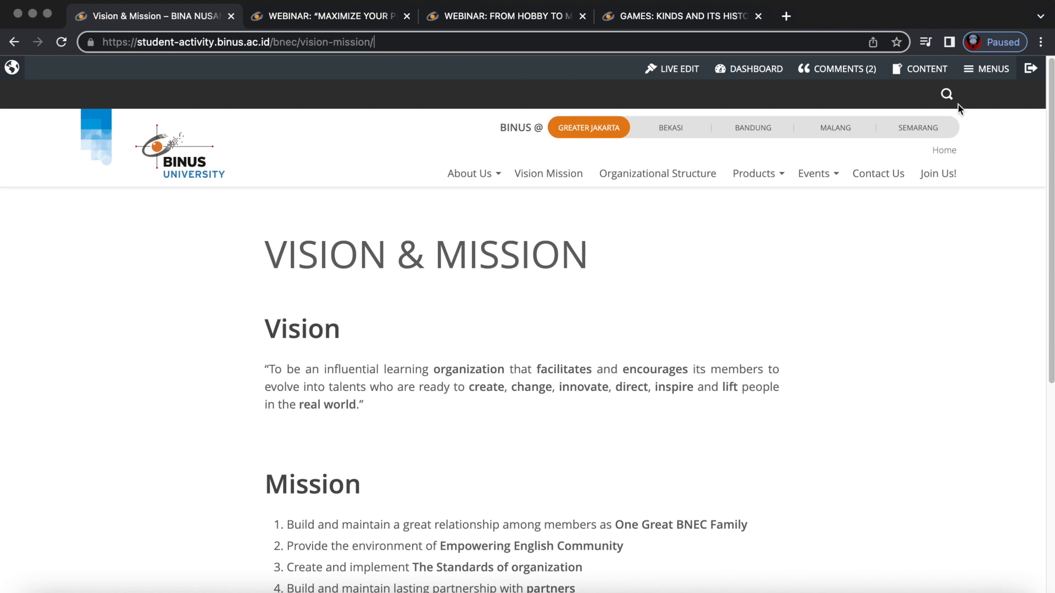
click(923, 69)
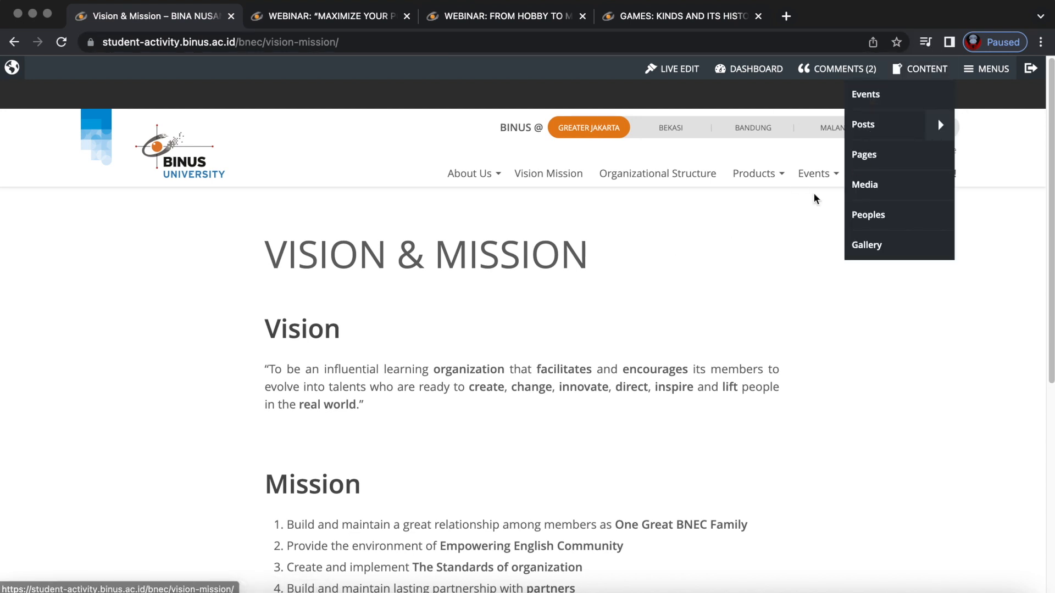
click(354, 48)
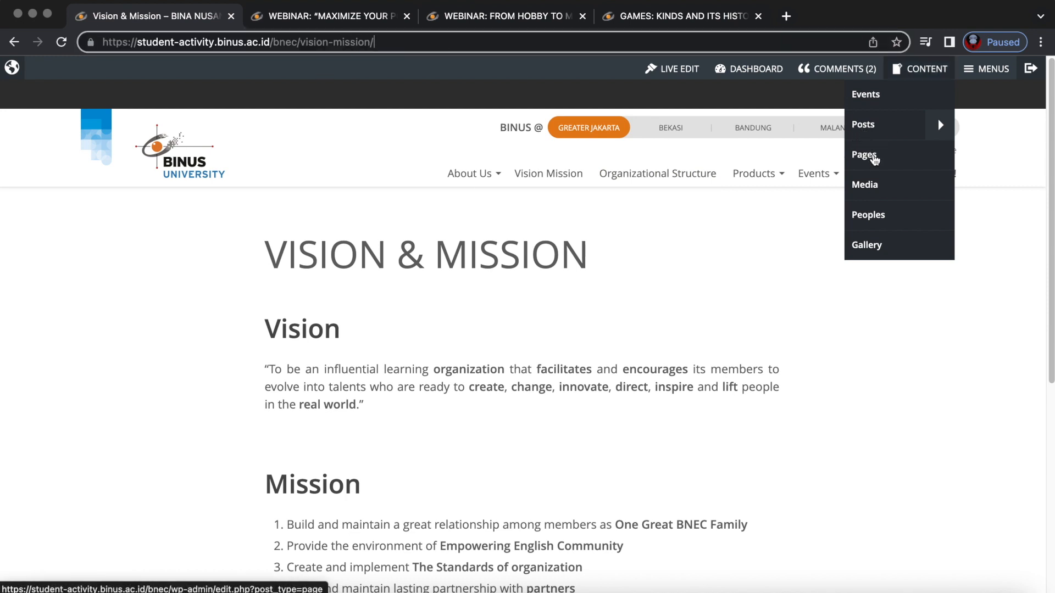
click(373, 41)
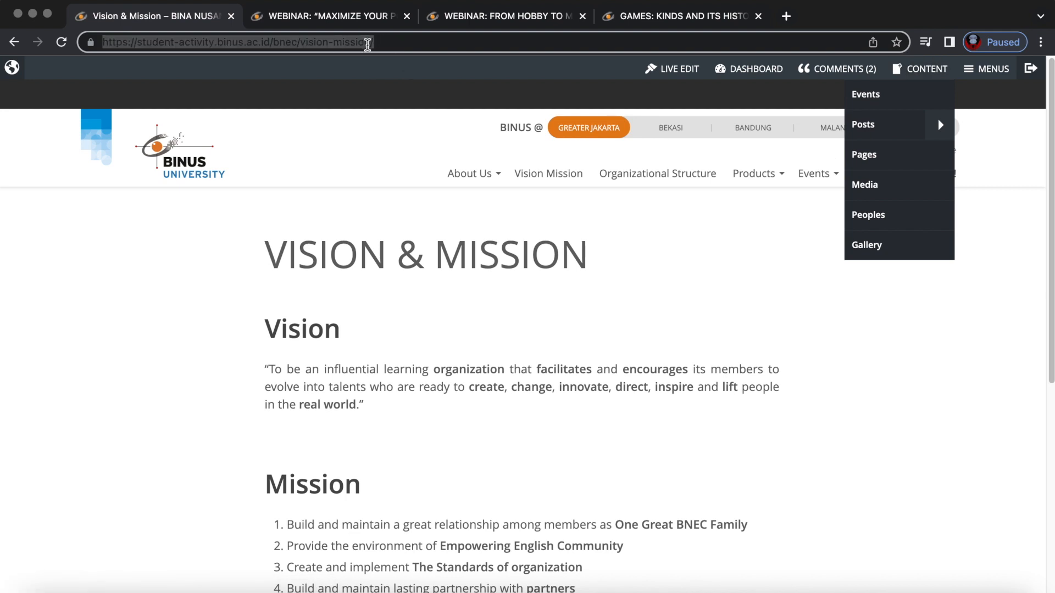
click(423, 40)
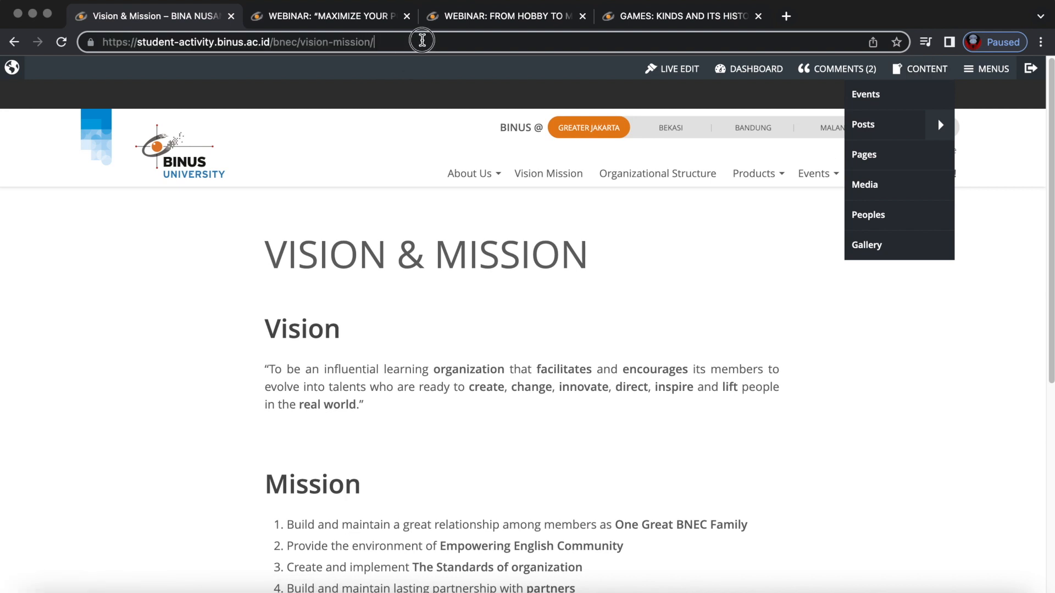
Switch between the Maximize Your Potential and GAMES tabs, selecting the webinar's address.
click(313, 16)
click(477, 16)
click(657, 9)
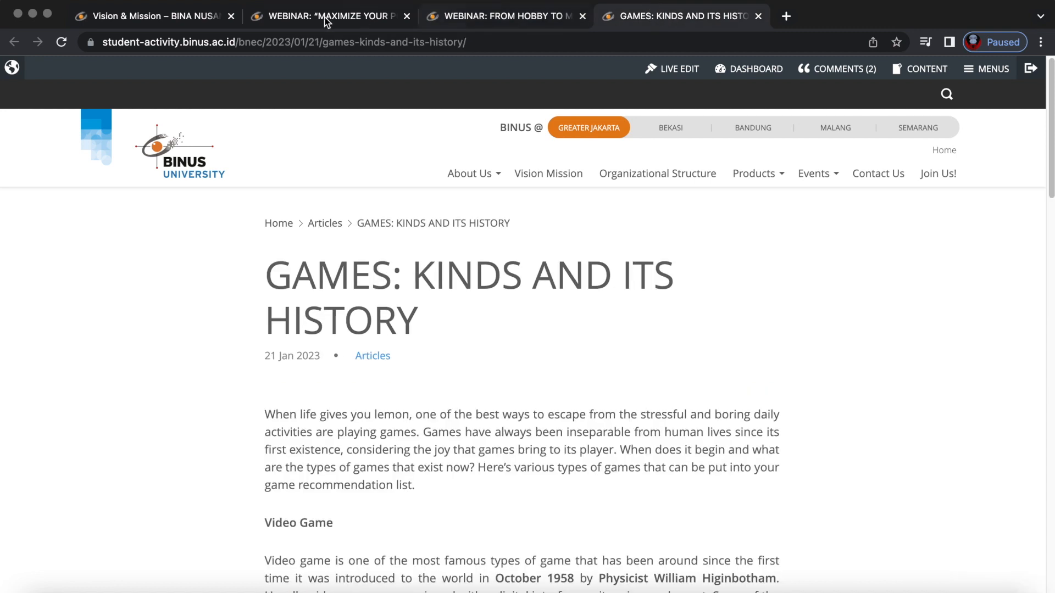
click(321, 18)
click(330, 40)
click(326, 38)
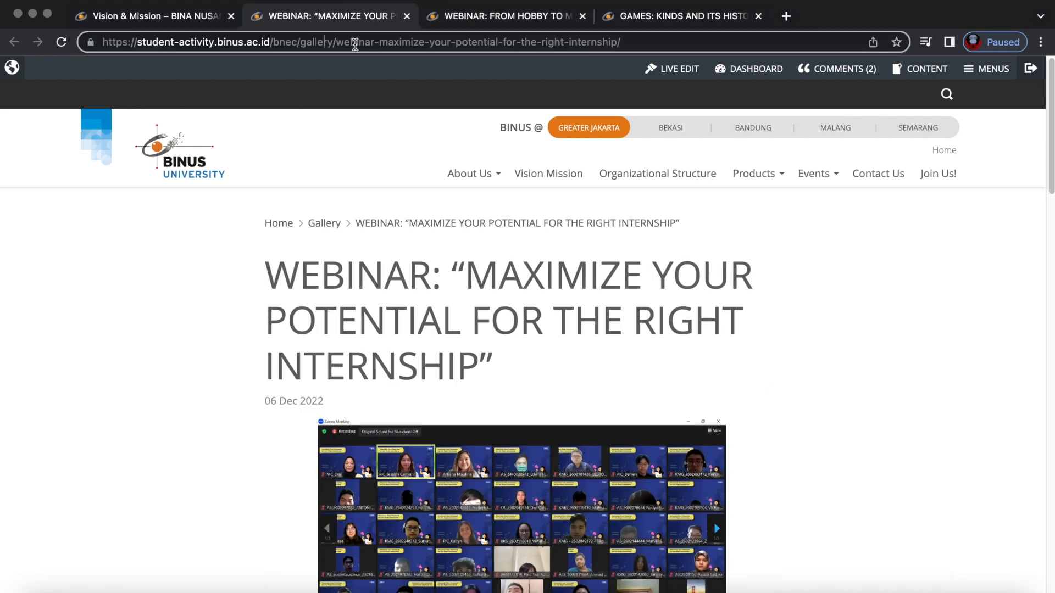
Inspect the From Hobby to Money and GAMES addresses, selecting the bnec and 2022/11/24 parts.
click(493, 18)
click(267, 40)
double_click(274, 41)
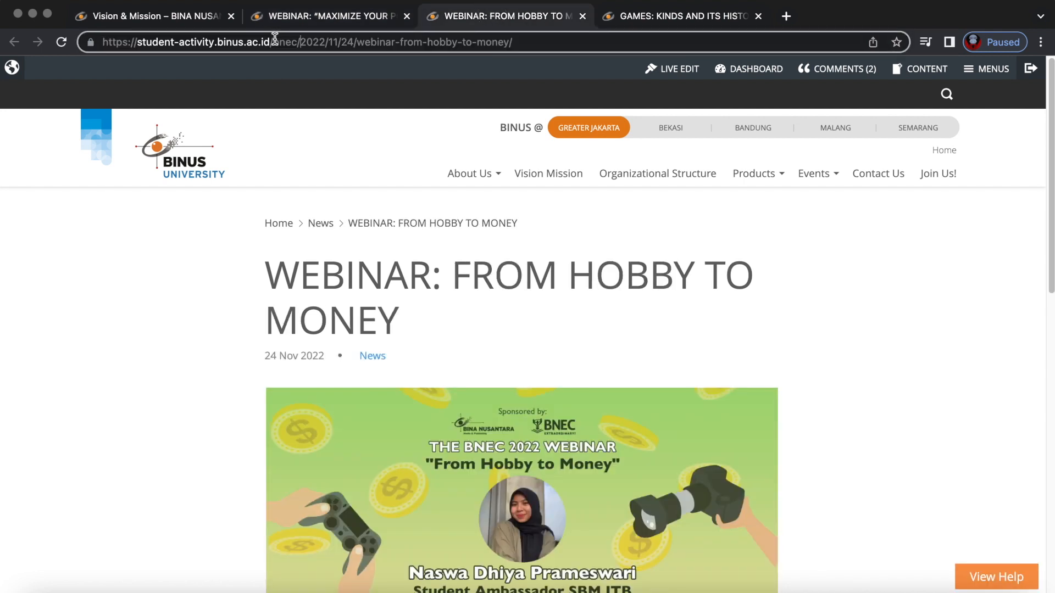
drag(303, 42, 354, 42)
click(642, 17)
click(281, 46)
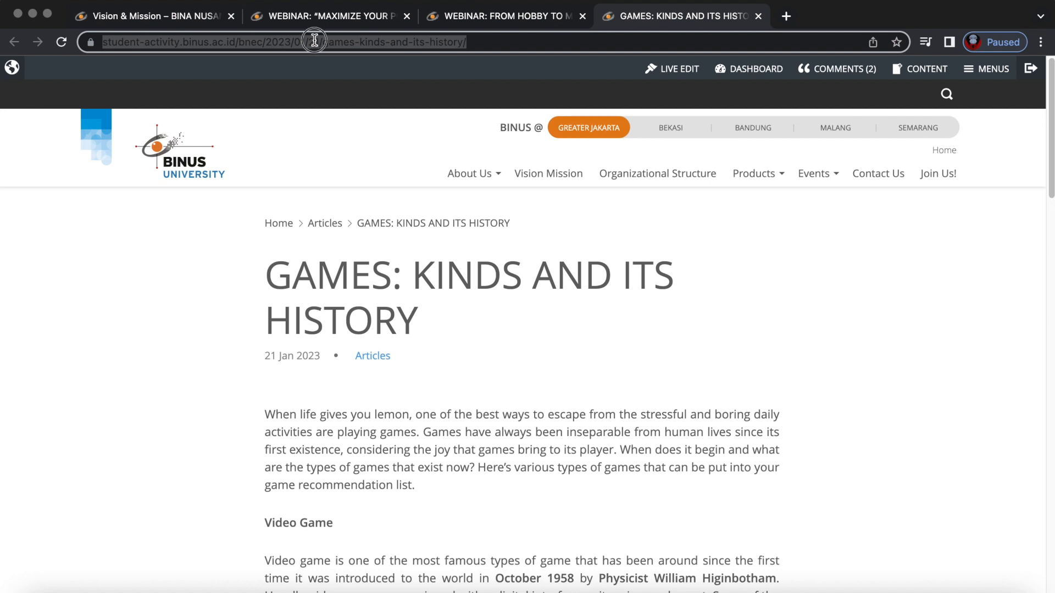
click(316, 40)
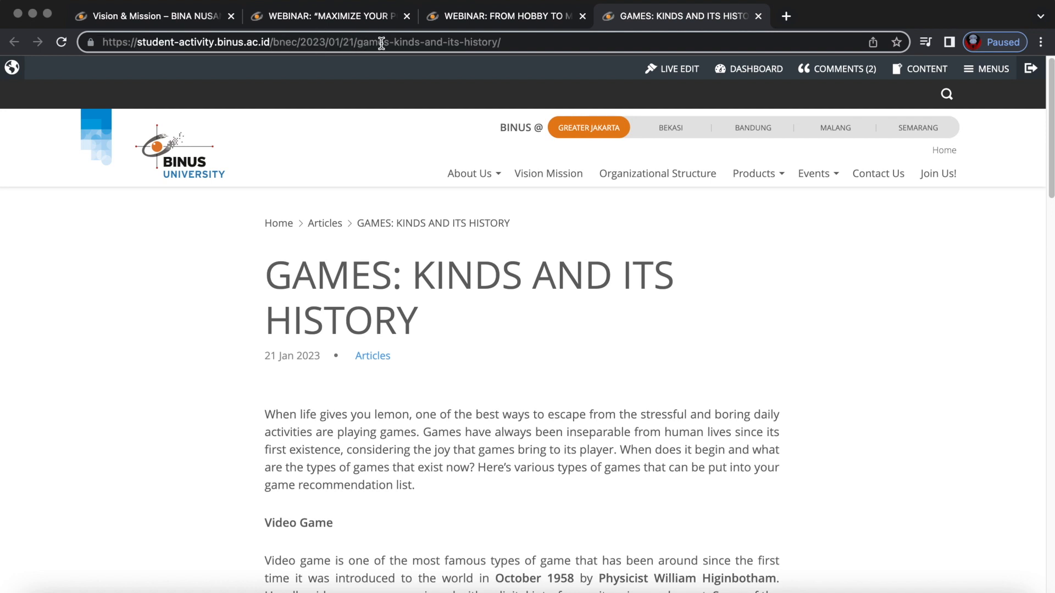
Take the Maximize Your Potential tab back to the BNEC home page's Gallery.
click(367, 18)
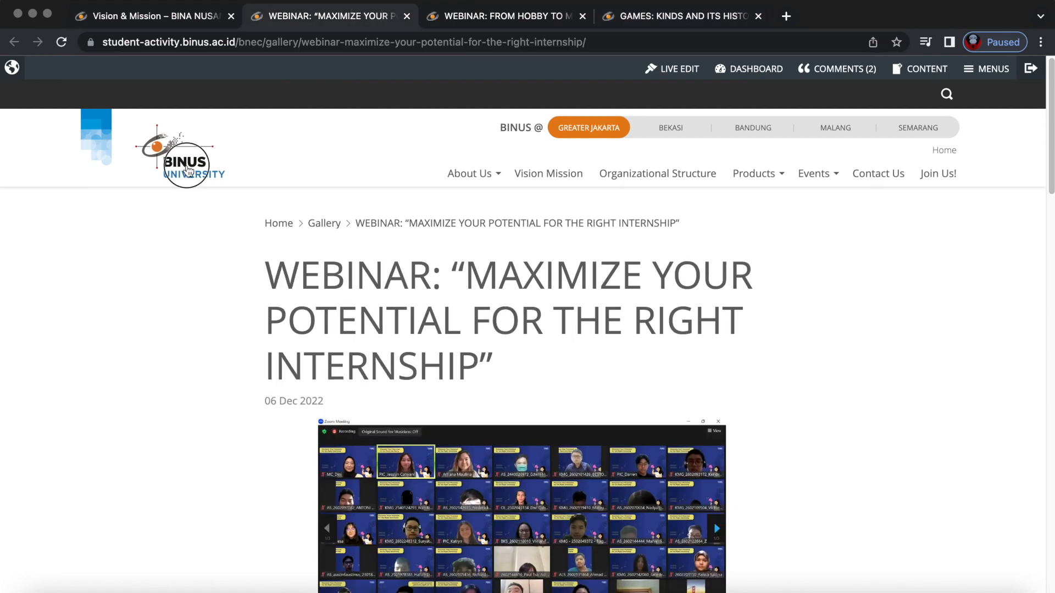
click(181, 159)
scroll(459, 390, down, 20)
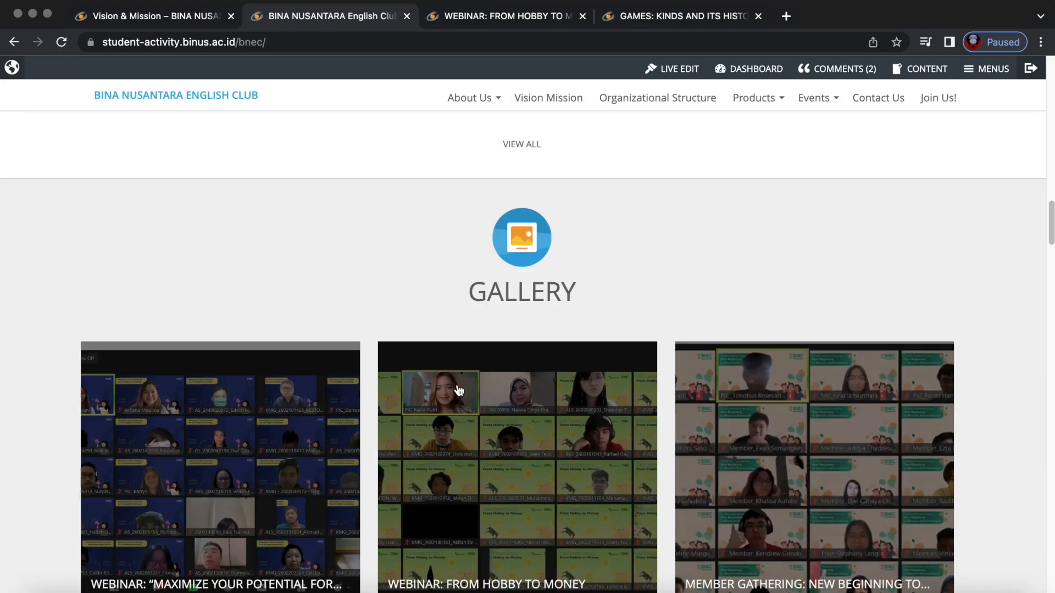
Open the BNEC X-Skills workshop gallery post, then the site Pages list from Content.
scroll(458, 390, up, 6)
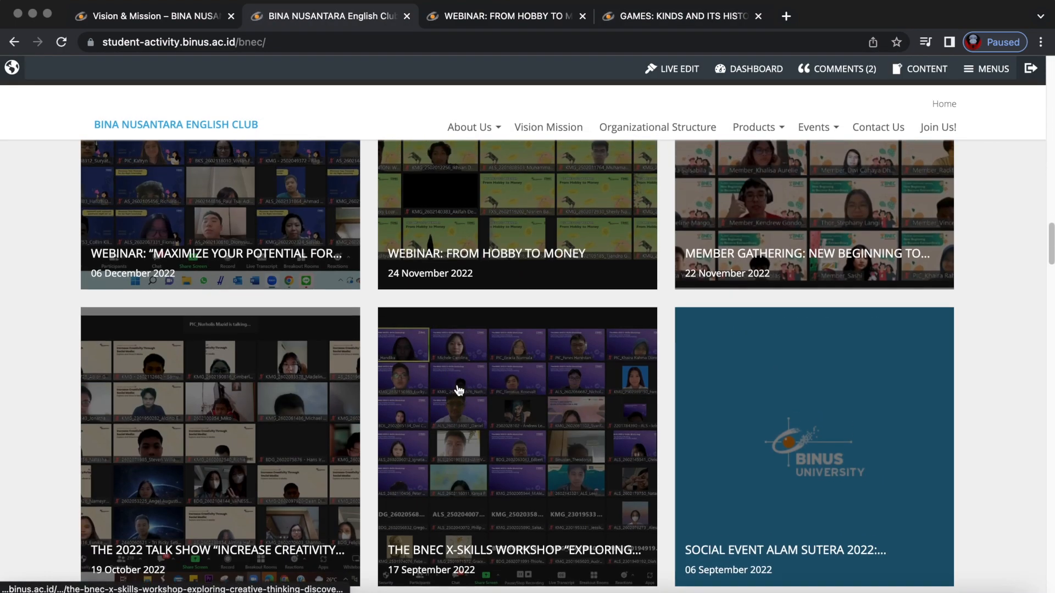
click(459, 389)
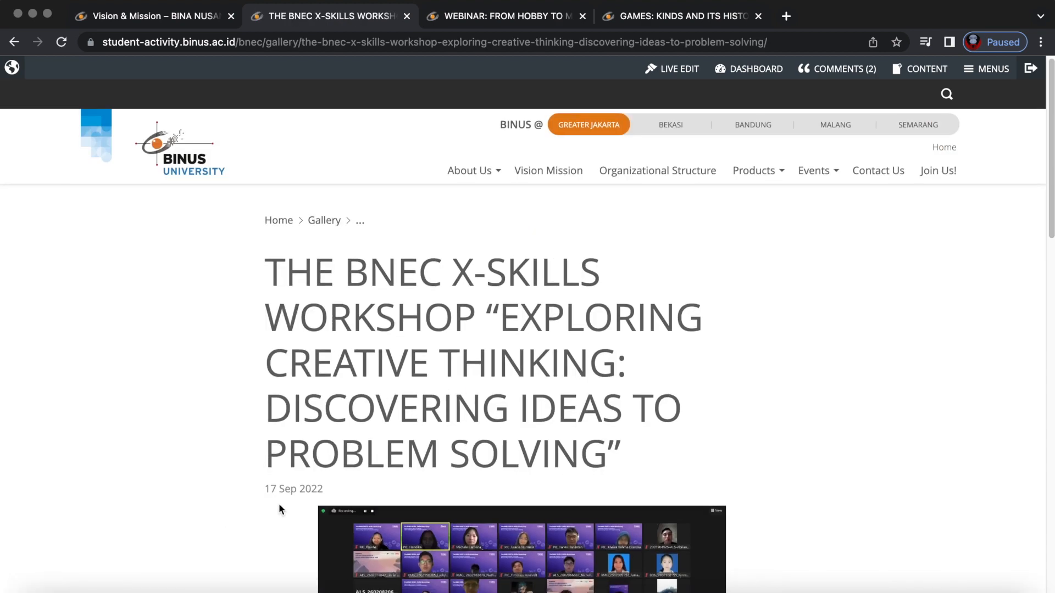
click(364, 43)
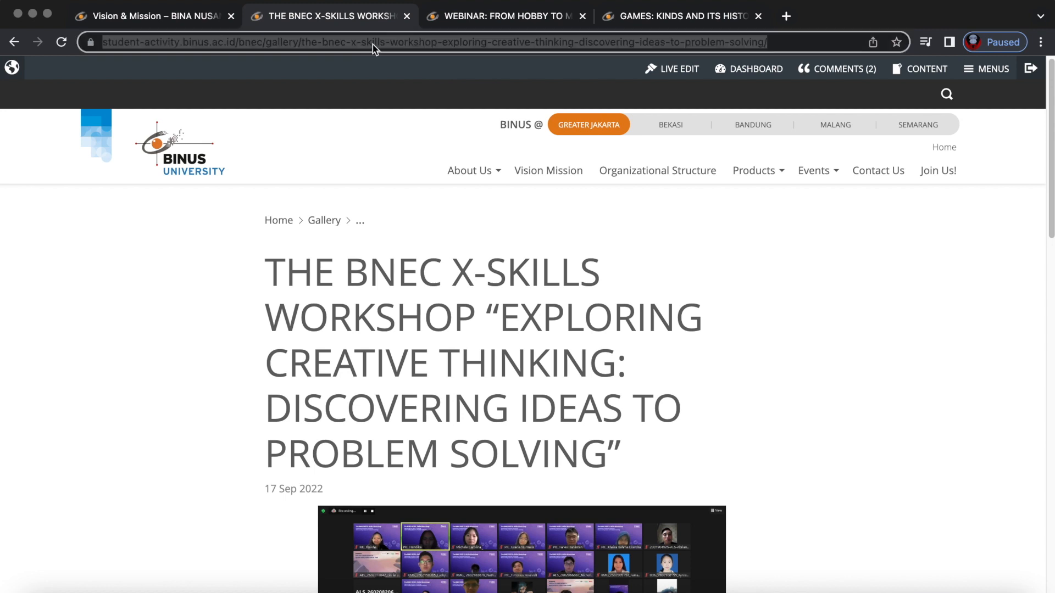
click(934, 70)
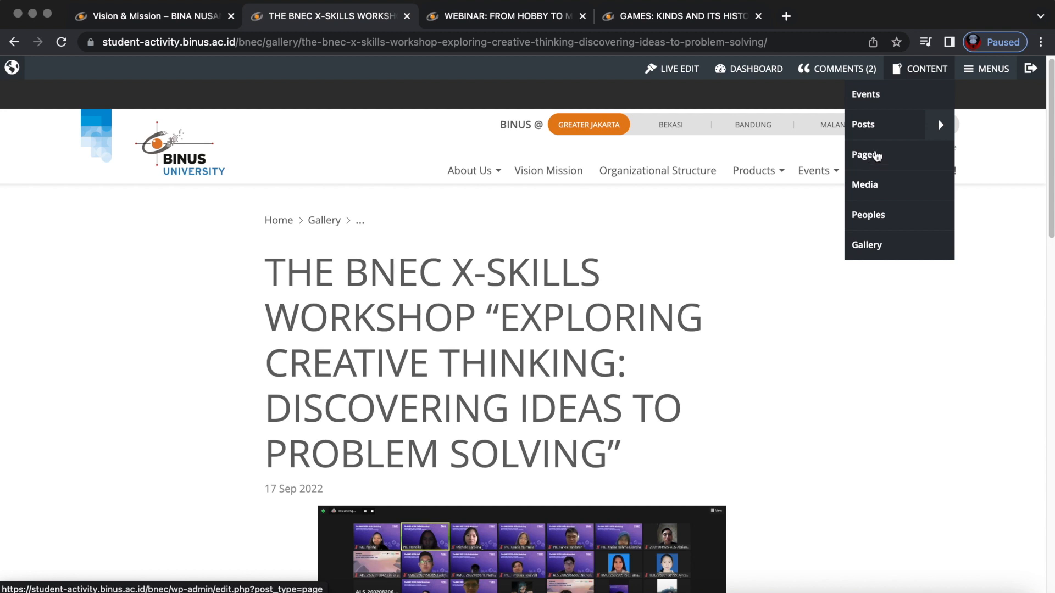
click(875, 156)
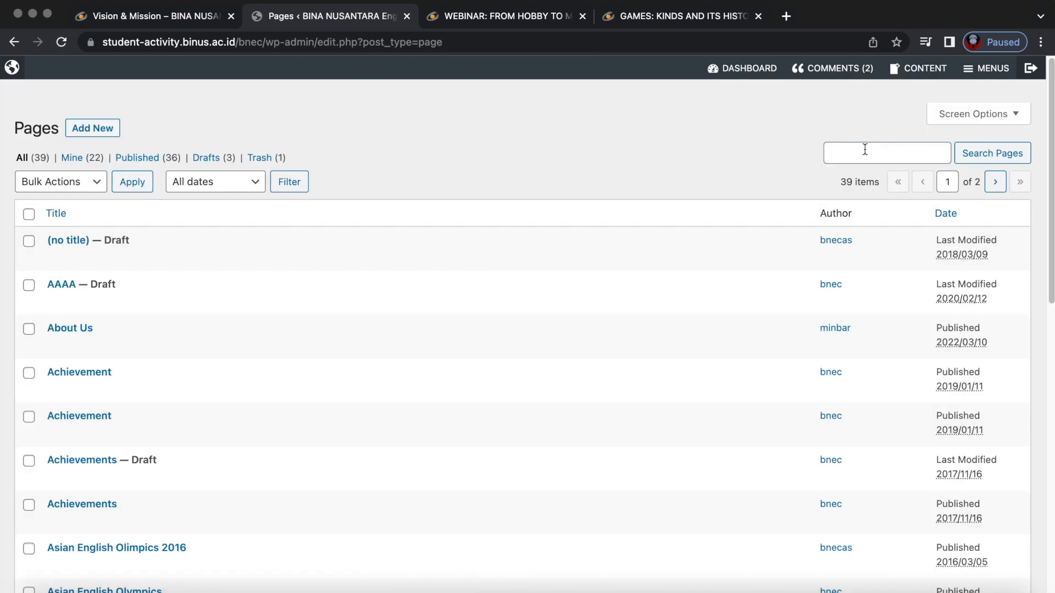
Close the Pages admin tab and the GAMES article tab, ending on the homepage Gallery.
click(407, 17)
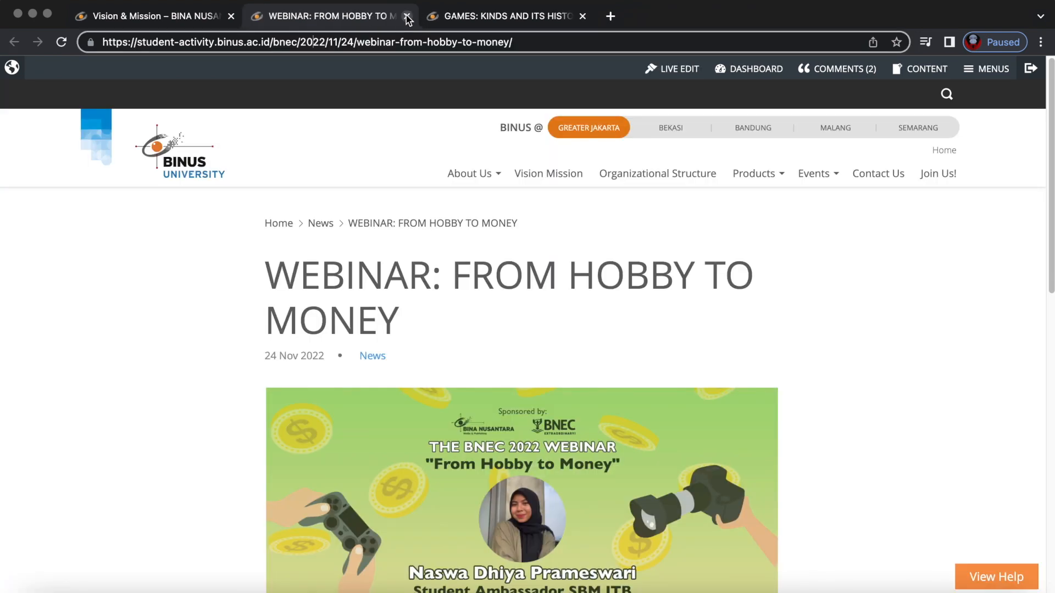
click(489, 22)
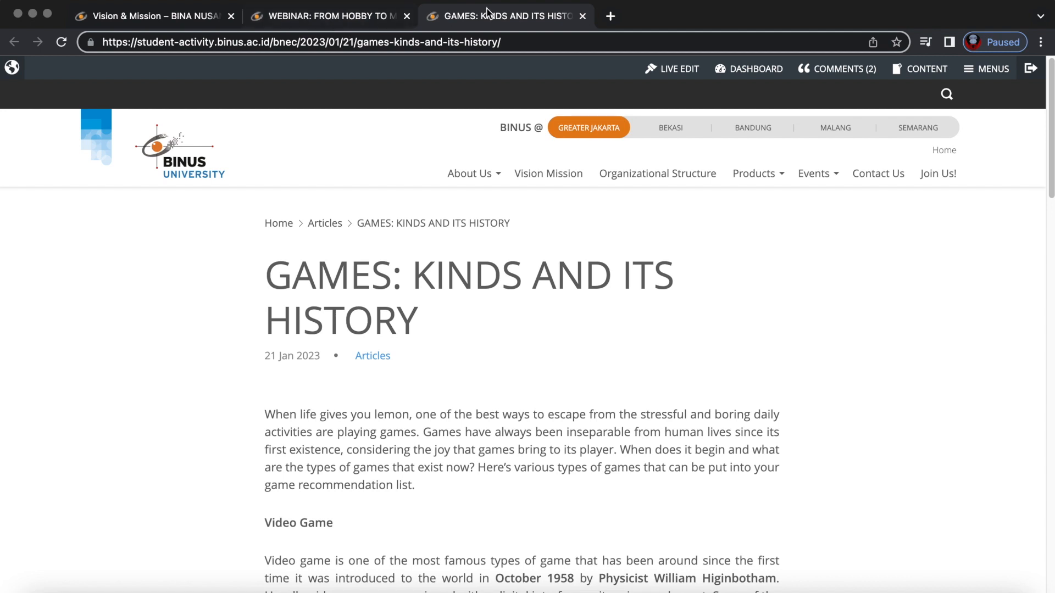
click(343, 42)
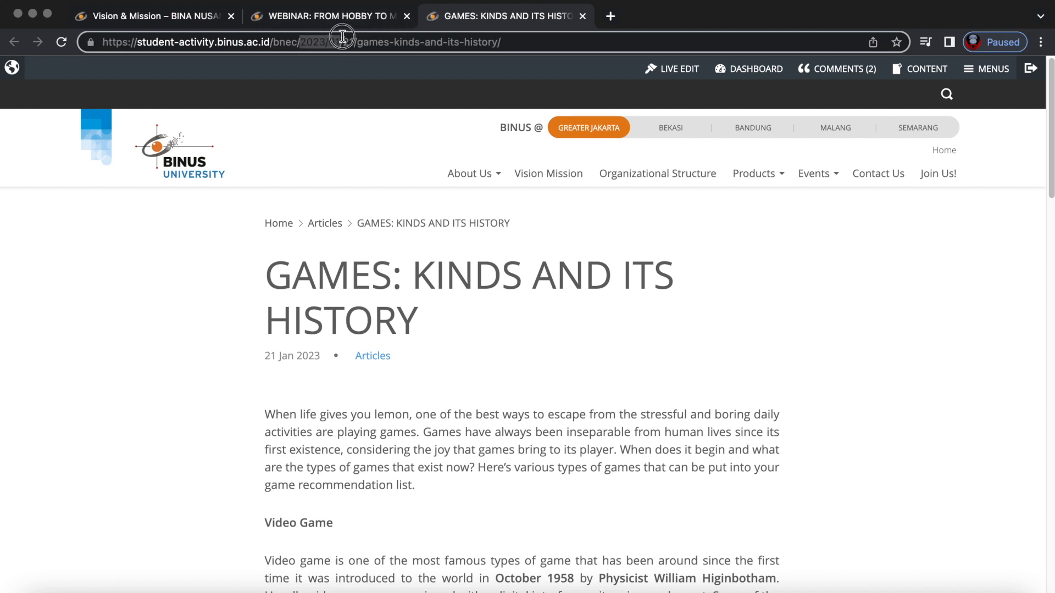
click(908, 72)
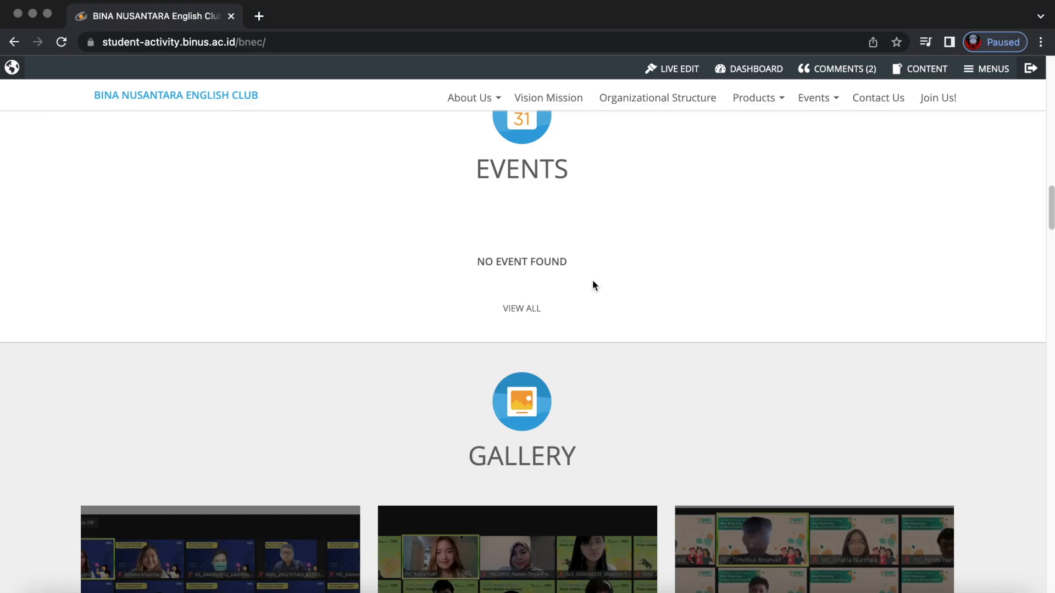
scroll(592, 280, down, 4)
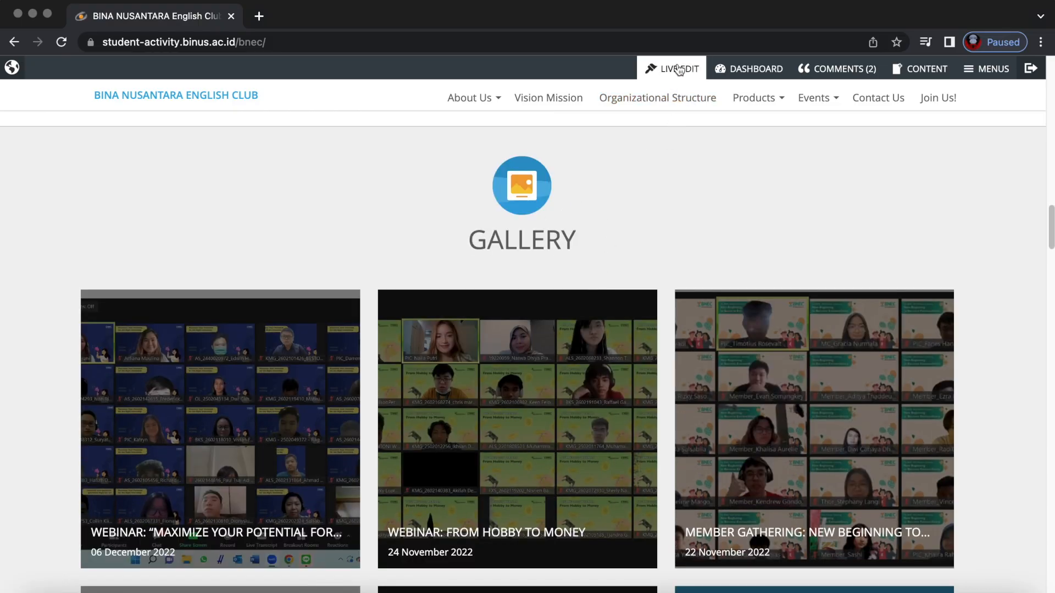
Turn on Live Edit and start a new Gallery item titled 'sample' with body text.
click(680, 71)
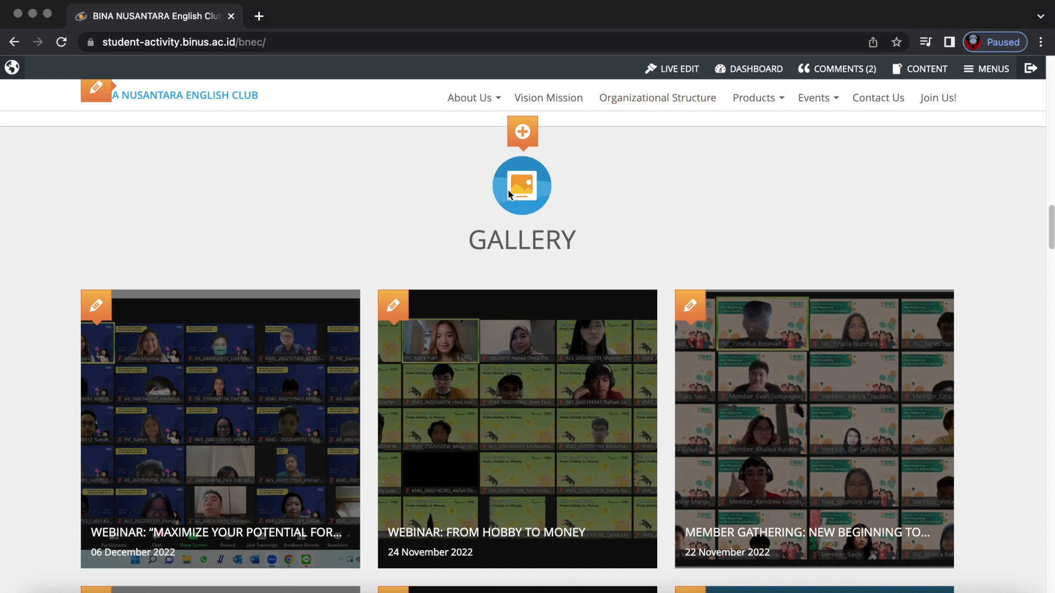
mouse_move(529, 141)
click(582, 131)
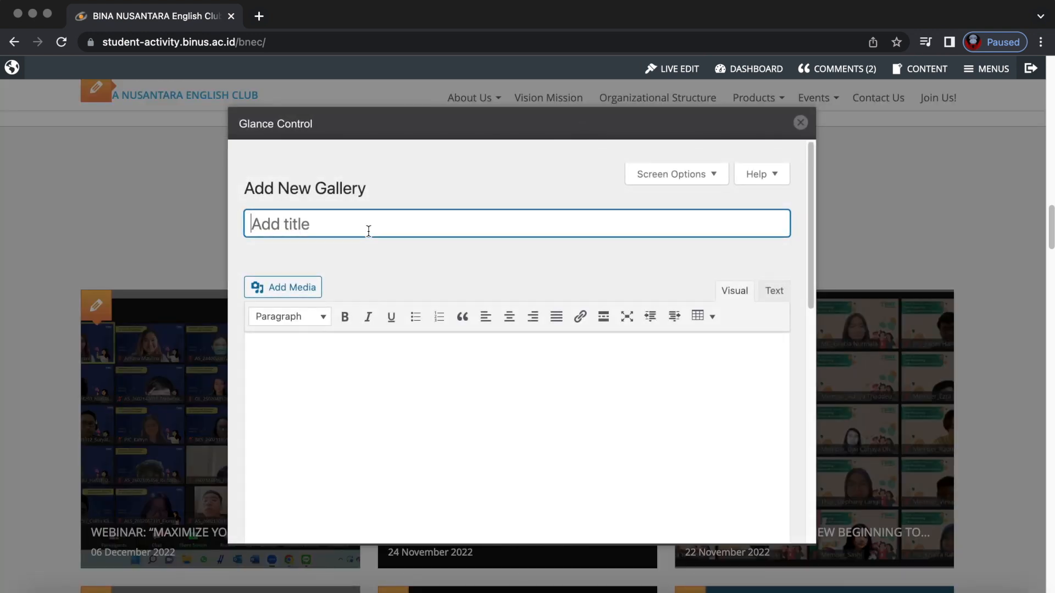
text(sample)
click(376, 372)
text(s)
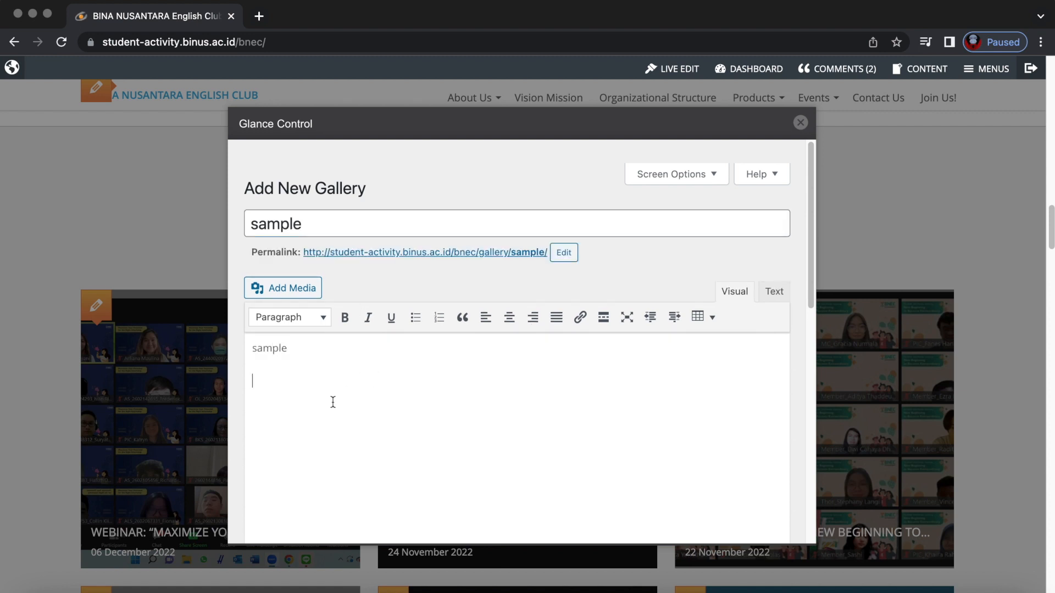
Insert the Learn English, professor-tips and friendship graphics from the Media Library into the body.
click(308, 291)
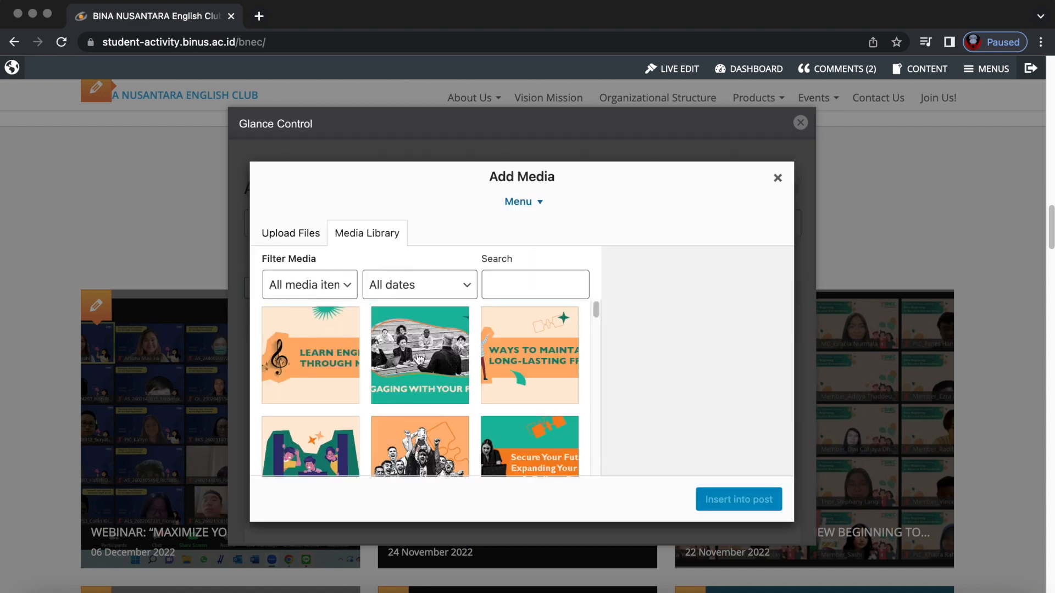
click(310, 355)
click(419, 355)
click(522, 352)
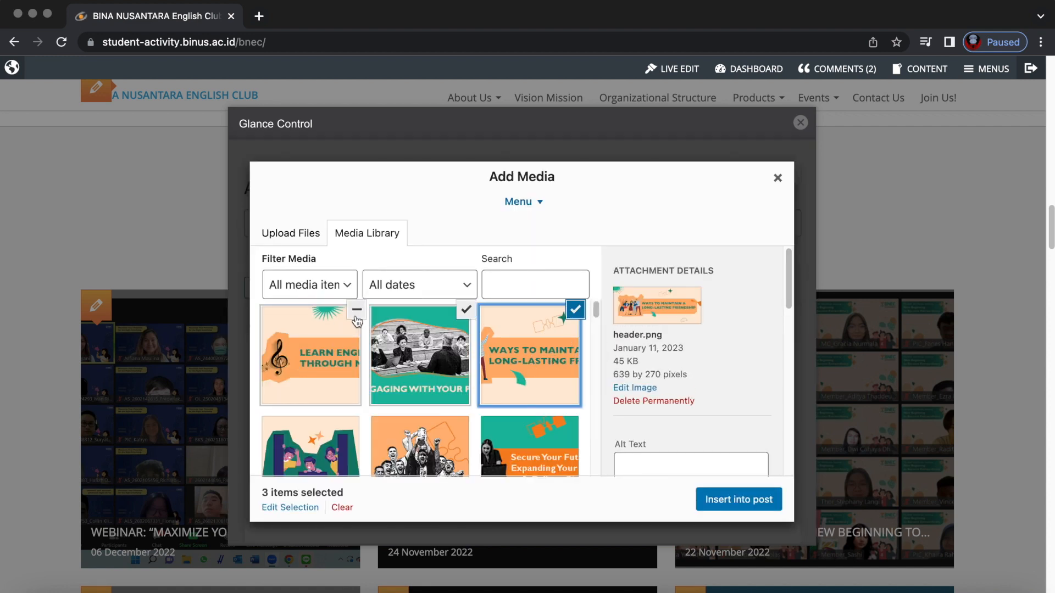
click(747, 499)
scroll(518, 377, down, 10)
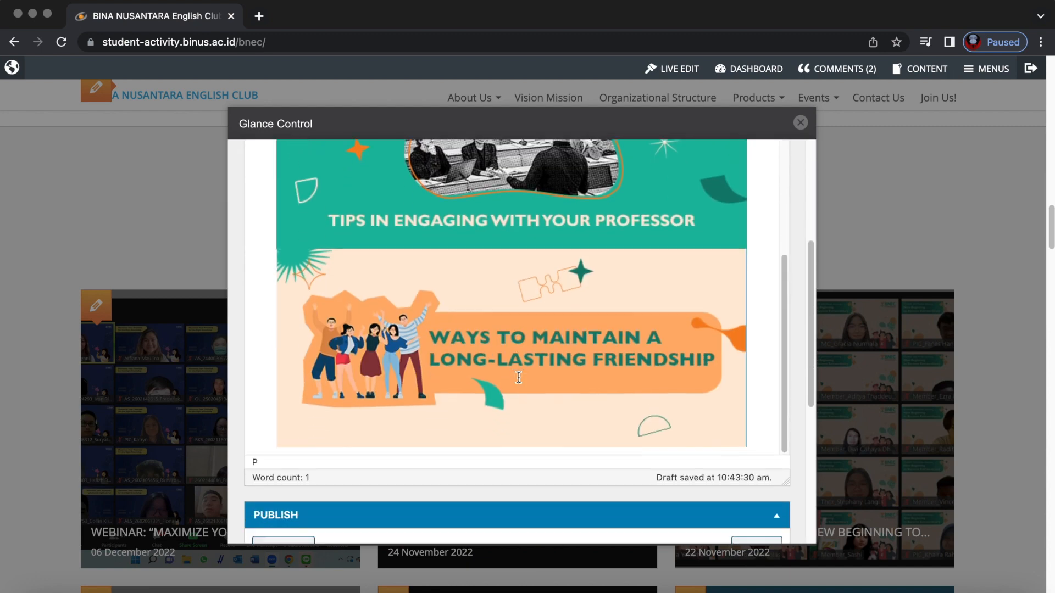
scroll(518, 378, down, 1)
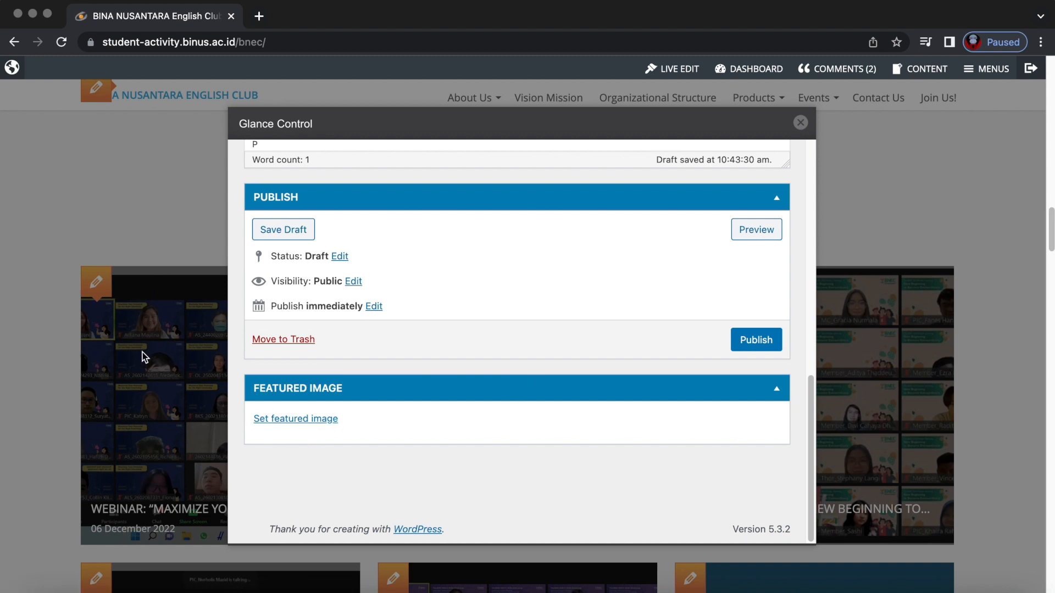
Set the Tips in Engaging With Your Professor image as the gallery's featured image.
click(295, 418)
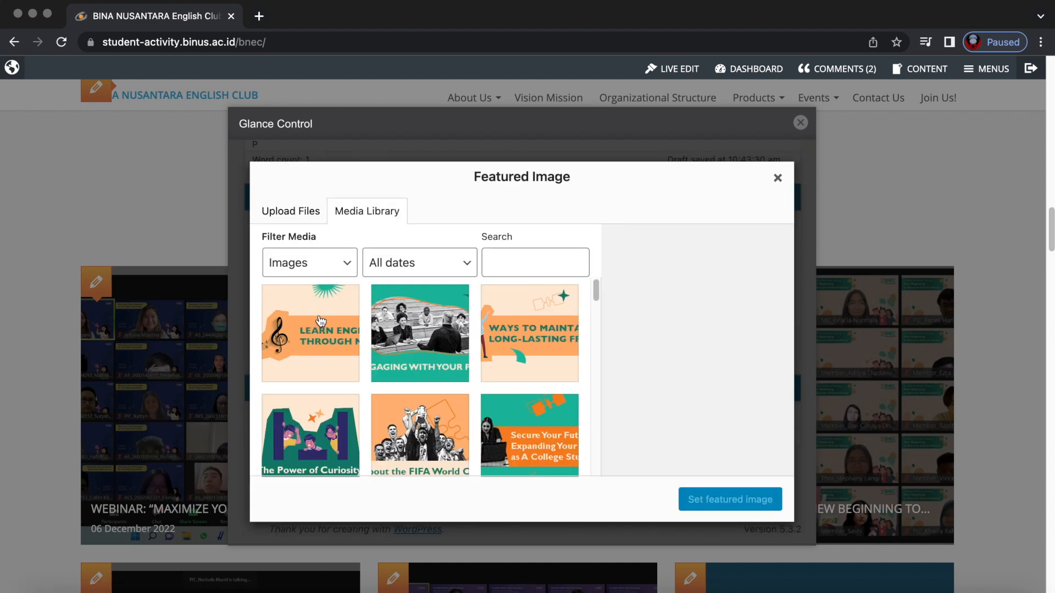
click(427, 341)
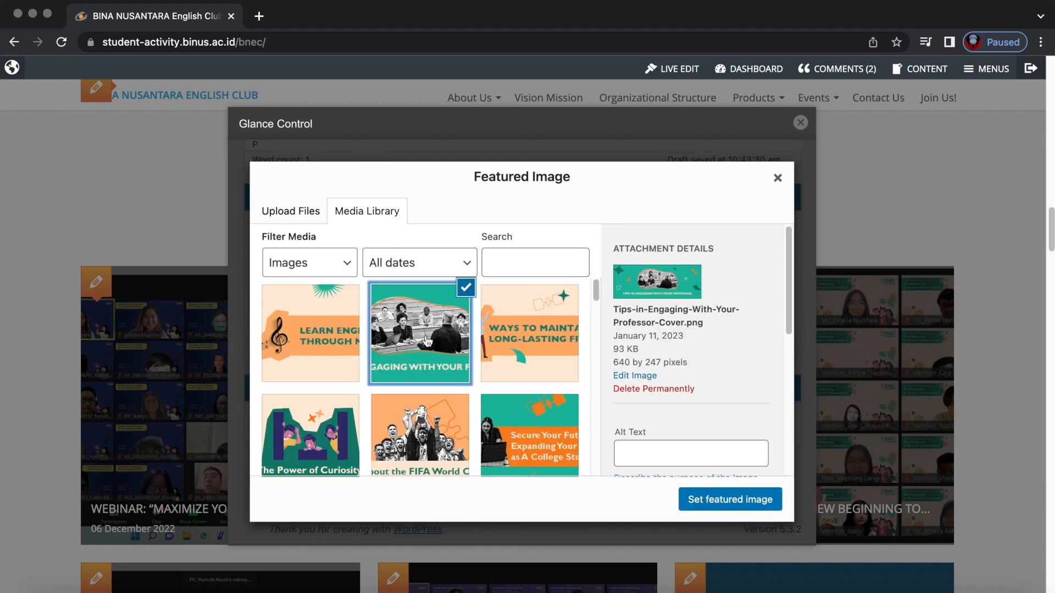
click(735, 500)
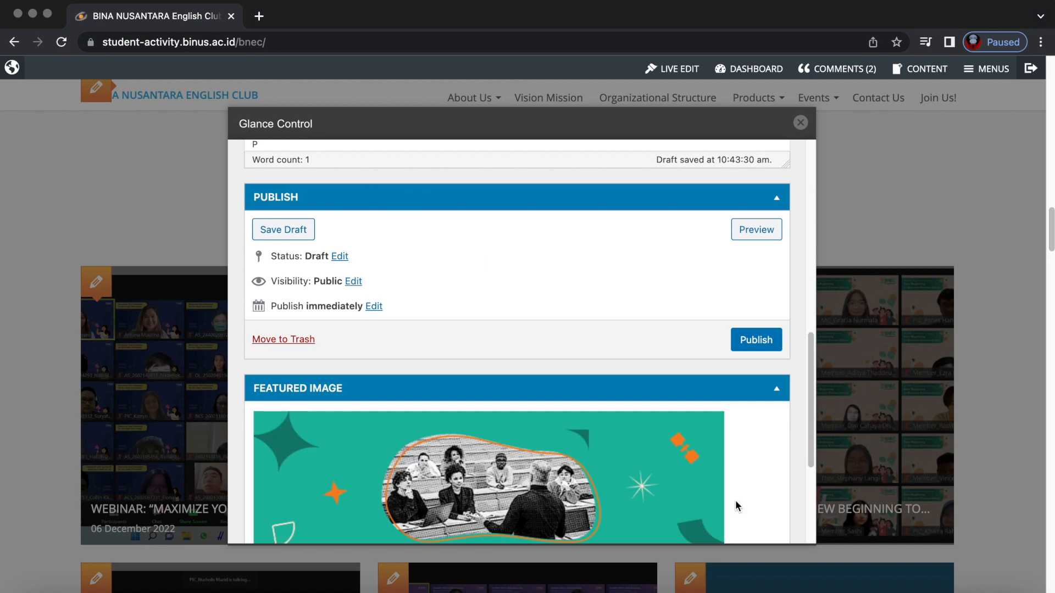
Publish the sample gallery post and close the editing panel to view the site.
scroll(736, 498, down, 4)
scroll(630, 426, up, 4)
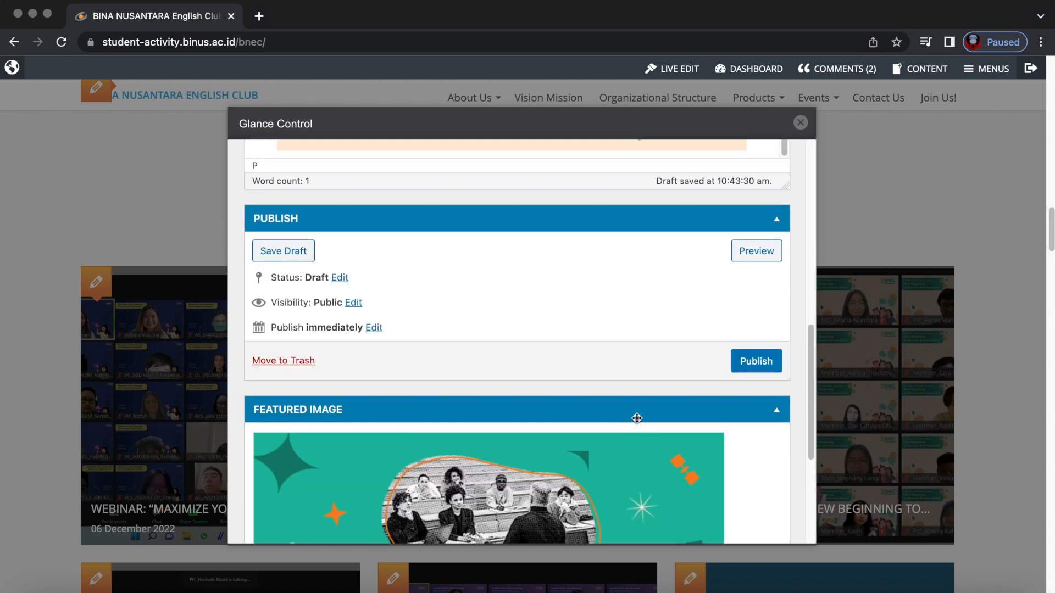
click(756, 362)
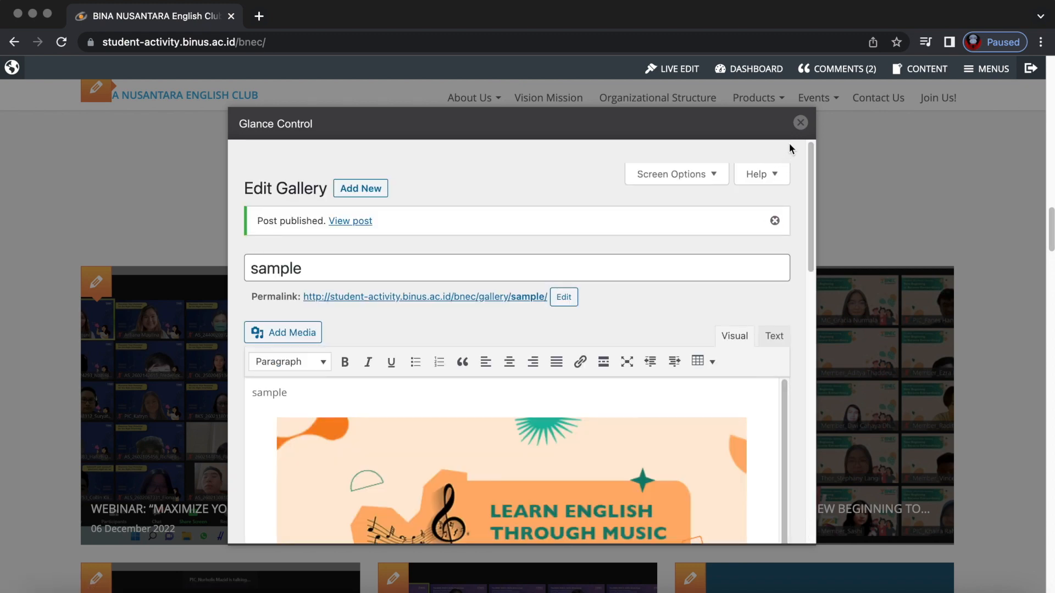
click(800, 122)
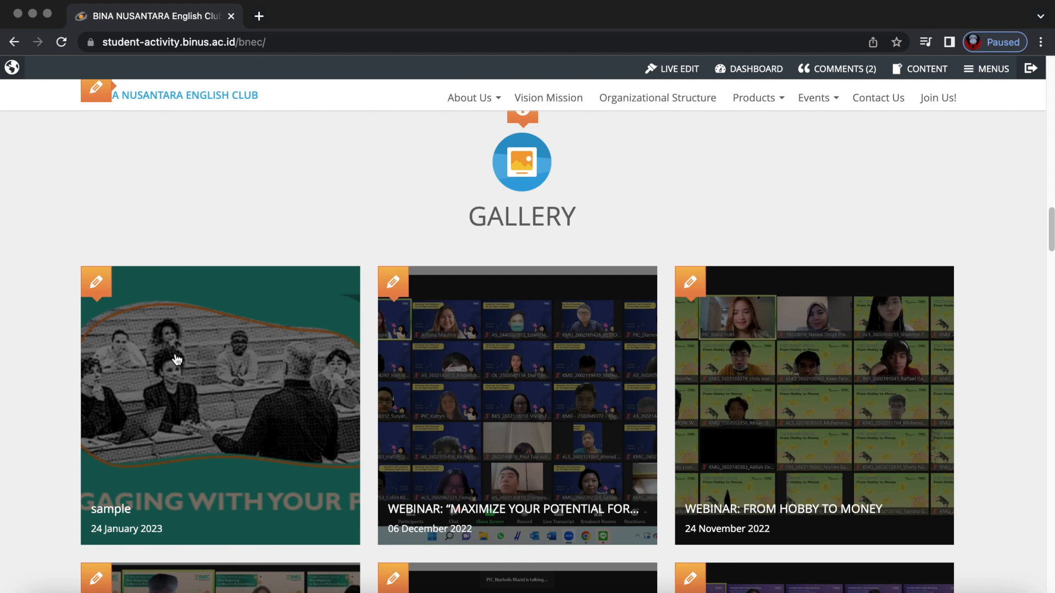
Open the sample gallery post's editor and move it to the trash.
click(138, 280)
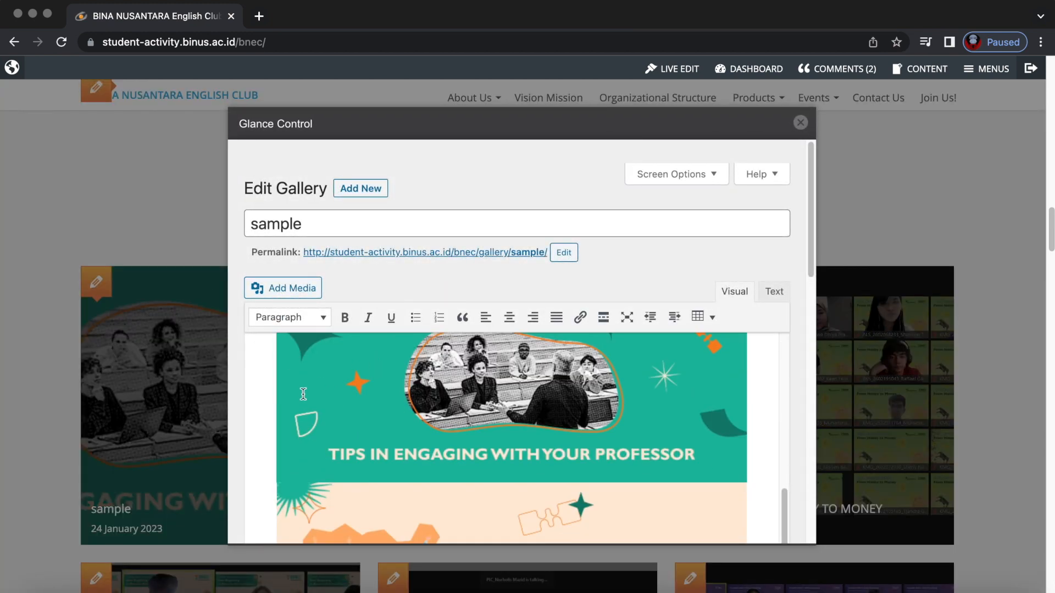
scroll(273, 410, down, 5)
scroll(272, 410, down, 2)
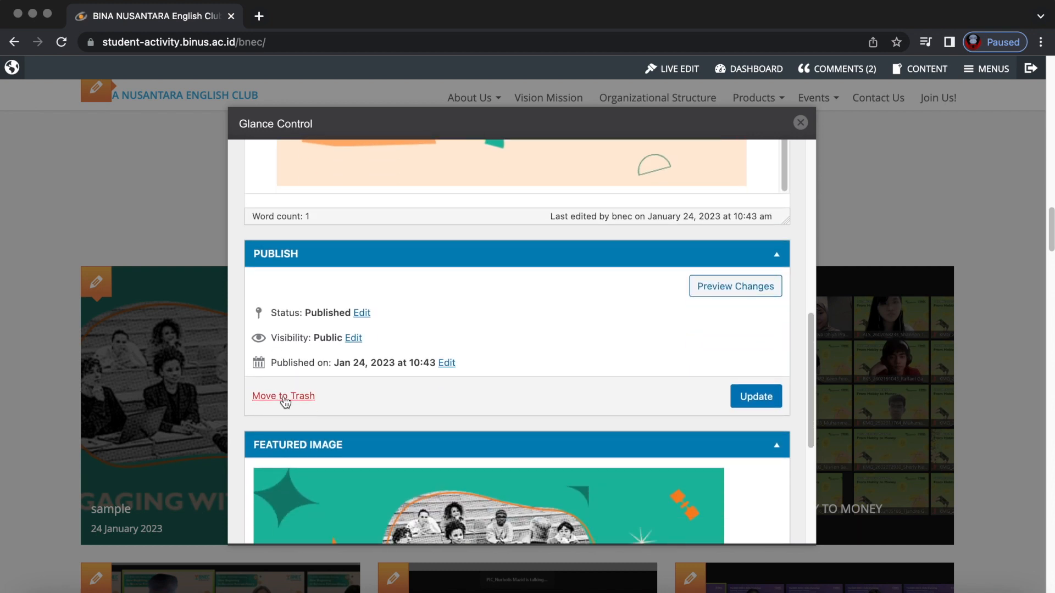
click(284, 396)
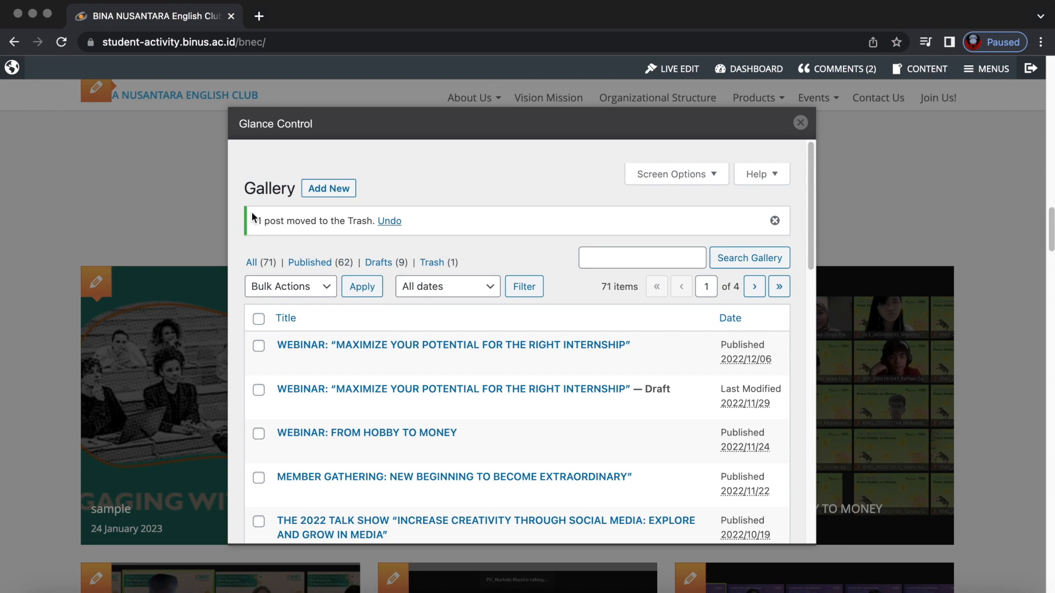
Close the panel, scroll to the News and Articles section, and switch Live Edit off.
click(800, 122)
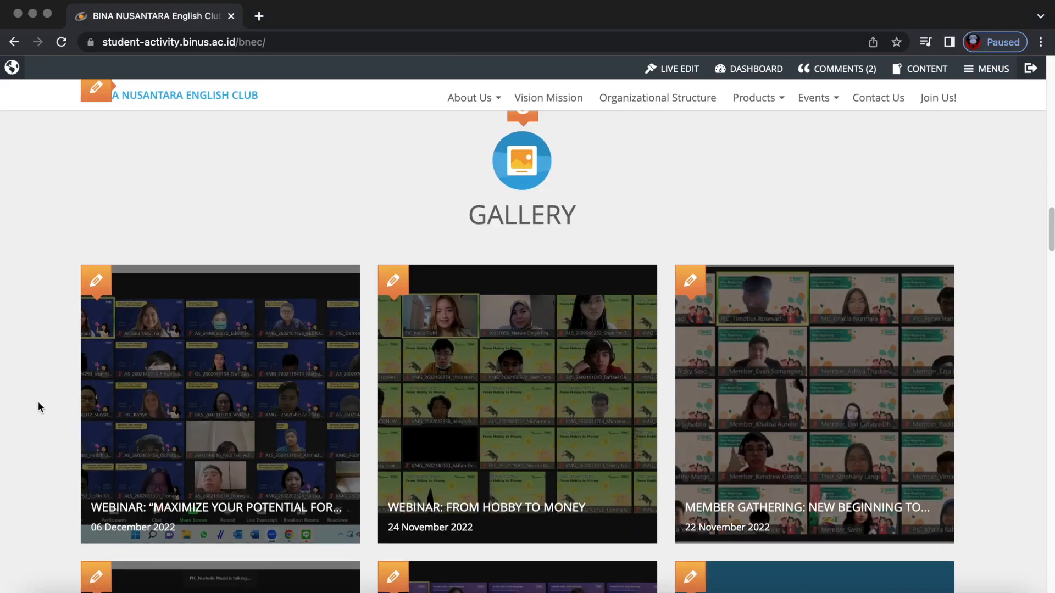
scroll(38, 402, down, 10)
scroll(38, 403, down, 8)
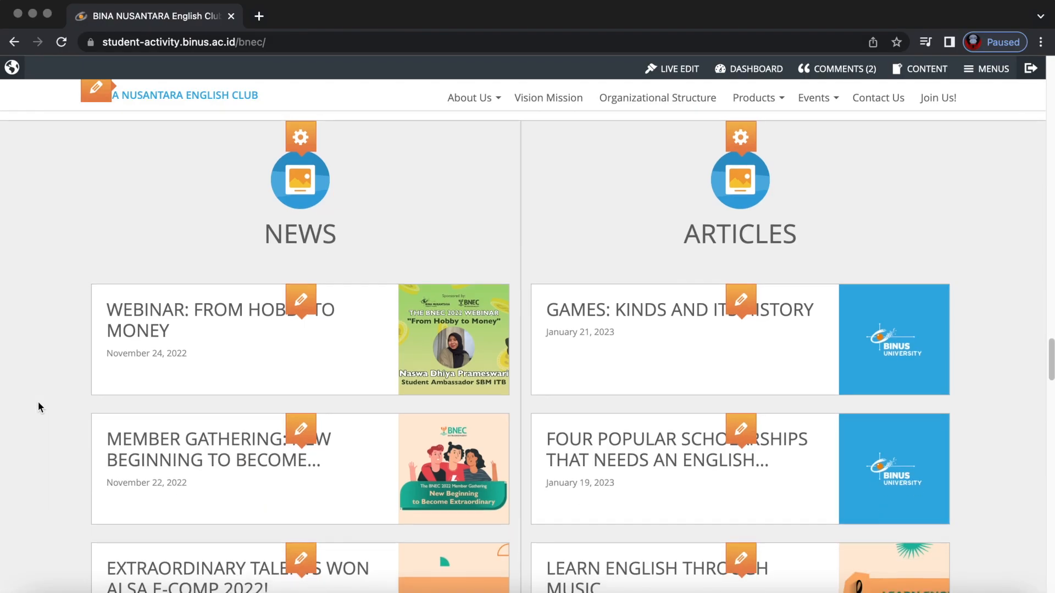
scroll(38, 400, up, 2)
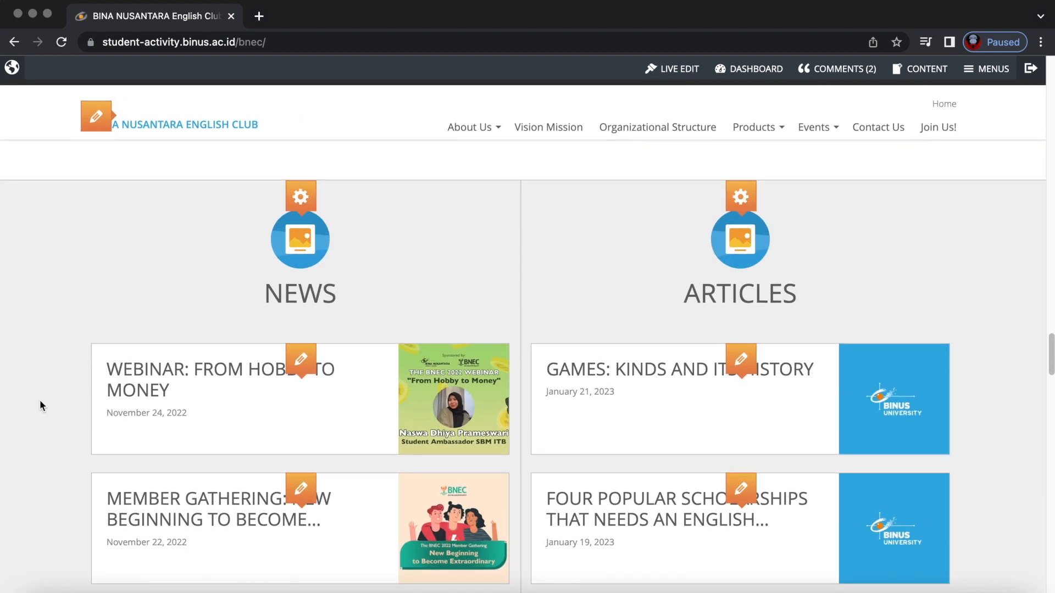
click(675, 69)
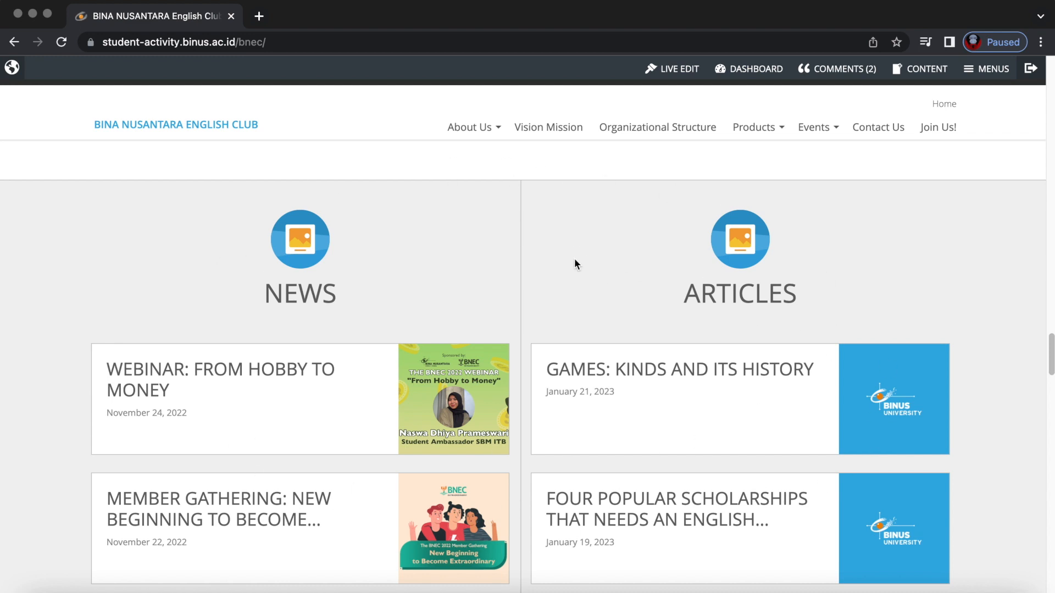
Switch Live Edit back on and reveal the News section's gear options.
click(680, 70)
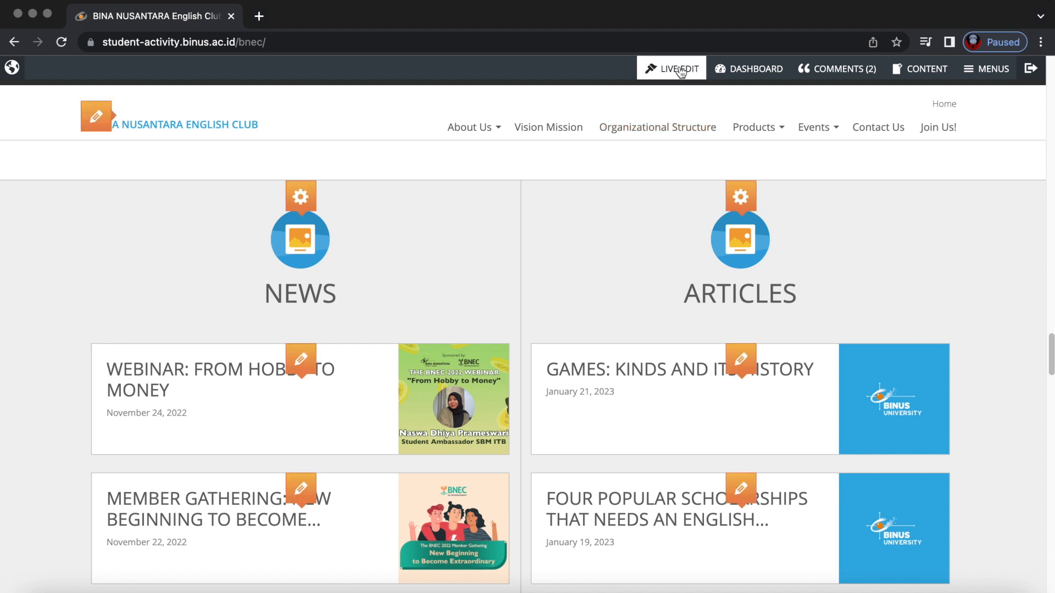
mouse_move(300, 204)
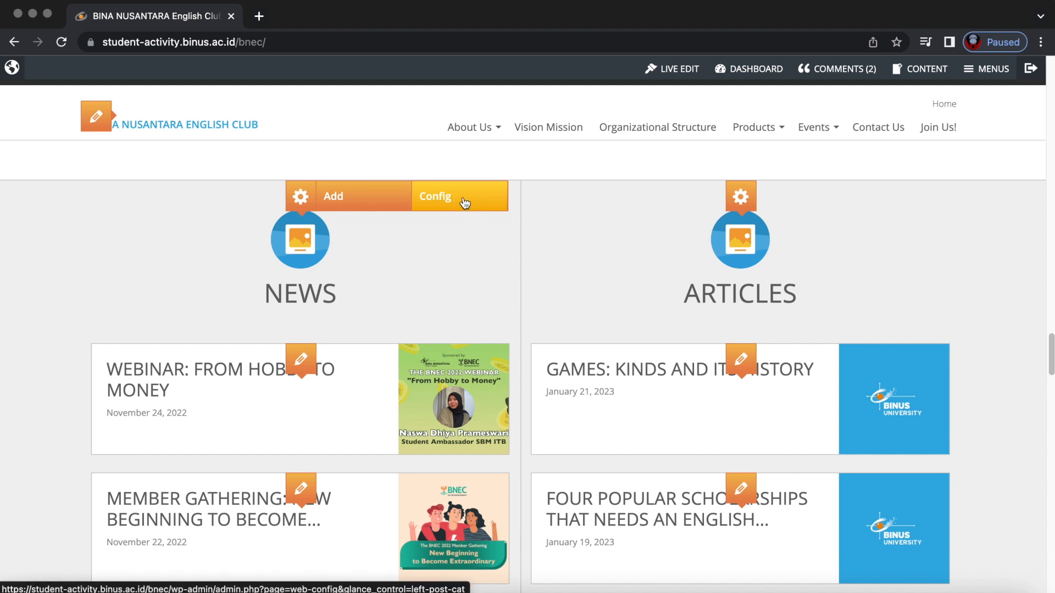
mouse_move(765, 206)
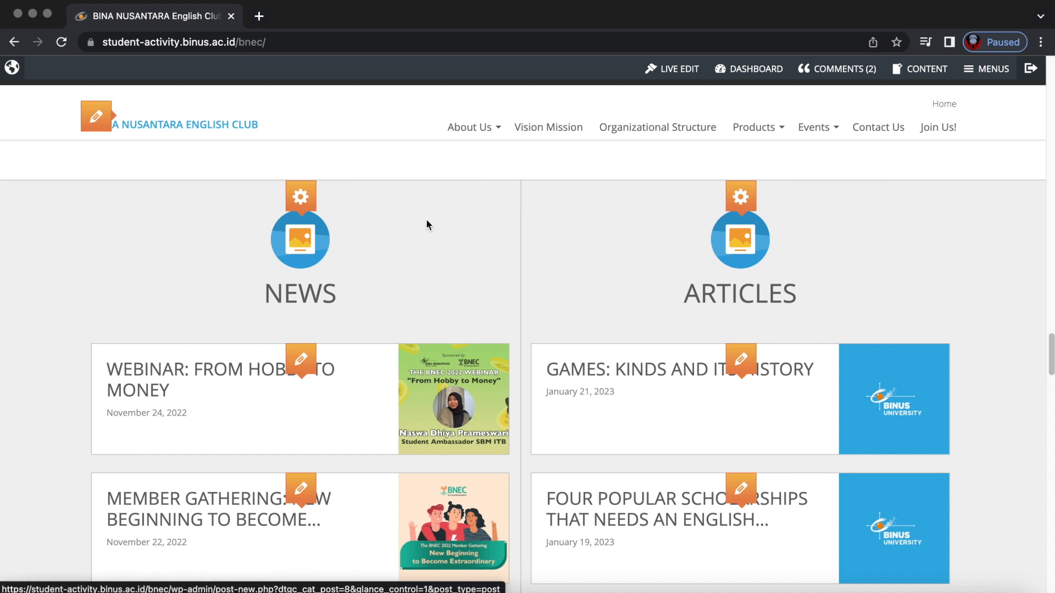
Open a new post titled 'sample' with body text 'sample'.
click(380, 208)
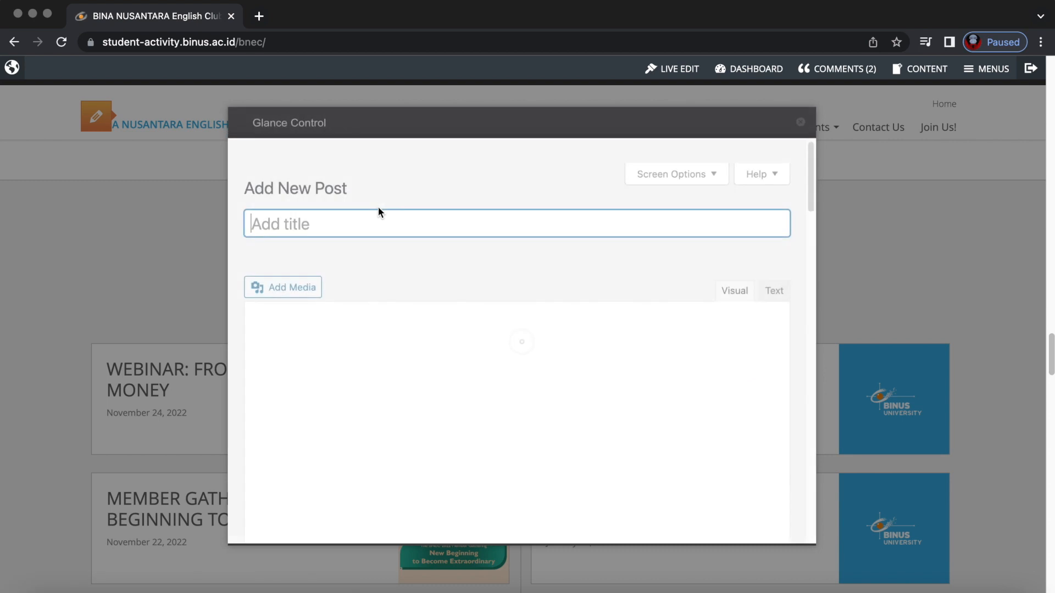
text(sample)
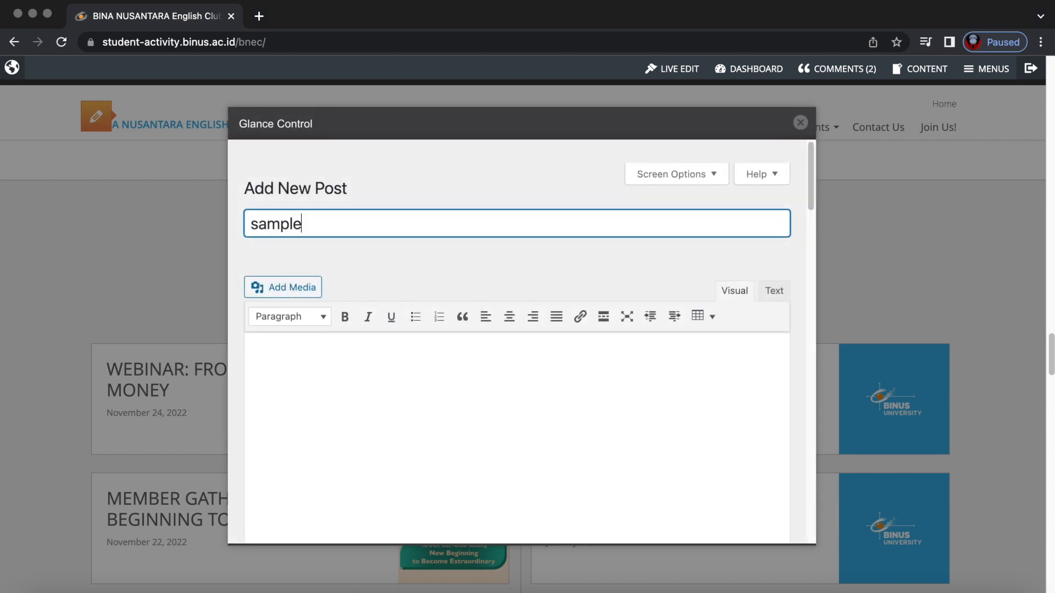
click(359, 373)
text(sample)
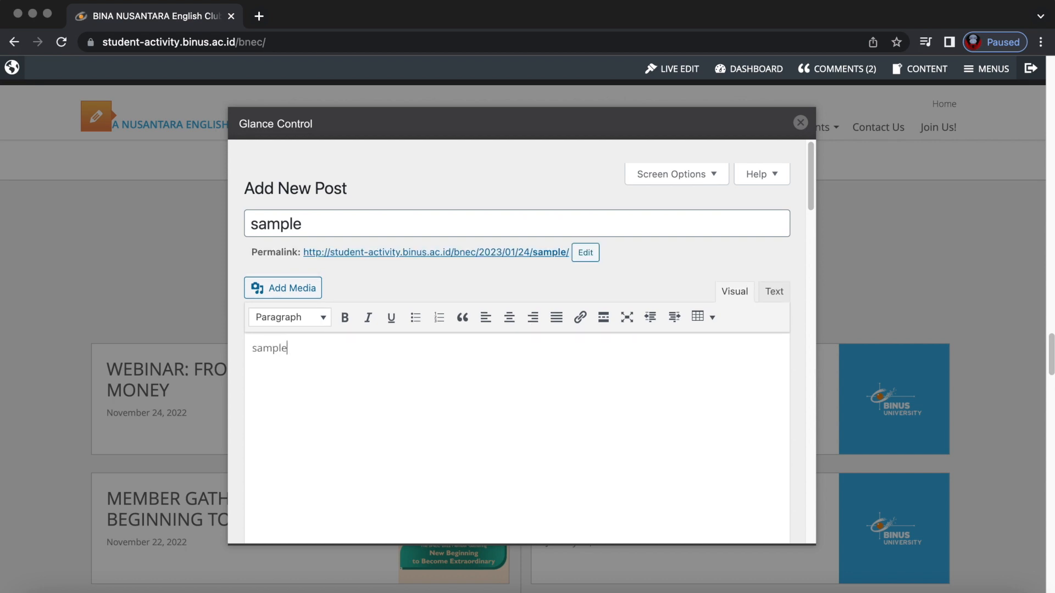
Insert the Tips in Engaging With Your Professor image and start a new paragraph below it.
click(286, 287)
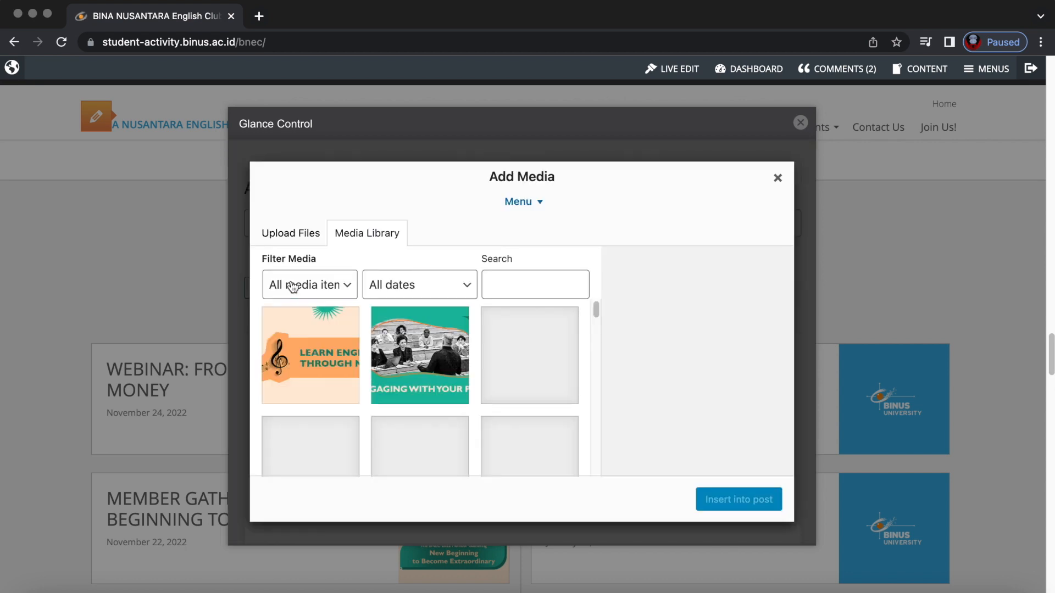
click(445, 350)
click(718, 500)
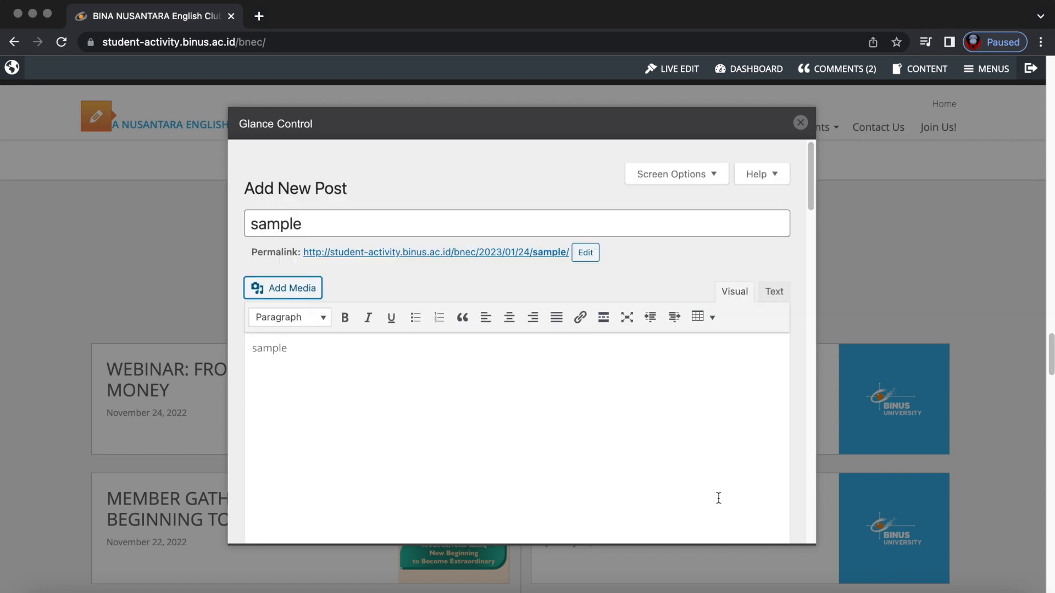
scroll(427, 455, down, 7)
scroll(427, 457, up, 3)
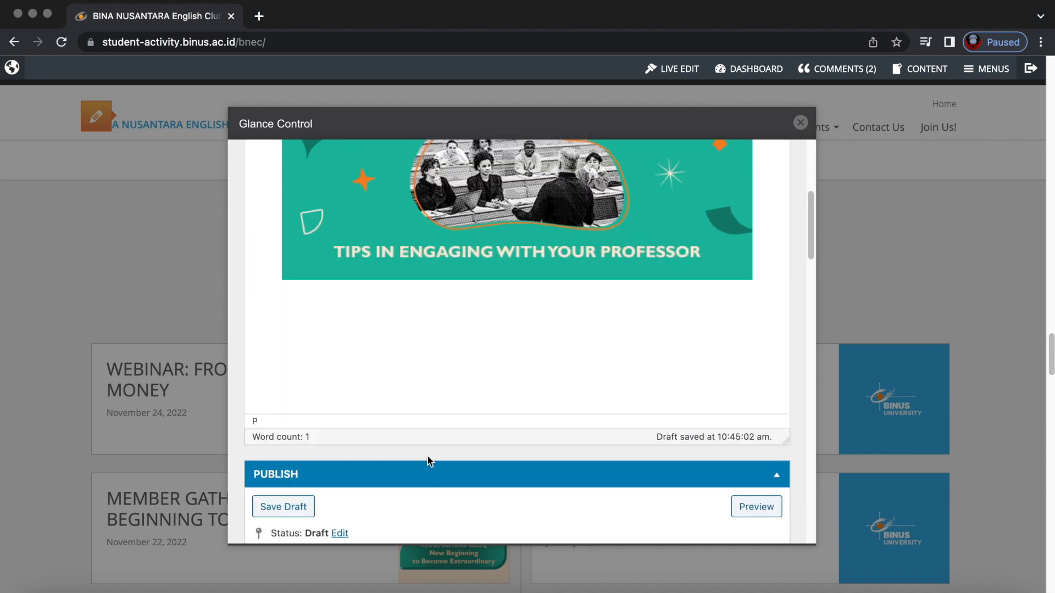
key(Return)
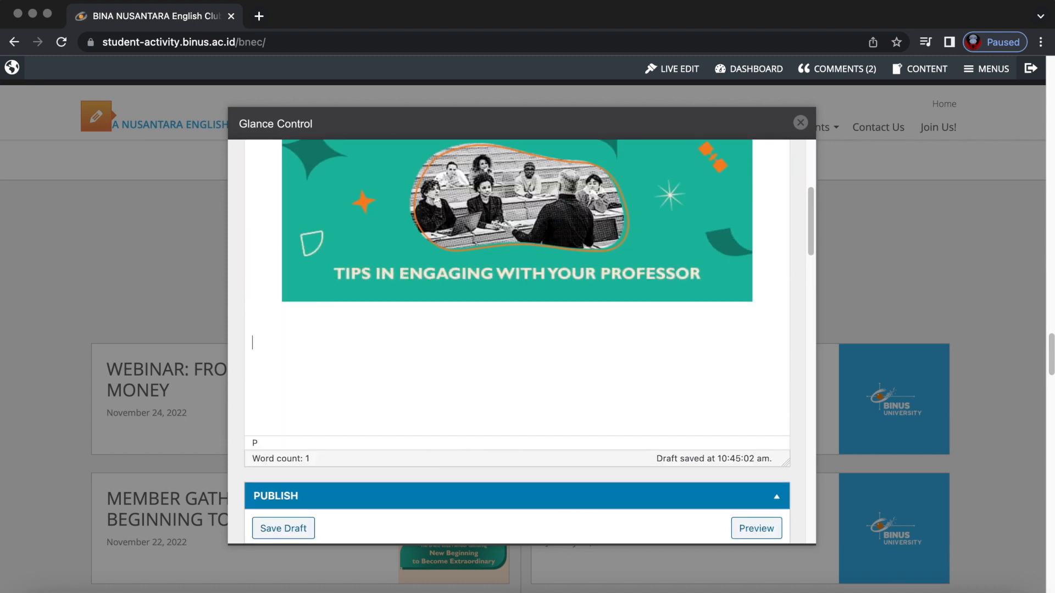
Type the notes line '2 paragraf, lokasi, tanggal, ruangan, seminar./workshop, keterangan waktu, peserta, speaker, moderator' below the image.
text(2 paragraf, lokasi, tan)
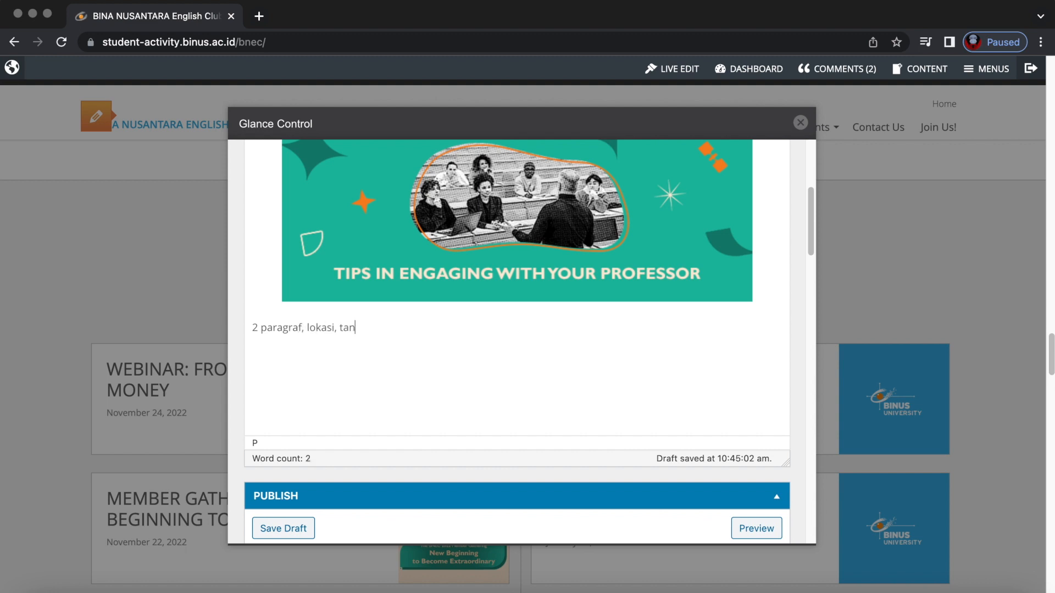
text(ggal, ruangan, seminar./workshop)
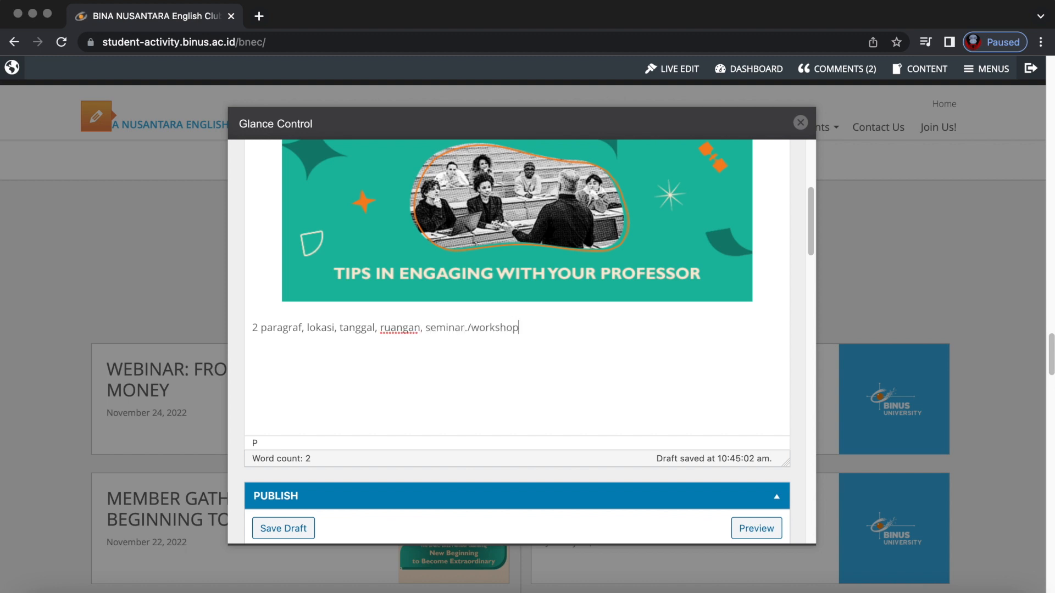
text(, jam)
key(BackSpace)
key(BackSpace)
key(BackSpace)
key(BackSpace)
text(eterangan waktu)
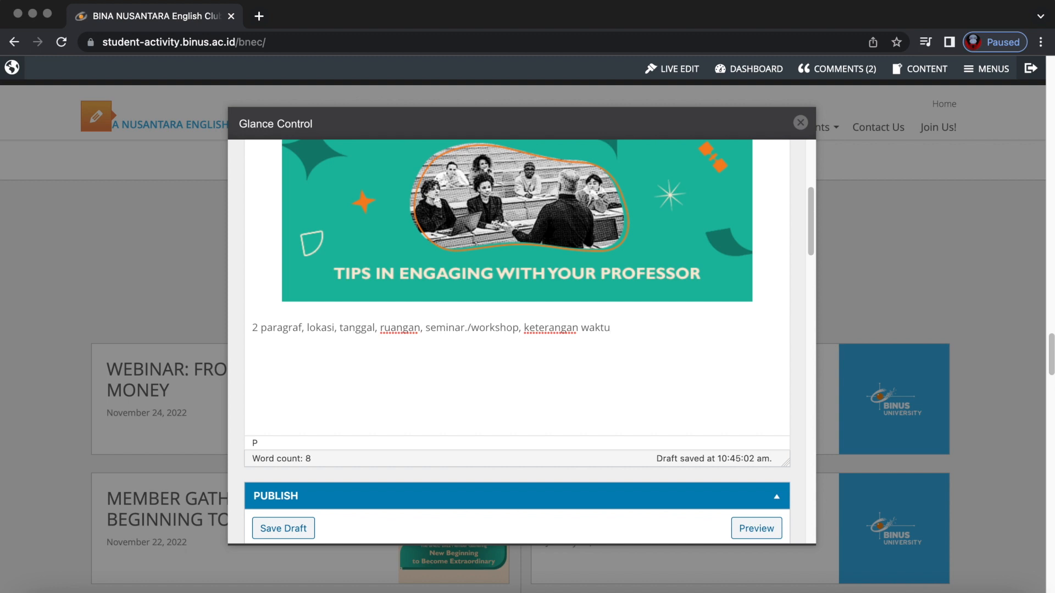
text(, peserta, brp banyak? speaker, mo)
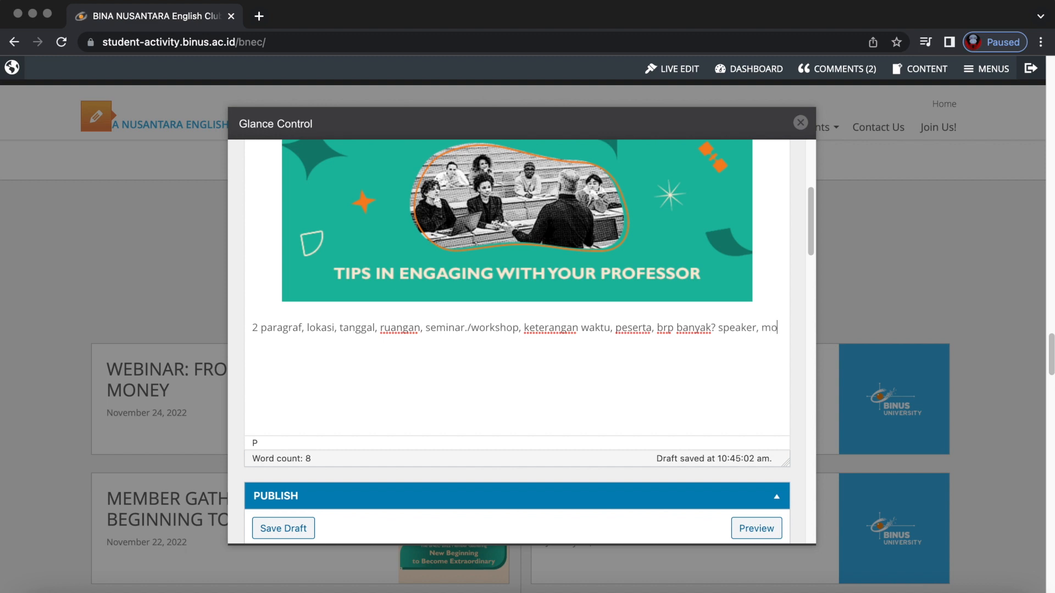
text(derator, dll.)
Finish the notes line and tick the News category for the sample post.
click(479, 364)
scroll(479, 365, down, 5)
scroll(480, 364, down, 3)
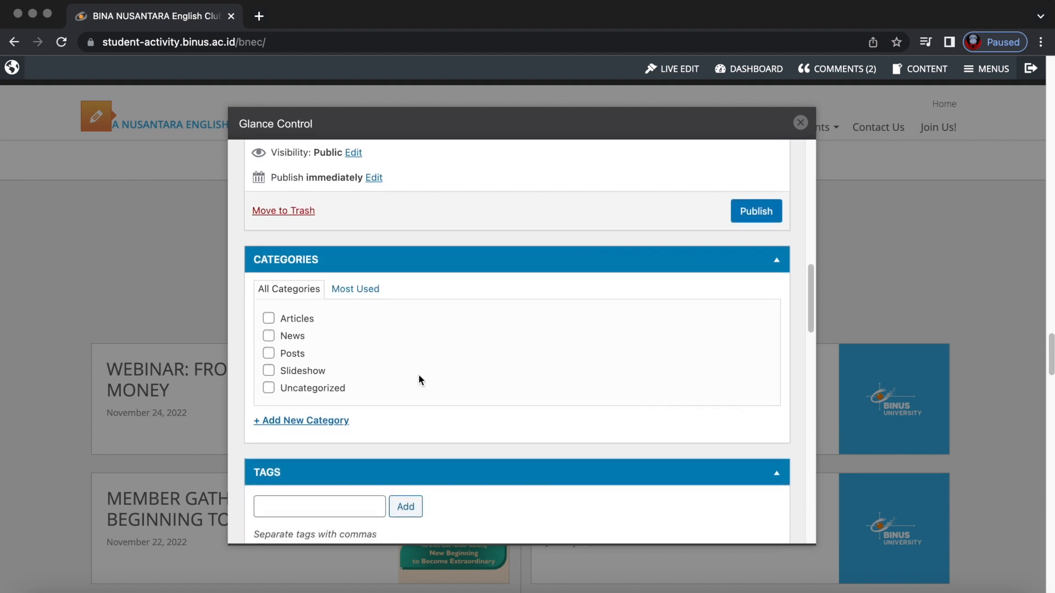
click(269, 337)
scroll(322, 412, down, 5)
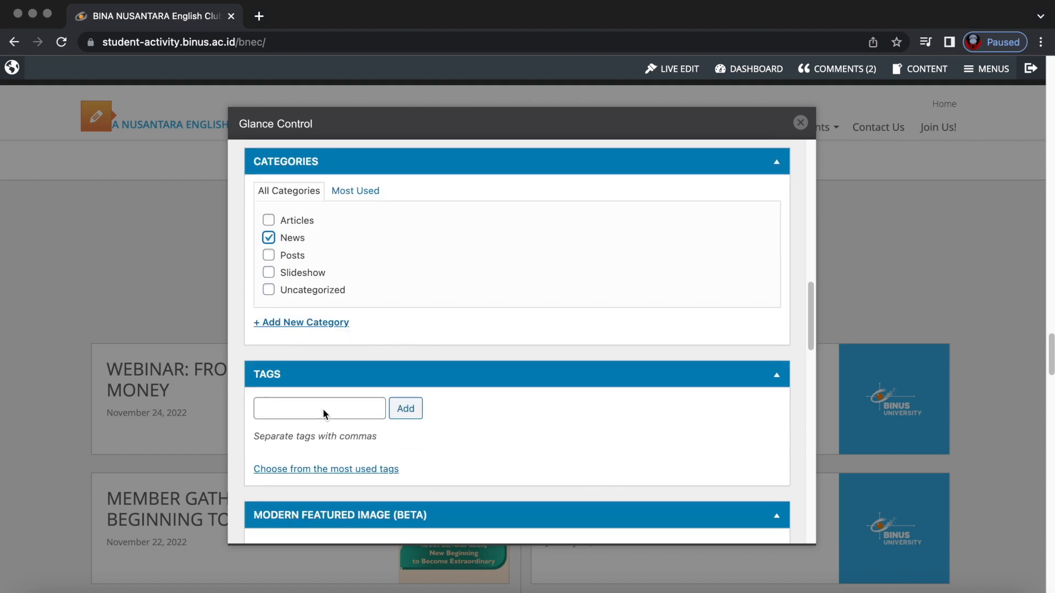
scroll(323, 415, down, 1)
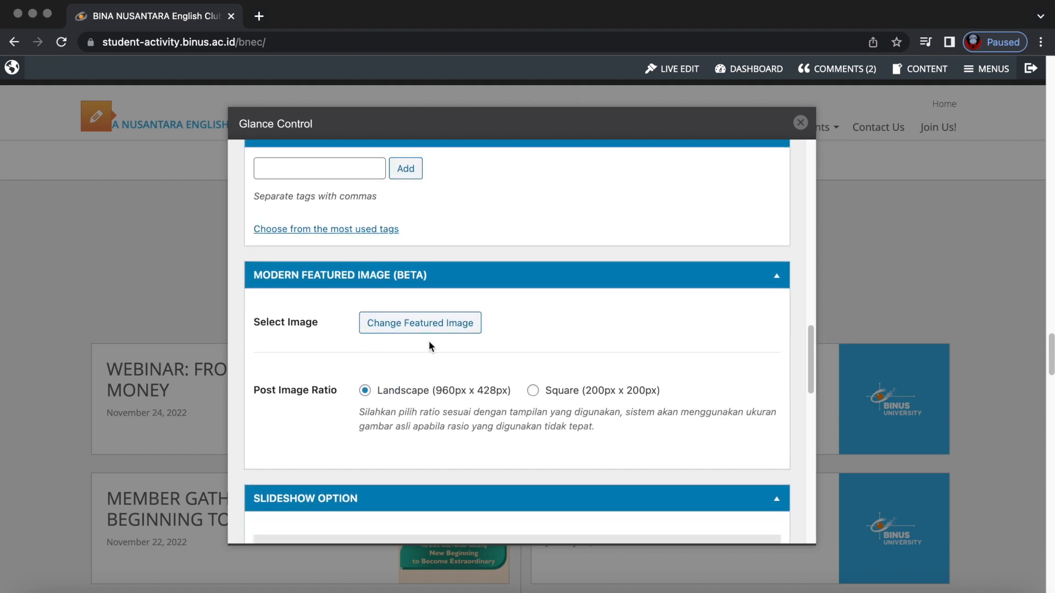
Choose the Tips in Engaging With Your Professor banner in Modern Featured Image.
click(424, 323)
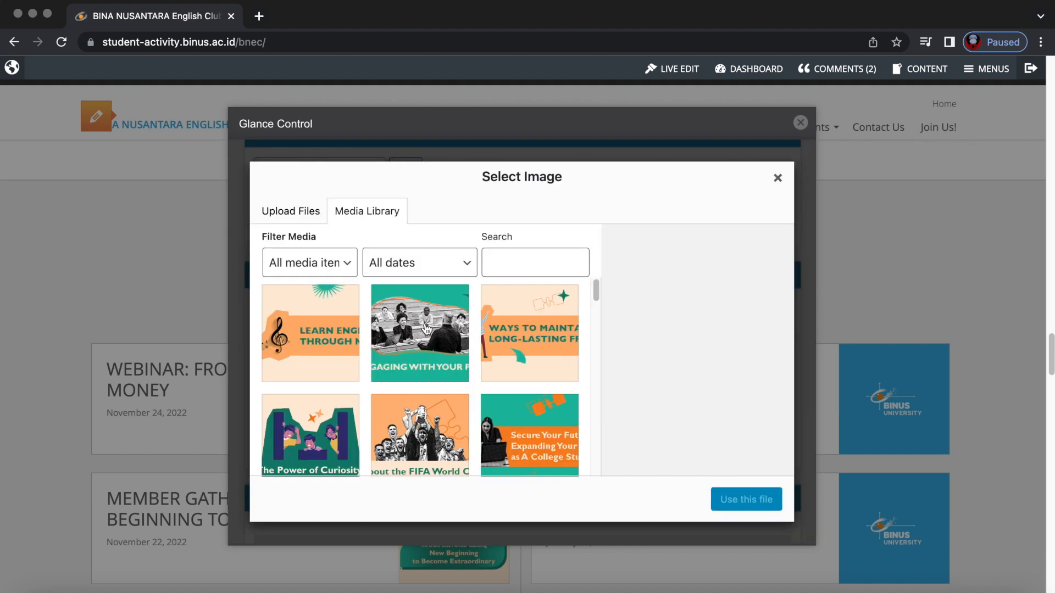
click(419, 336)
click(744, 499)
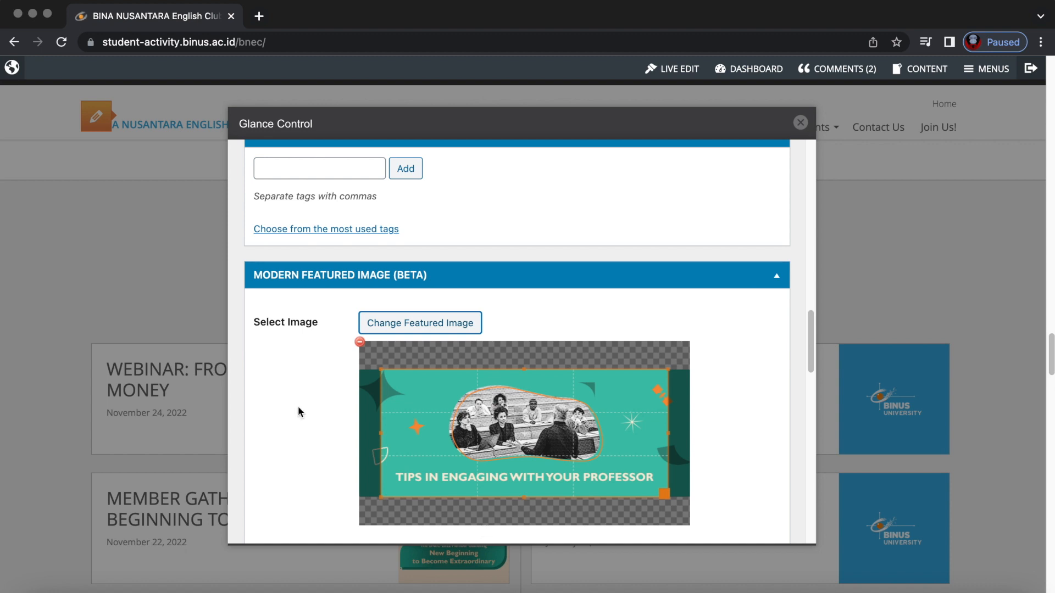
scroll(291, 407, down, 10)
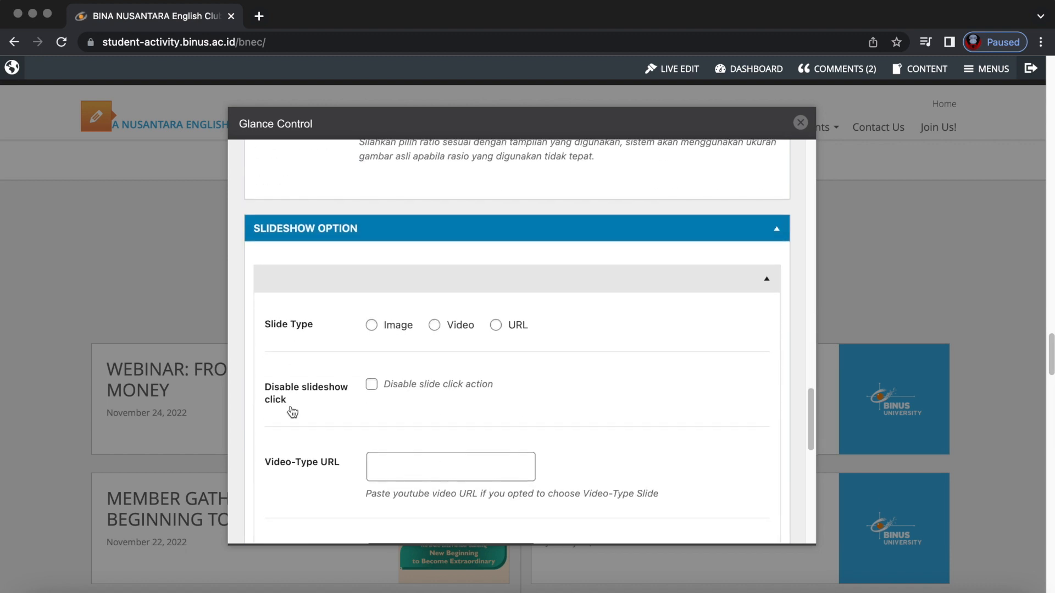
scroll(292, 412, down, 9)
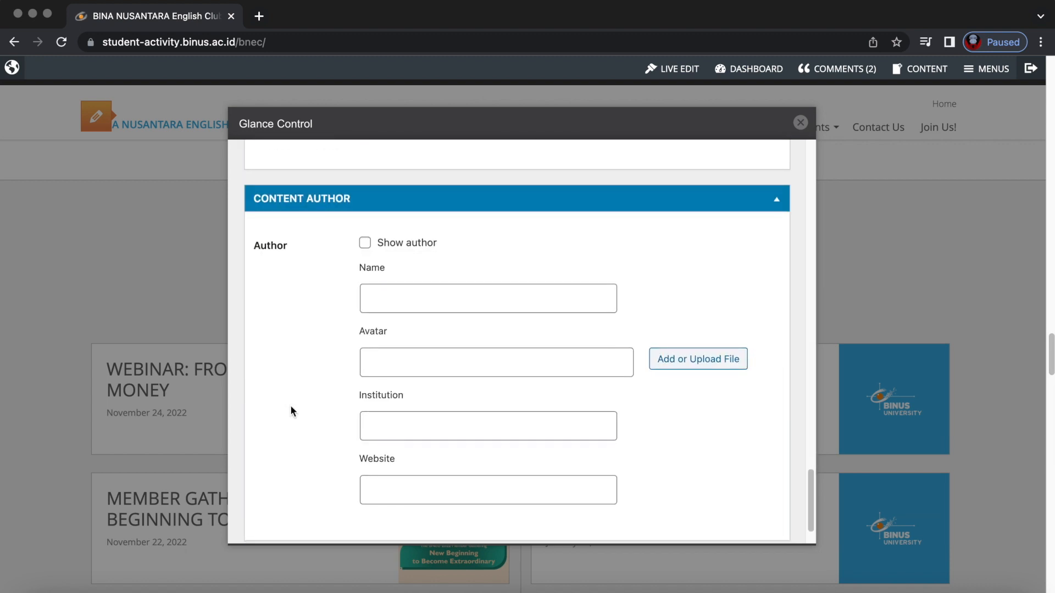
Turn on Show author and enter the author's name.
scroll(291, 408, down, 1)
double_click(365, 232)
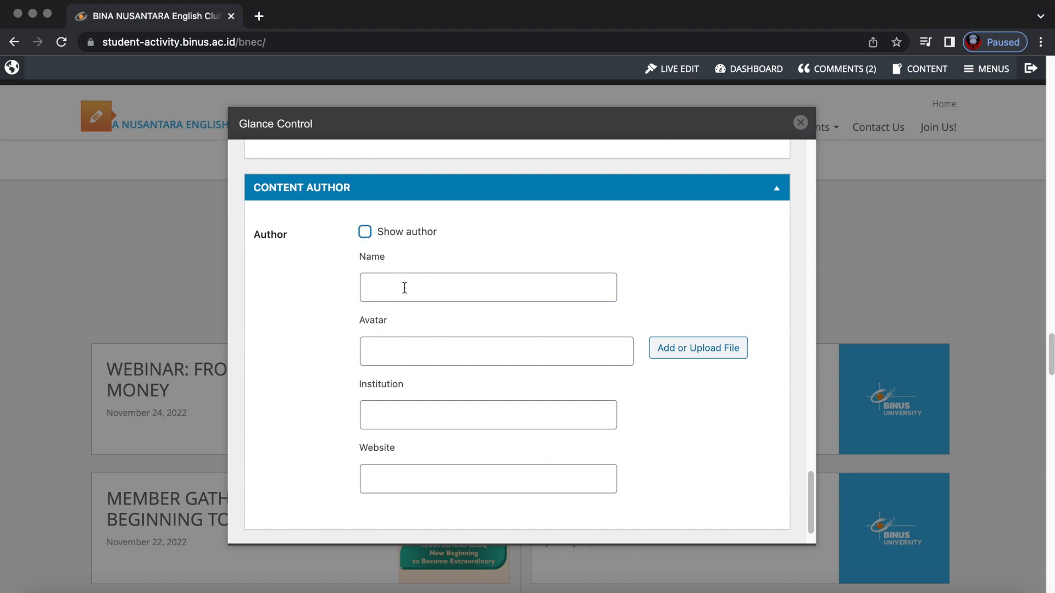
click(396, 280)
click(372, 236)
click(395, 284)
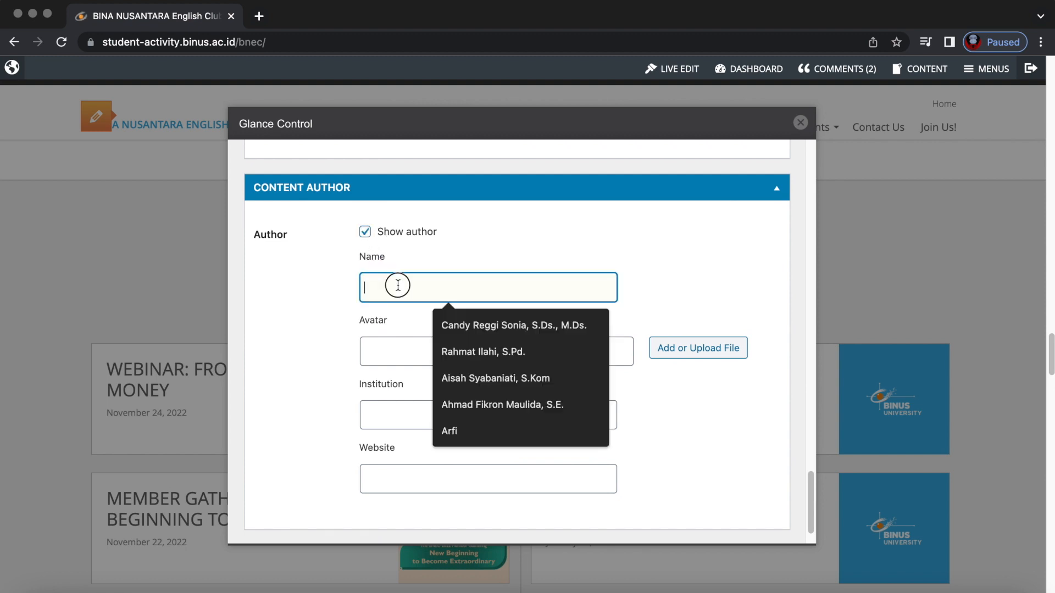
text(Reggi)
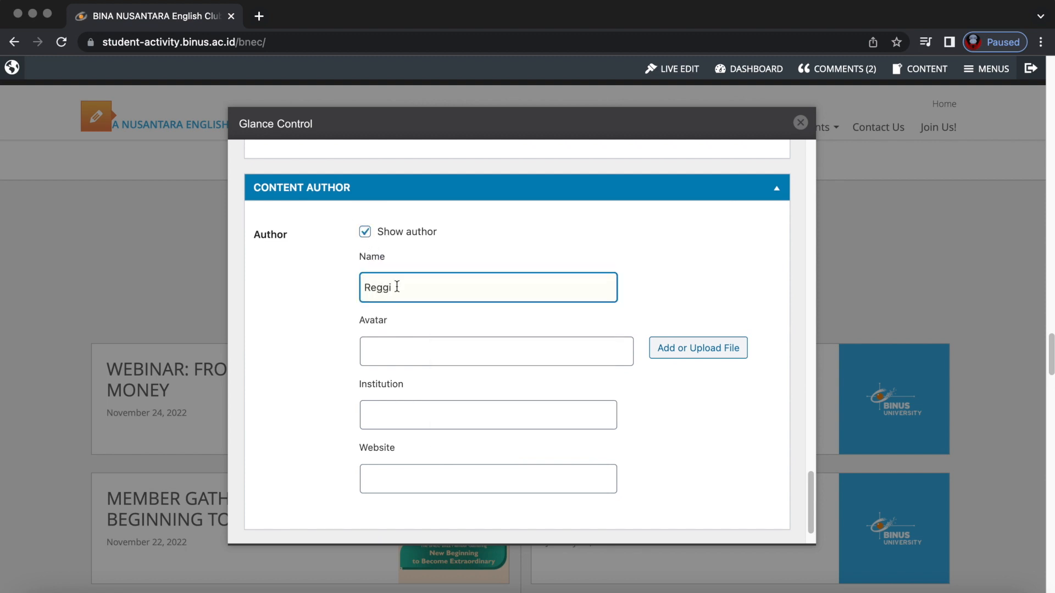
Clear the avatar field, set institution 'BNEC Koordinator Website' and website student-activity.binus.ac.id/bnec.
click(405, 356)
text(BNEC)
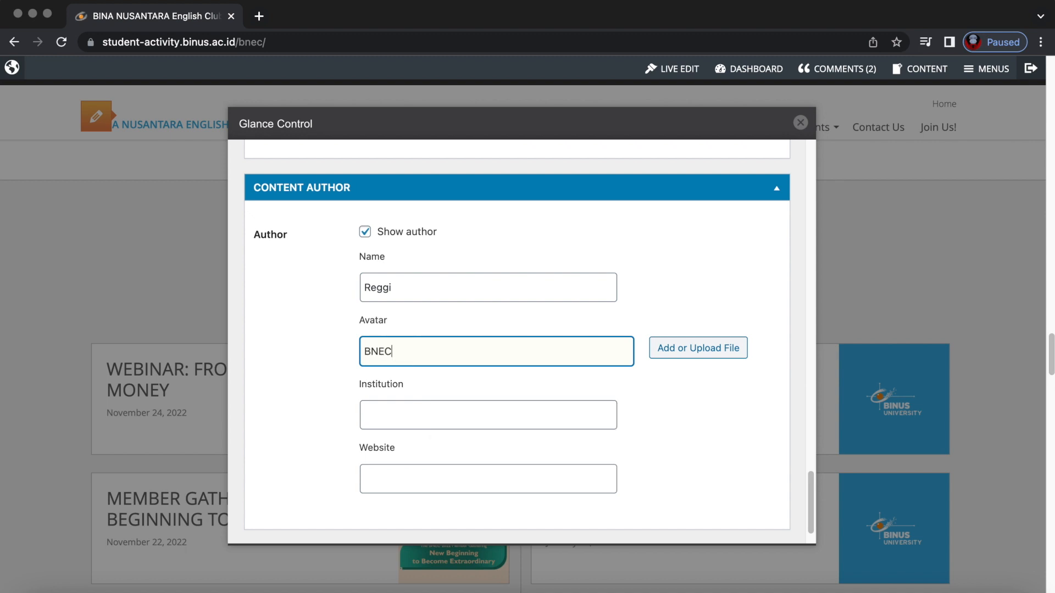
key(super+a)
key(BackSpace)
click(414, 405)
text(BNEC)
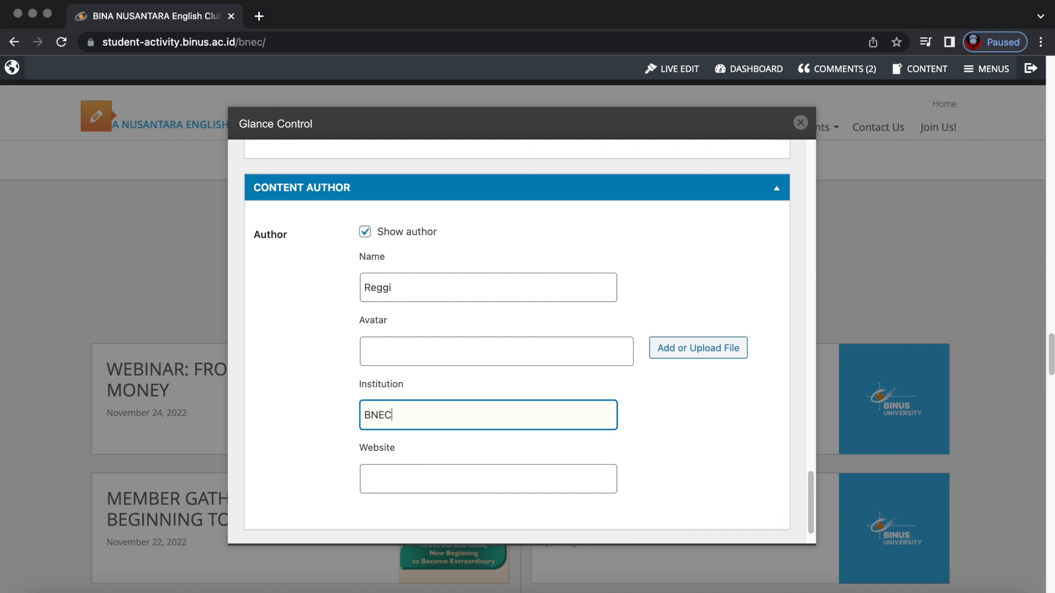
text( Koordinator Website)
click(419, 477)
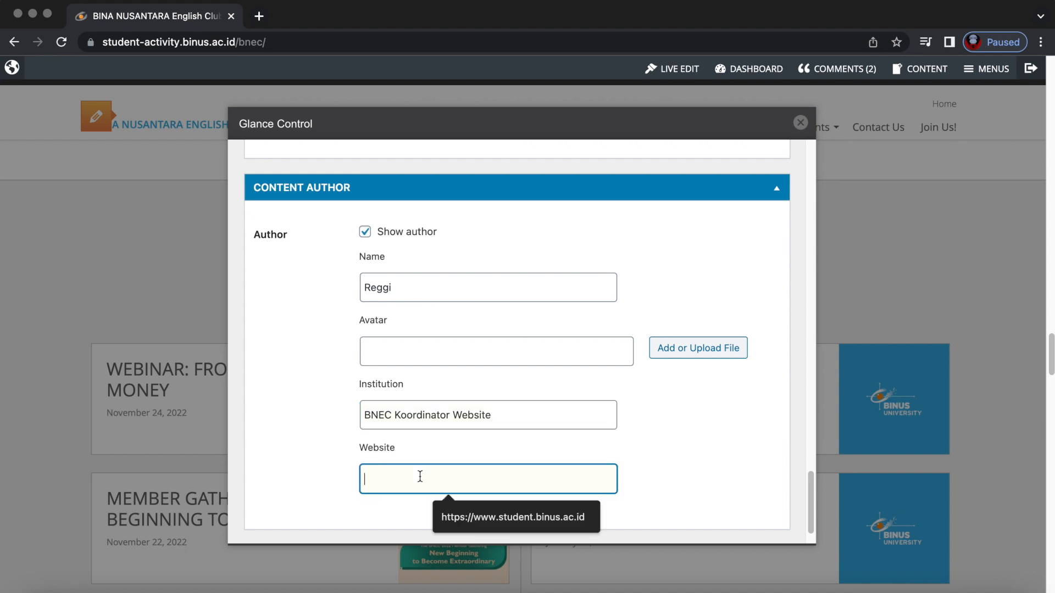
text(student-a)
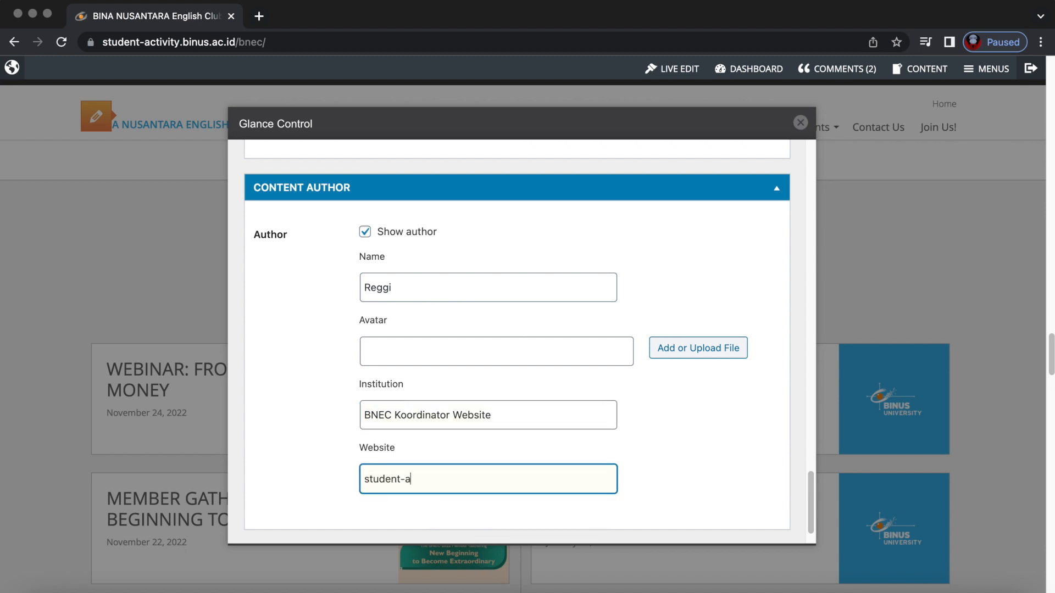
text(ctivity.binus.ac.id/bnec)
Search the Media Library and use the FIFA World Cup 2022 cover as the author avatar.
click(446, 351)
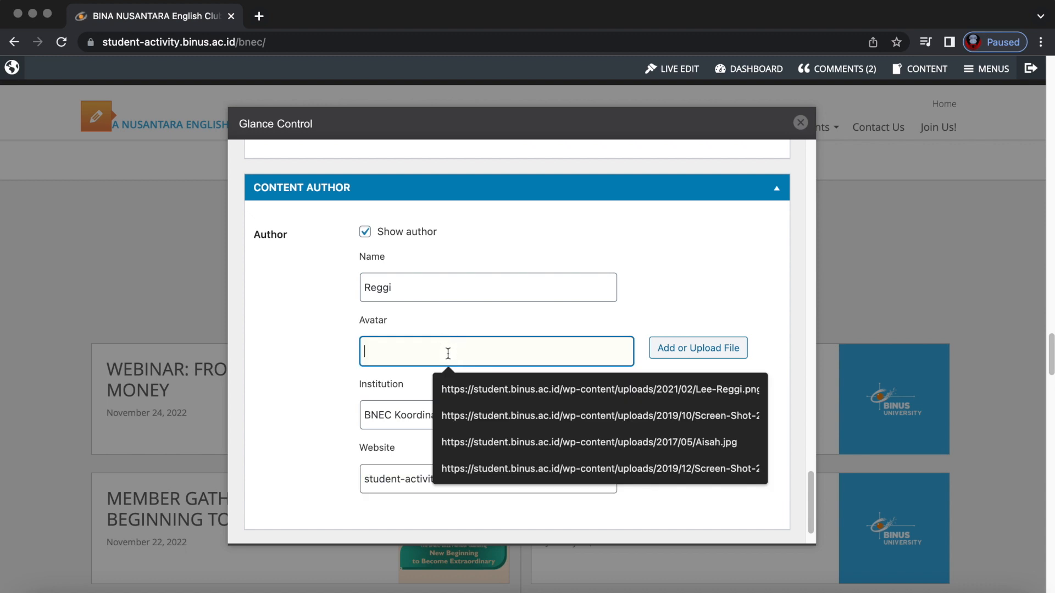
click(707, 352)
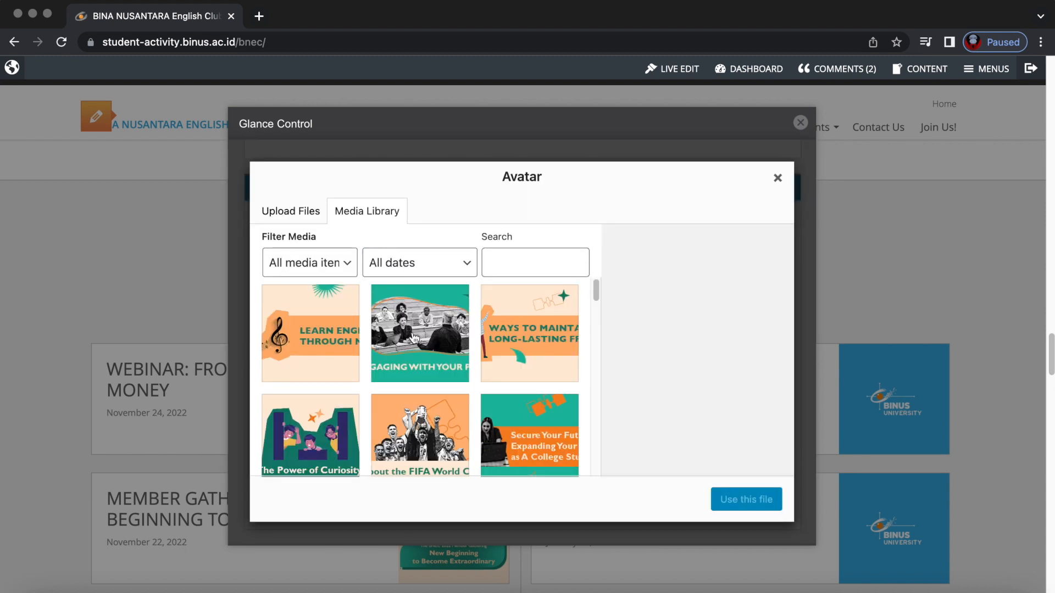
scroll(409, 326, down, 5)
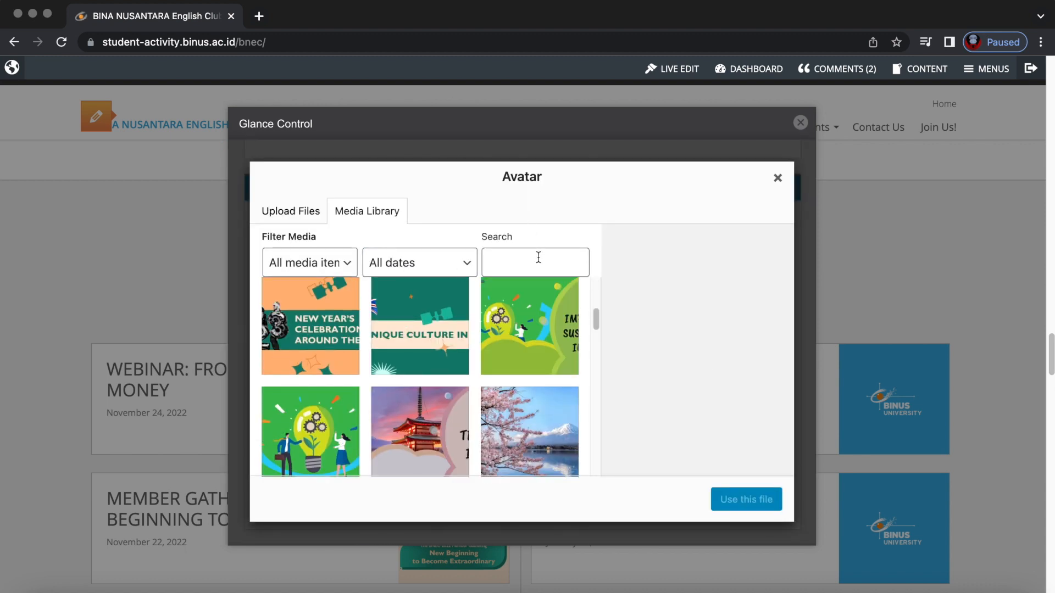
click(539, 257)
text(reggi)
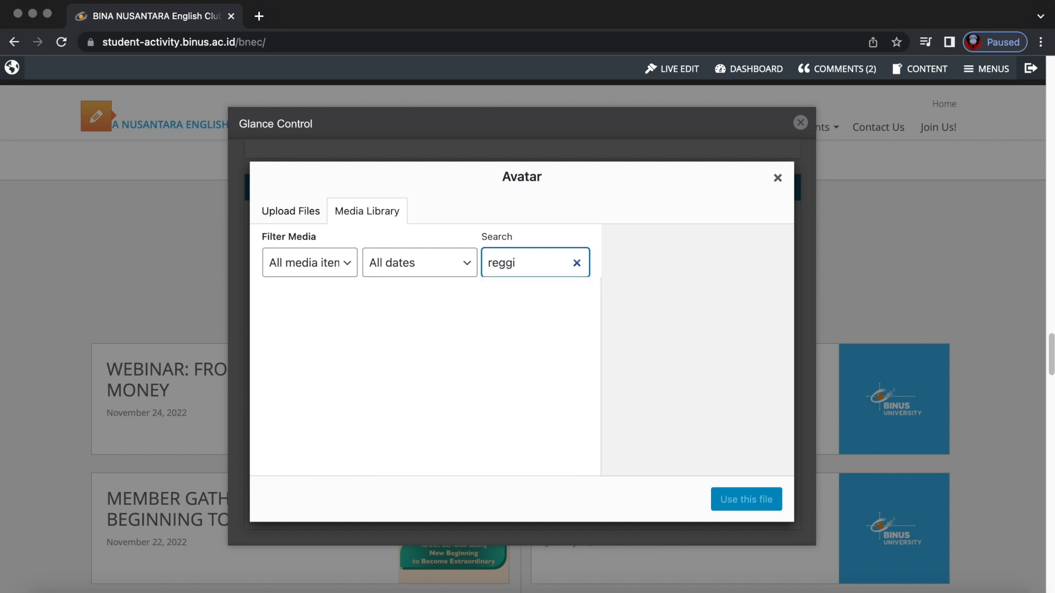
double_click(540, 263)
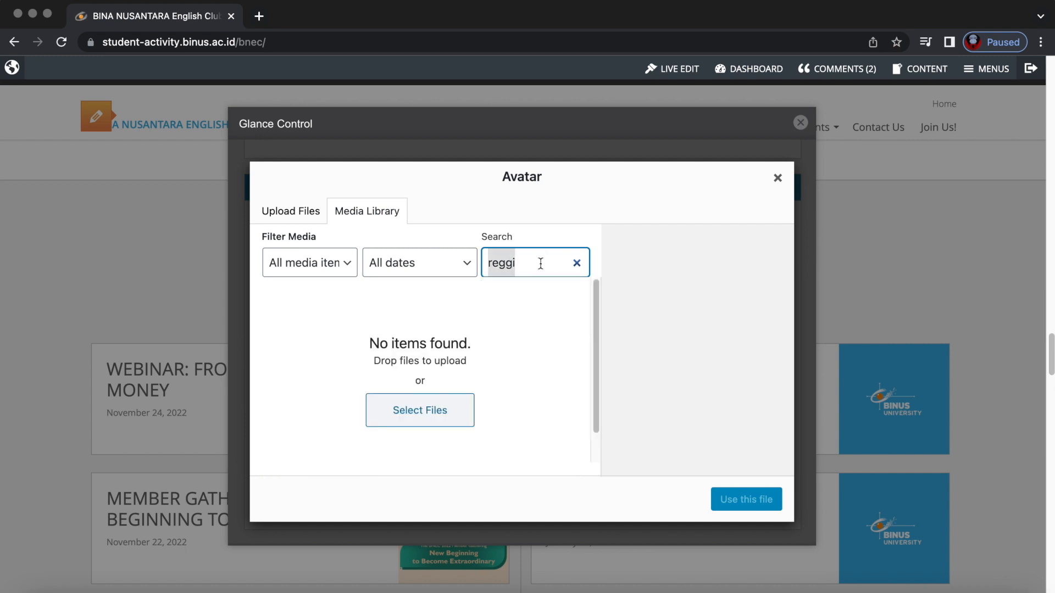
text(a)
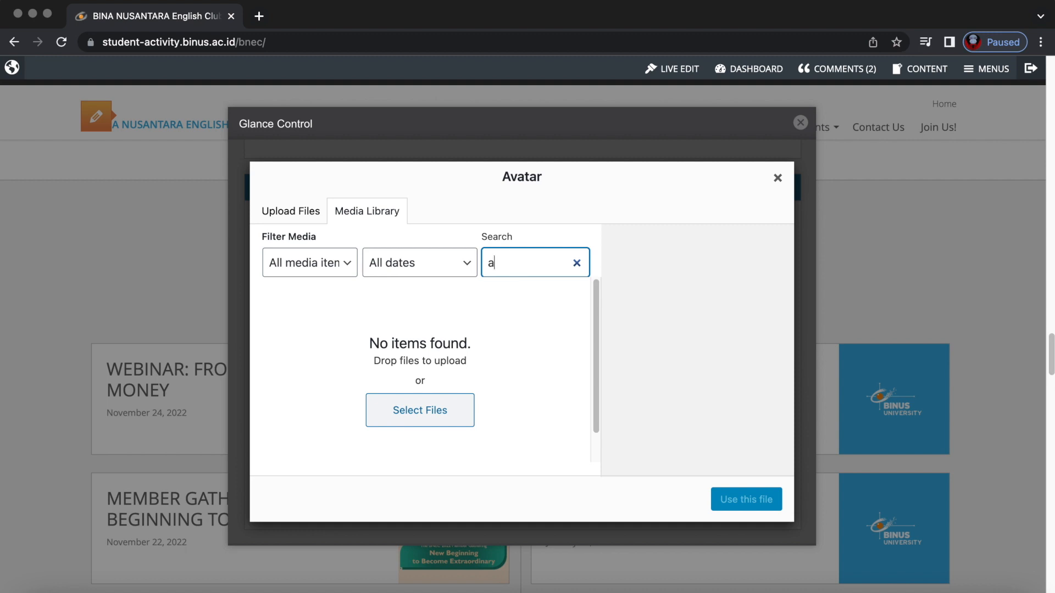
scroll(412, 422, down, 2)
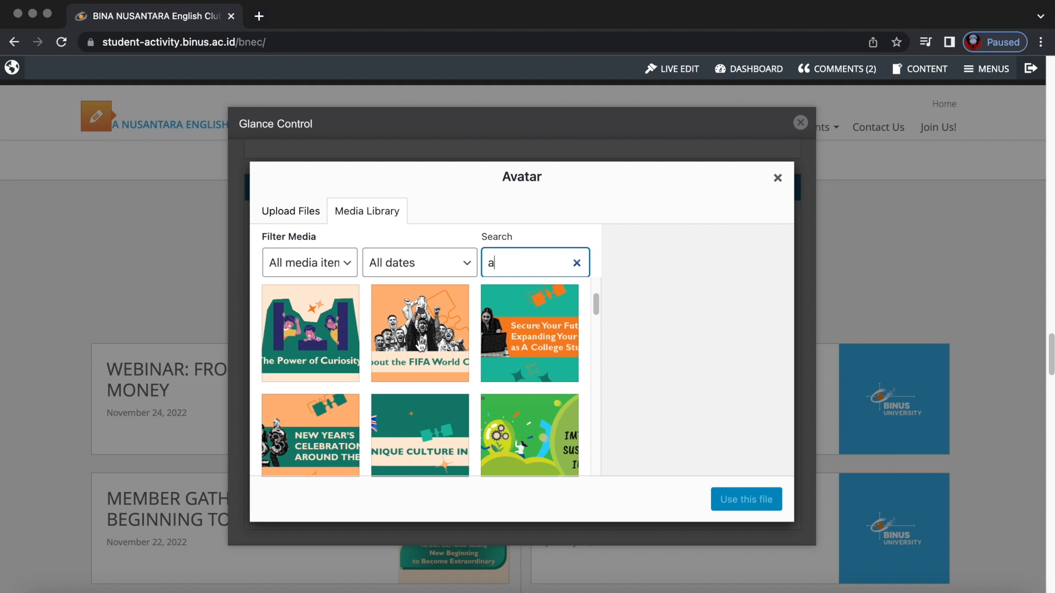
click(431, 337)
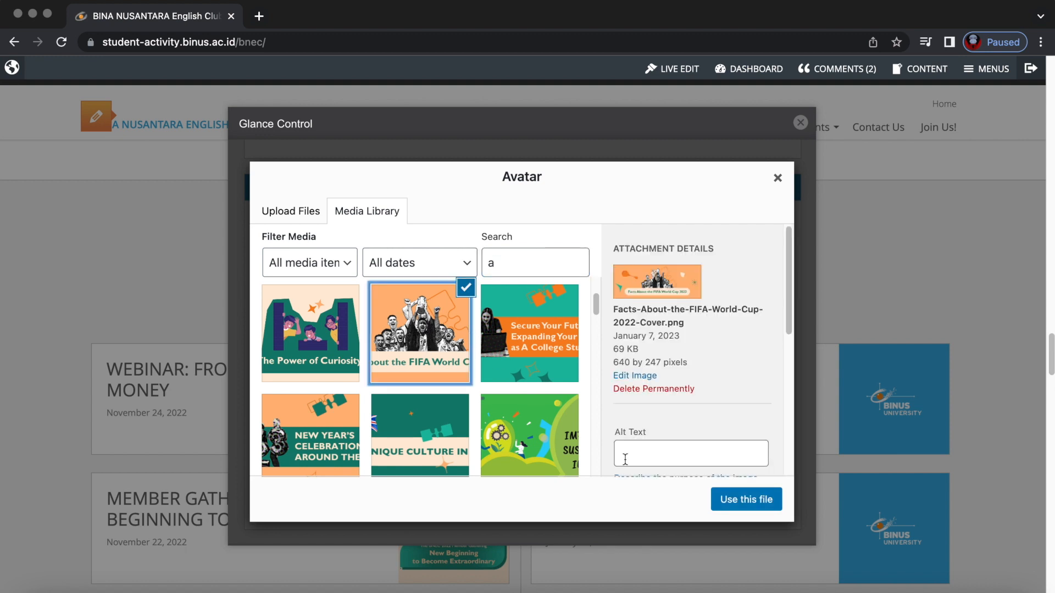
click(739, 500)
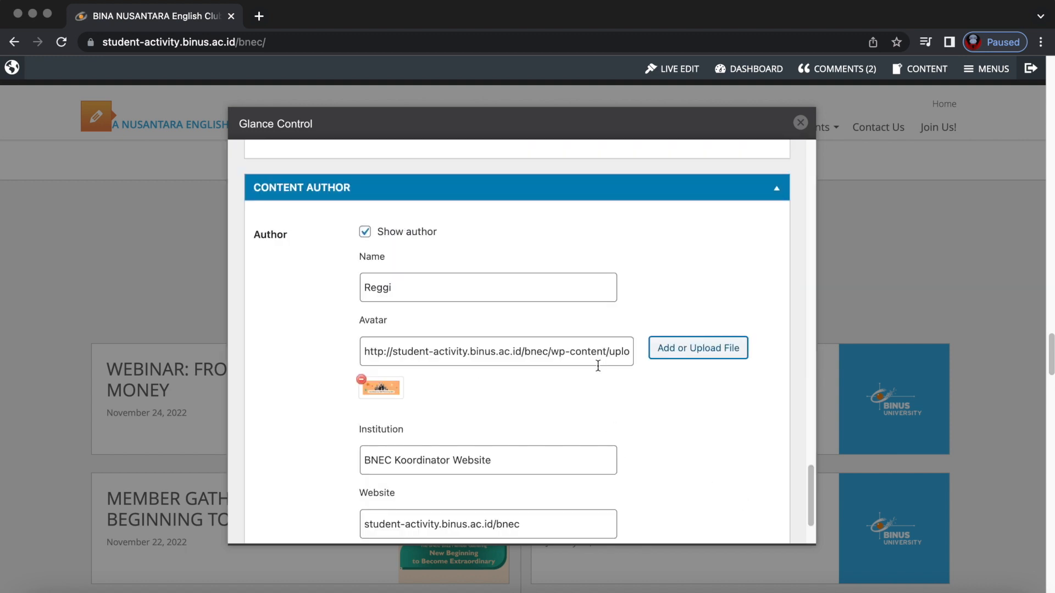
Publish the sample News post from the Glance Control Publish box.
scroll(700, 387, down, 5)
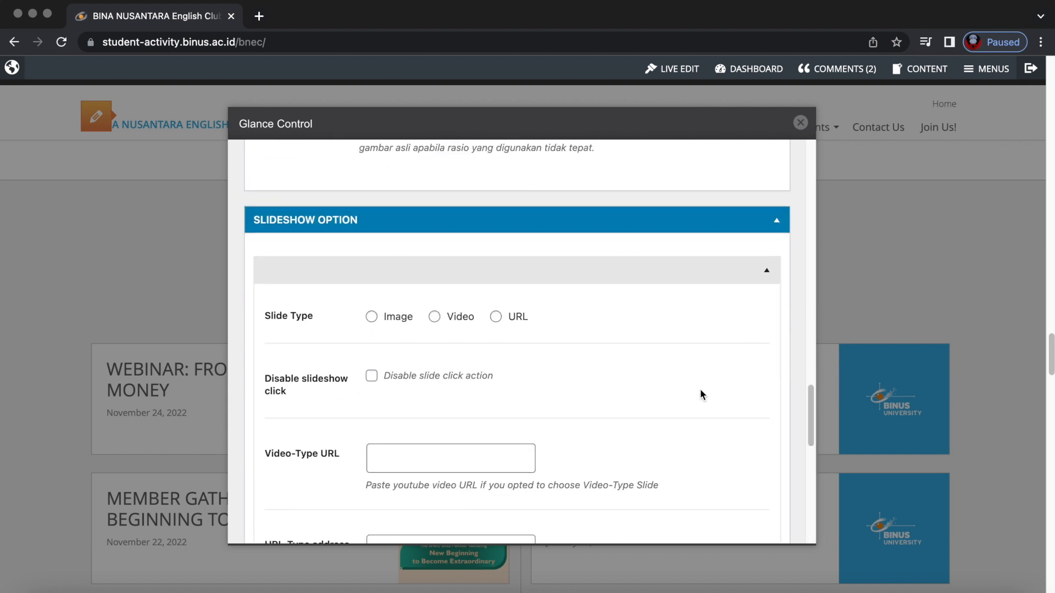
scroll(700, 388, up, 10)
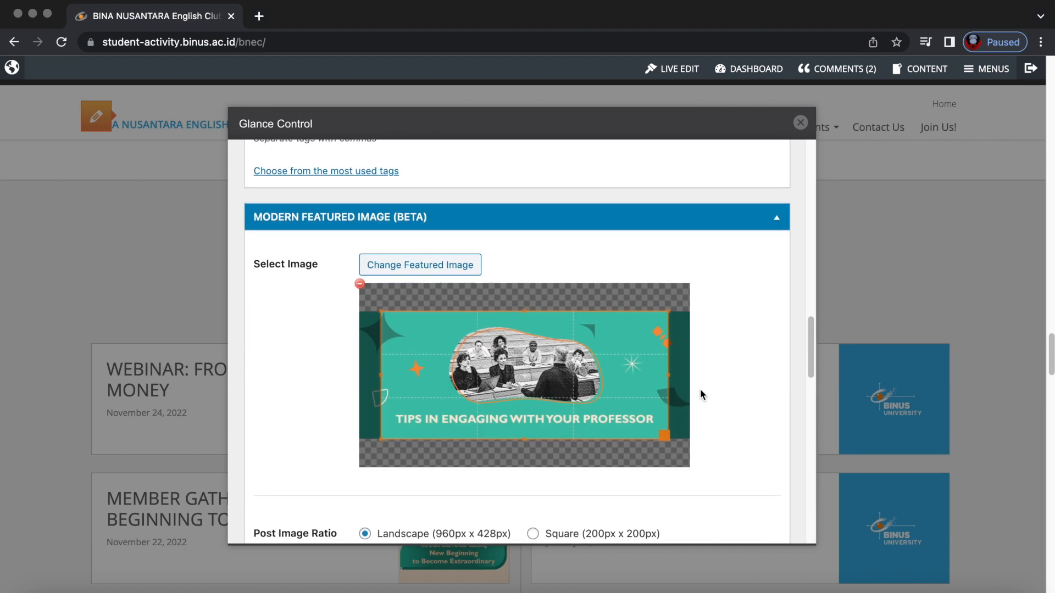
scroll(700, 394, up, 3)
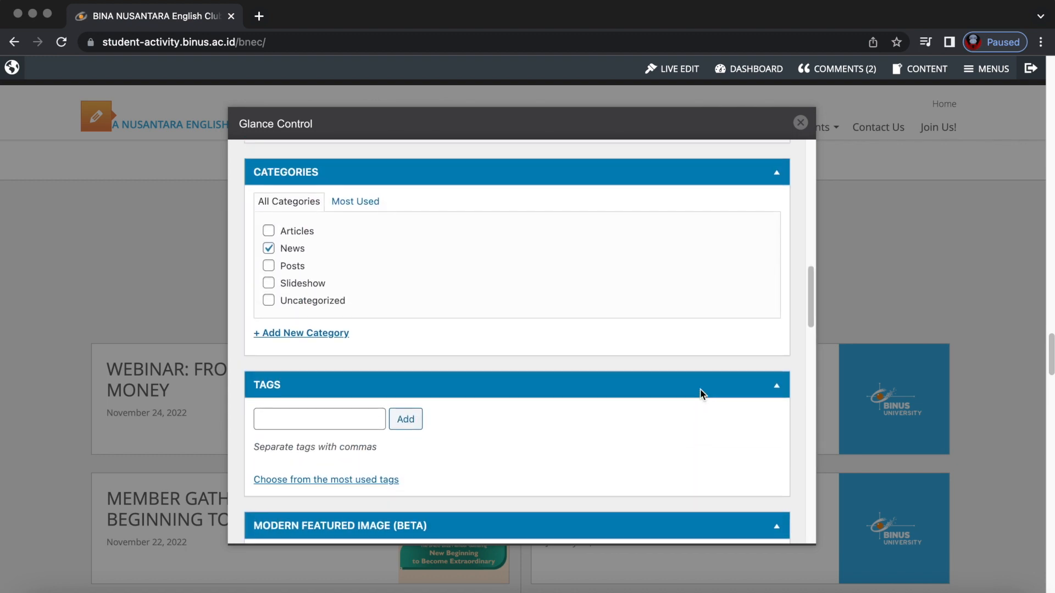
scroll(700, 388, up, 4)
click(753, 426)
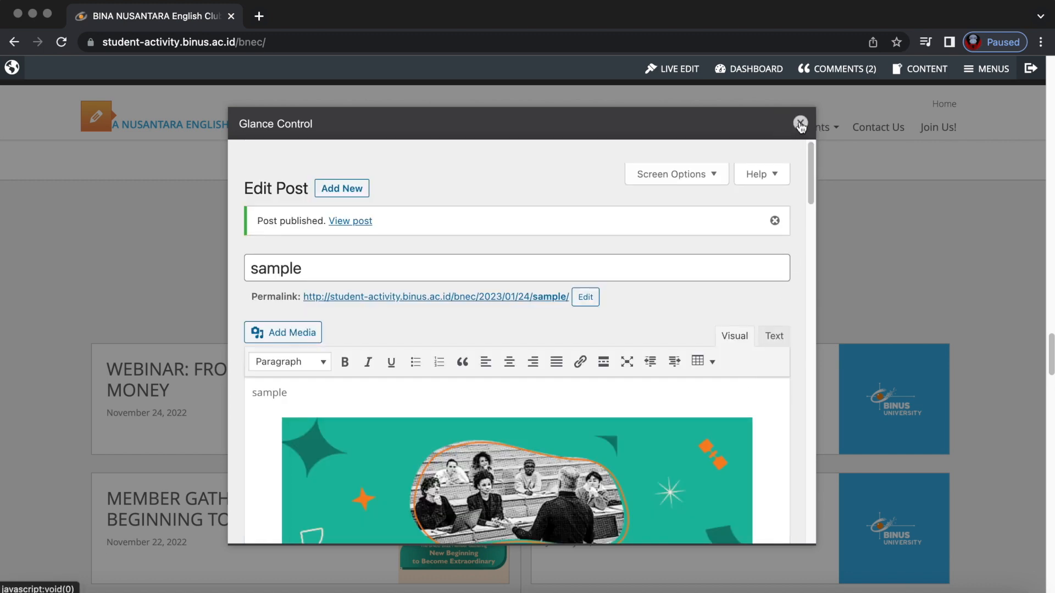
Close the editor, open the published 'sample' News post and scroll through its images.
click(800, 122)
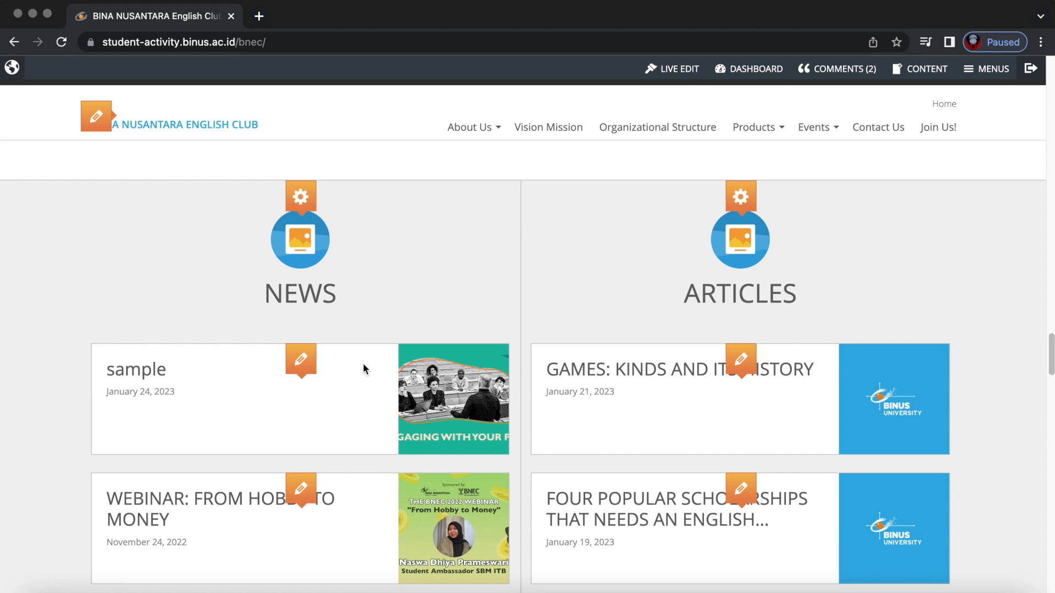
click(156, 373)
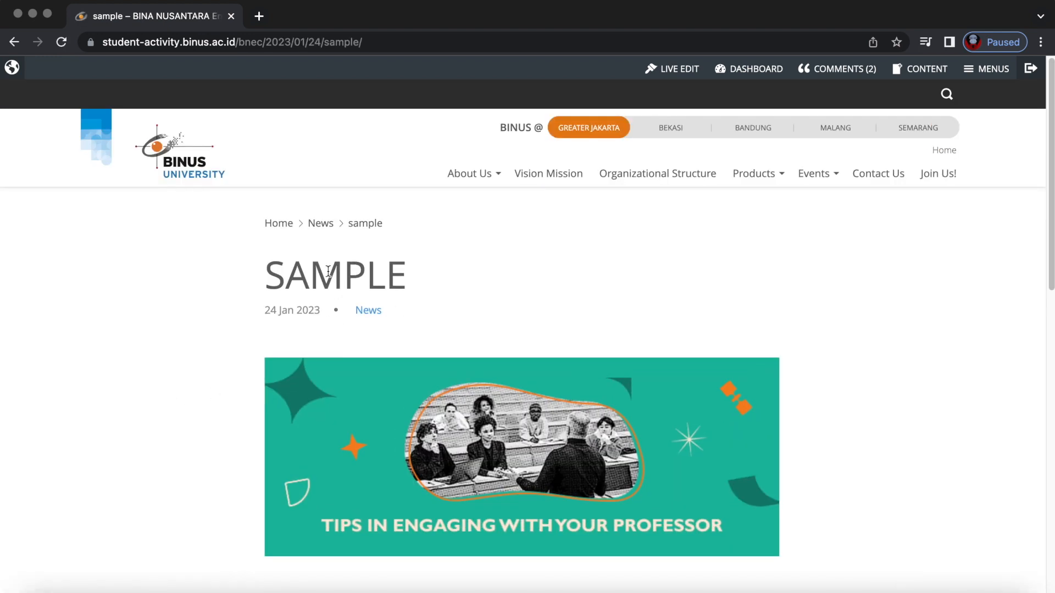
scroll(492, 417, down, 3)
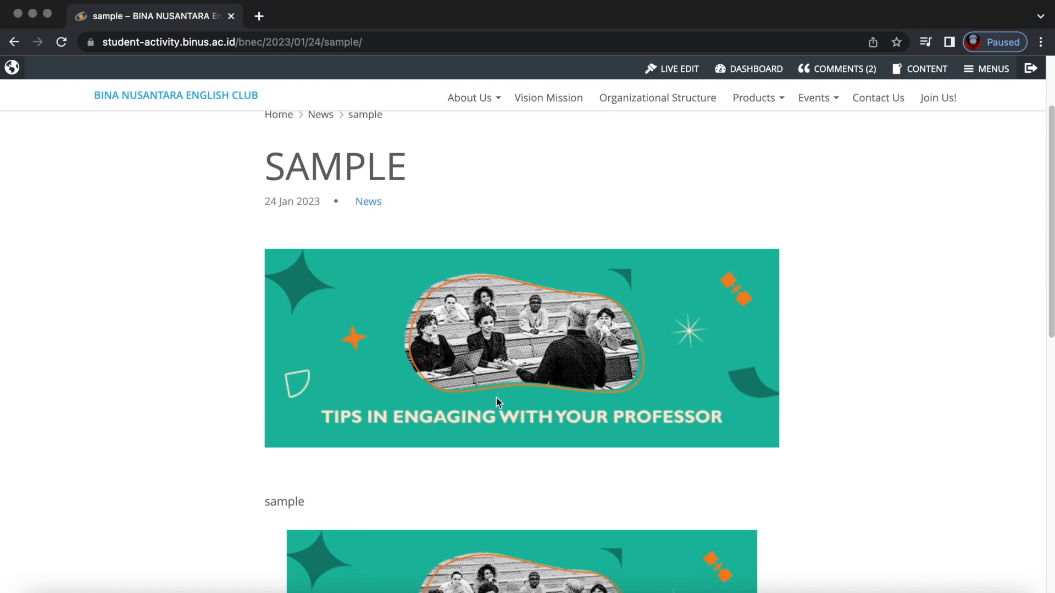
scroll(495, 397, down, 5)
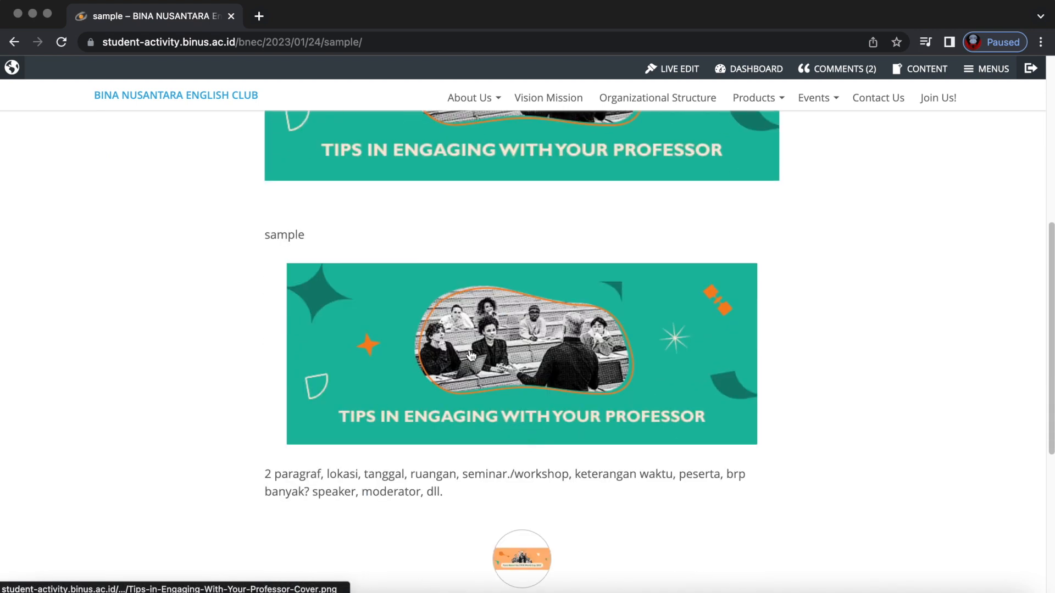
scroll(478, 432, down, 4)
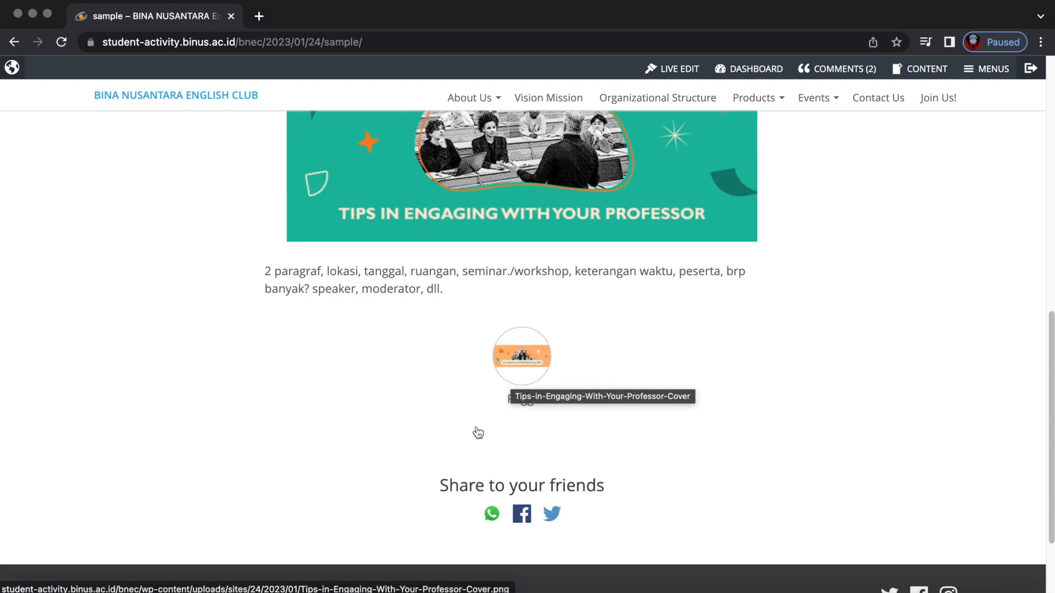
scroll(325, 245, down, 2)
scroll(327, 245, up, 2)
Highlight the post paragraph and the author's name in the author box, then enable Live Edit.
drag(259, 270, 478, 291)
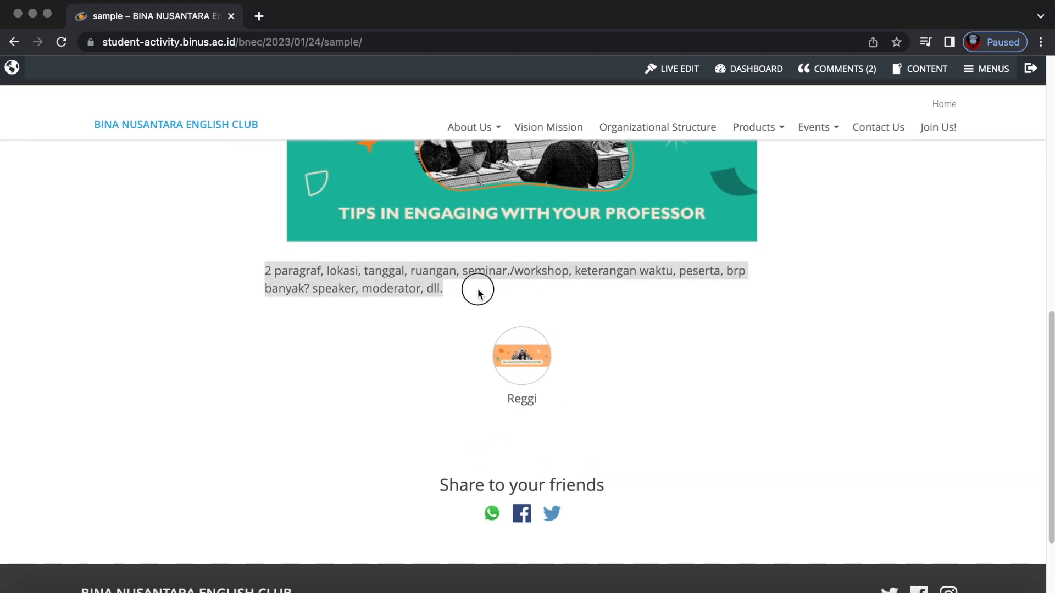
click(522, 400)
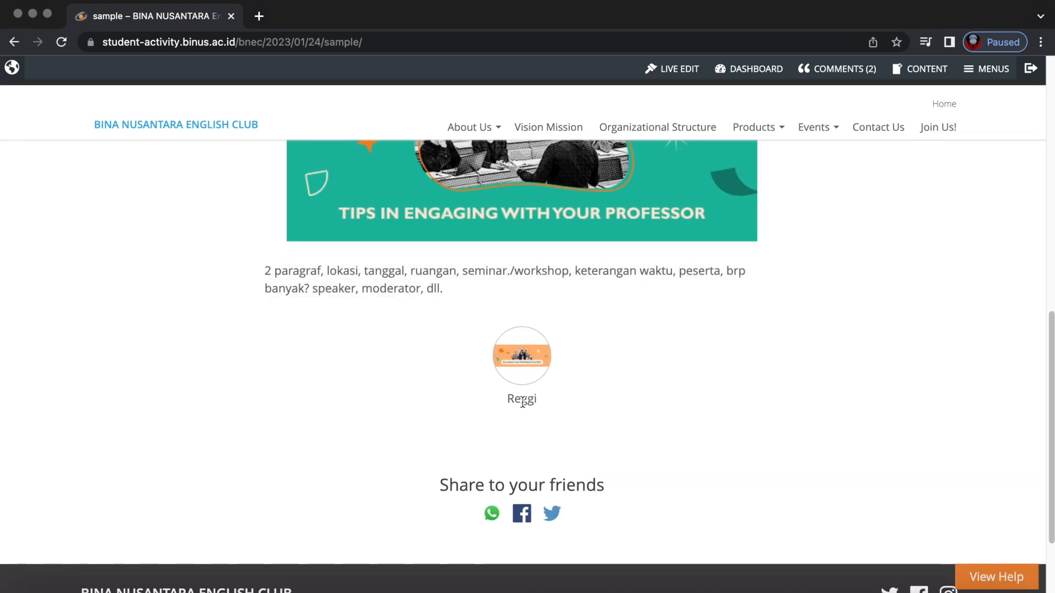
drag(508, 400, 567, 395)
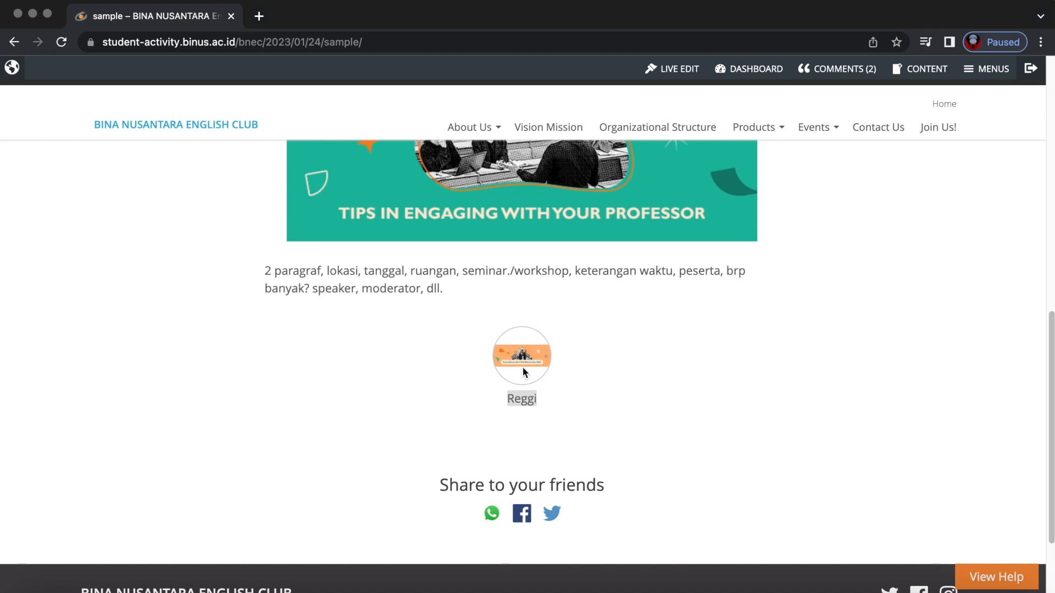
click(557, 419)
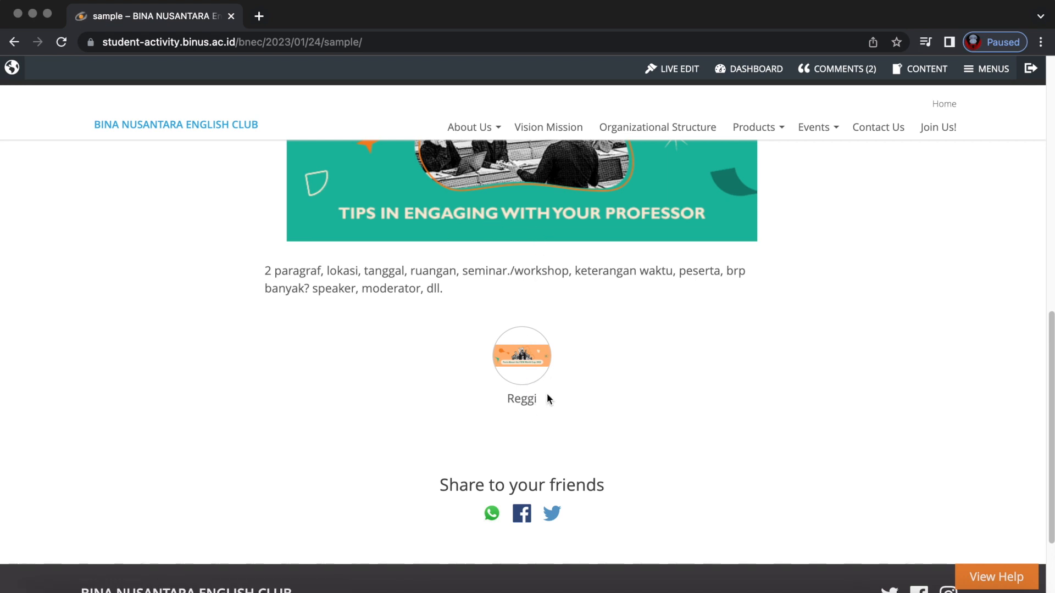
scroll(546, 393, up, 5)
click(678, 68)
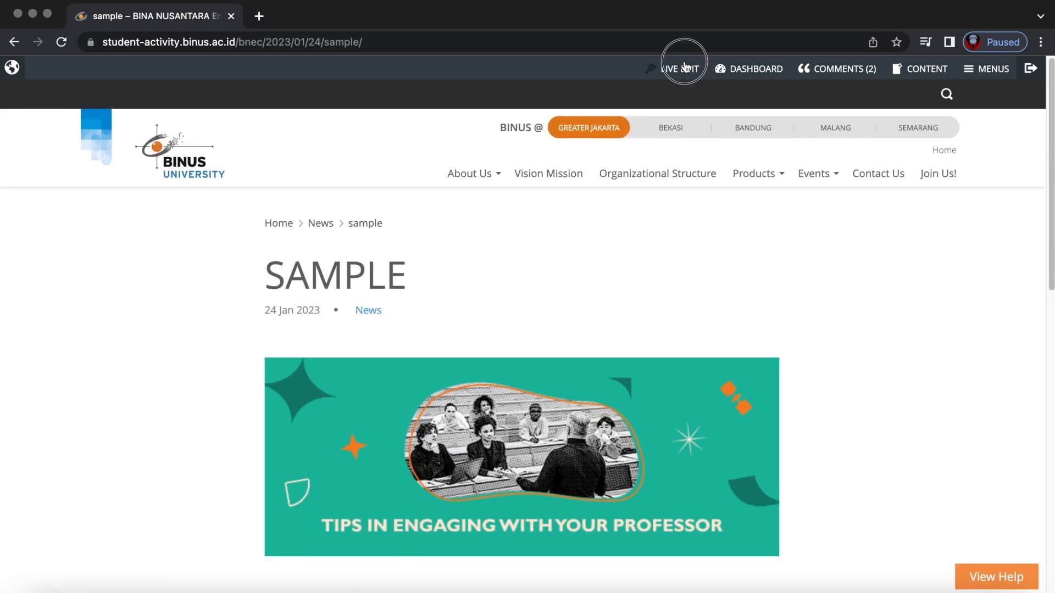
Open the sample post in Glance Control, move it to Trash, and close the overlay.
click(560, 203)
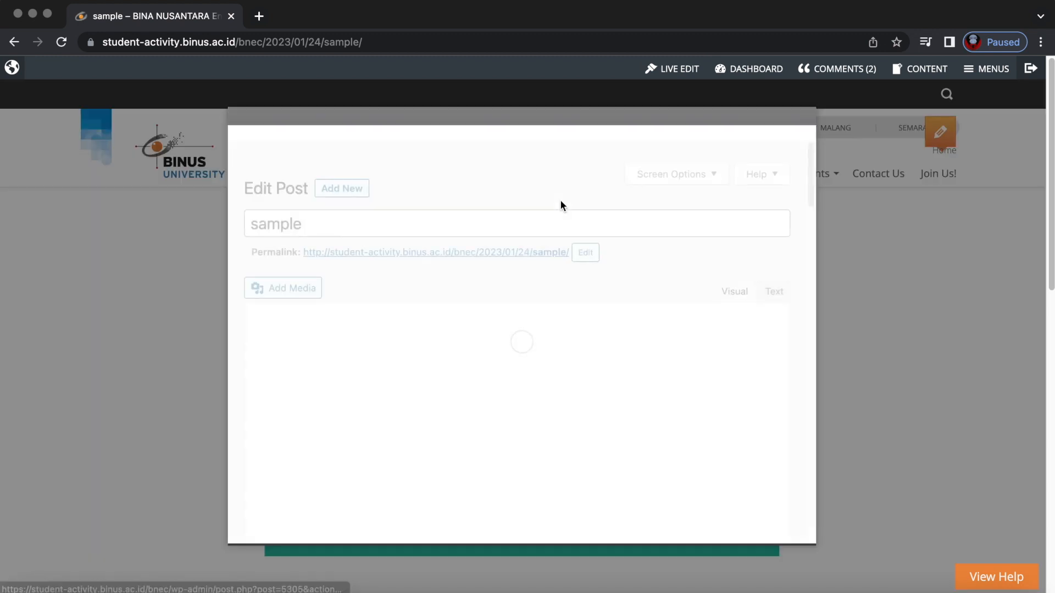
scroll(578, 386, down, 10)
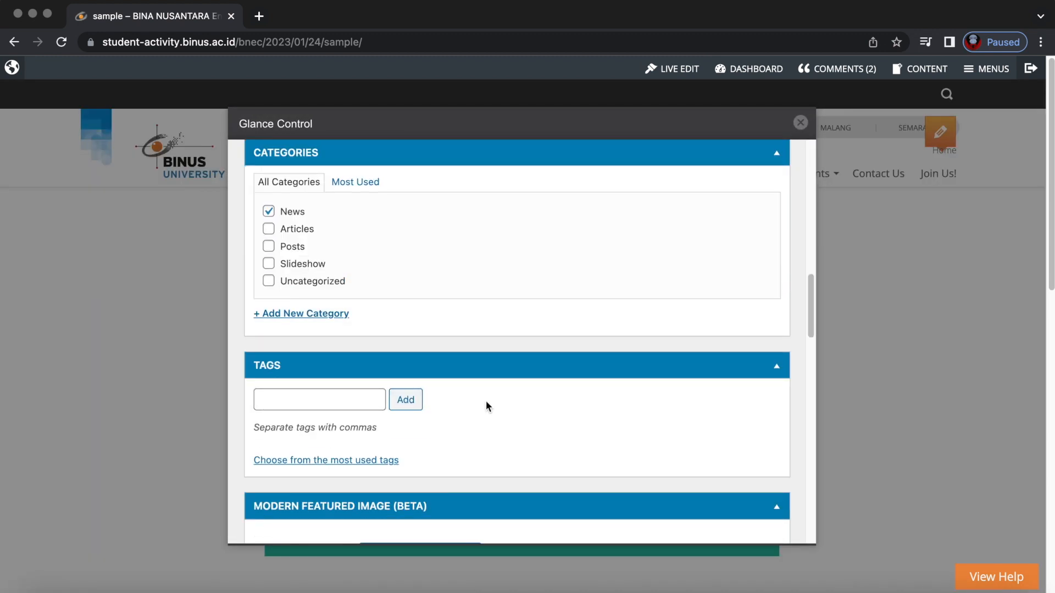
scroll(459, 432, down, 8)
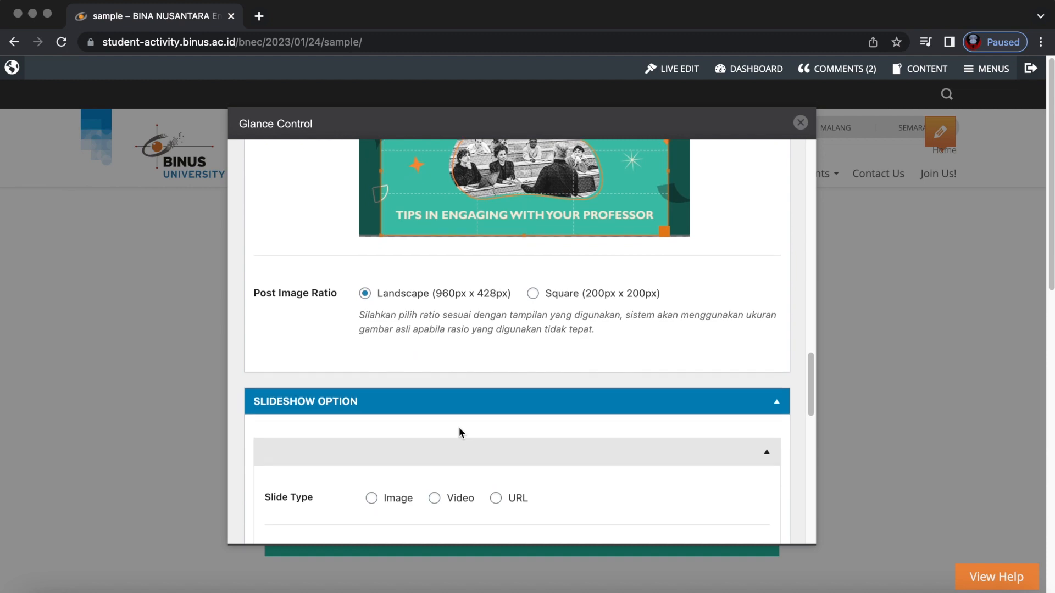
scroll(459, 429, down, 10)
scroll(460, 428, up, 15)
scroll(460, 427, up, 10)
click(283, 341)
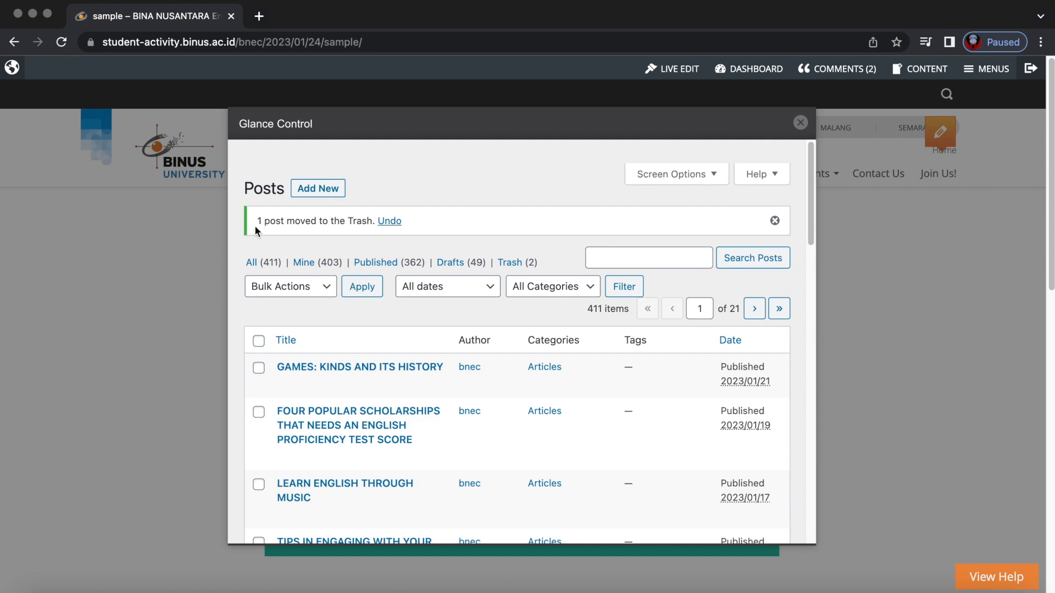
click(799, 122)
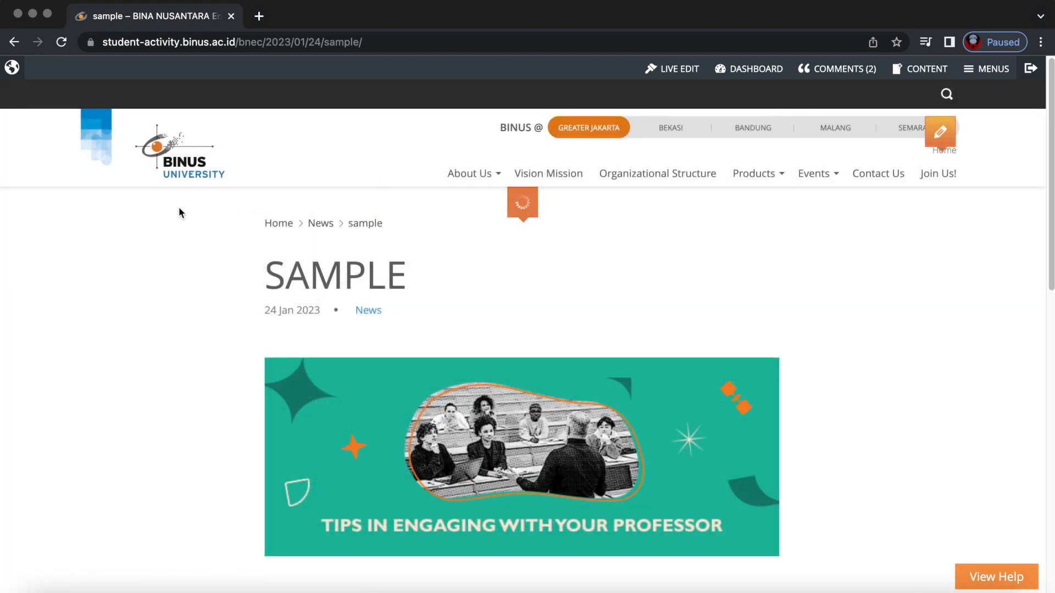
Return home via the BINUS logo, scroll to News and Articles, and open the CONTENT dropdown.
click(178, 174)
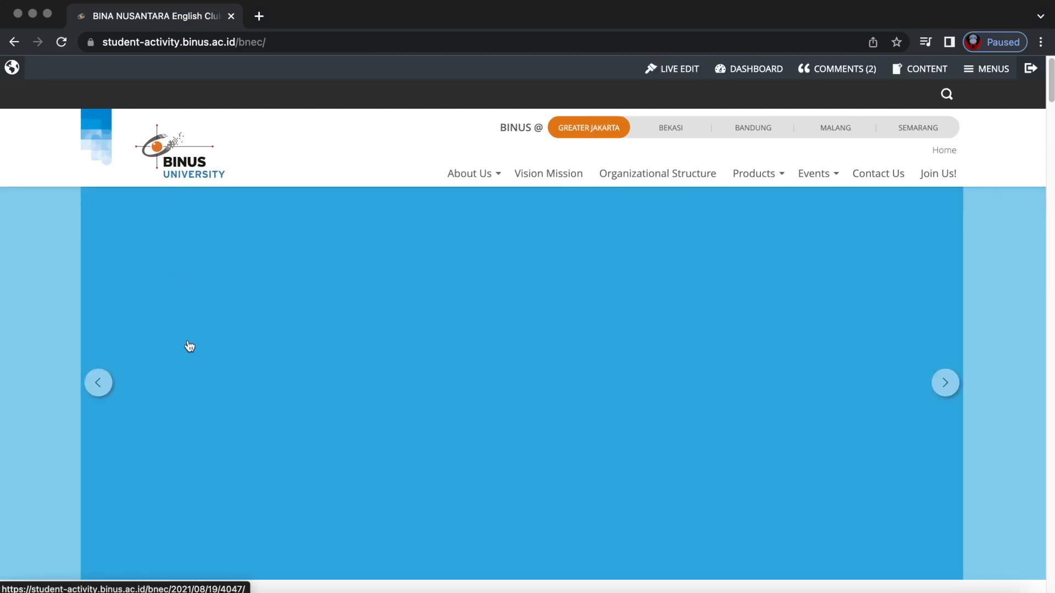
scroll(223, 421, down, 20)
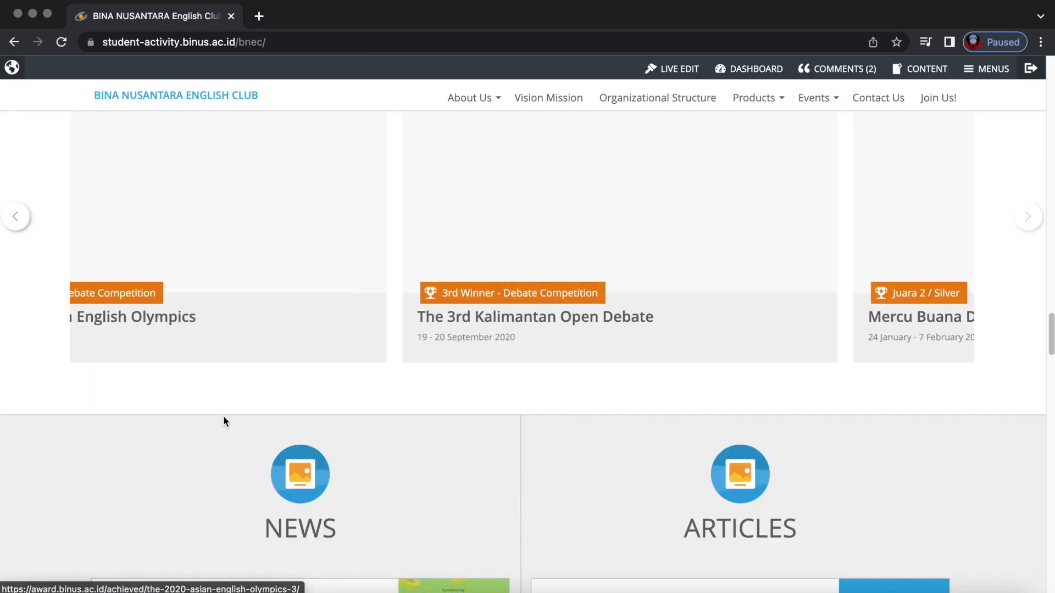
scroll(223, 418, down, 8)
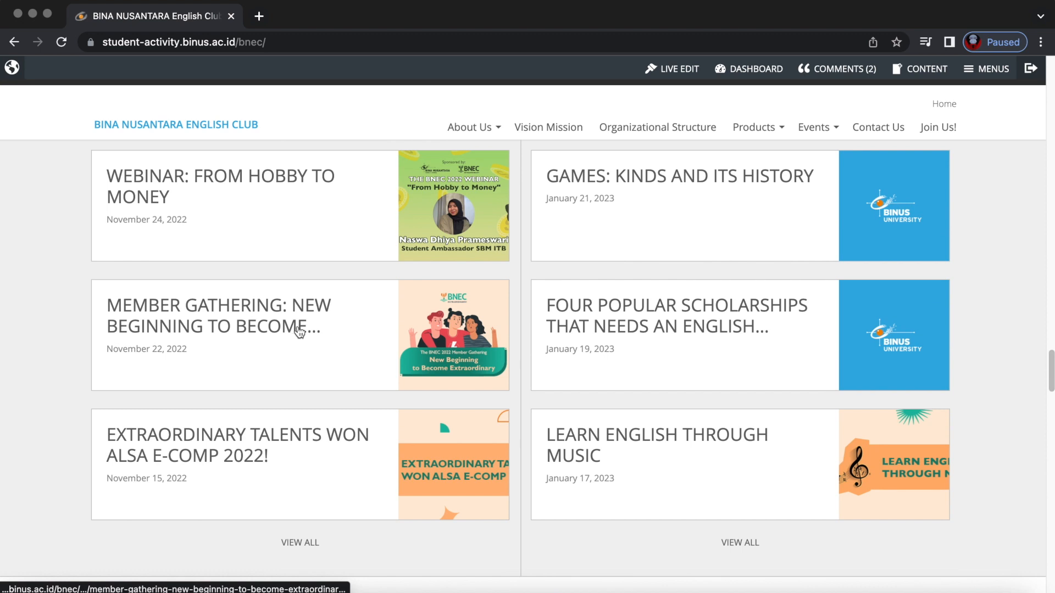
scroll(585, 336, up, 2)
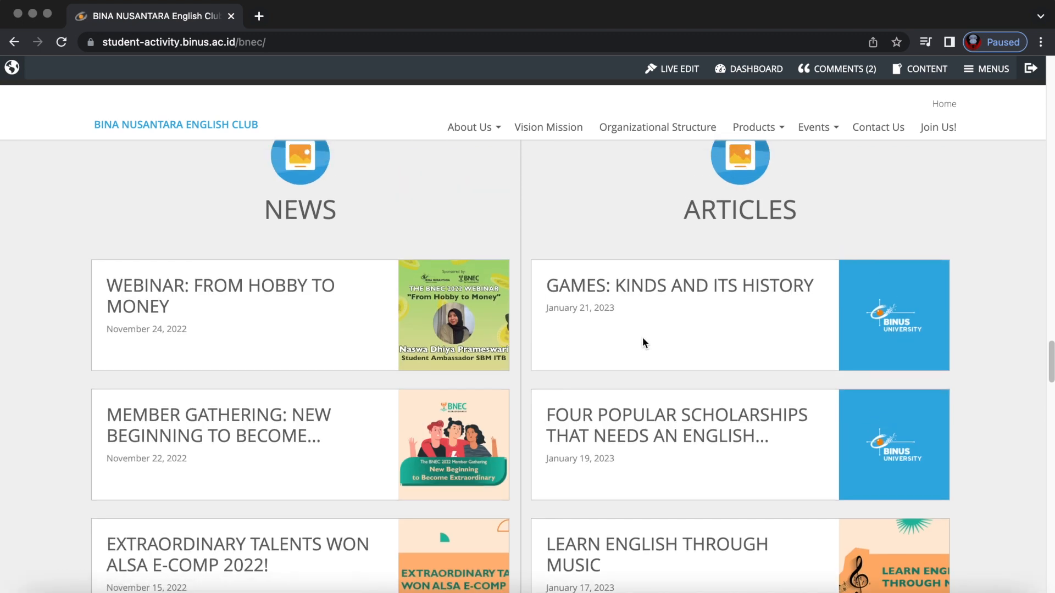
scroll(642, 337, up, 1)
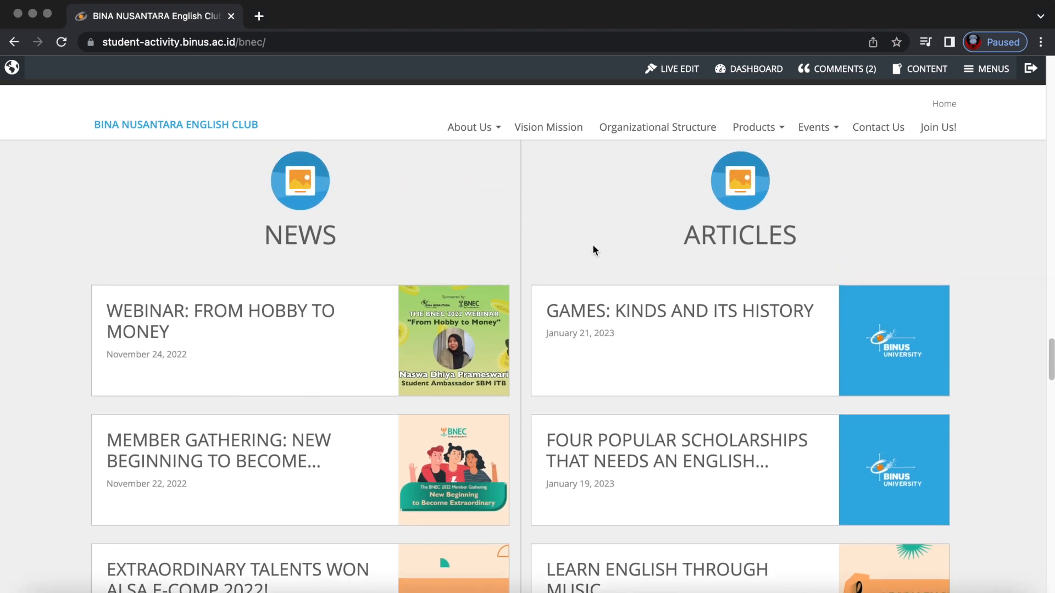
click(919, 70)
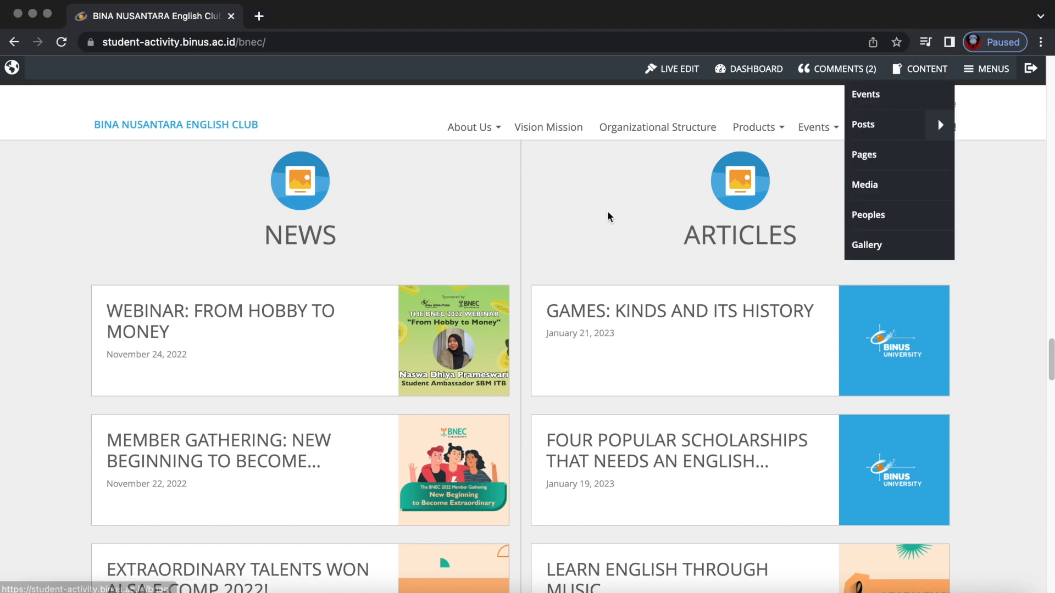
scroll(642, 200, up, 2)
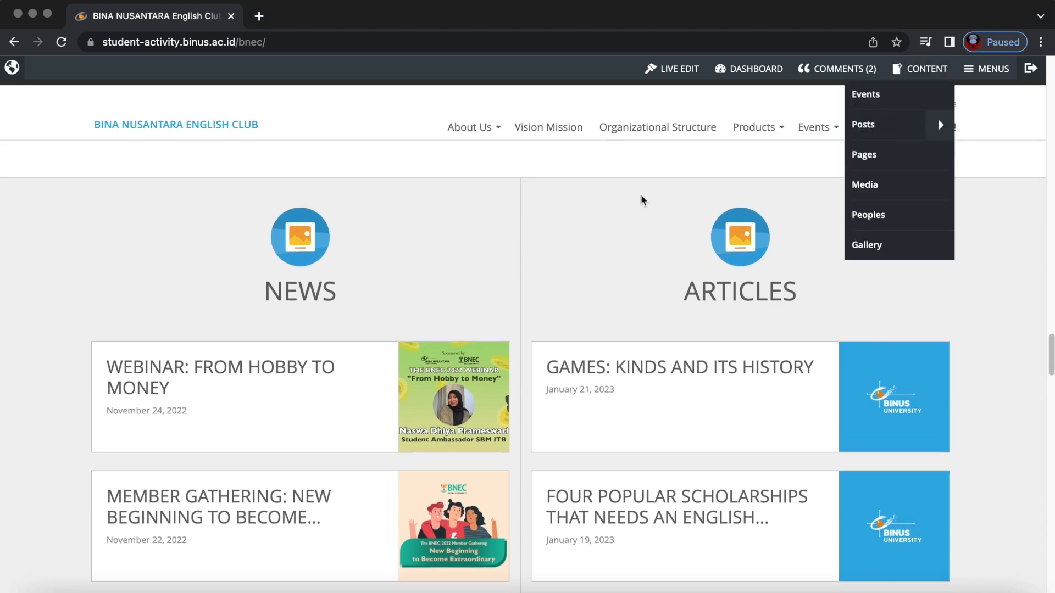
With Live Edit on, add a new post to the ARTICLES section.
click(930, 66)
click(678, 68)
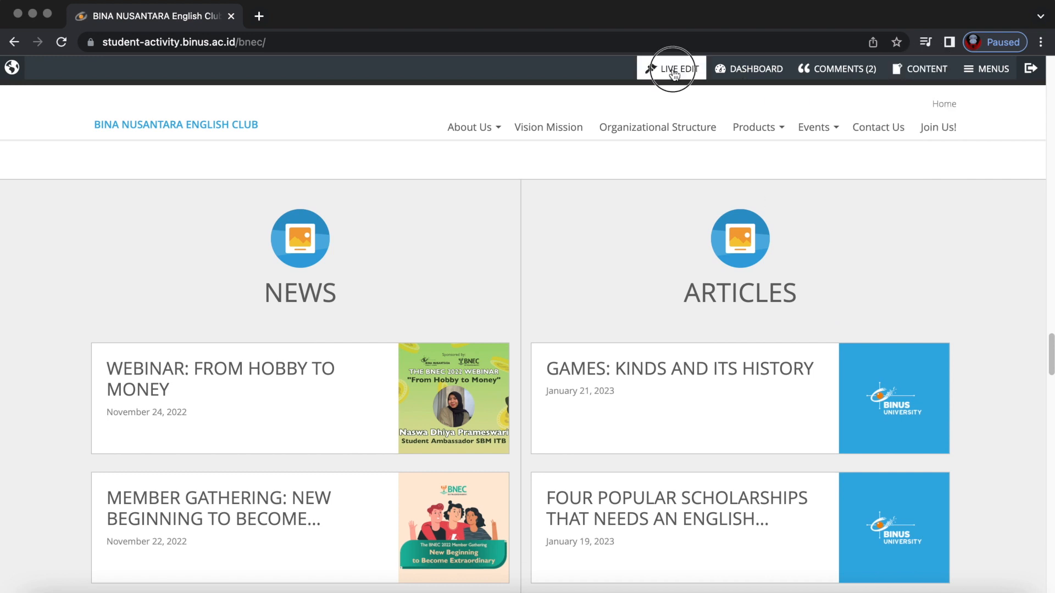
mouse_move(744, 195)
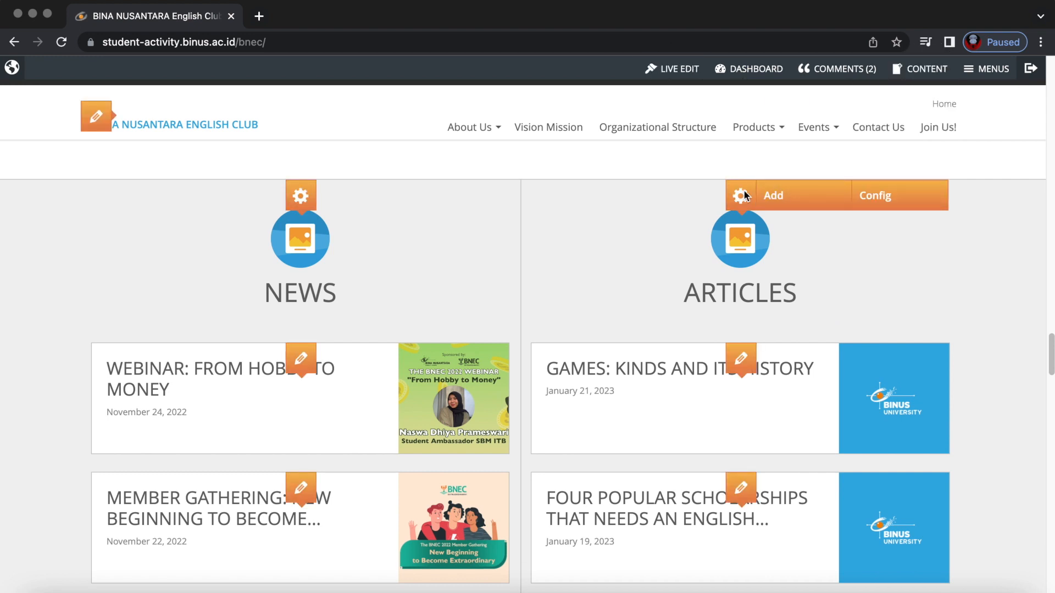
click(793, 197)
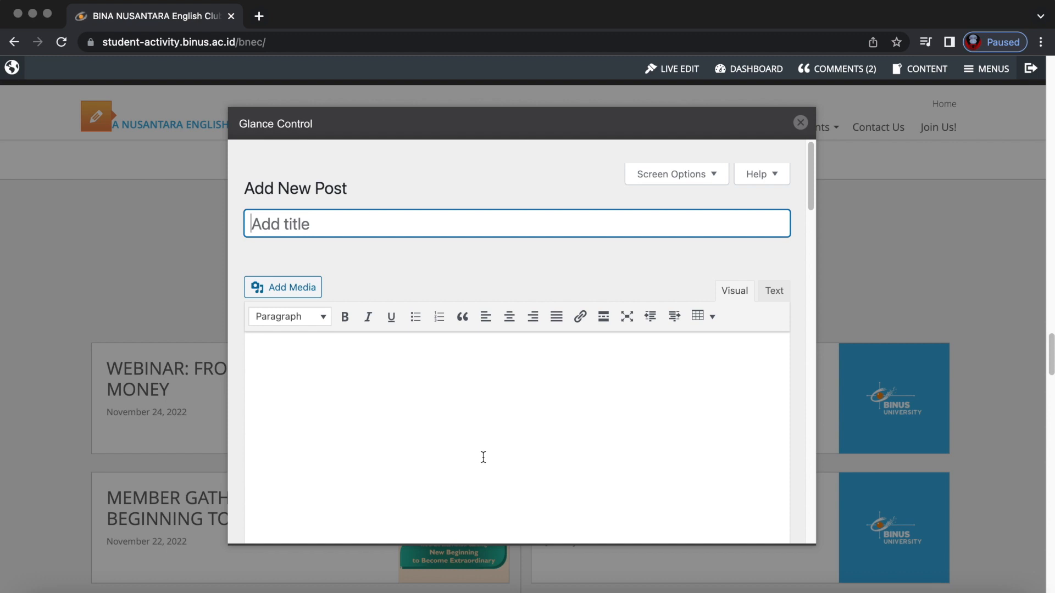
Review the blank Add New Post form, from body text down to the Landscape image ratio.
scroll(470, 475, down, 3)
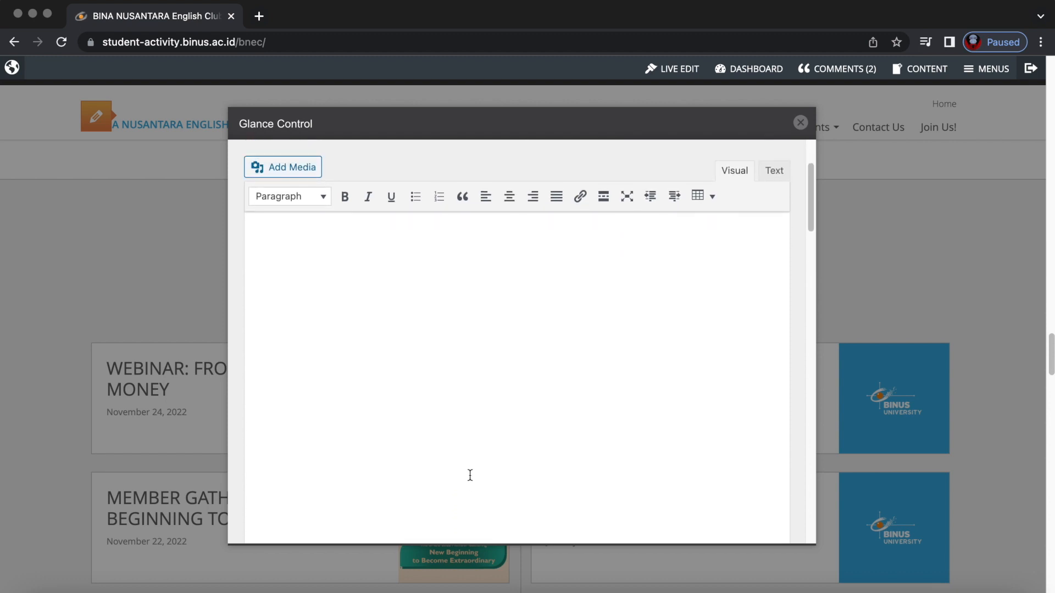
scroll(322, 214, up, 2)
click(330, 333)
scroll(342, 342, down, 5)
scroll(341, 345, down, 3)
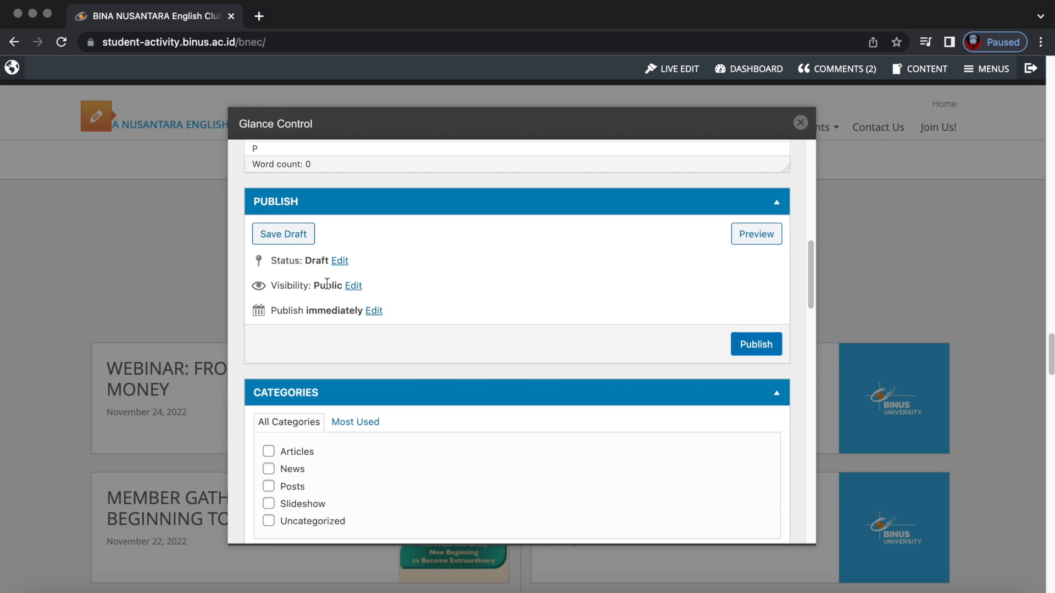
scroll(330, 352, down, 5)
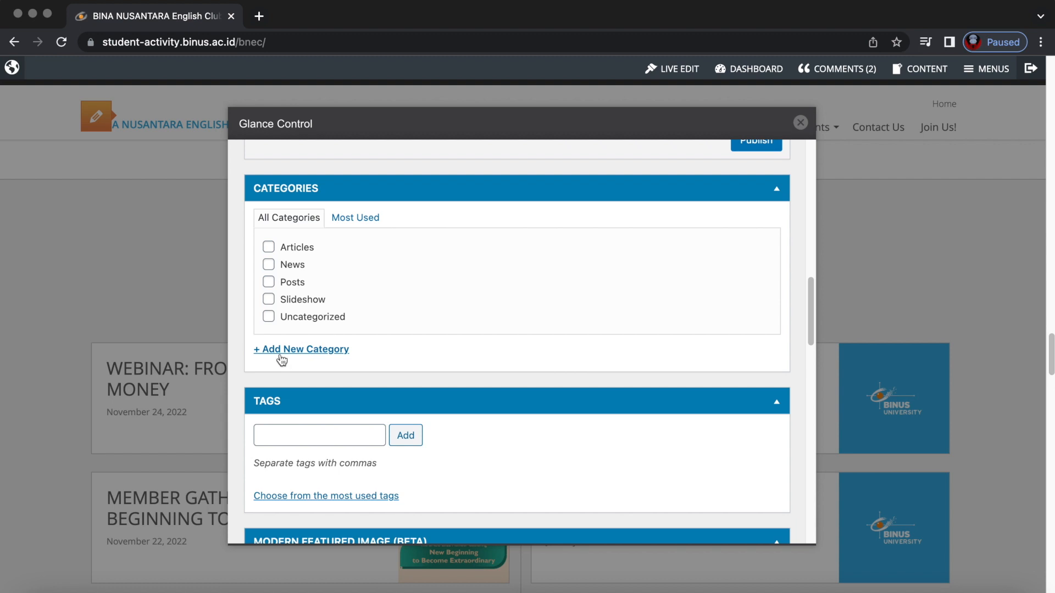
scroll(454, 368, down, 3)
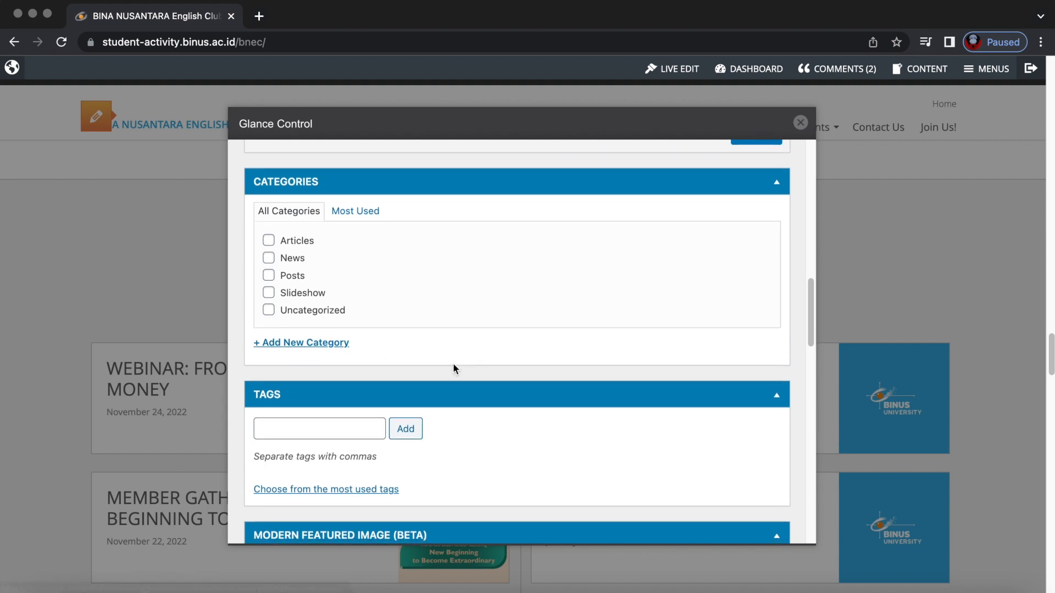
scroll(454, 369, down, 4)
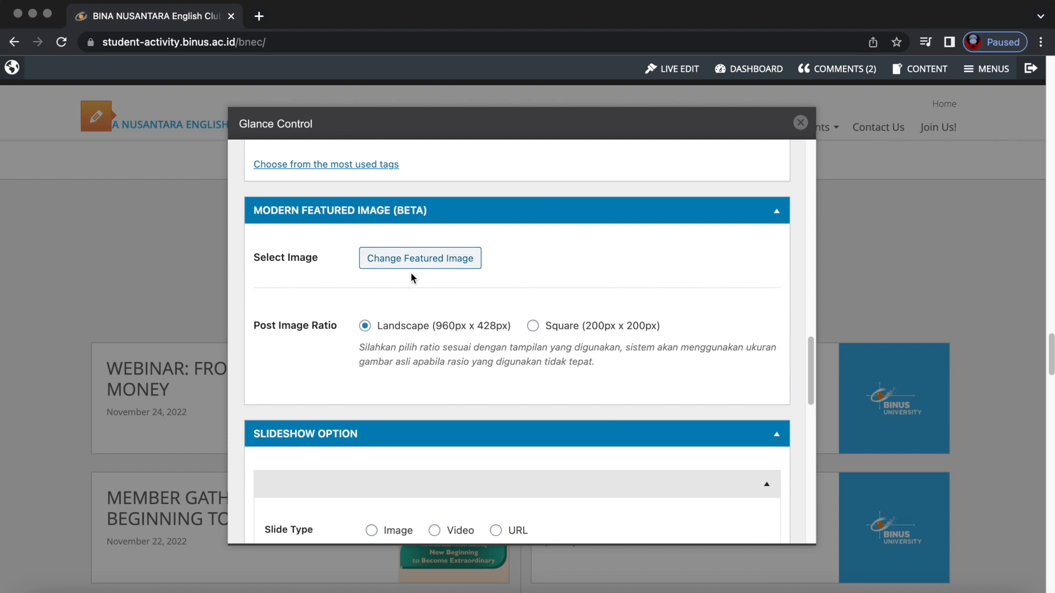
scroll(445, 310, up, 1)
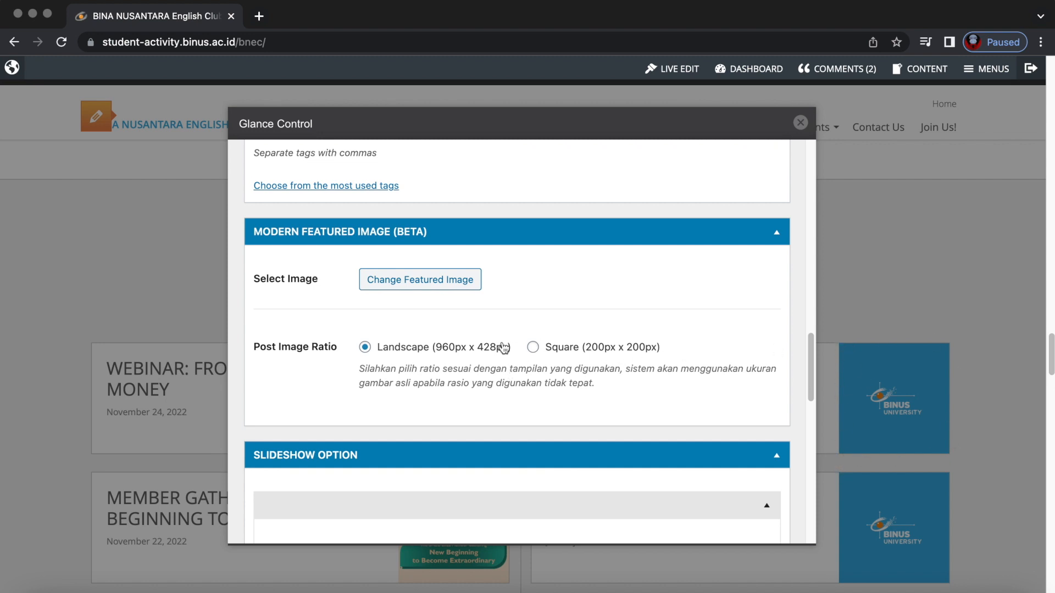
Set the Post Image Ratio to Square (200px x 200px).
click(534, 348)
click(364, 348)
click(532, 348)
Review the empty Slideshow Option and Content Author fields of the new post.
scroll(532, 354, down, 5)
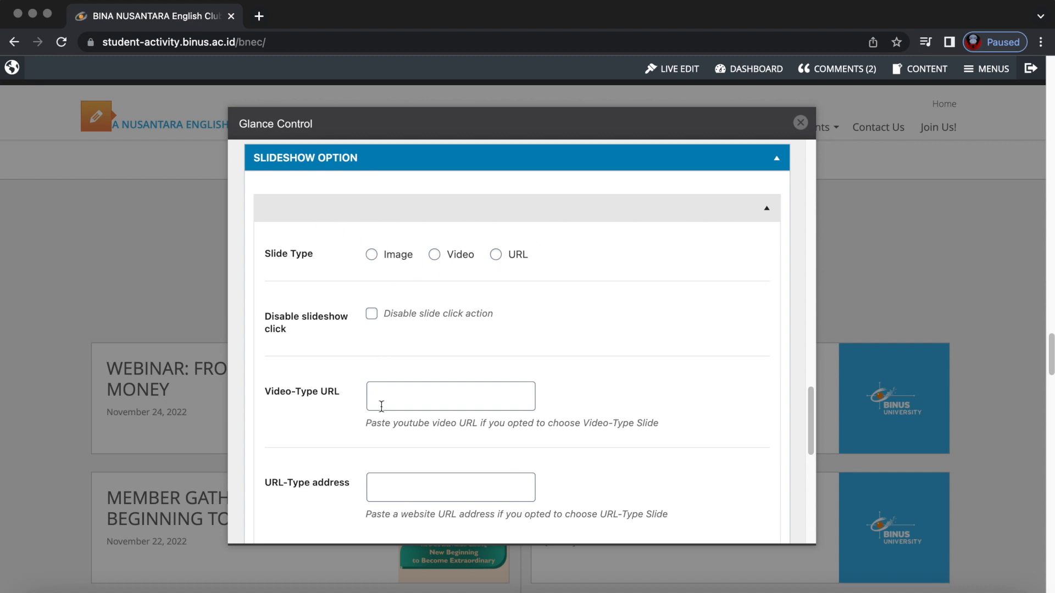
scroll(438, 447, down, 6)
scroll(438, 444, up, 6)
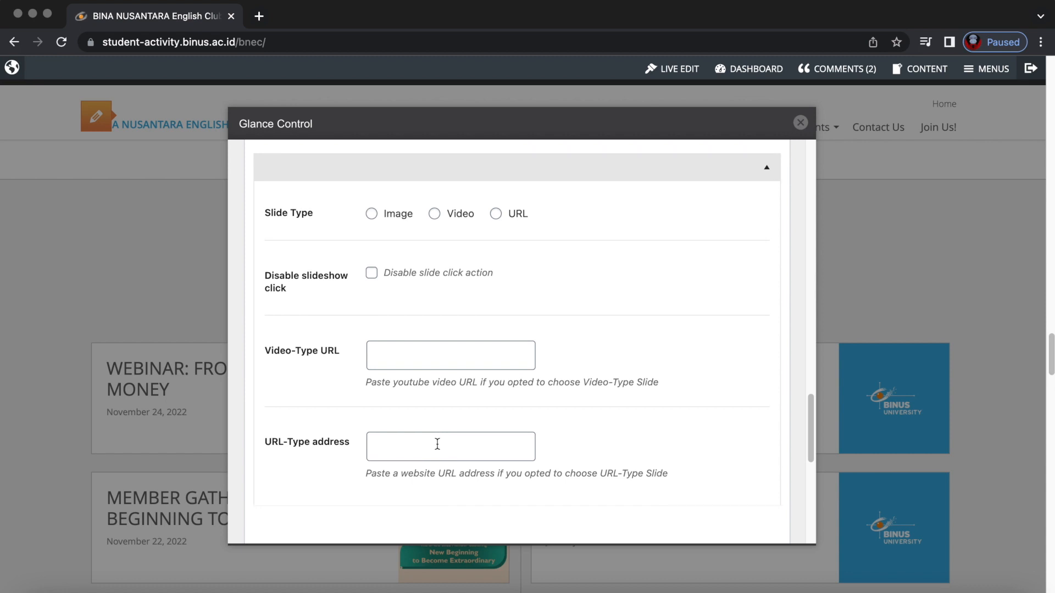
scroll(463, 429, down, 3)
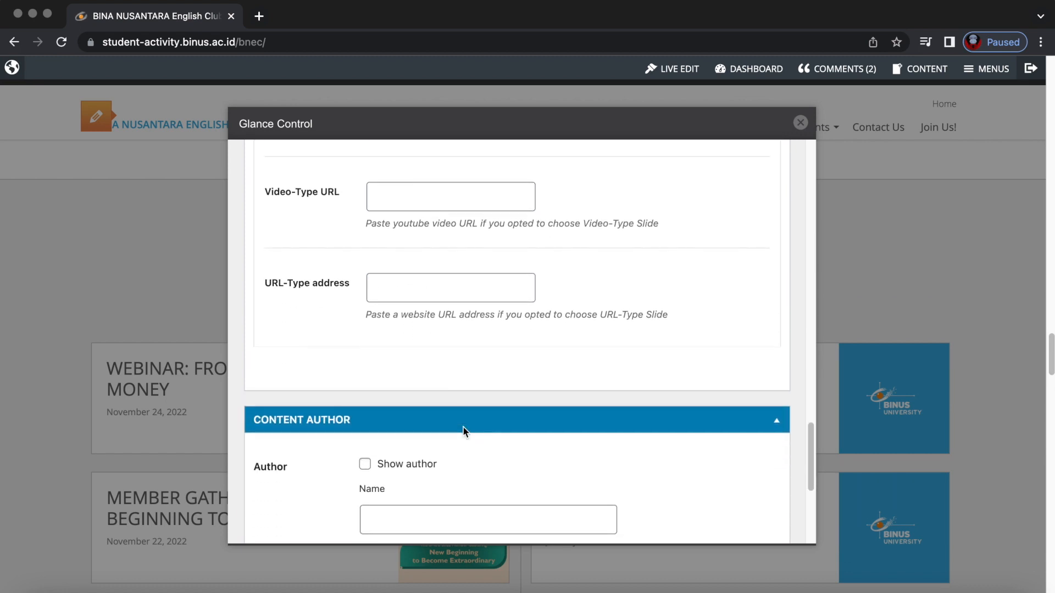
scroll(467, 417, up, 2)
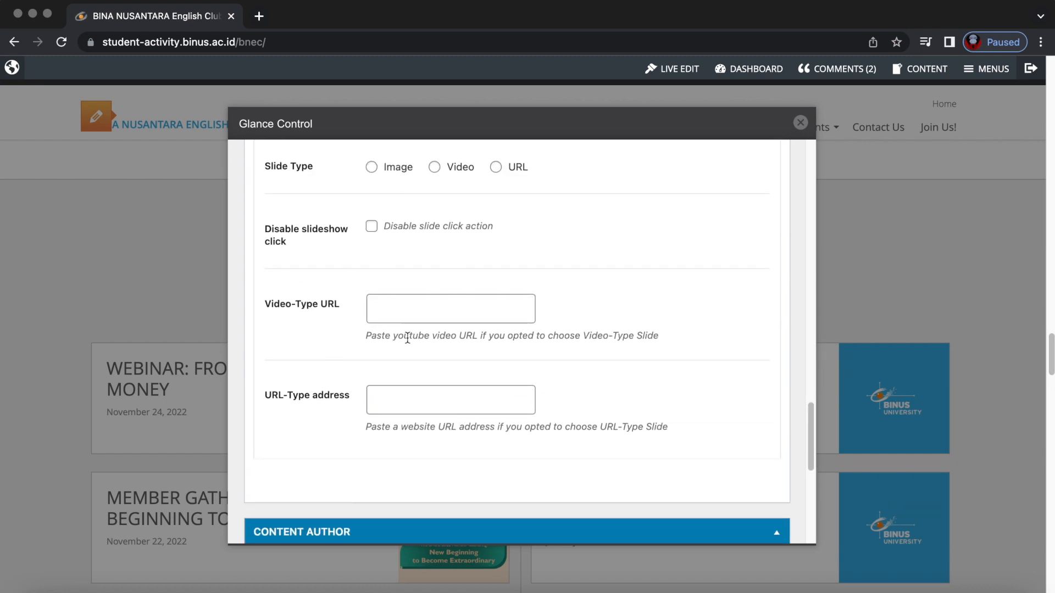
scroll(413, 347, up, 1)
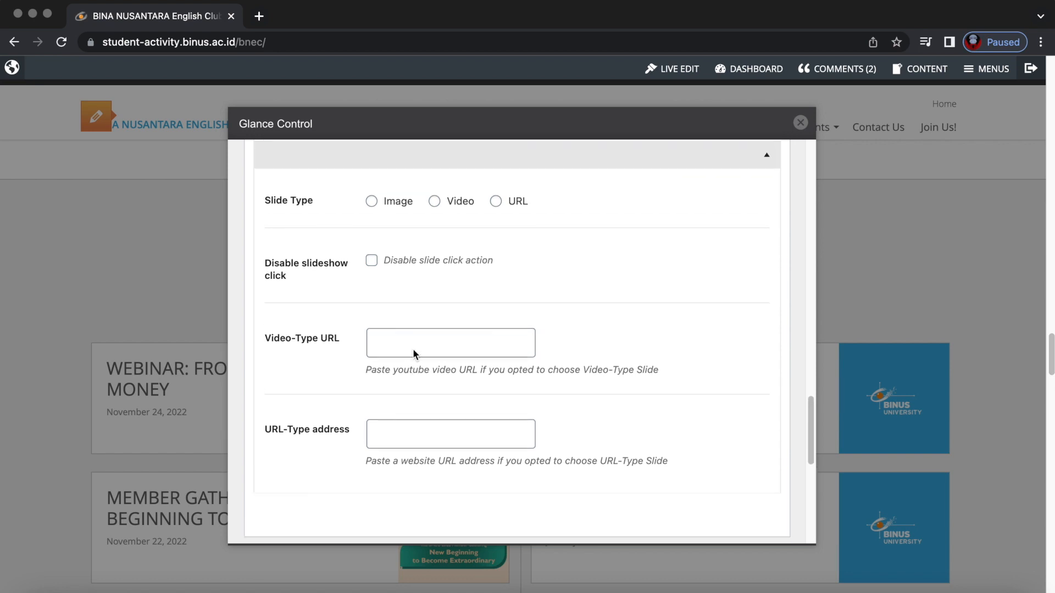
scroll(466, 381, down, 5)
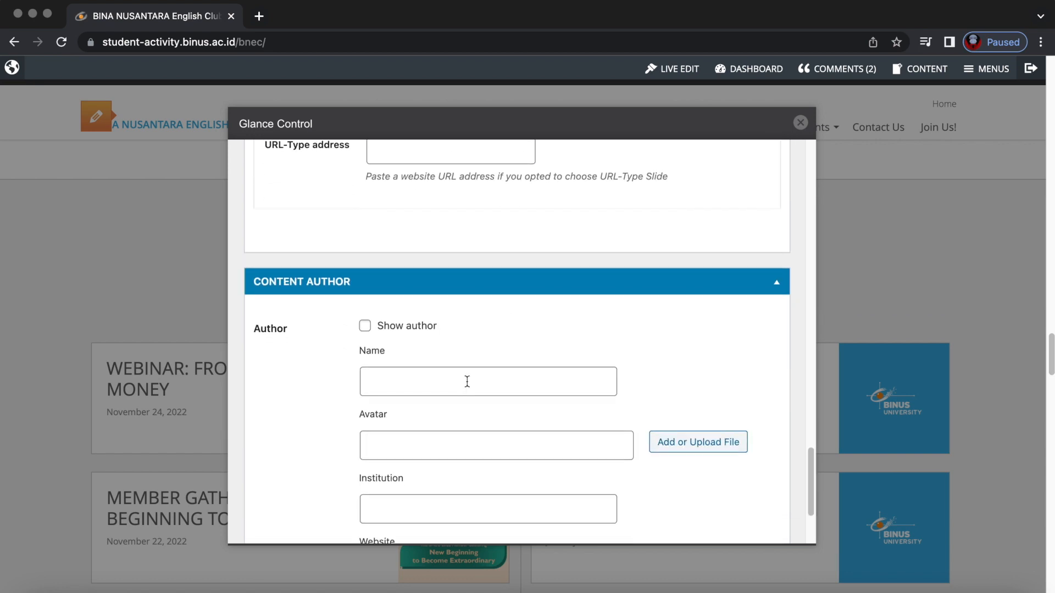
scroll(464, 351, down, 2)
scroll(308, 294, up, 1)
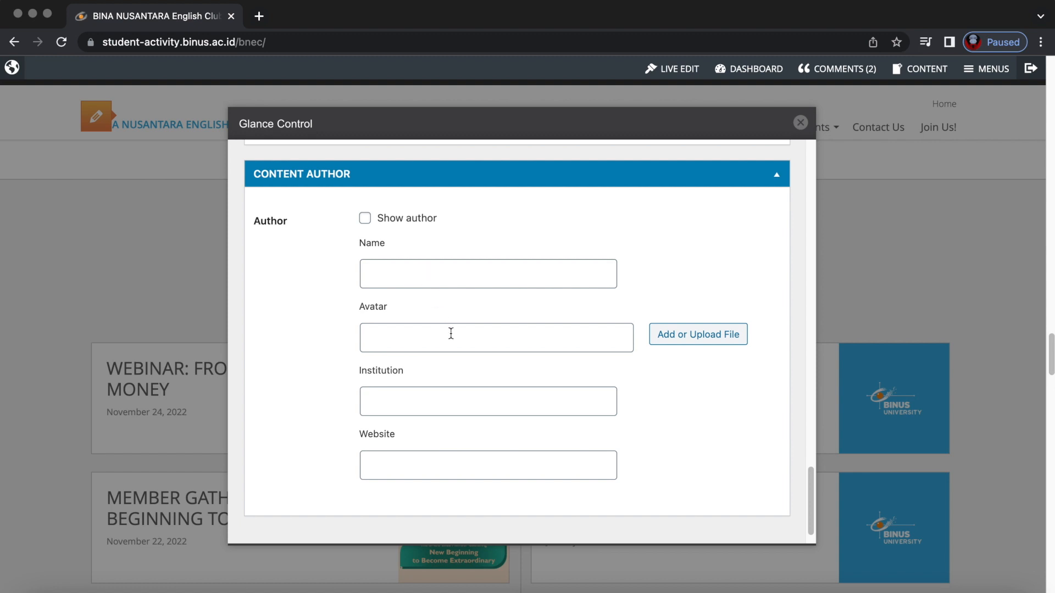
Close the post editor to return to the homepage's News and Articles sections.
scroll(492, 367, down, 2)
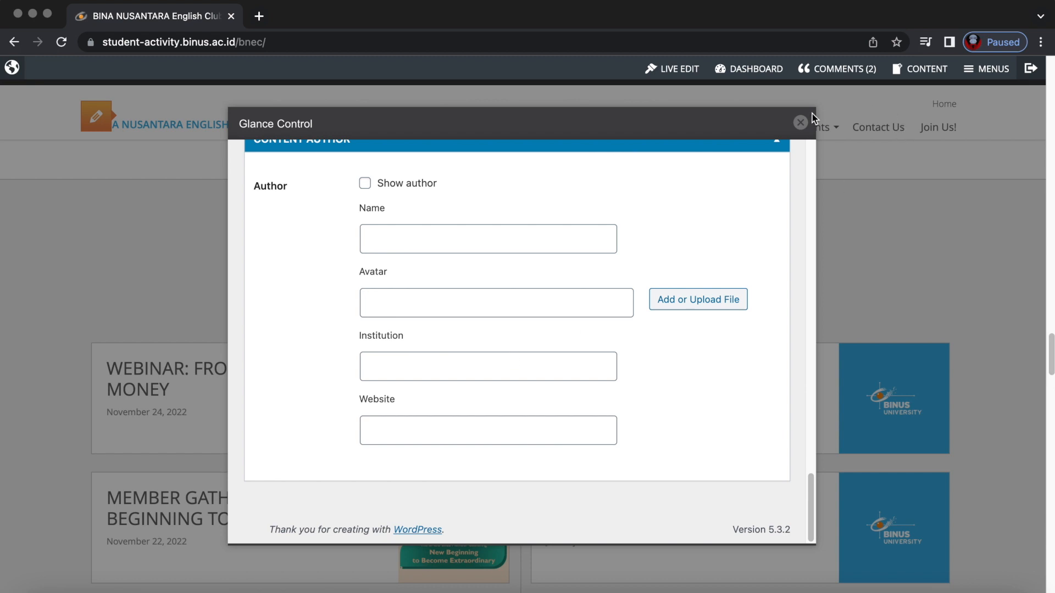
click(800, 122)
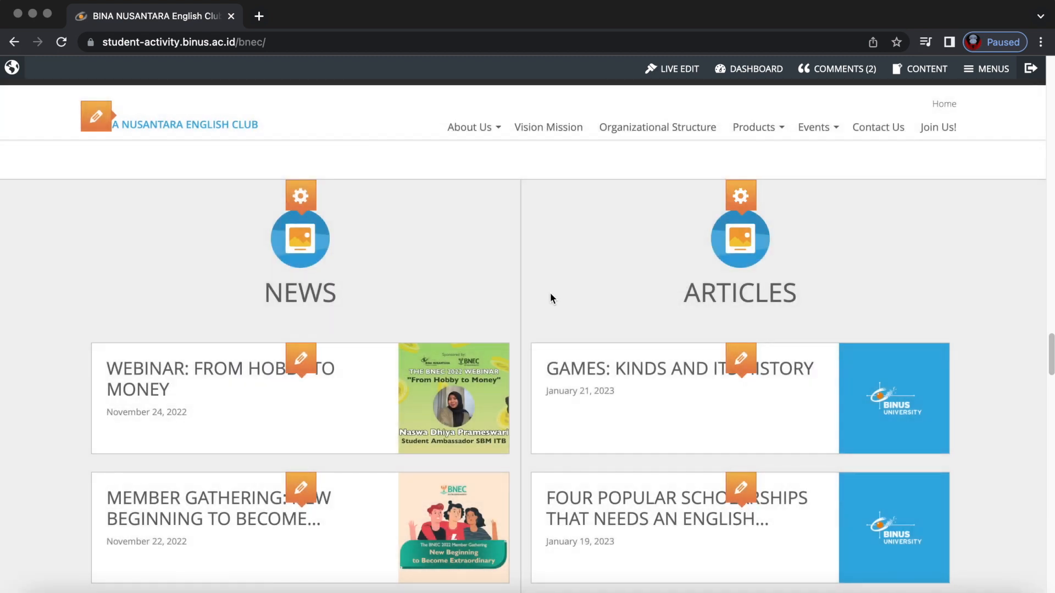
scroll(551, 298, down, 5)
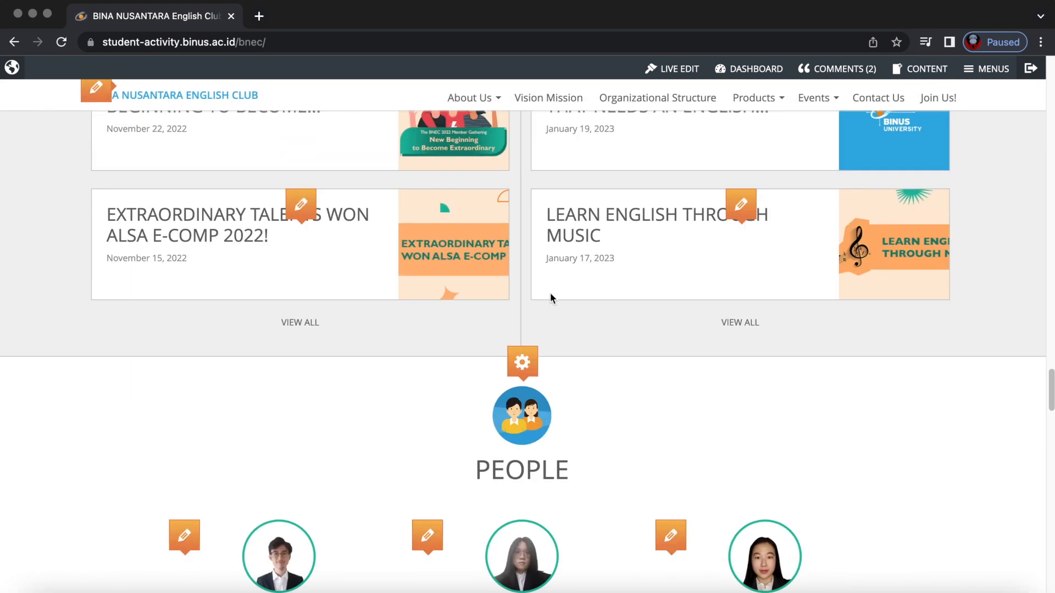
scroll(551, 299, up, 3)
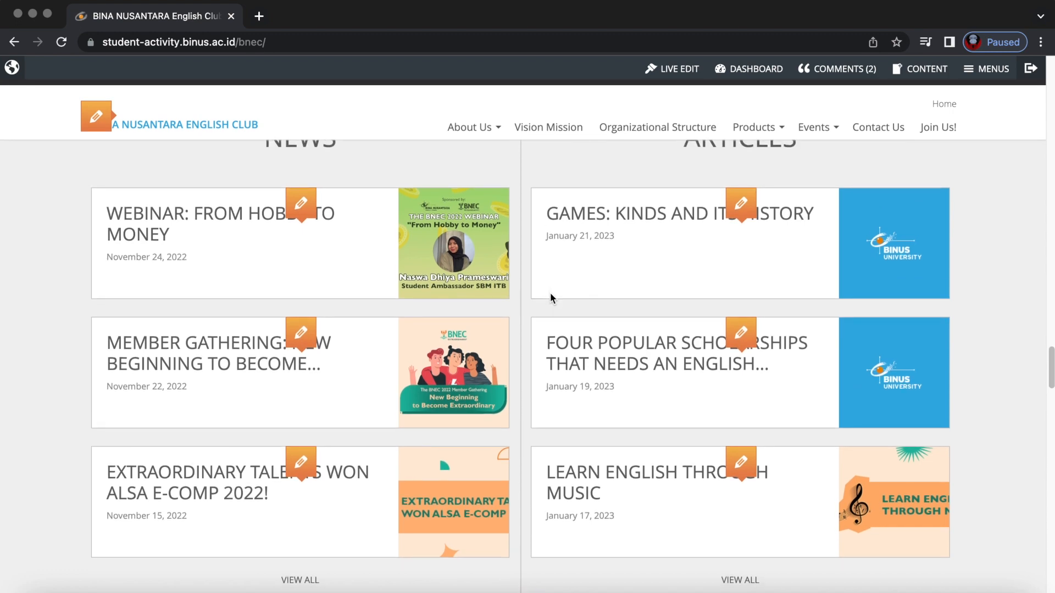
scroll(551, 297, up, 9)
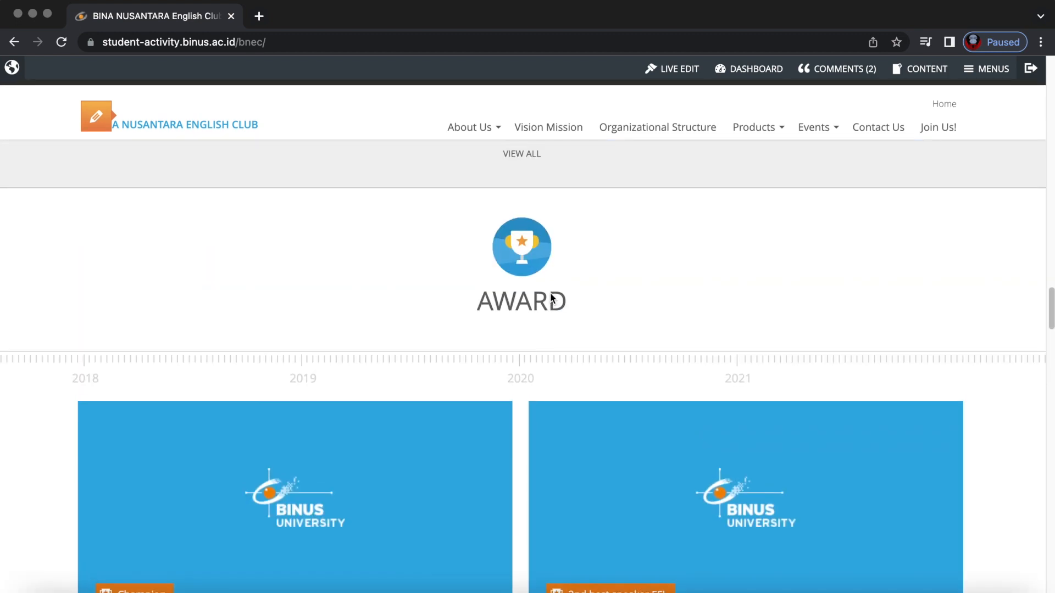
scroll(565, 316, up, 1)
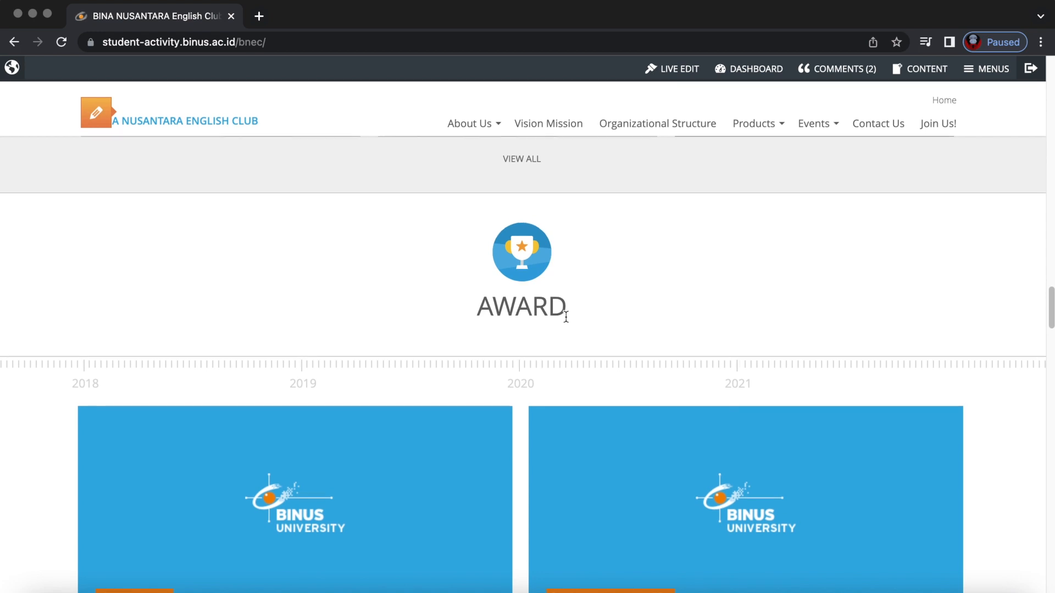
scroll(566, 317, down, 5)
click(643, 362)
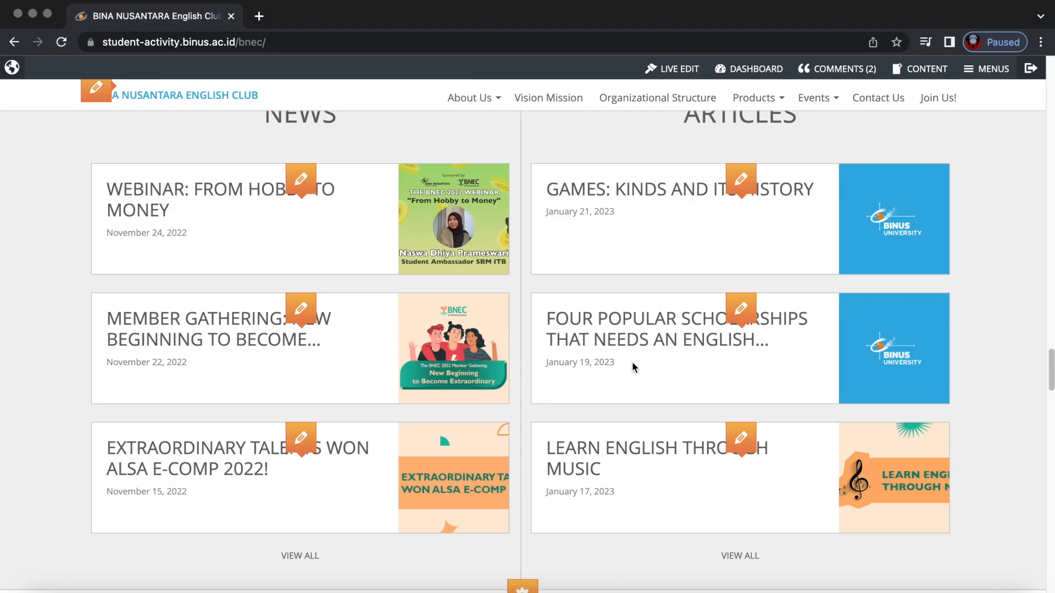
scroll(632, 362, down, 10)
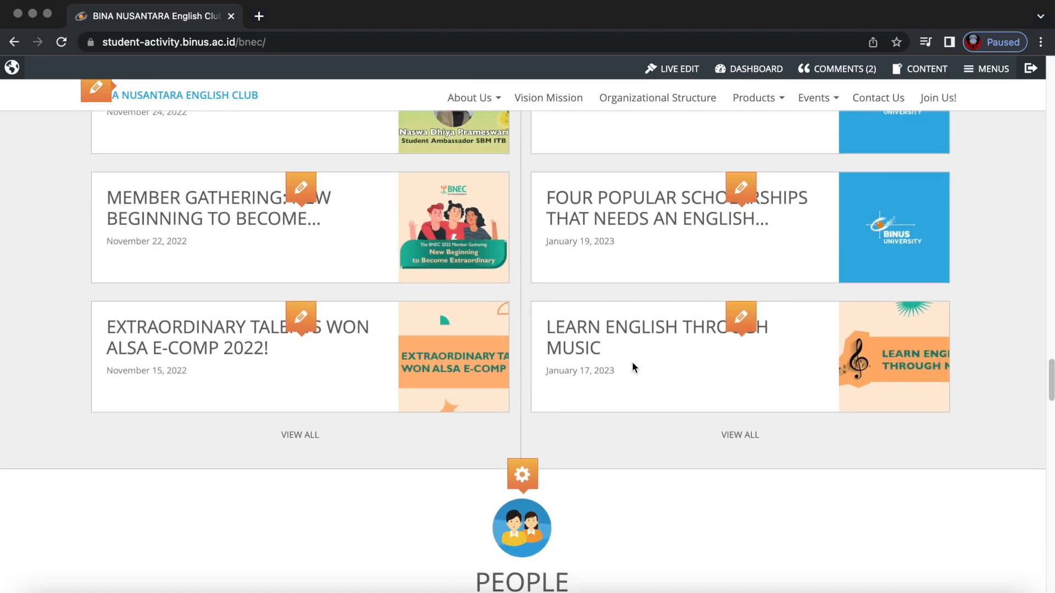
scroll(631, 364, up, 2)
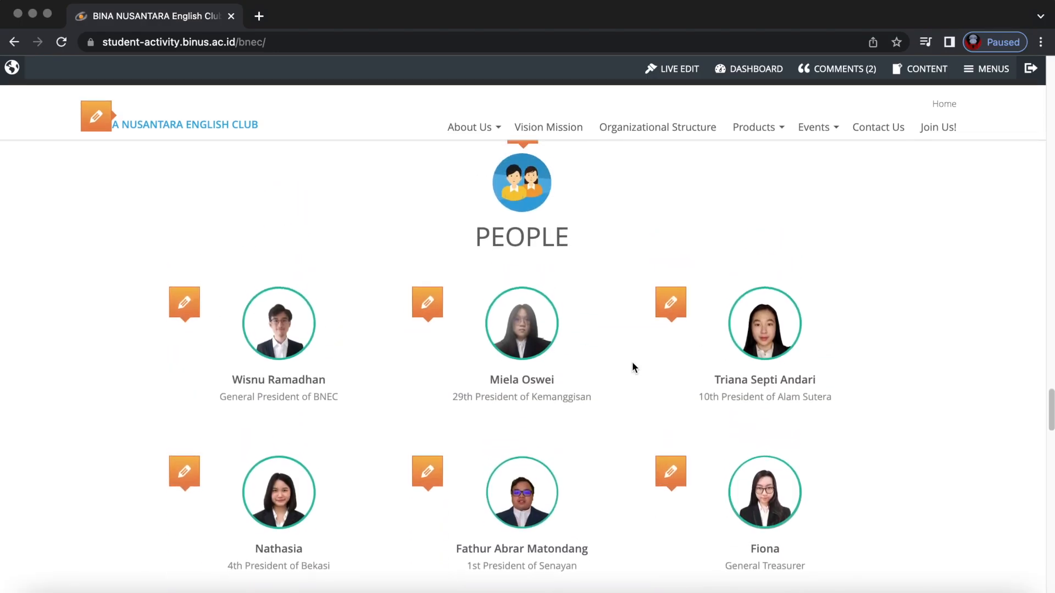
scroll(633, 366, up, 1)
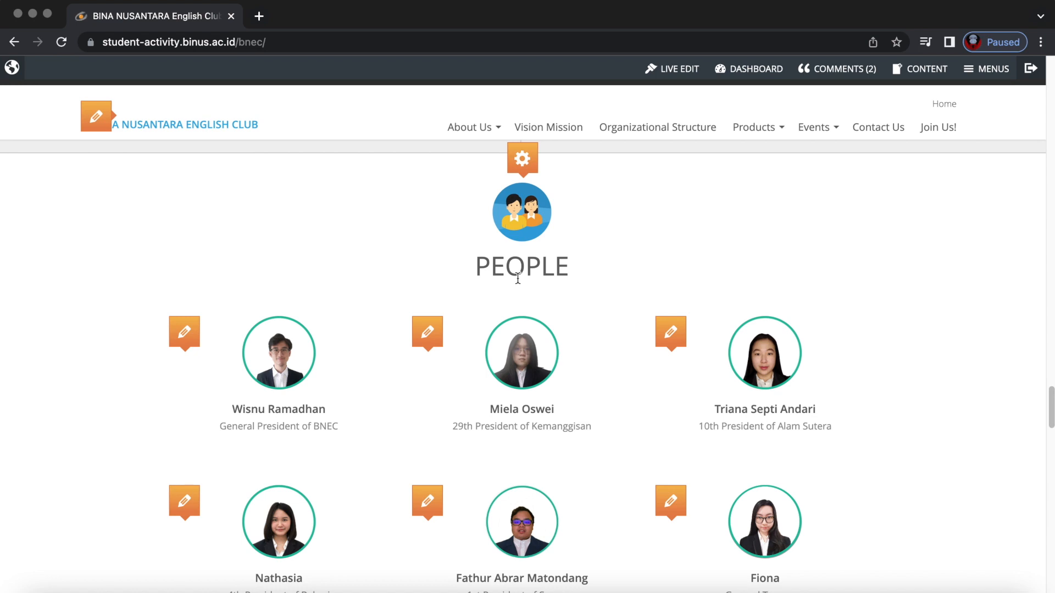
click(678, 71)
scroll(588, 341, down, 1)
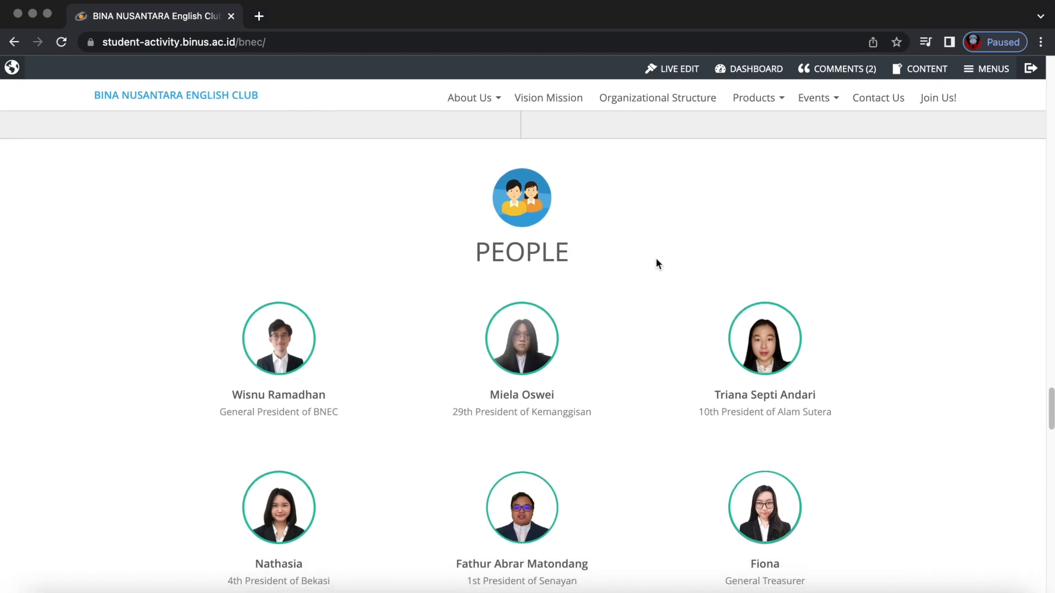
click(671, 70)
mouse_move(530, 146)
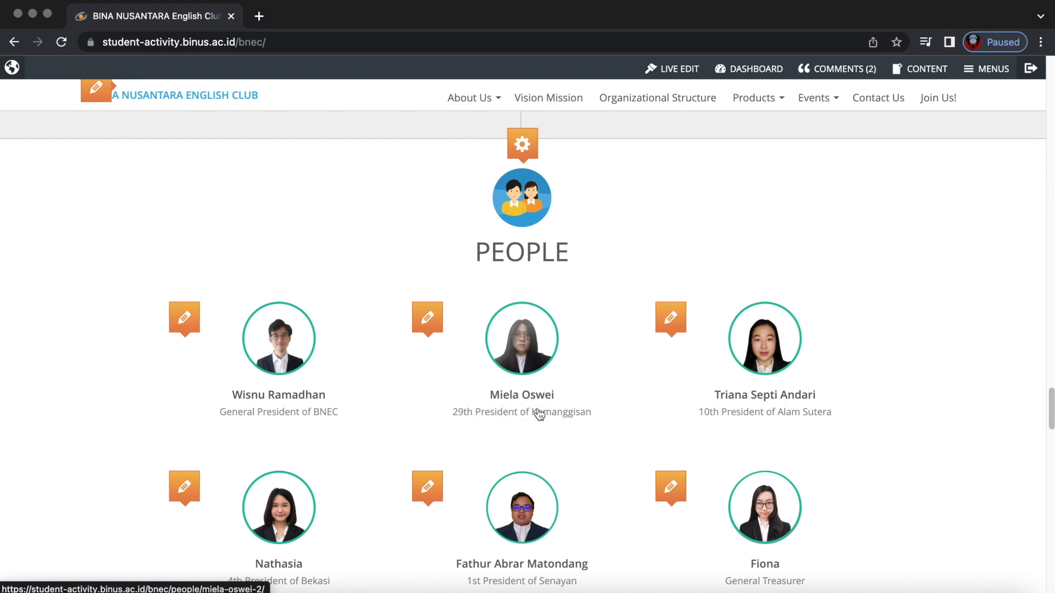
mouse_move(189, 324)
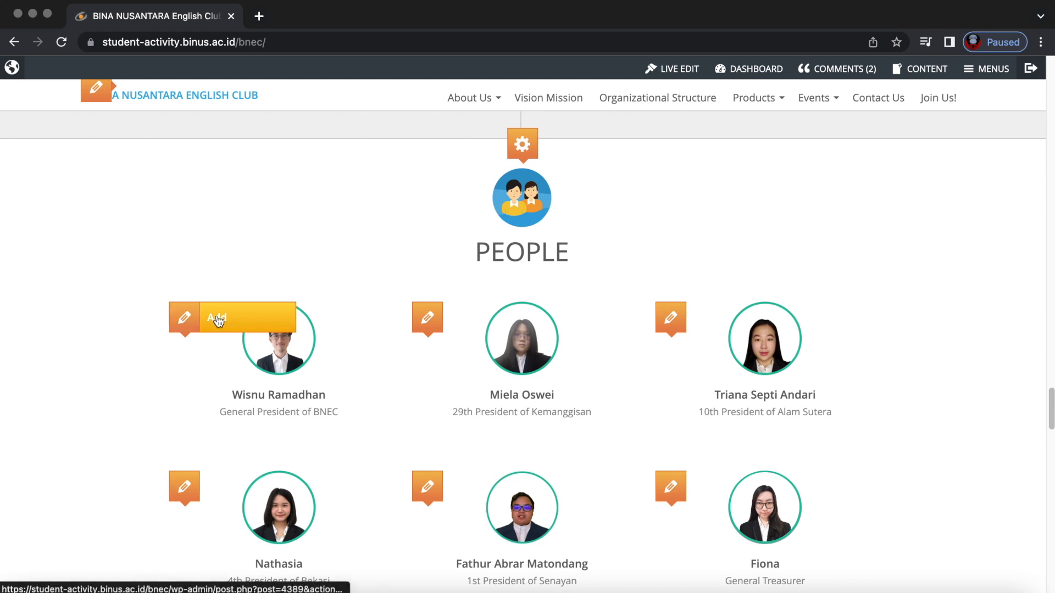
Open the General President of BNEC's profile and, in live edit, open its post editor.
click(291, 372)
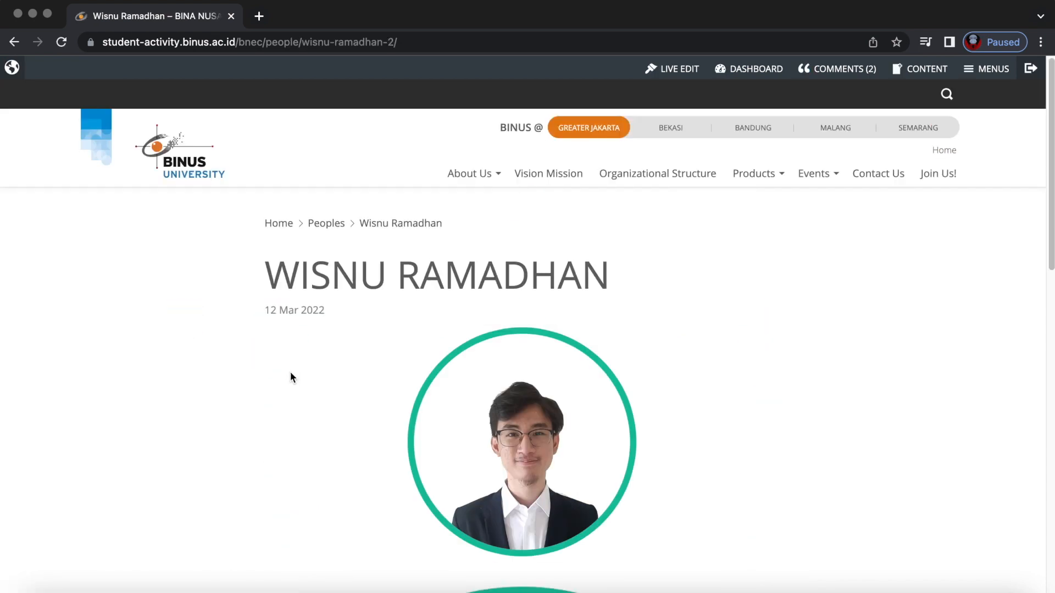
scroll(634, 347, down, 3)
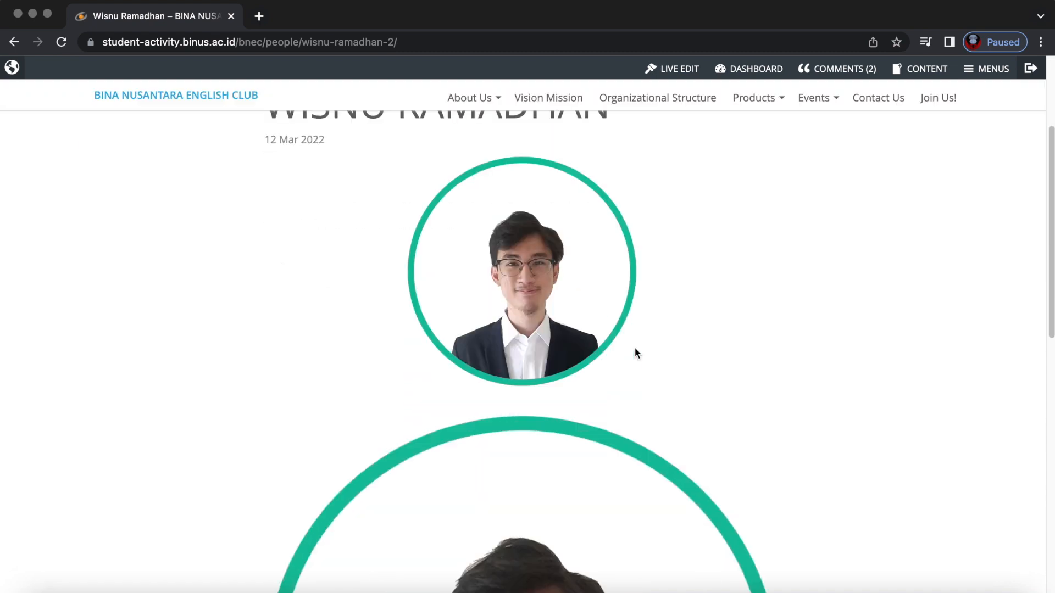
scroll(634, 347, down, 10)
scroll(634, 347, down, 3)
scroll(634, 347, up, 15)
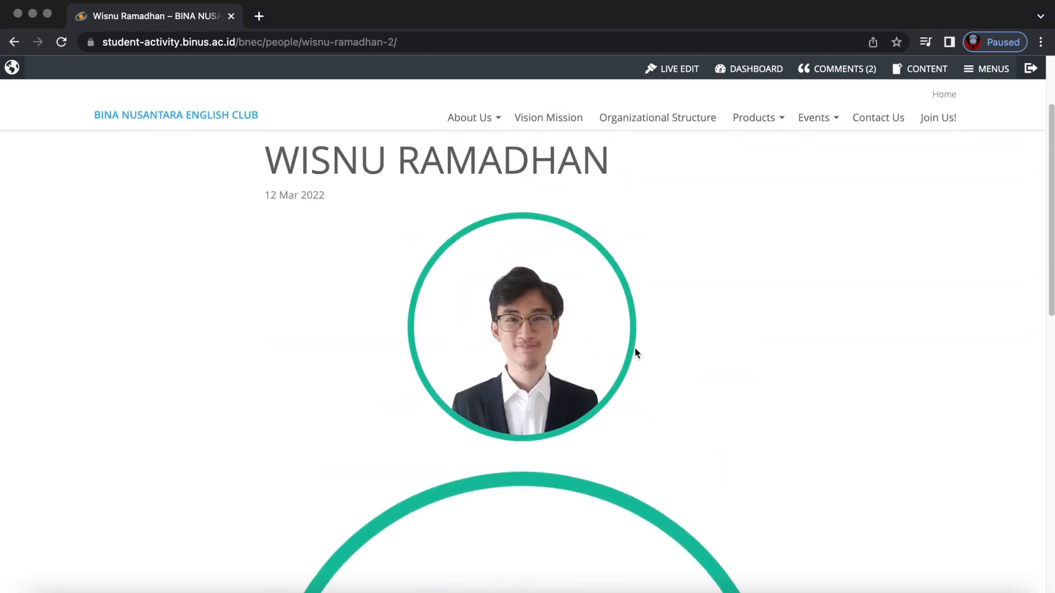
click(686, 75)
mouse_move(523, 202)
click(557, 201)
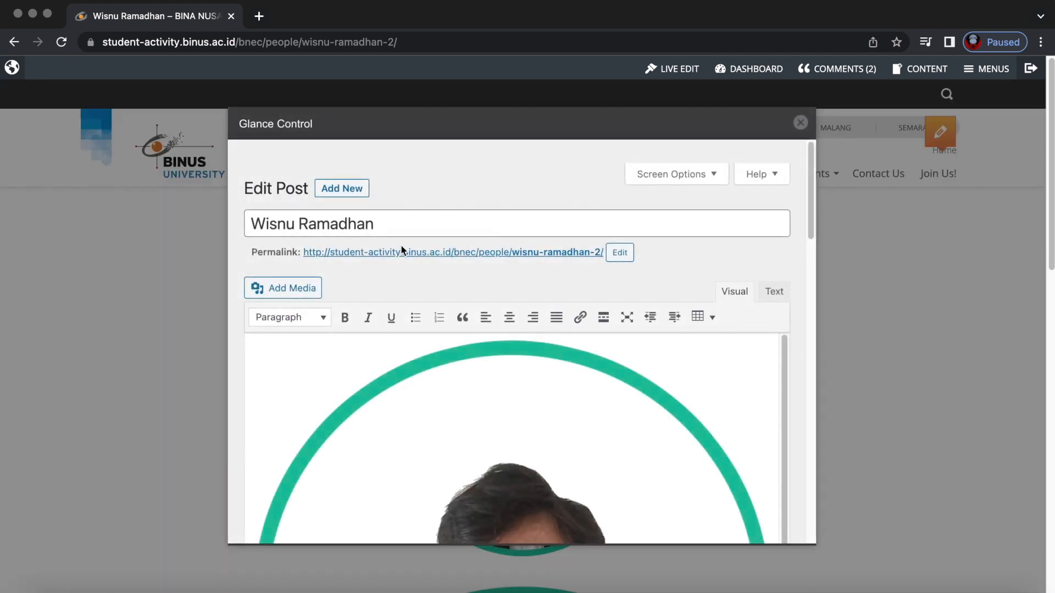
Review the profile's title, role and remaining fields, then close without saving.
drag(373, 221, 242, 221)
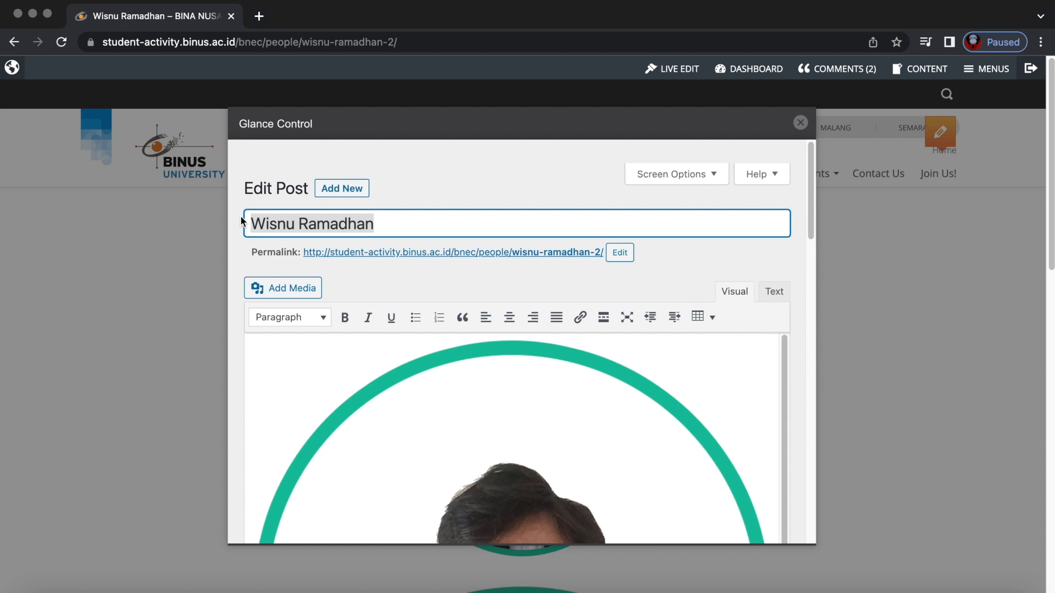
scroll(427, 397, down, 5)
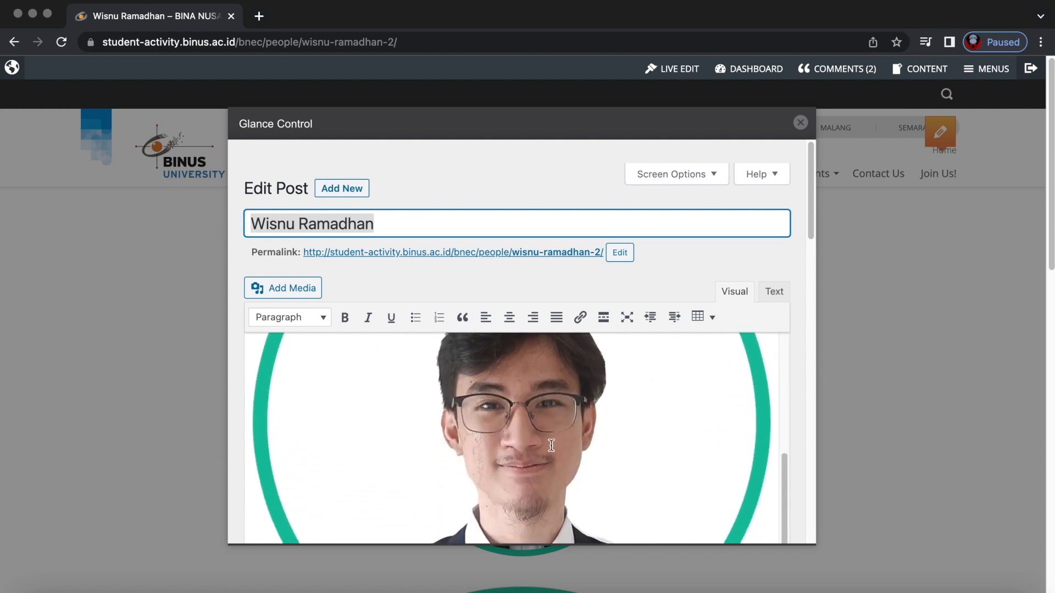
scroll(513, 442, down, 5)
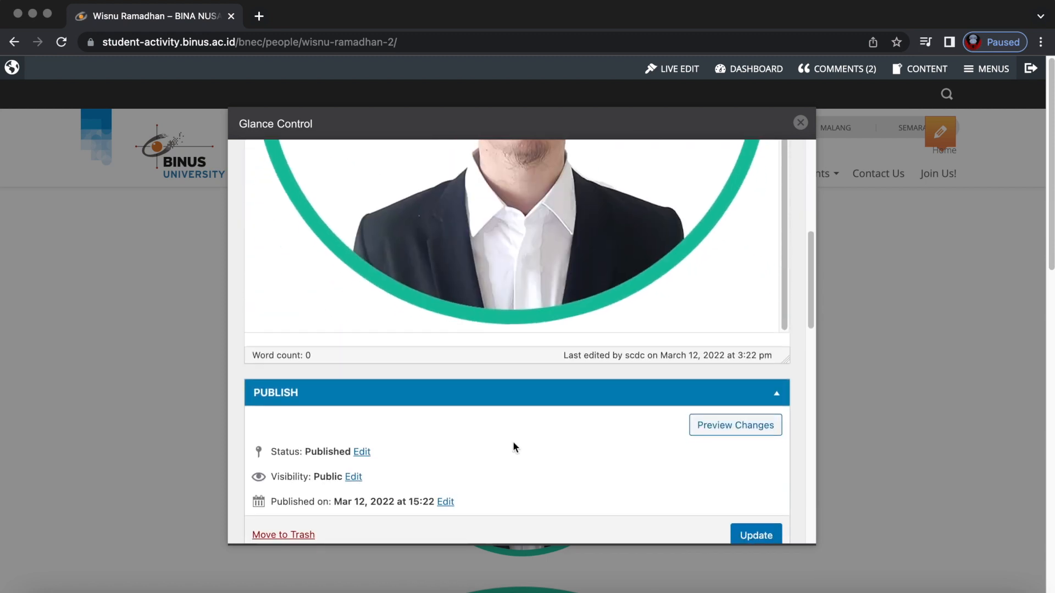
scroll(513, 440, down, 6)
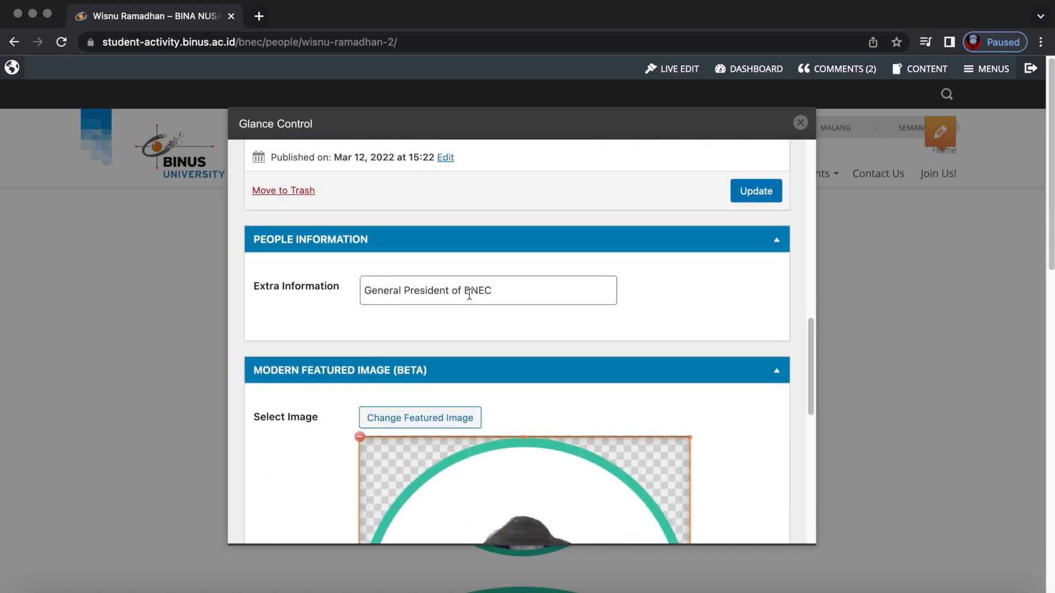
double_click(511, 287)
triple_click(530, 291)
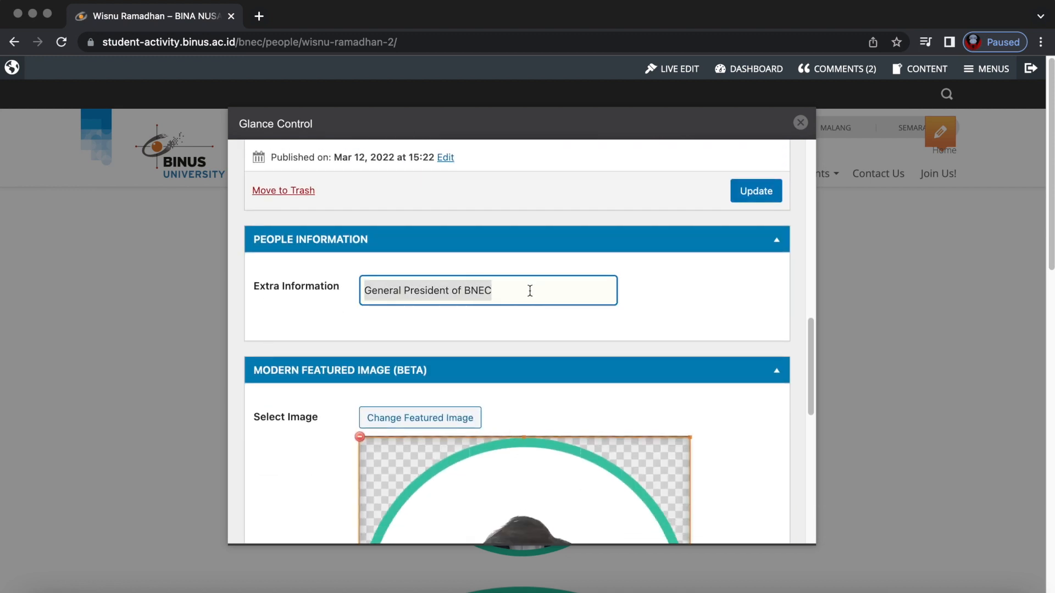
scroll(530, 291, down, 3)
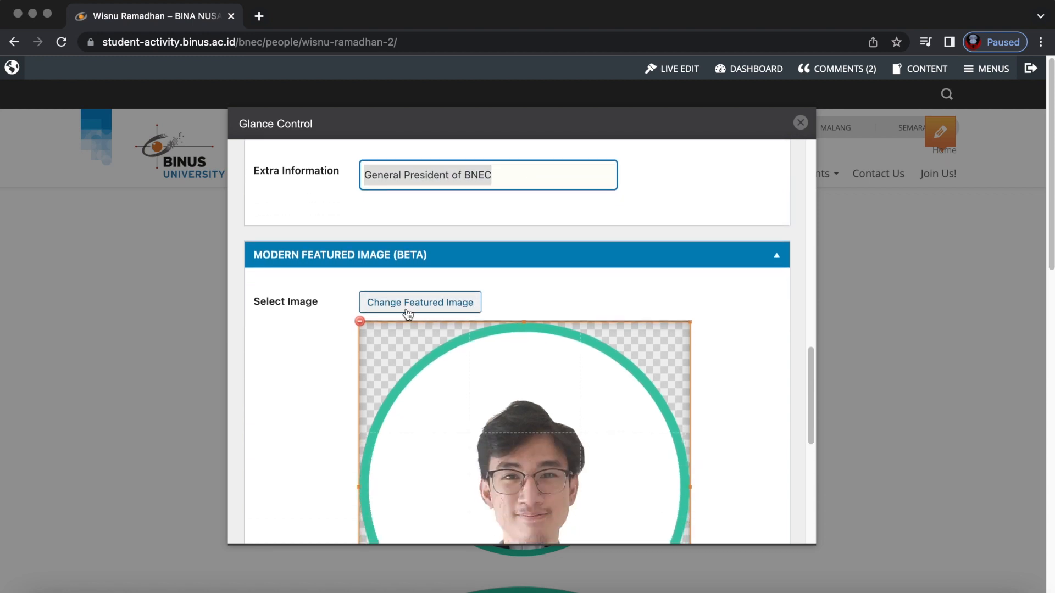
scroll(352, 360, down, 2)
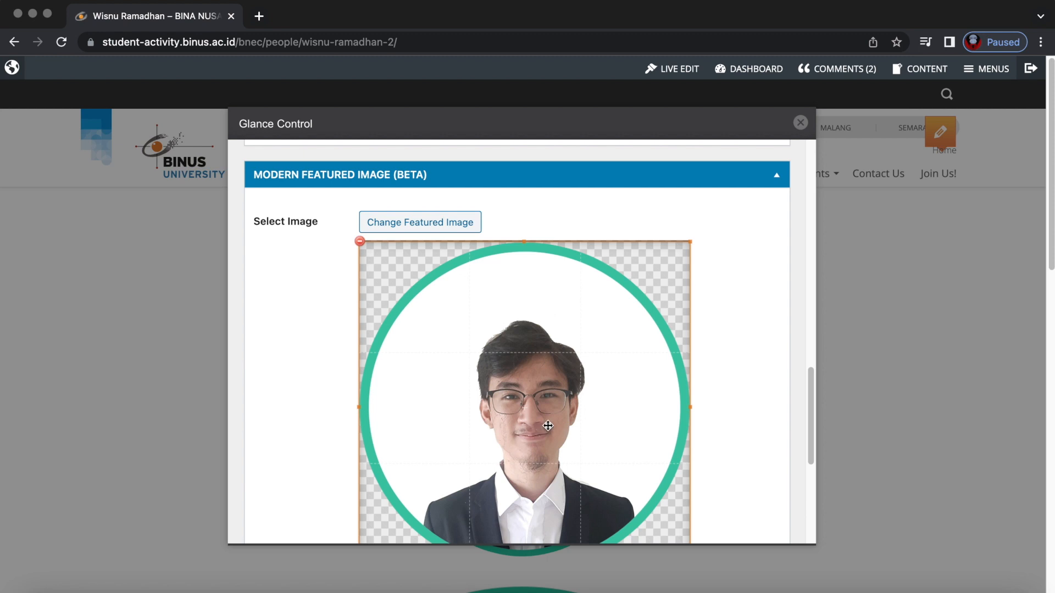
scroll(454, 348, down, 3)
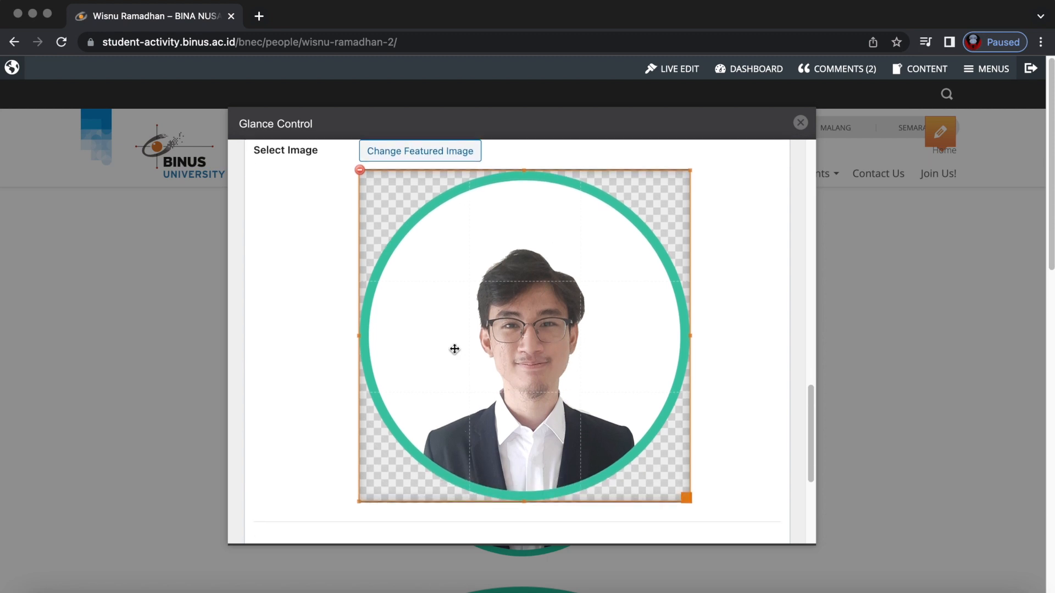
scroll(518, 433, down, 3)
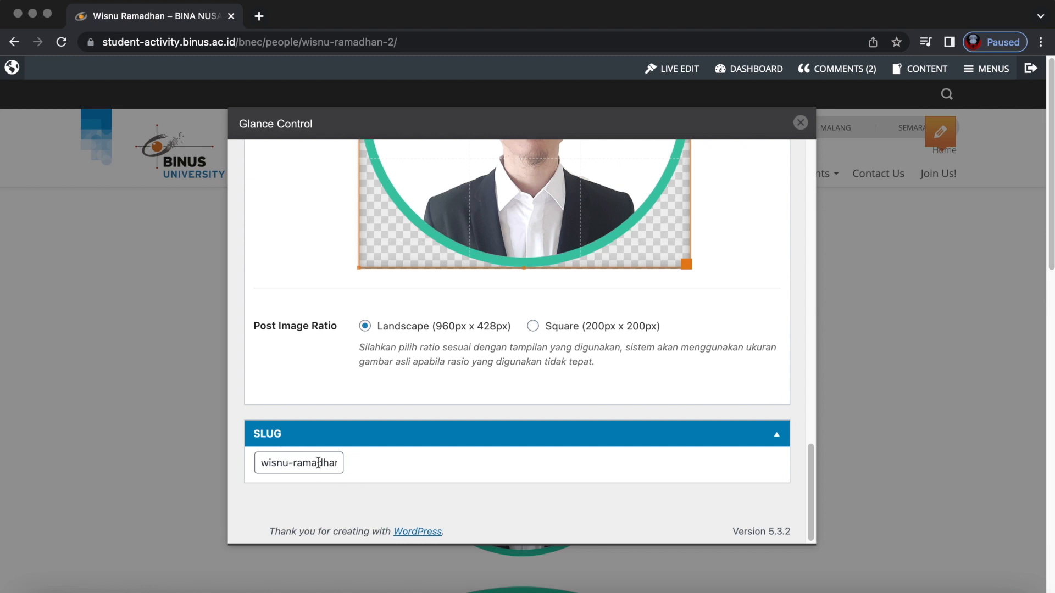
scroll(319, 462, up, 5)
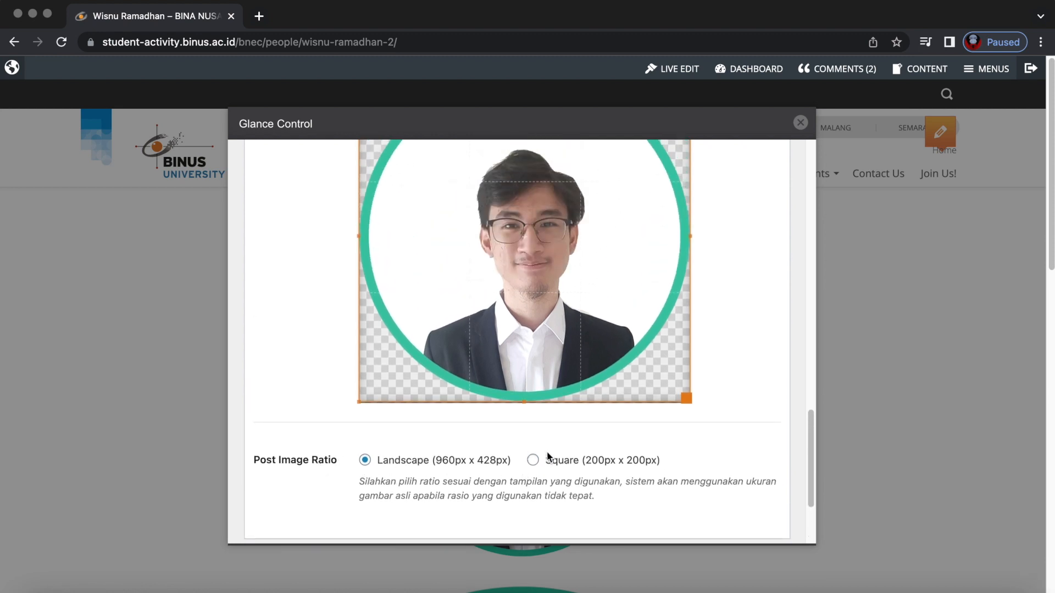
click(800, 122)
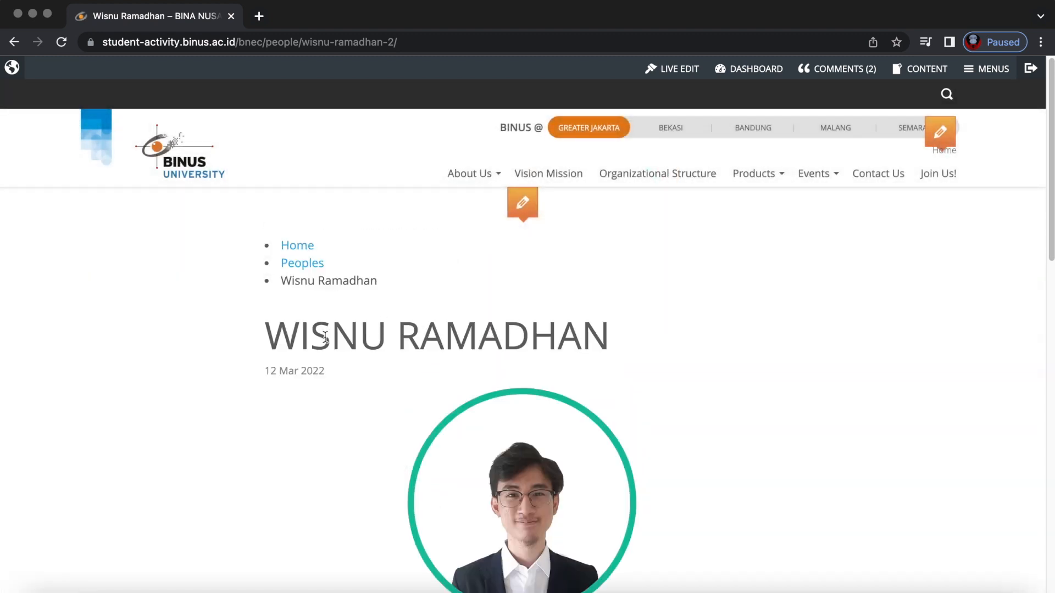
Return to the BNEC homepage, turn on live edit and start a new People entry.
click(179, 155)
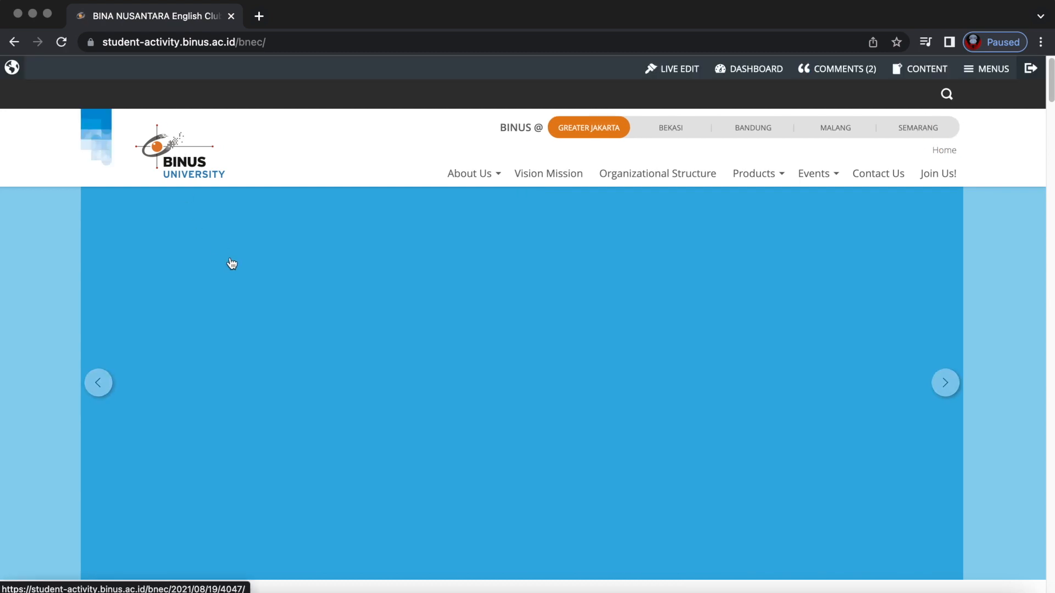
scroll(384, 341, down, 5)
scroll(396, 345, down, 20)
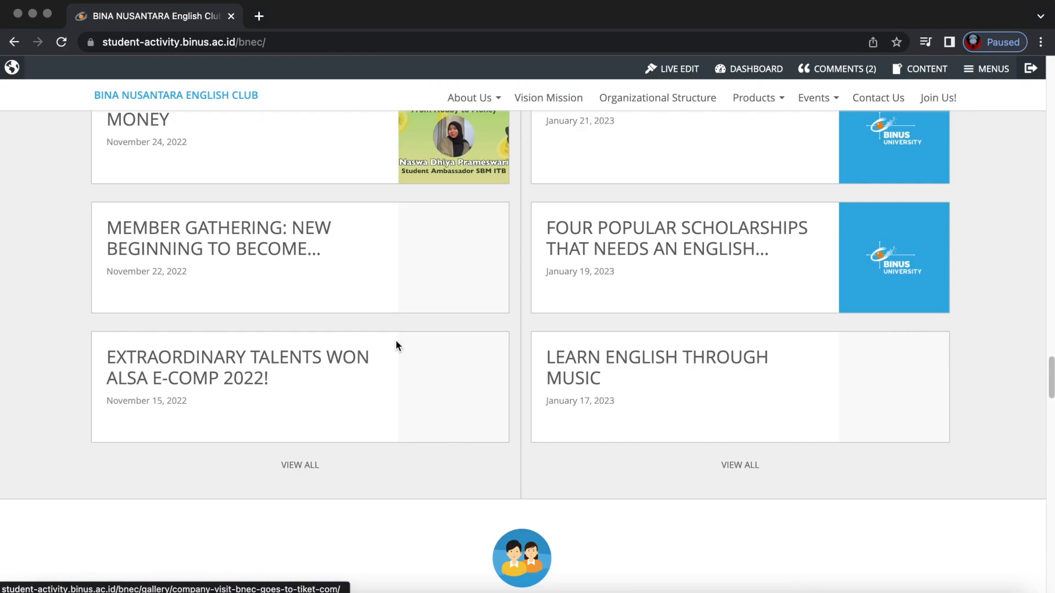
scroll(396, 345, up, 10)
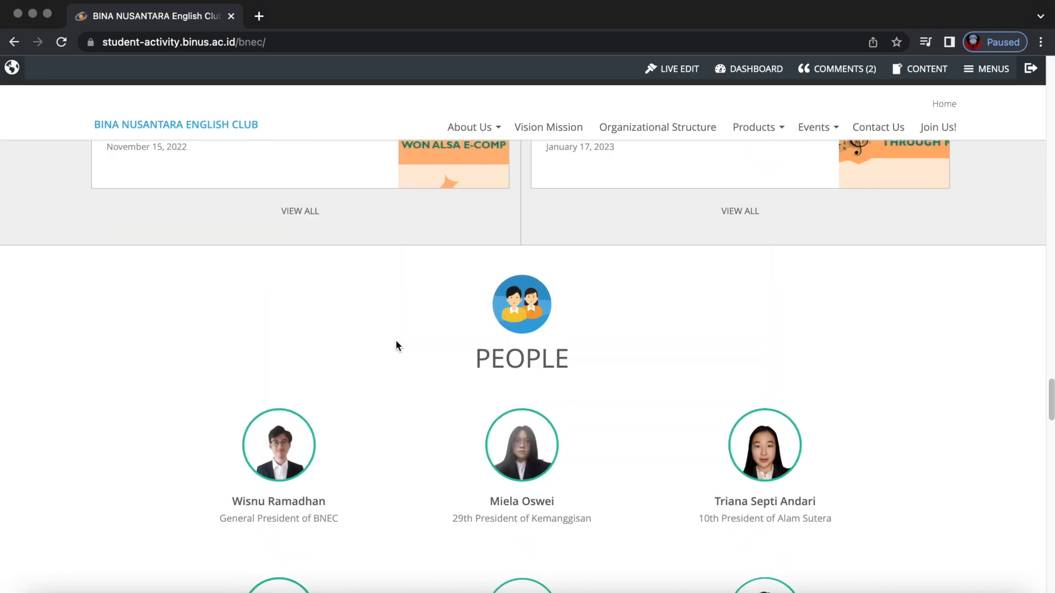
click(671, 68)
mouse_move(535, 248)
click(580, 250)
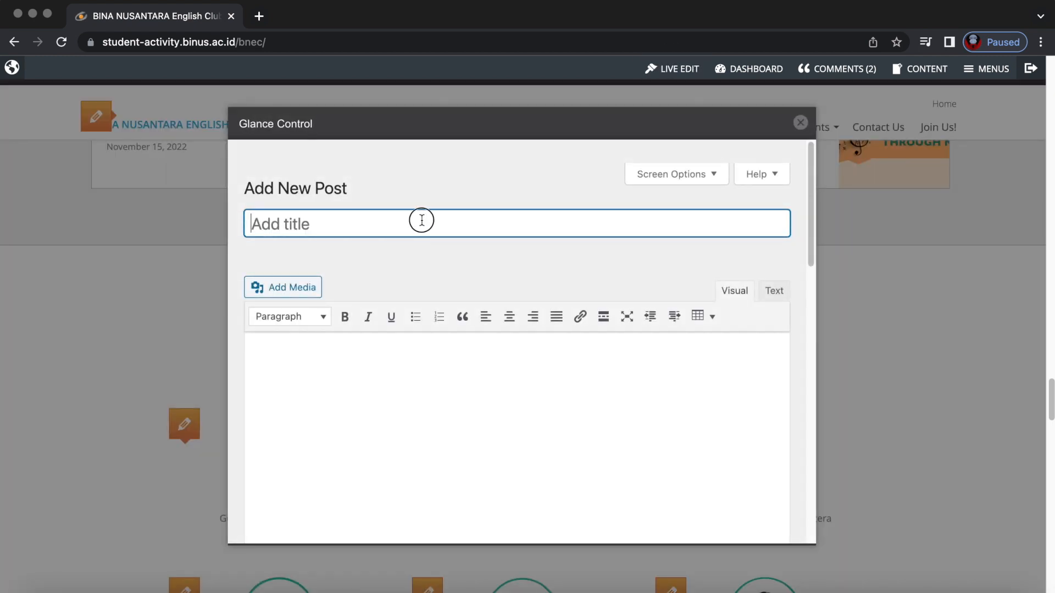
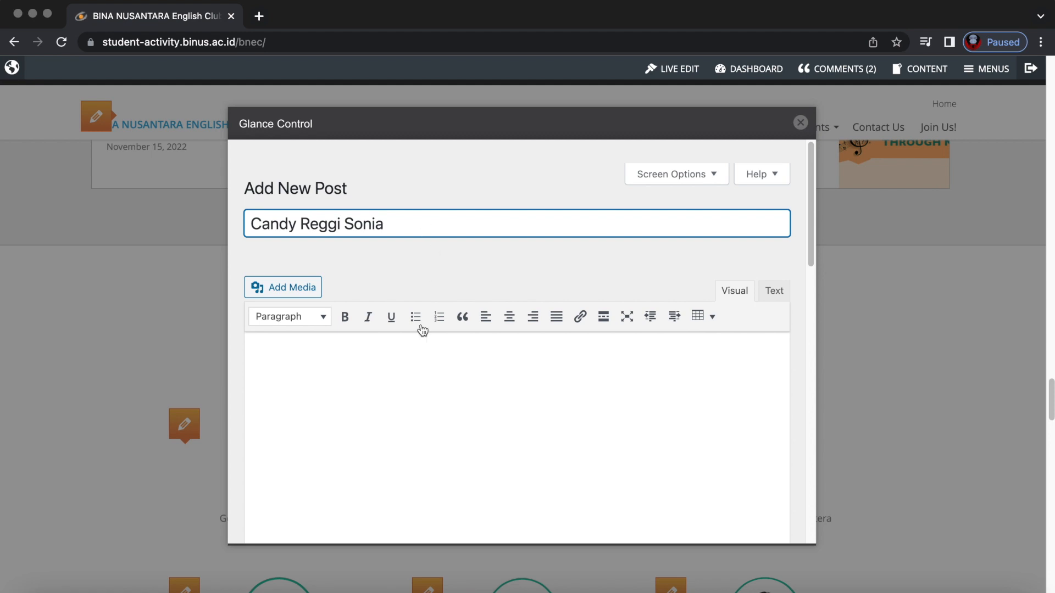
Title the People post with the member's name and insert The Power of Curiosity image.
click(403, 375)
click(278, 285)
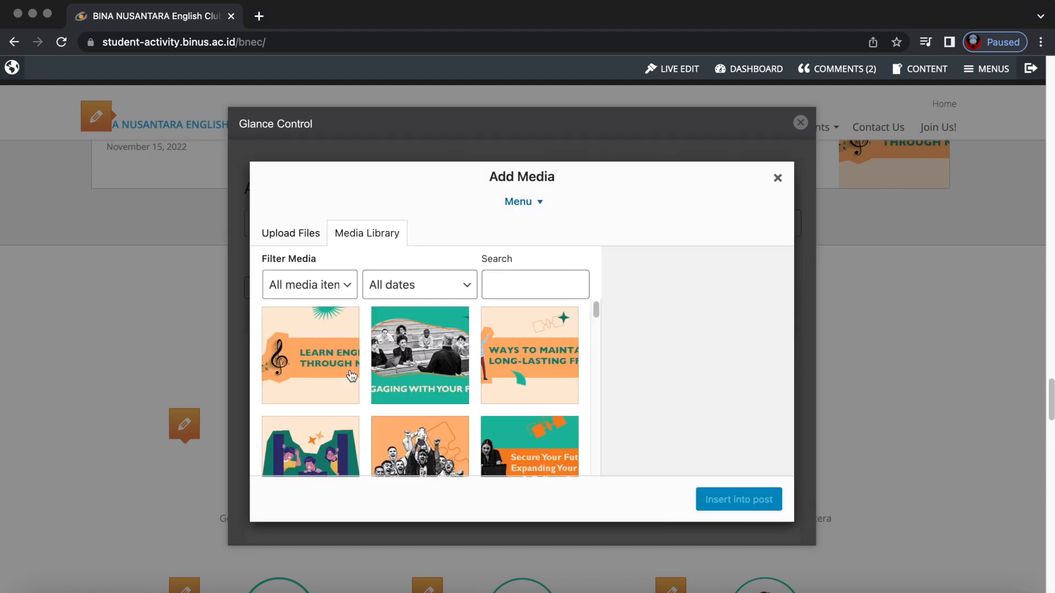
click(319, 441)
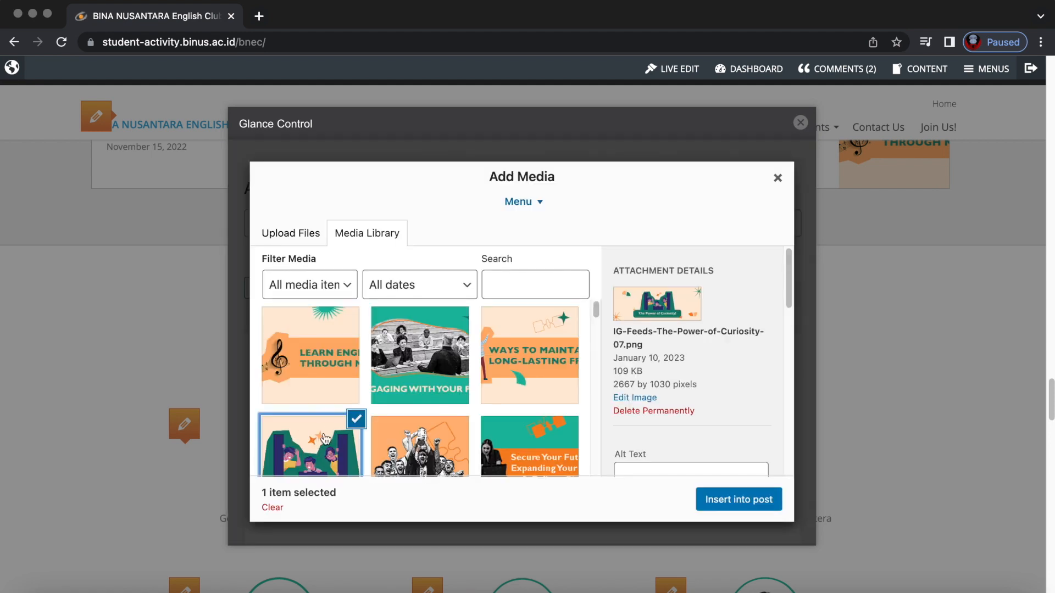
click(739, 499)
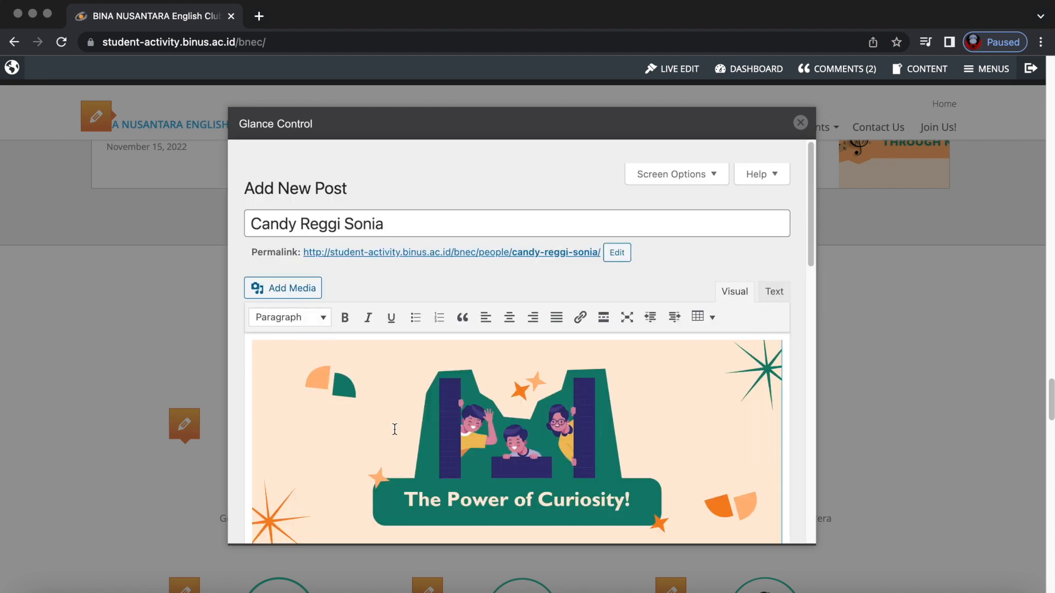
scroll(393, 429, down, 10)
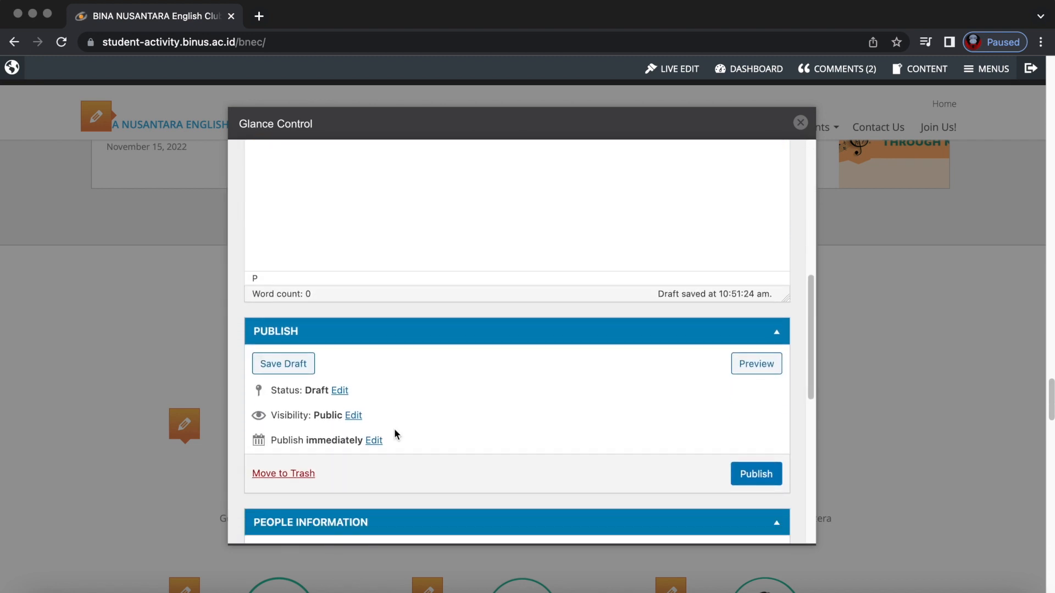
scroll(395, 433, down, 5)
Enter 'Communication' in the member's Extra Information field.
click(409, 310)
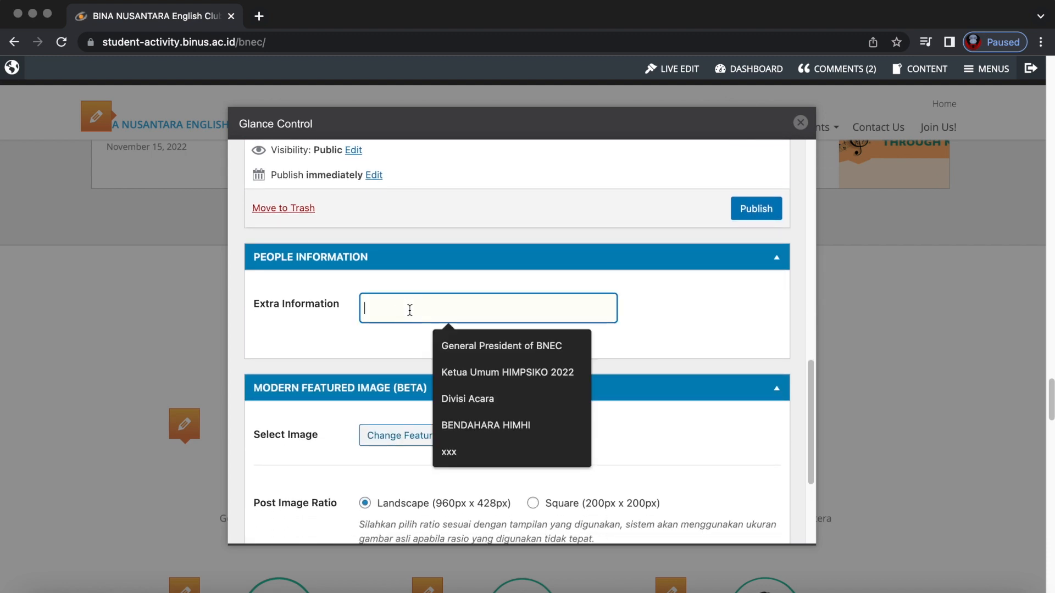
text(Communication of SACD 2023)
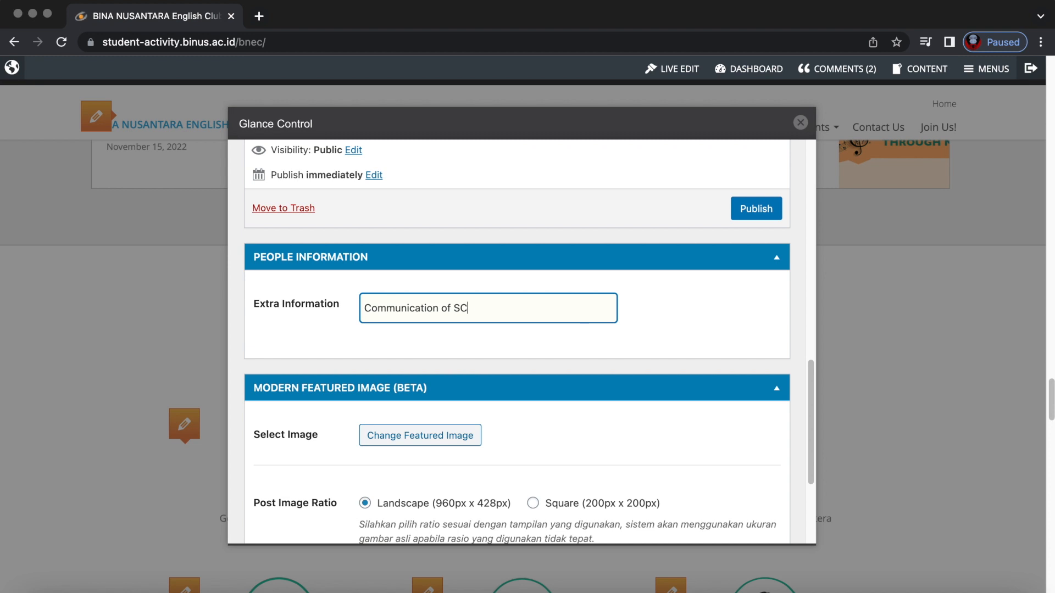
scroll(437, 384, down, 3)
Set The Power of Curiosity as featured image with Square (200px x 200px) ratio.
click(435, 365)
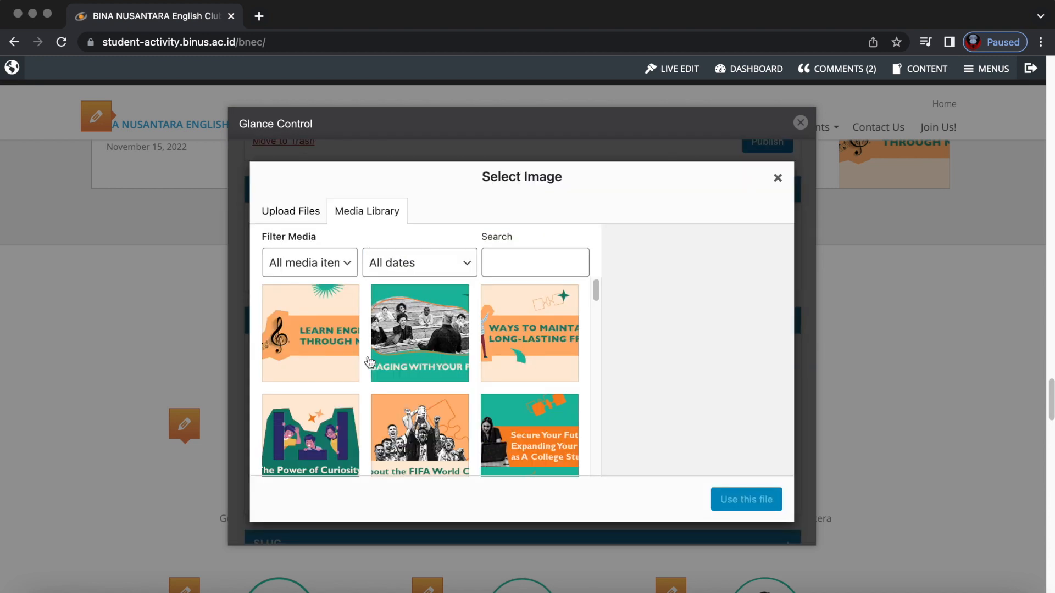
click(353, 422)
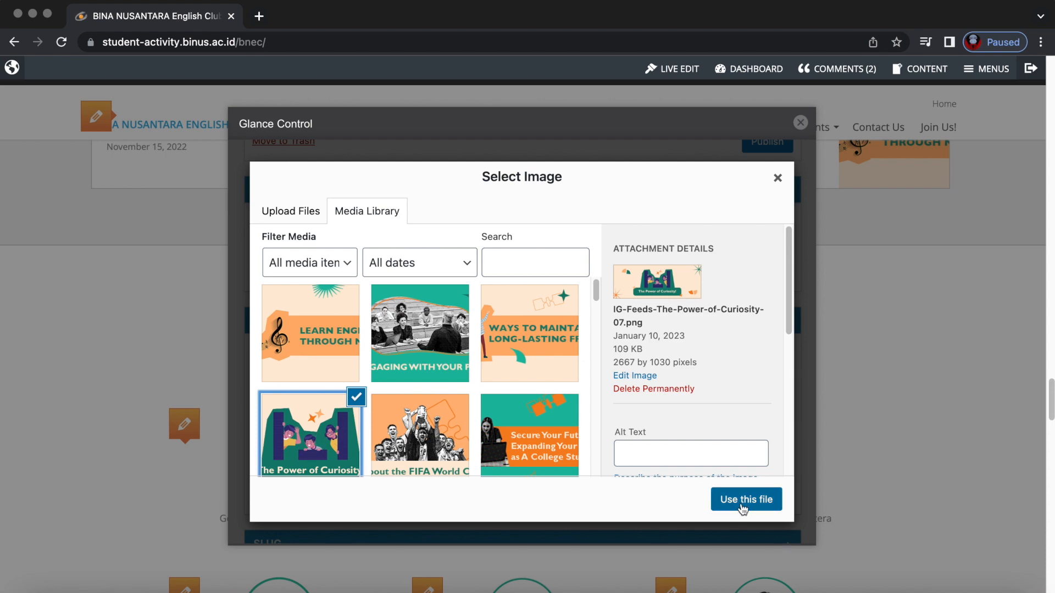
click(745, 500)
scroll(430, 423, down, 10)
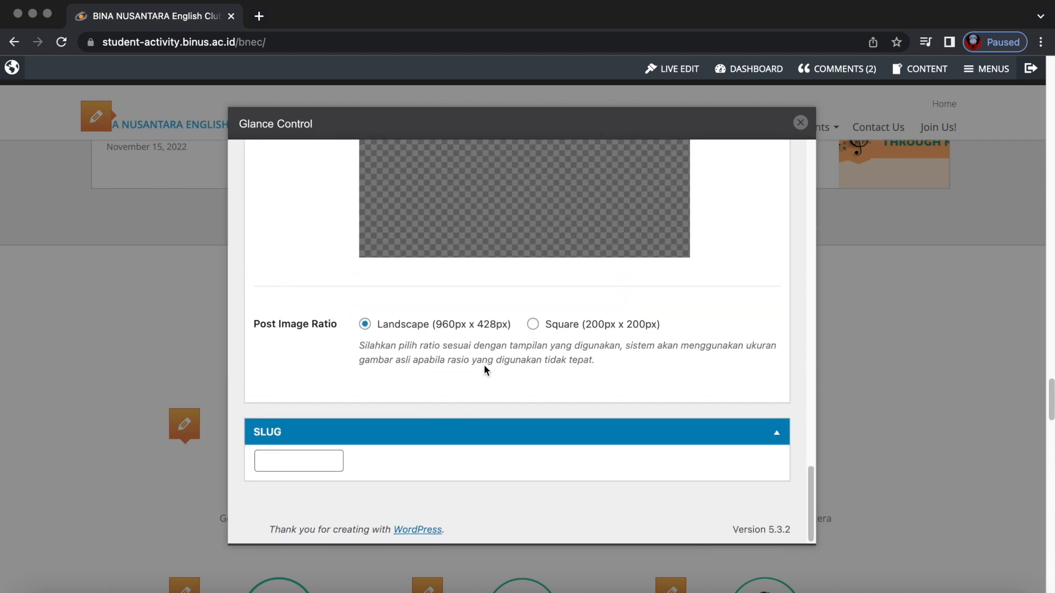
click(535, 326)
Fill in the post's slug field based on the member's name.
scroll(453, 392, down, 3)
click(308, 459)
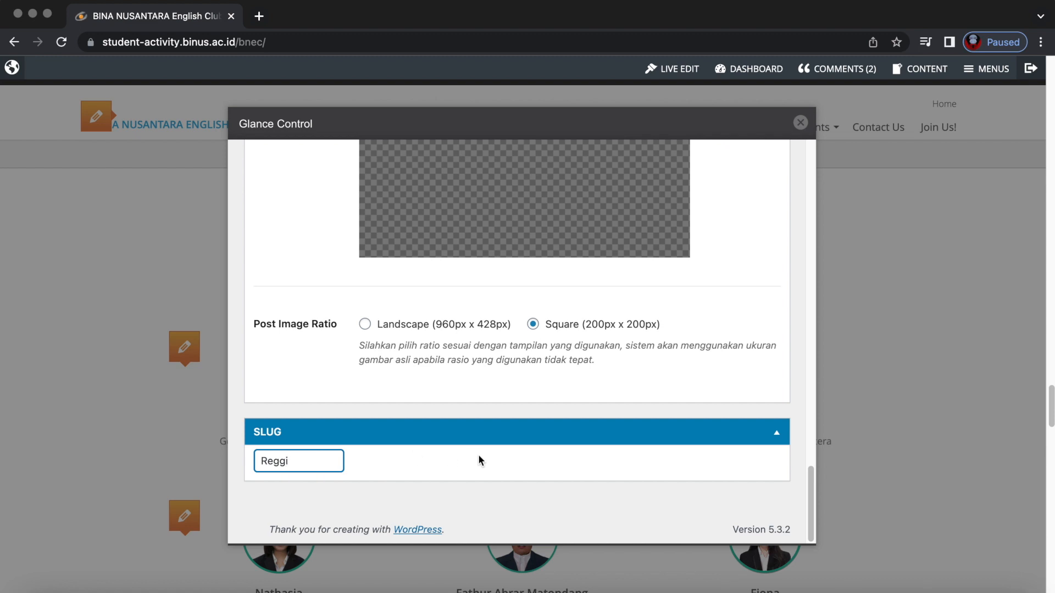
scroll(601, 467, up, 1)
scroll(603, 471, up, 10)
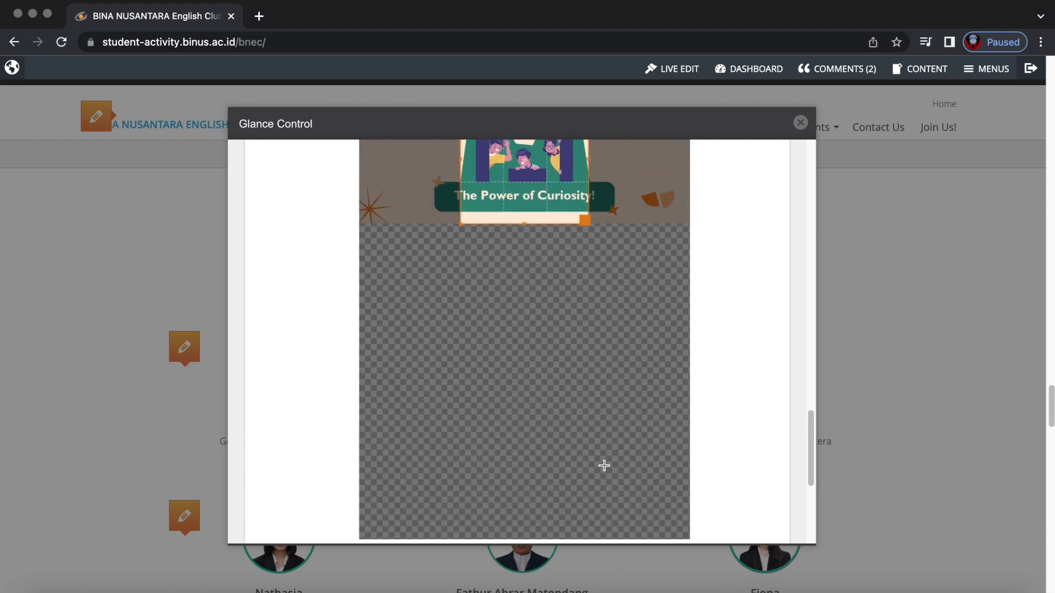
scroll(606, 463, up, 5)
Publish the new member post and close the editor.
click(753, 473)
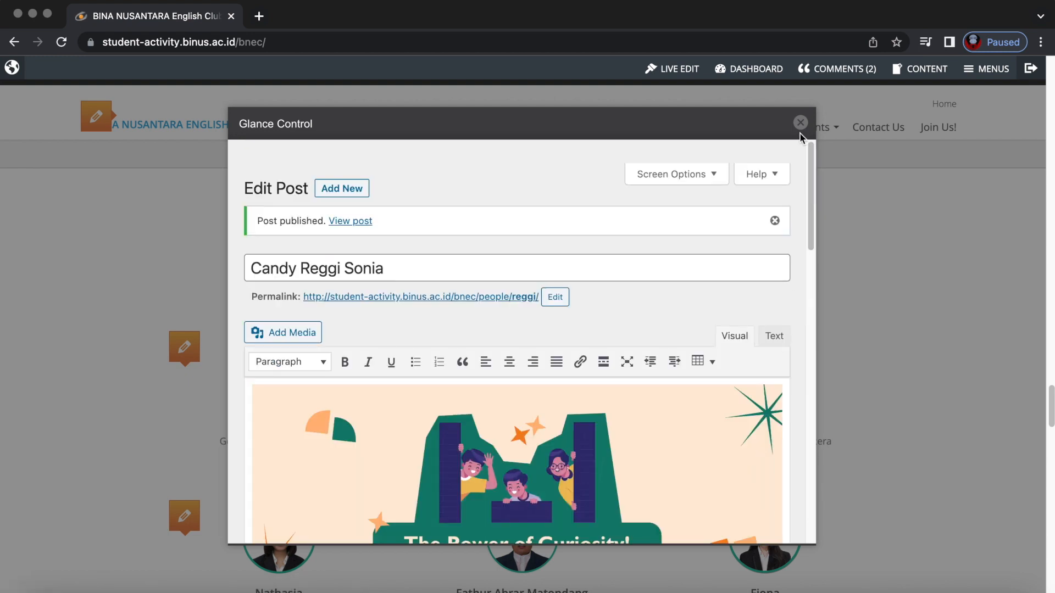
click(800, 123)
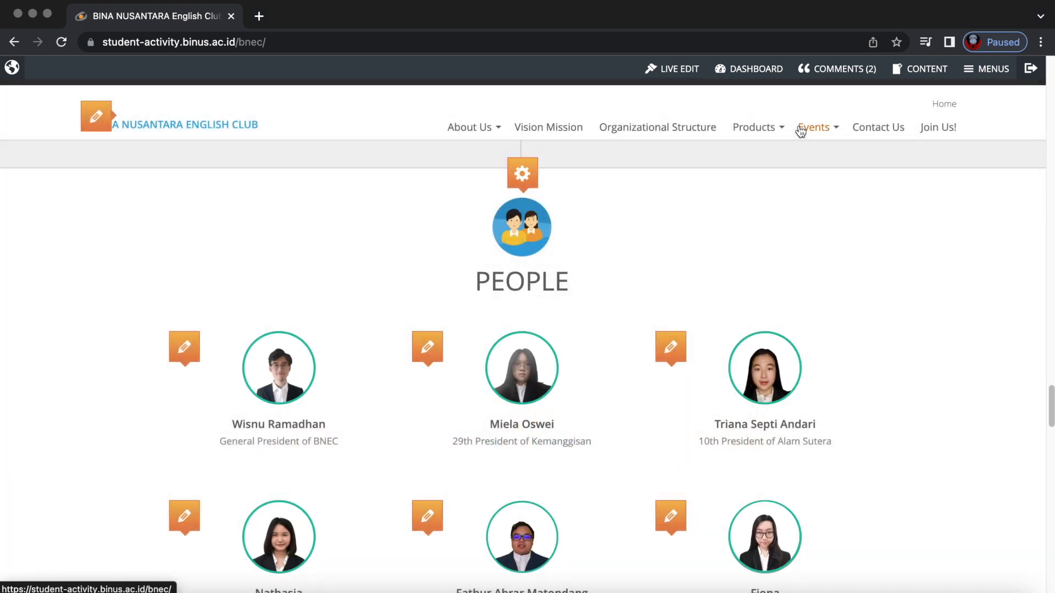
scroll(588, 448, down, 7)
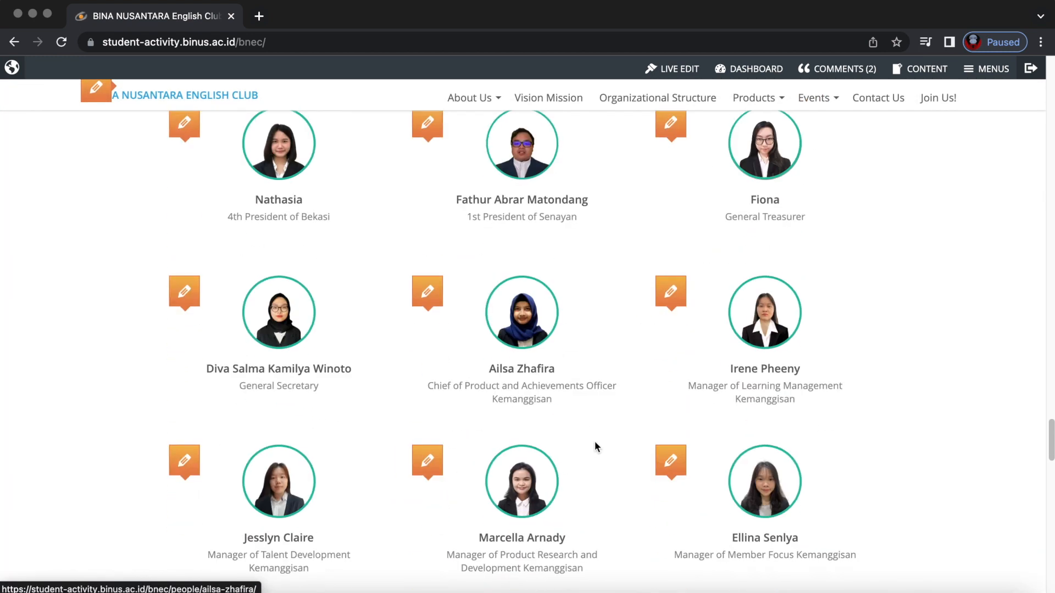
scroll(581, 440, down, 10)
scroll(591, 475, down, 12)
Browse the full People listing, then go back home and re-enable live edit.
click(519, 533)
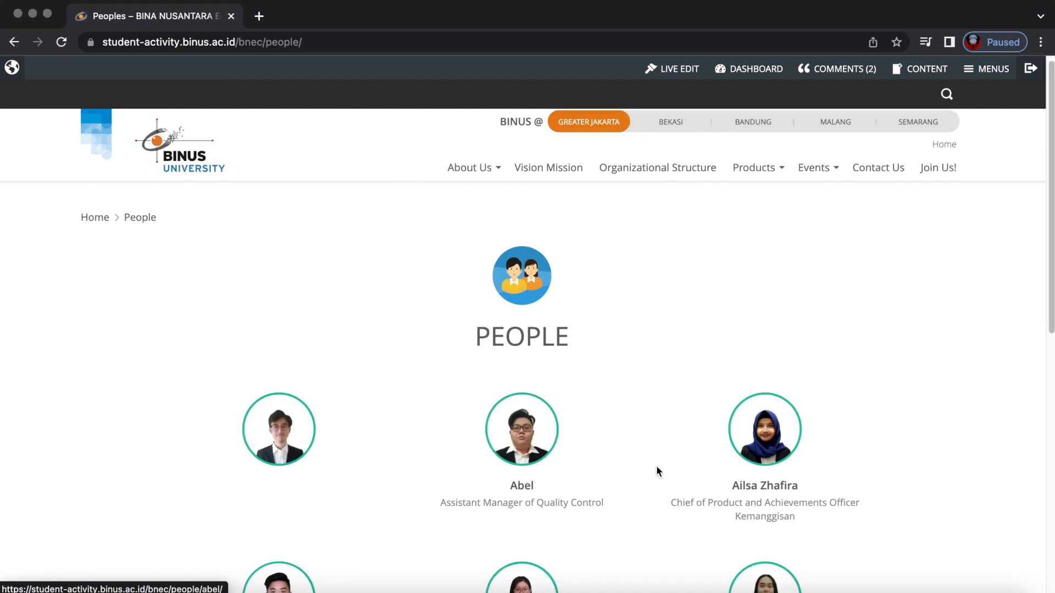
scroll(650, 478, down, 10)
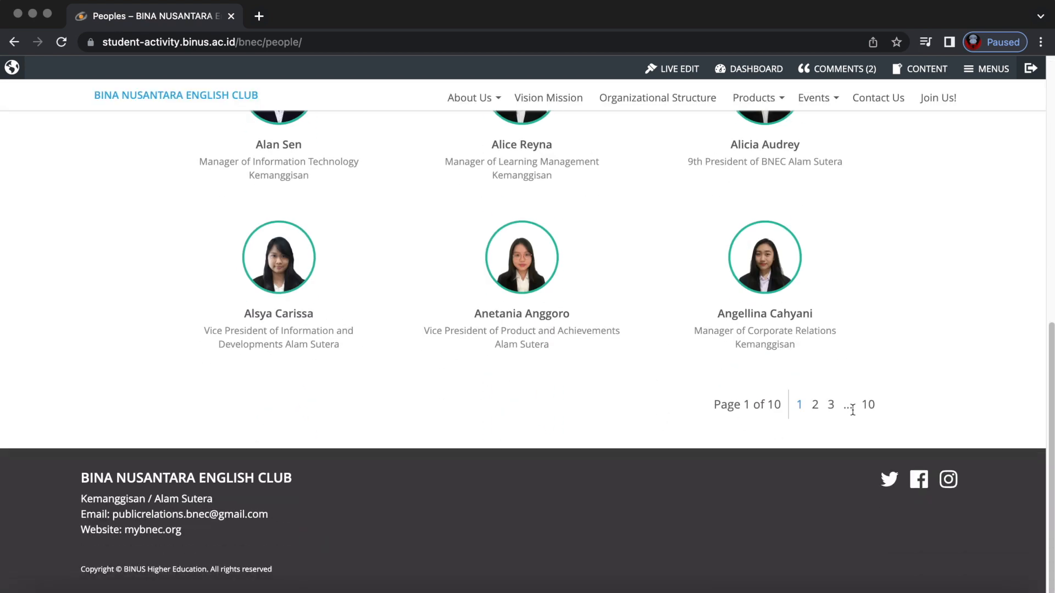
scroll(851, 411, up, 10)
click(186, 171)
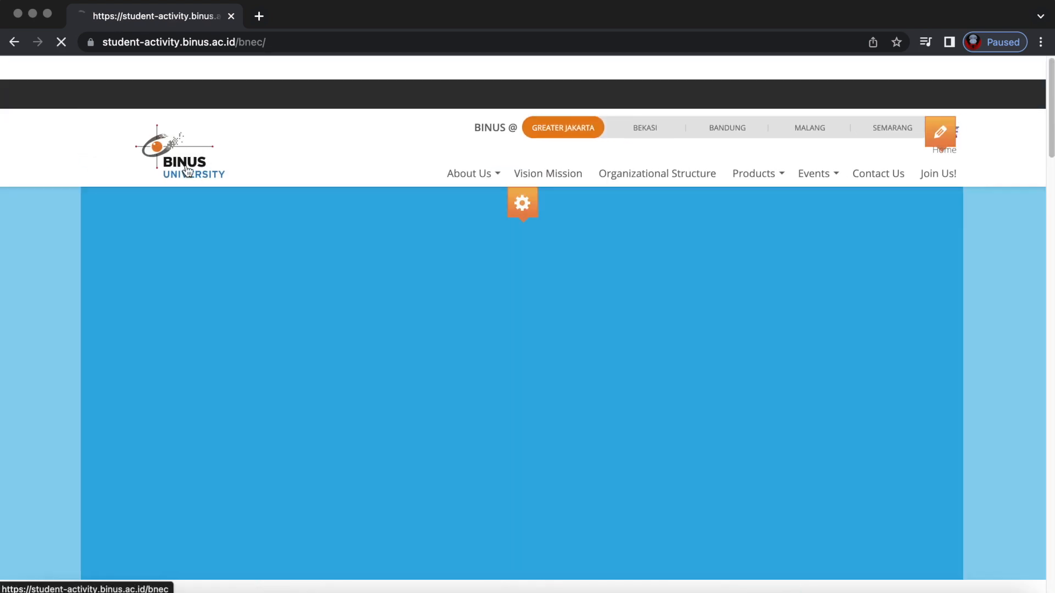
scroll(579, 410, down, 20)
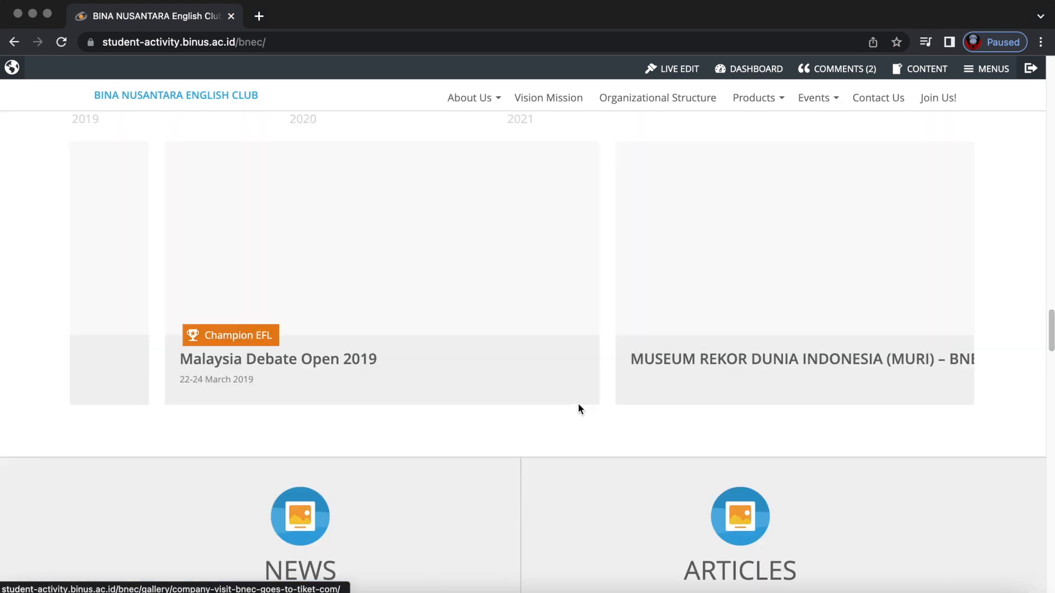
scroll(578, 409, down, 5)
scroll(577, 407, up, 9)
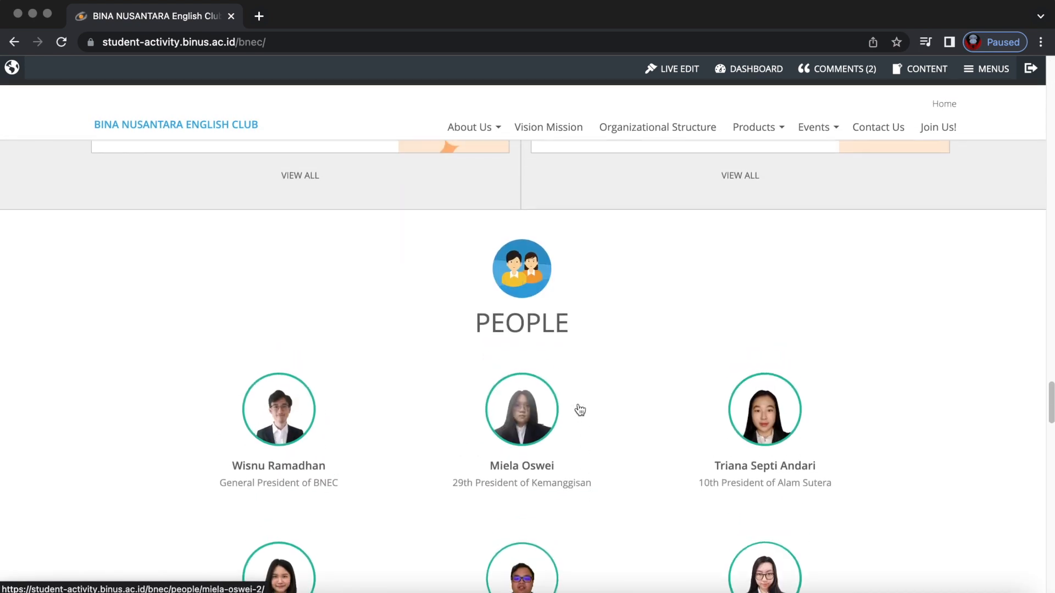
click(675, 68)
Open the People section's menu ordering and expand the Peoples entries list.
mouse_move(523, 216)
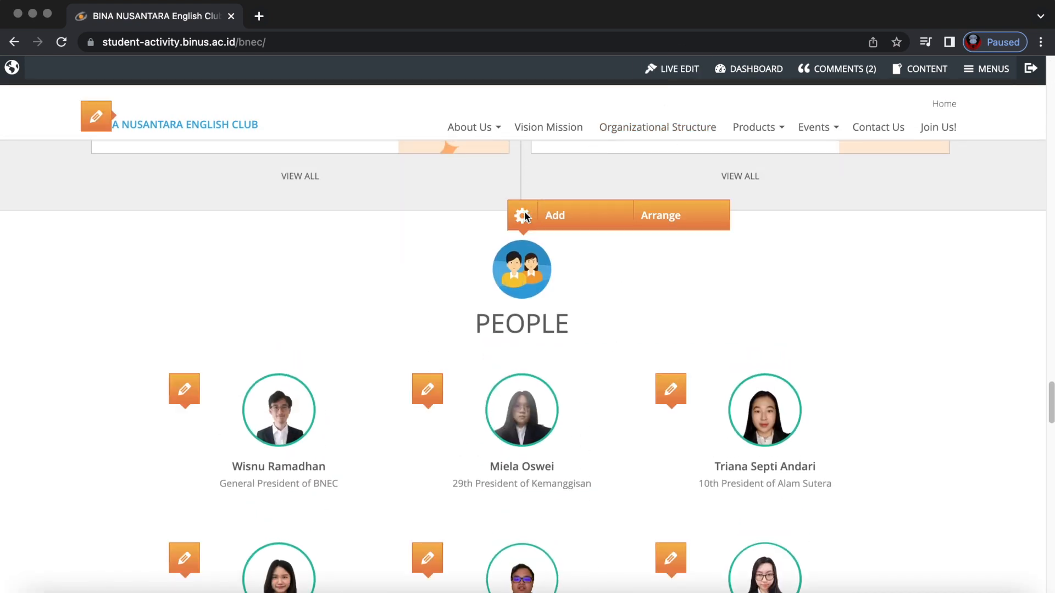
click(679, 218)
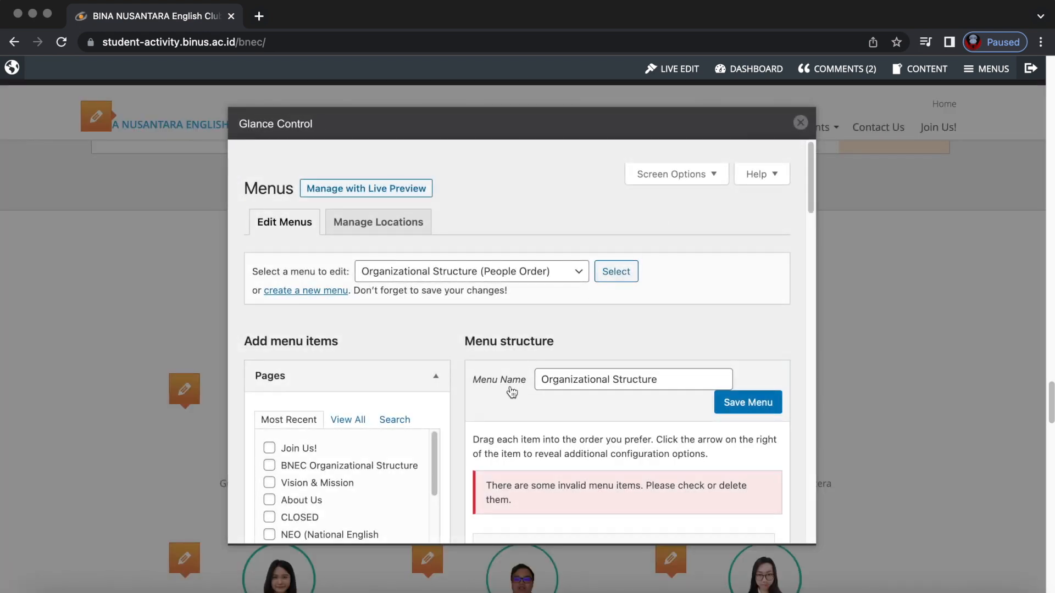
scroll(510, 389, down, 5)
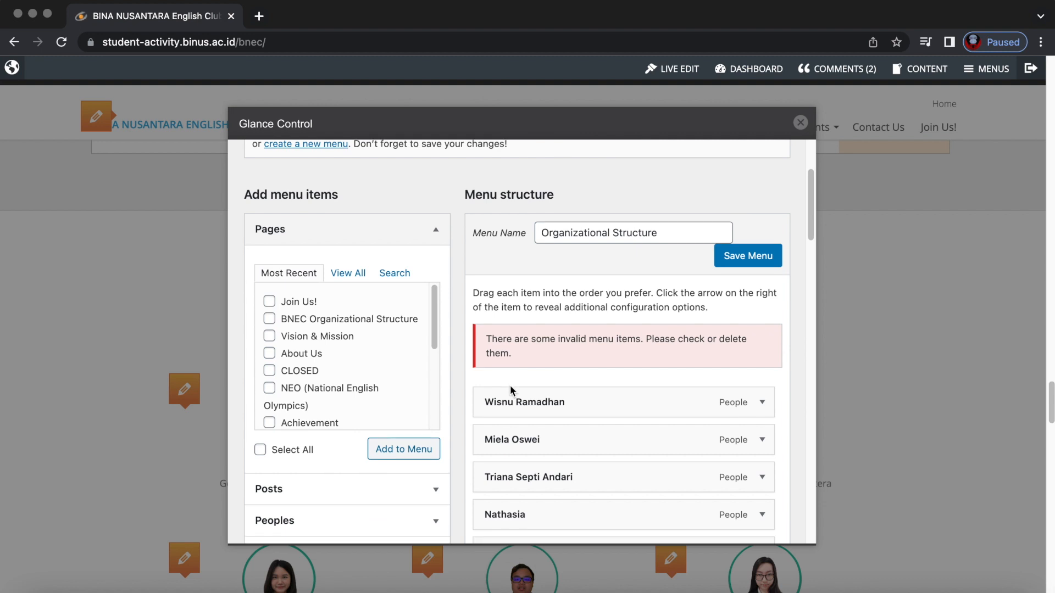
scroll(510, 385, down, 1)
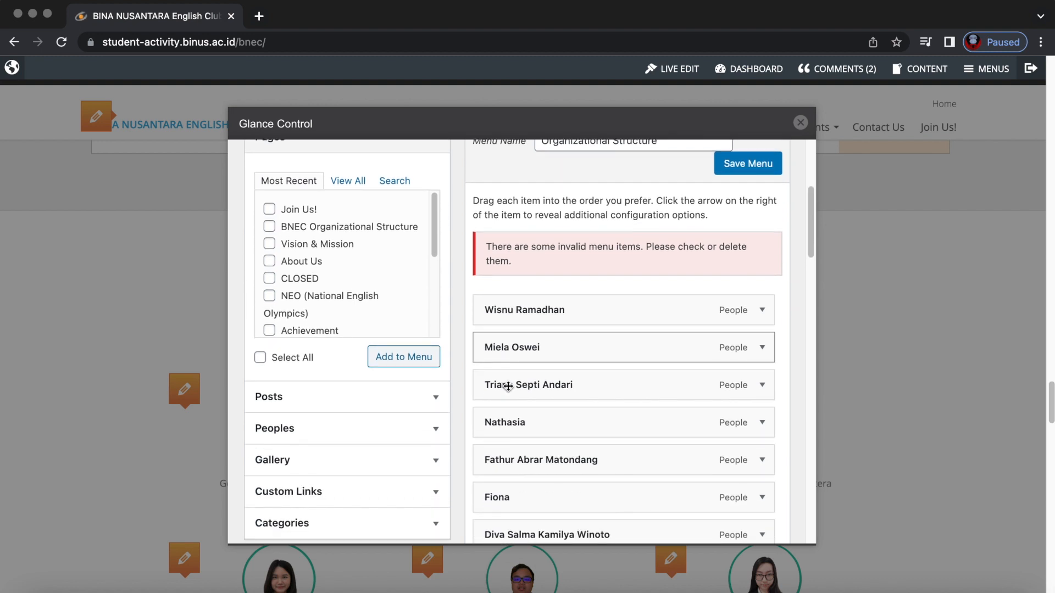
scroll(306, 272, down, 2)
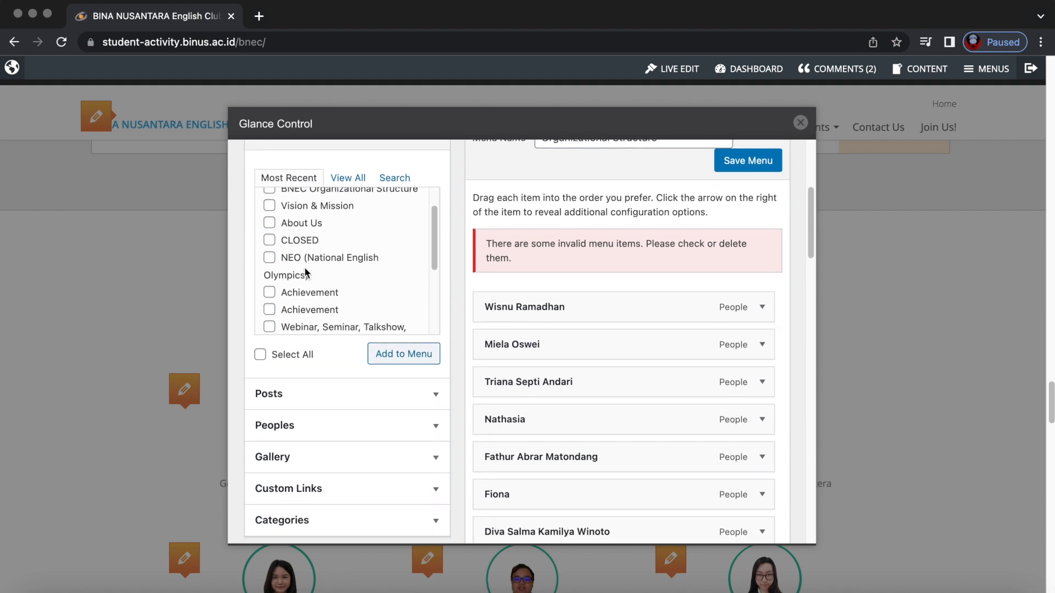
scroll(305, 272, down, 6)
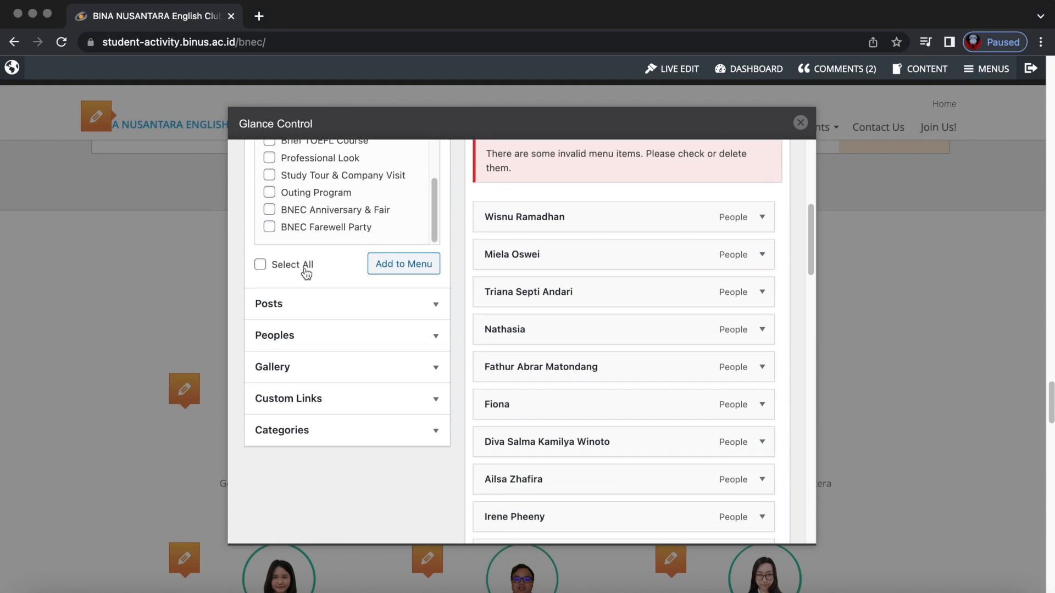
click(400, 273)
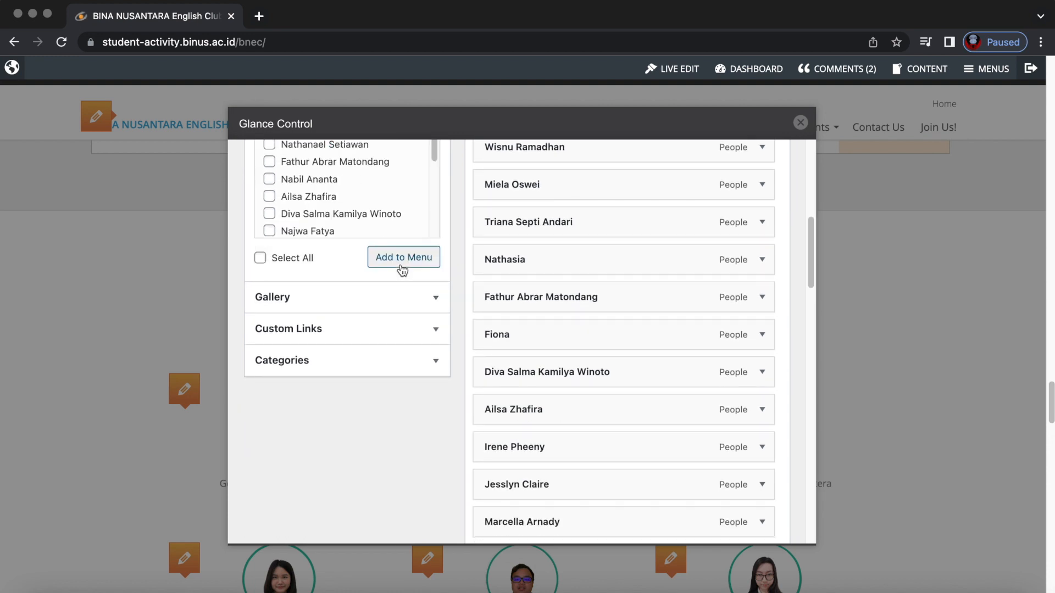
scroll(488, 273, up, 1)
scroll(488, 274, up, 1)
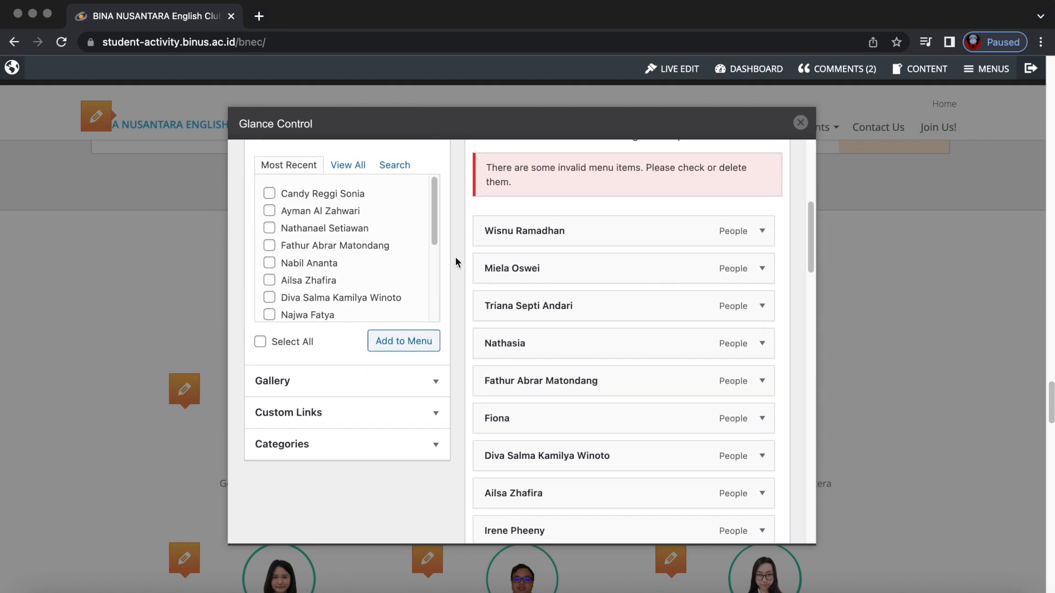
scroll(455, 256, up, 2)
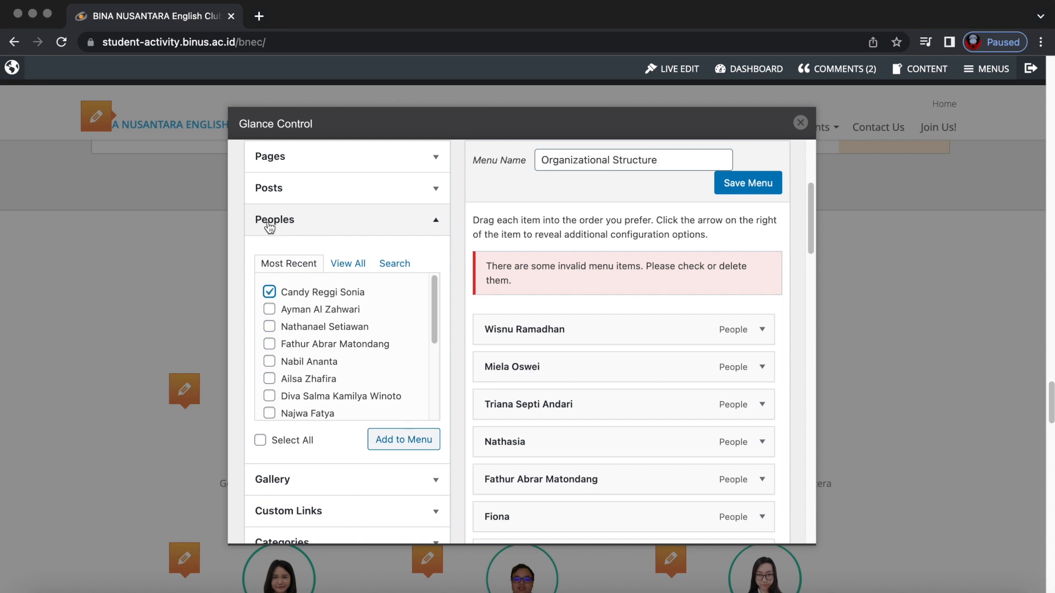
Add the new member to the menu and remove the invalid Sample item.
click(409, 445)
scroll(478, 447, down, 15)
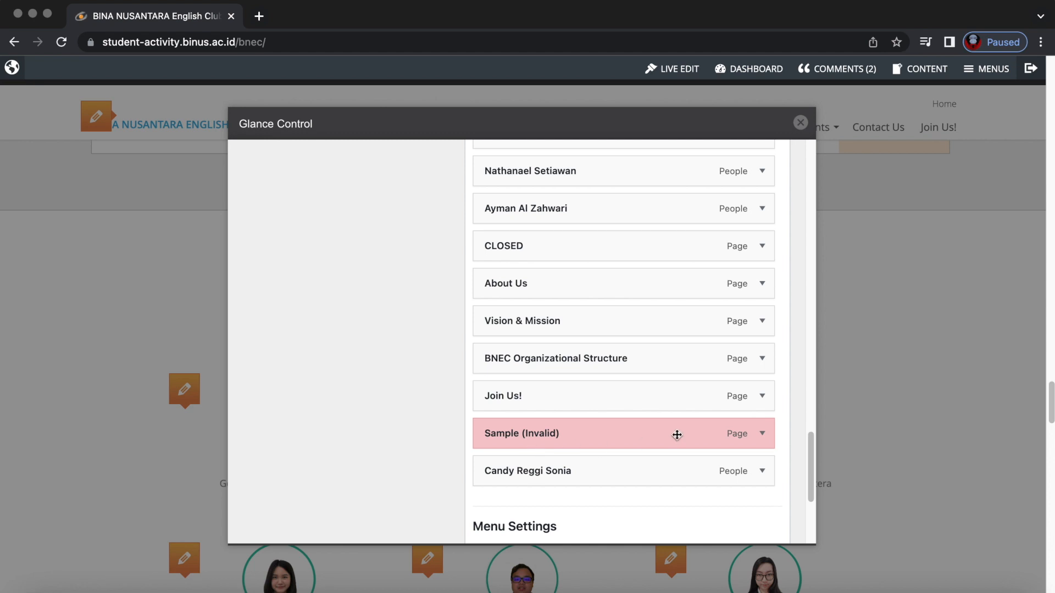
click(761, 433)
scroll(602, 462, down, 3)
click(498, 440)
scroll(499, 437, up, 5)
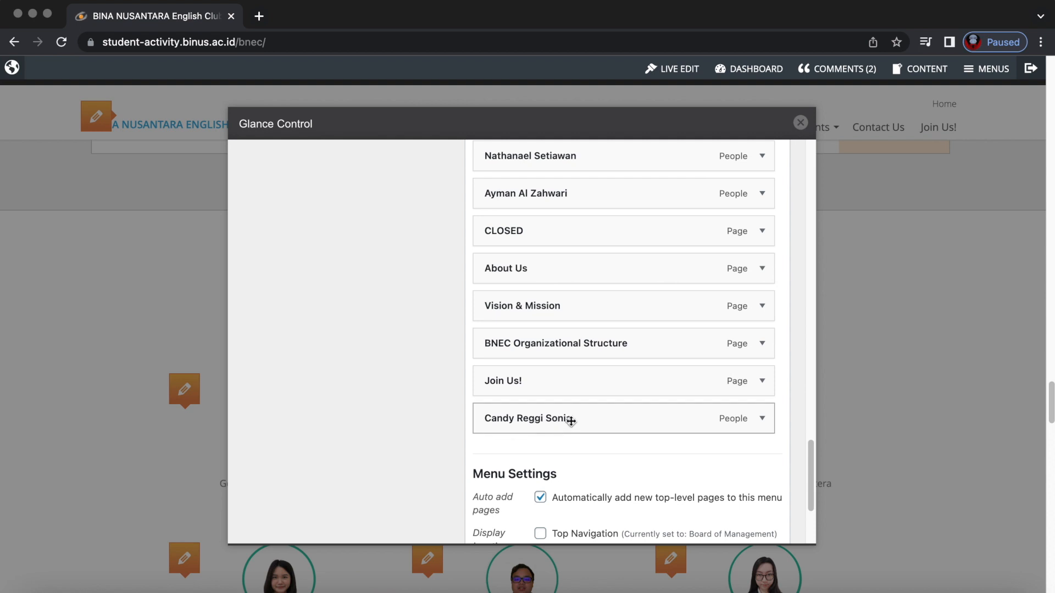
Drag the new member's entry to the top of the menu and save it.
drag(570, 421, 568, 484)
scroll(583, 401, up, 20)
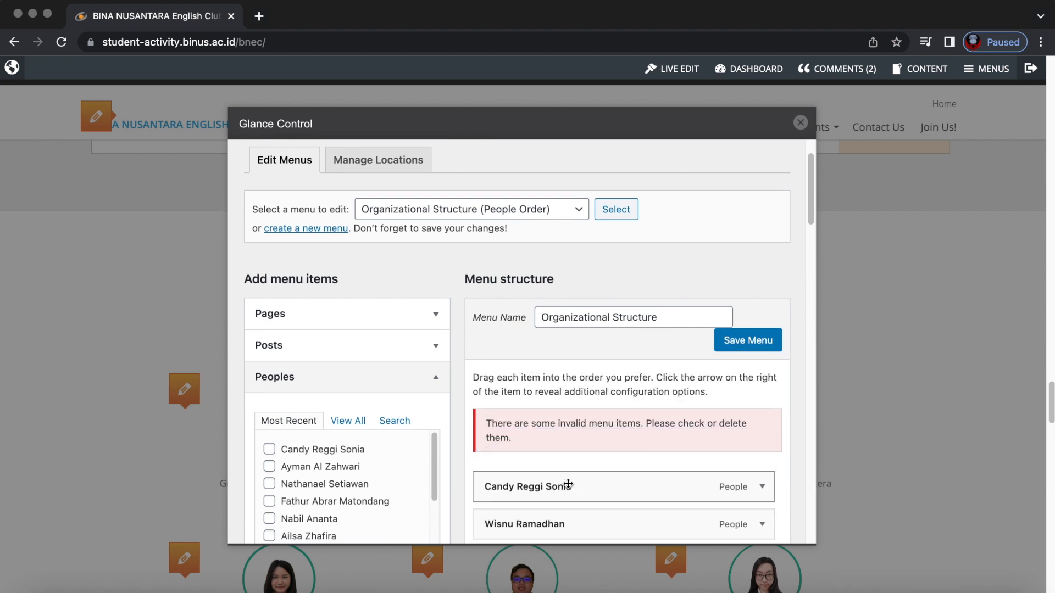
scroll(571, 450, down, 2)
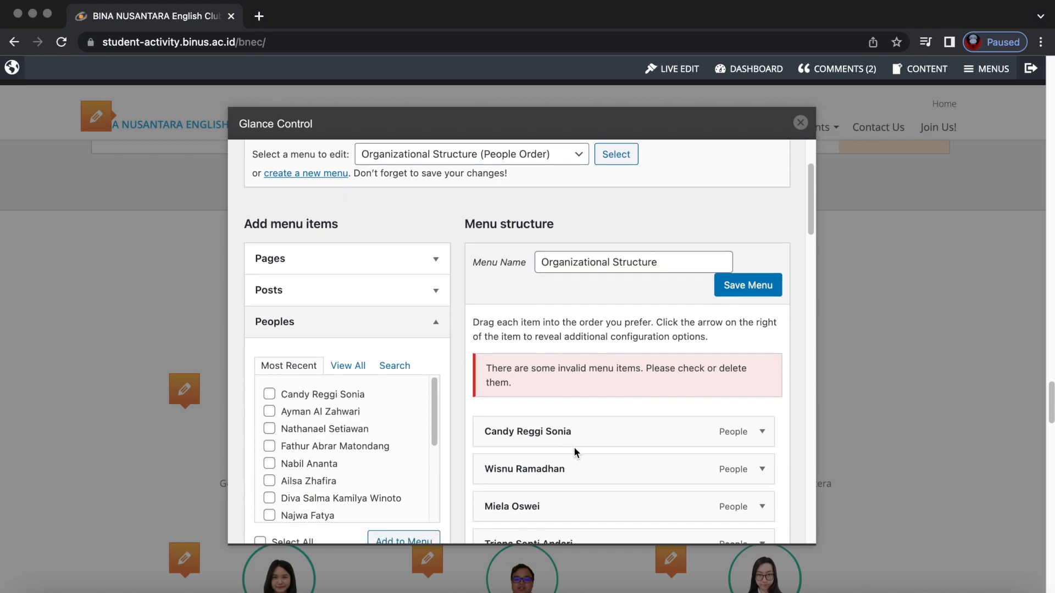
click(751, 288)
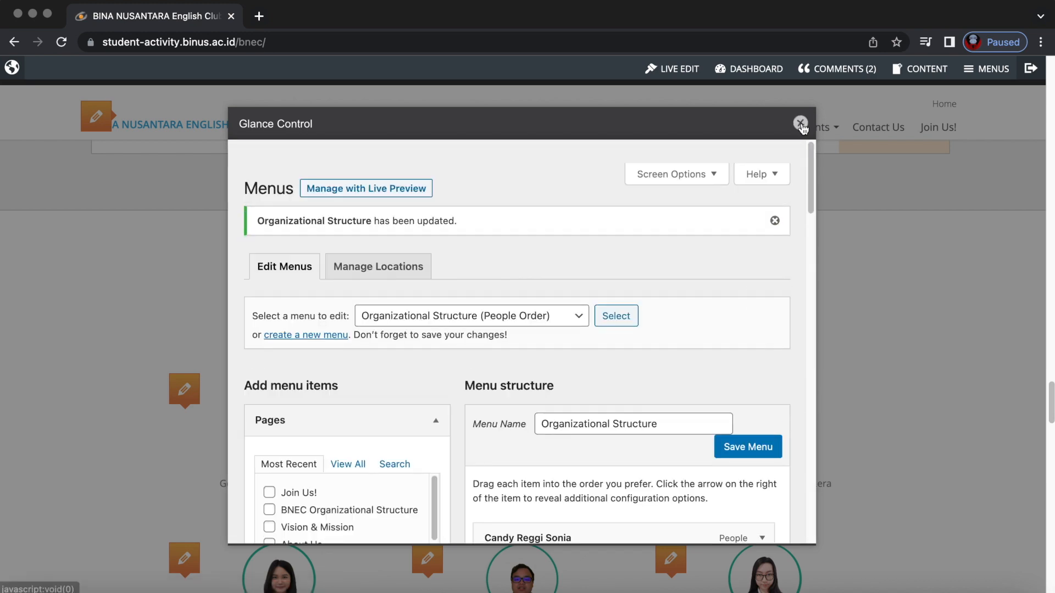
Rearrange the People menu so the new member sits second, after the General President, and save.
click(800, 122)
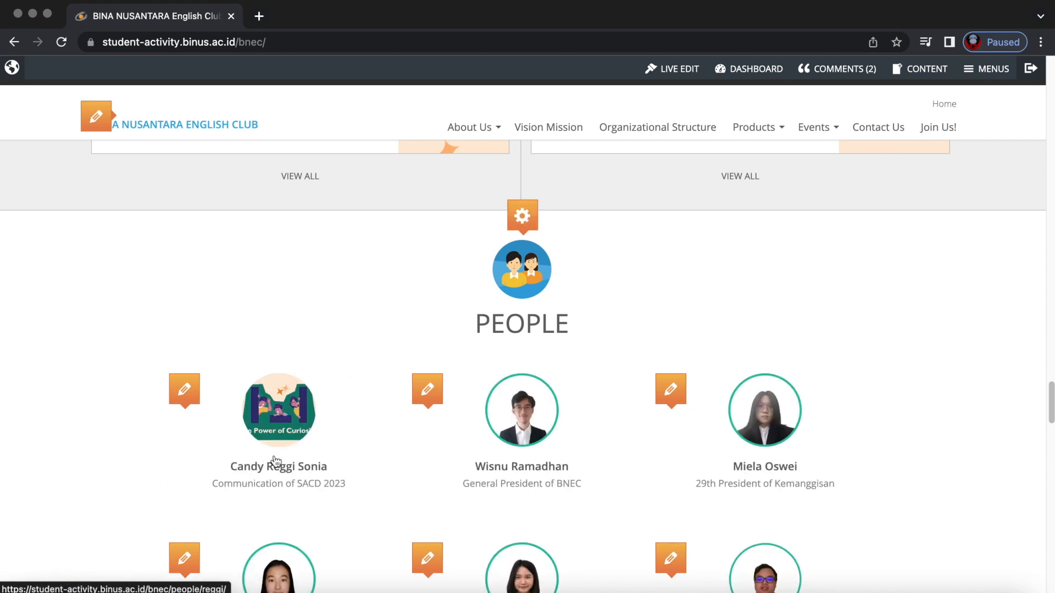
scroll(277, 461, down, 2)
scroll(302, 429, down, 2)
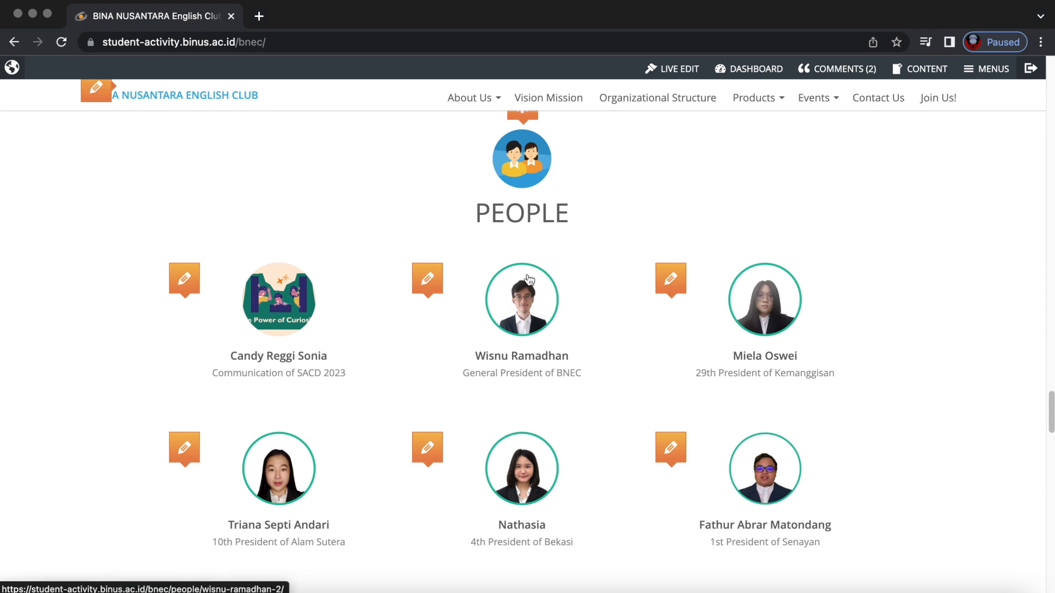
scroll(712, 335, up, 2)
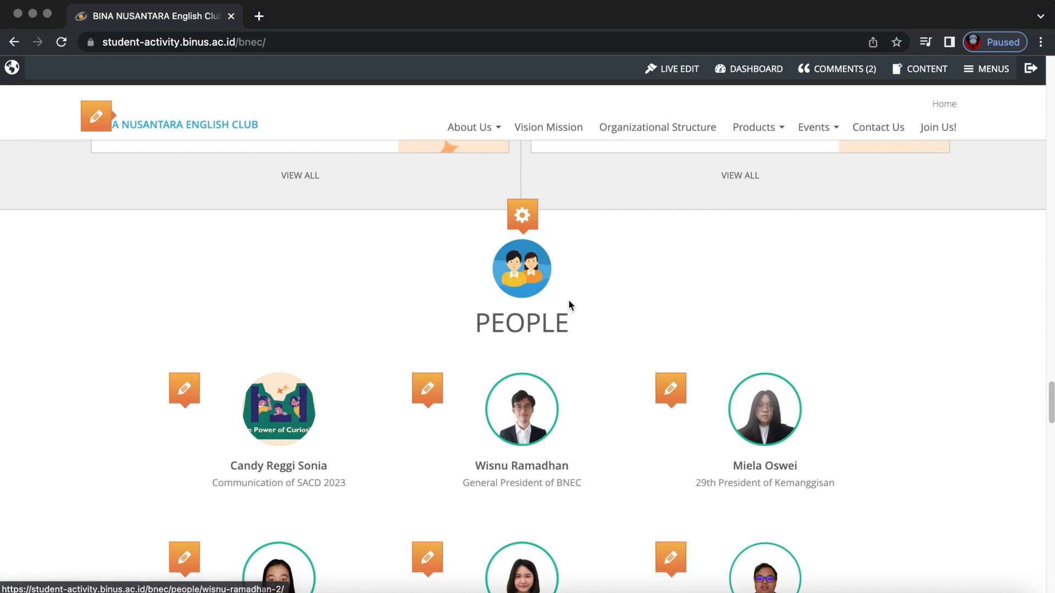
mouse_move(529, 214)
click(697, 215)
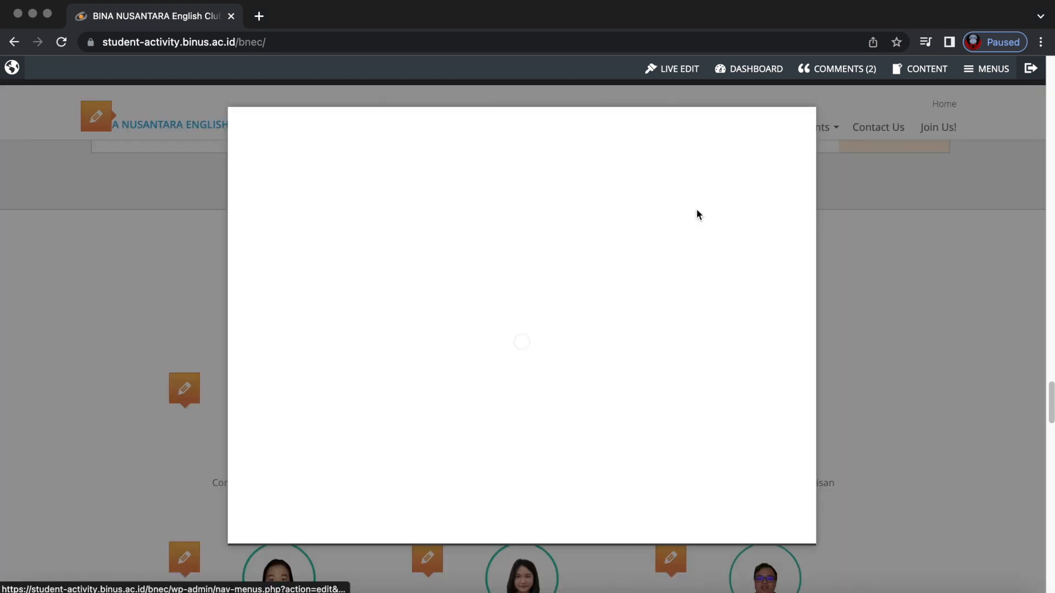
scroll(525, 306, down, 3)
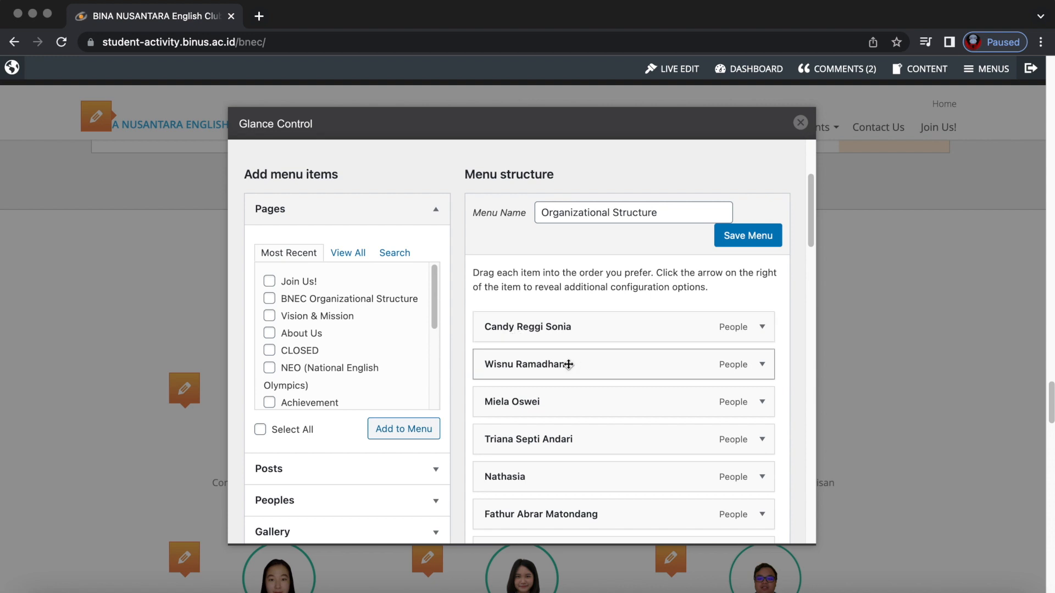
drag(546, 325, 551, 364)
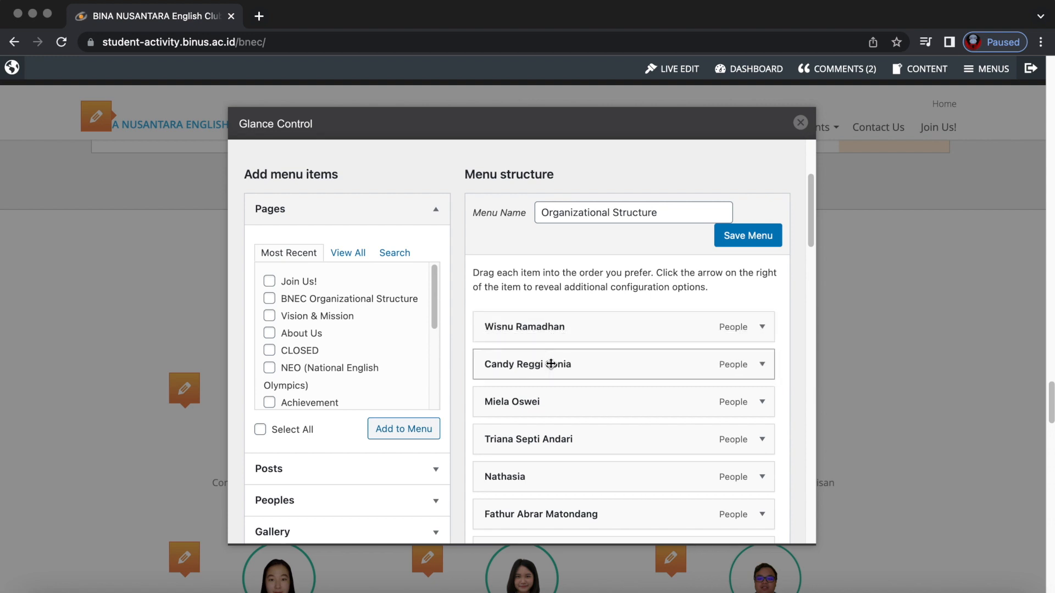
click(741, 240)
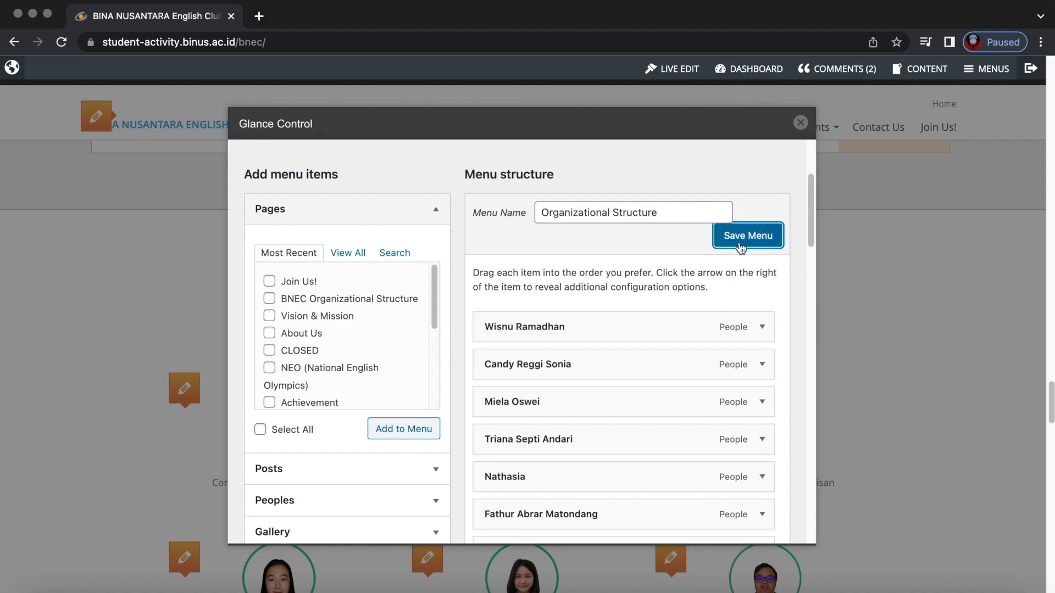
click(800, 122)
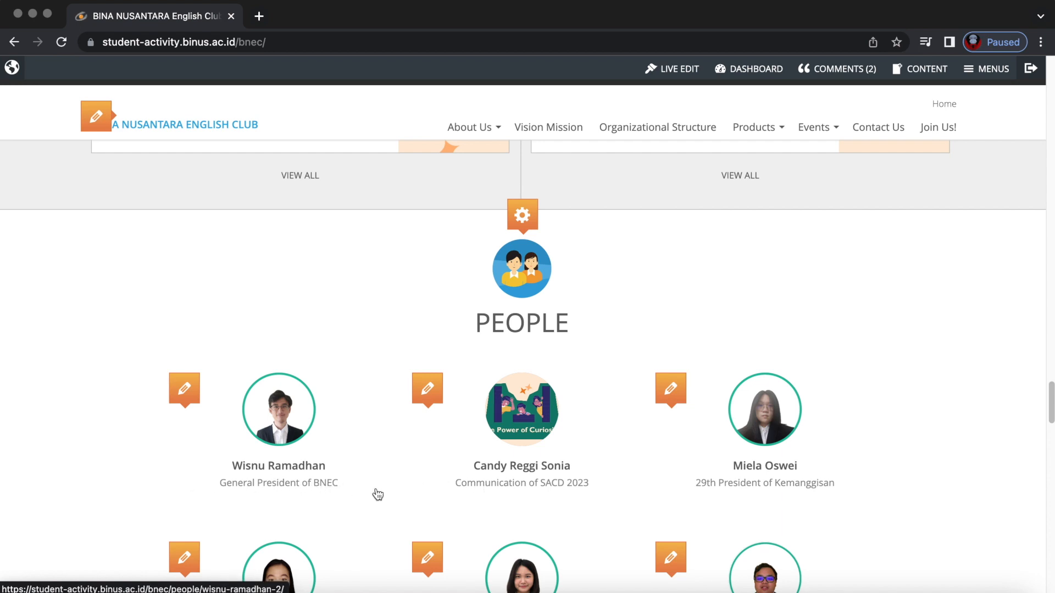
Open the new member's profile page and its People post editor.
scroll(395, 476, down, 2)
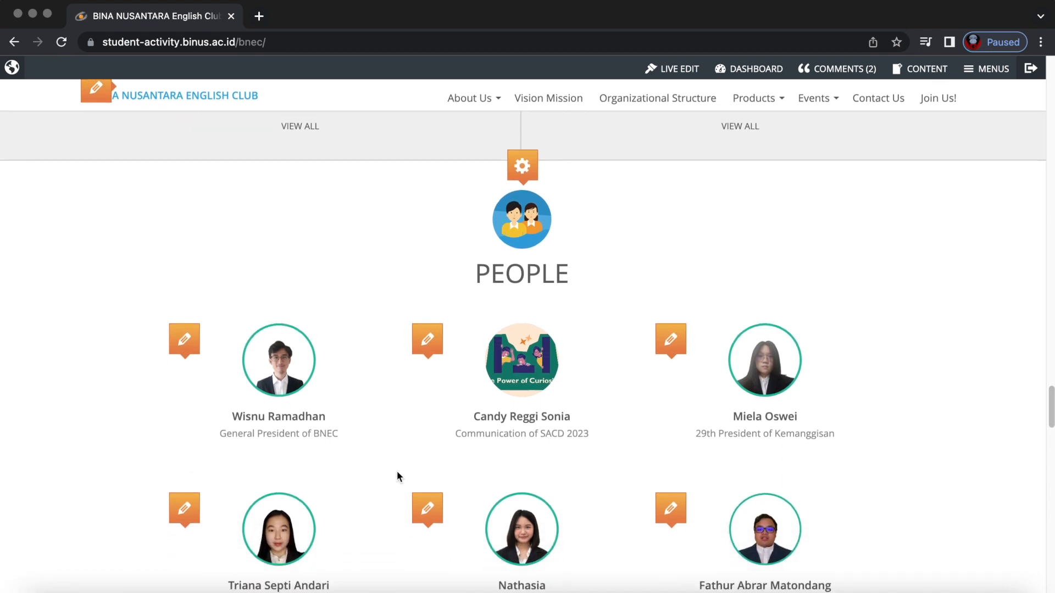
click(523, 375)
scroll(524, 376, down, 4)
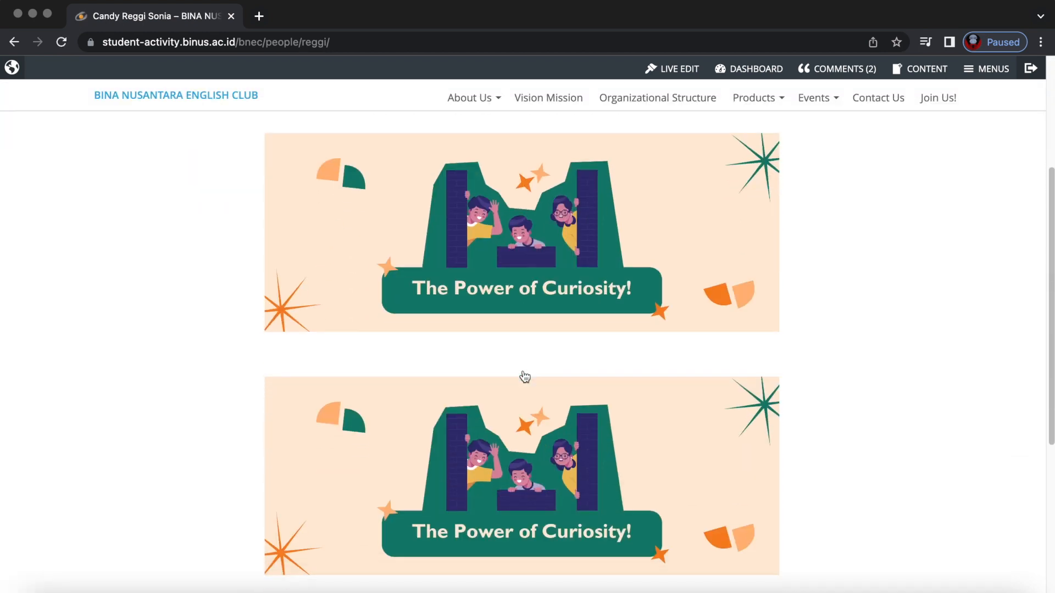
scroll(584, 207, up, 2)
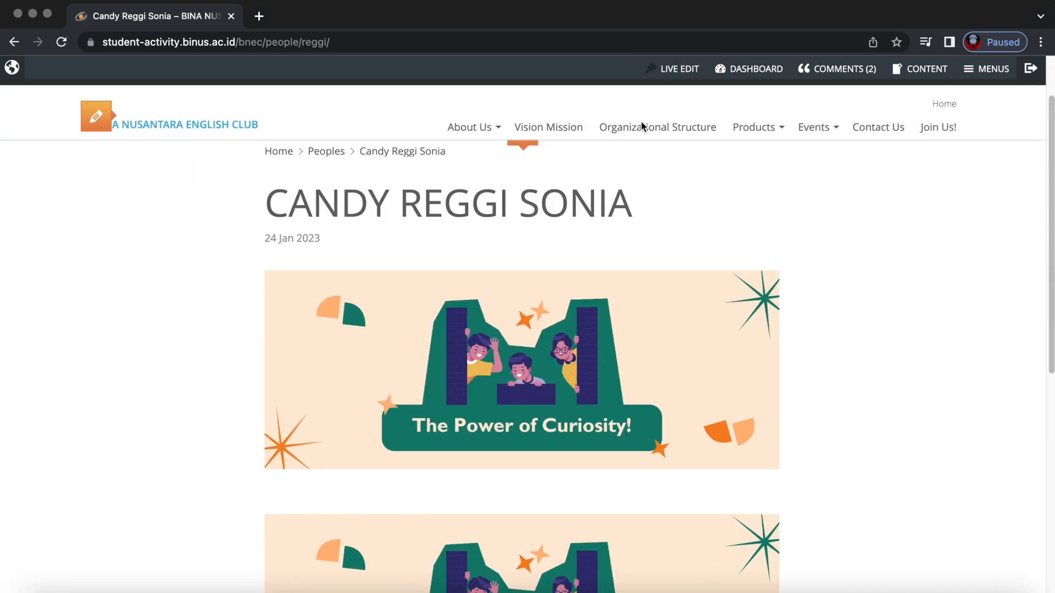
scroll(544, 229, up, 2)
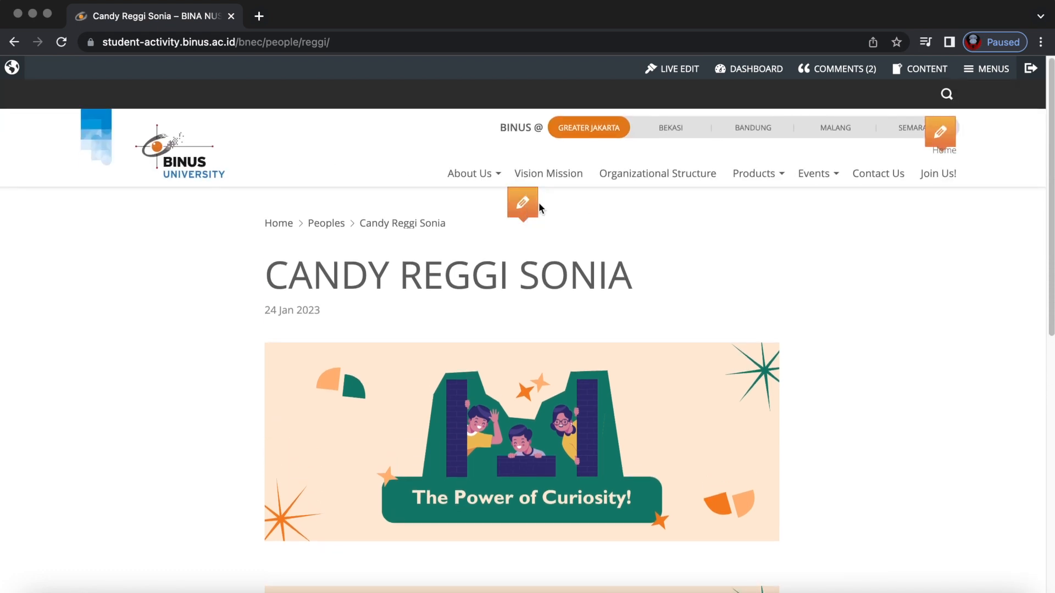
click(549, 202)
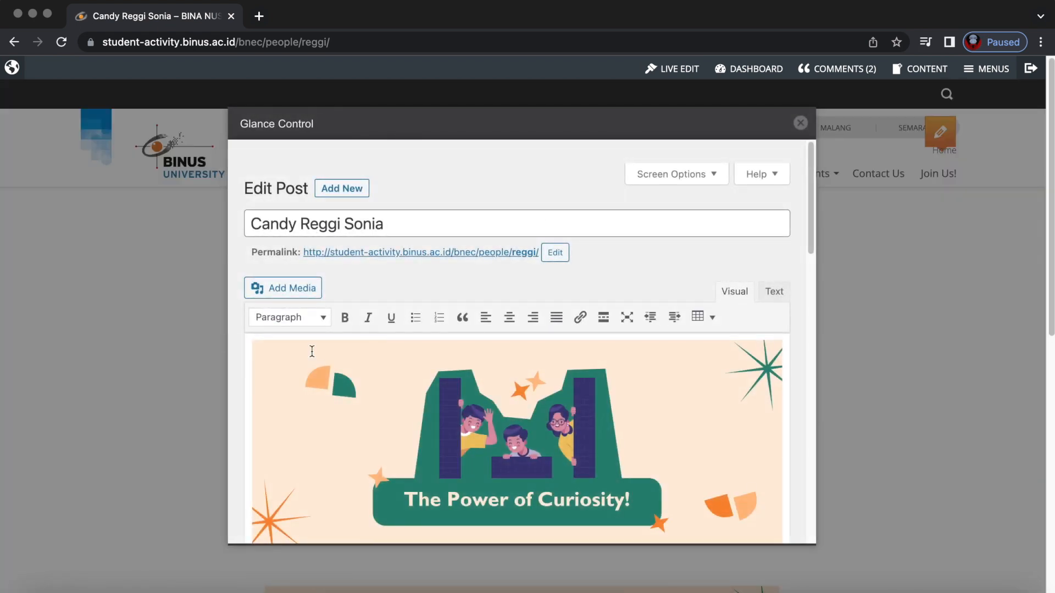
Move the new member's post to the Trash and return to the BNEC homepage.
scroll(249, 408, down, 10)
scroll(249, 408, down, 1)
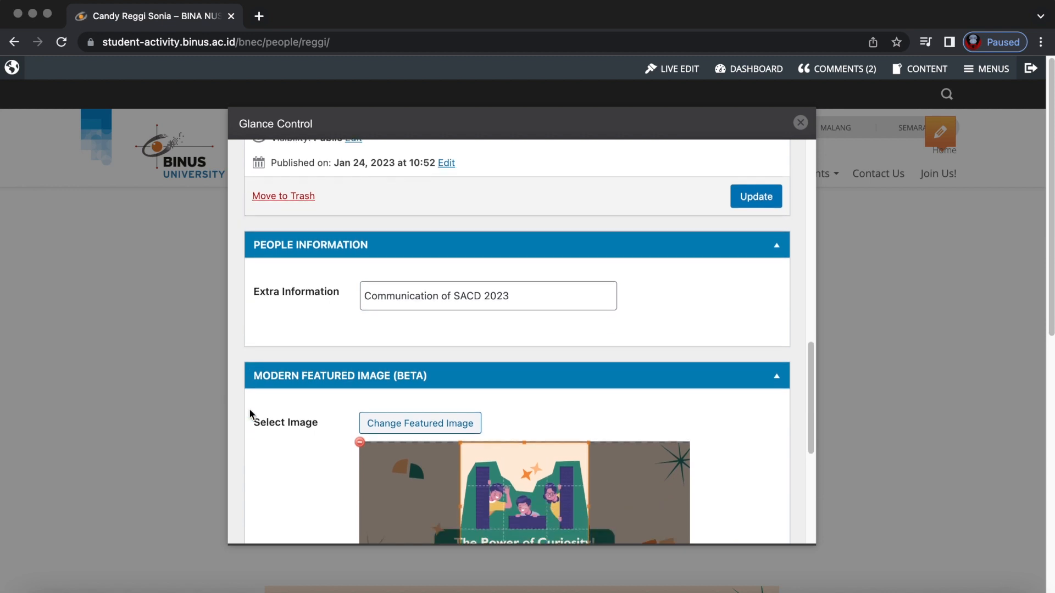
scroll(249, 408, up, 2)
click(288, 315)
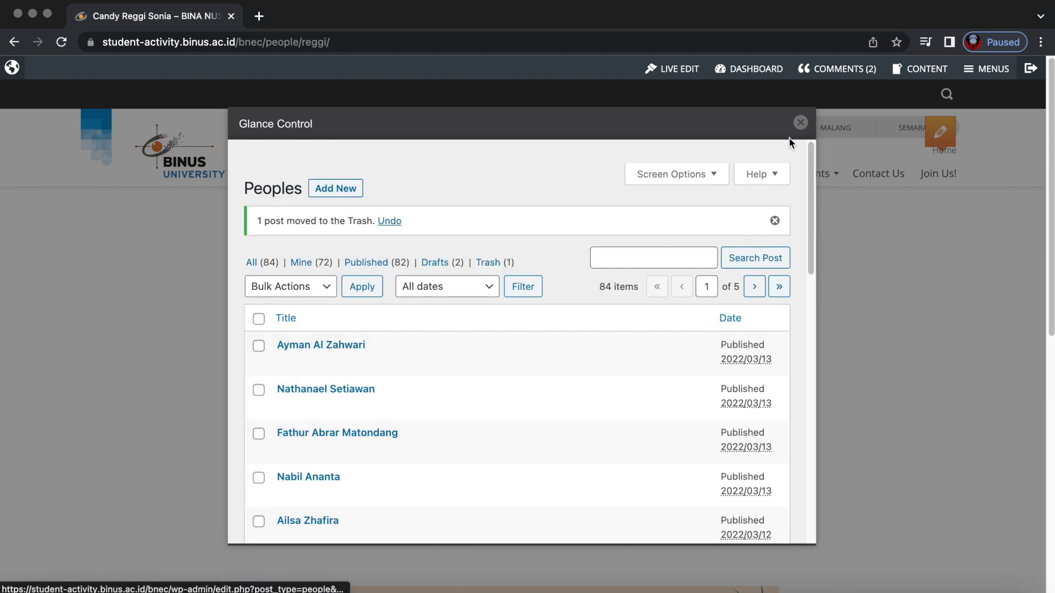
click(800, 122)
click(208, 175)
scroll(428, 485, down, 10)
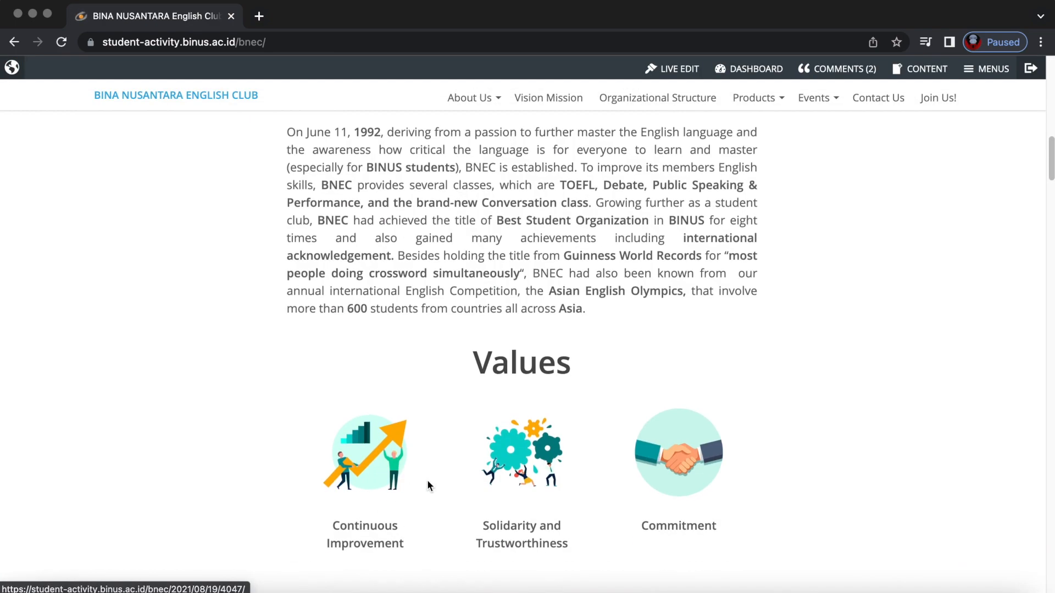
scroll(427, 480, down, 20)
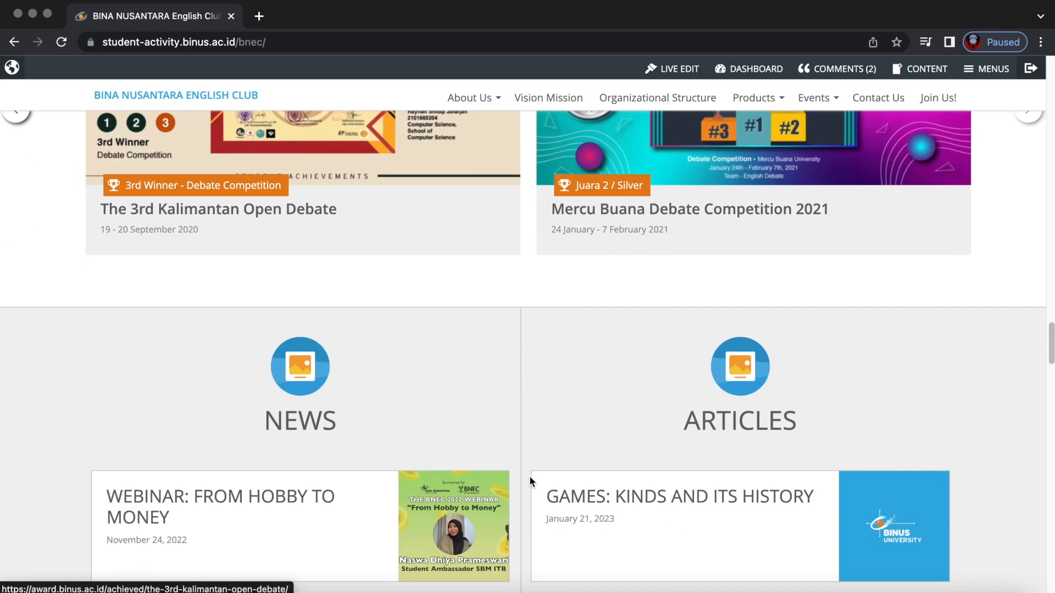
scroll(529, 481, down, 15)
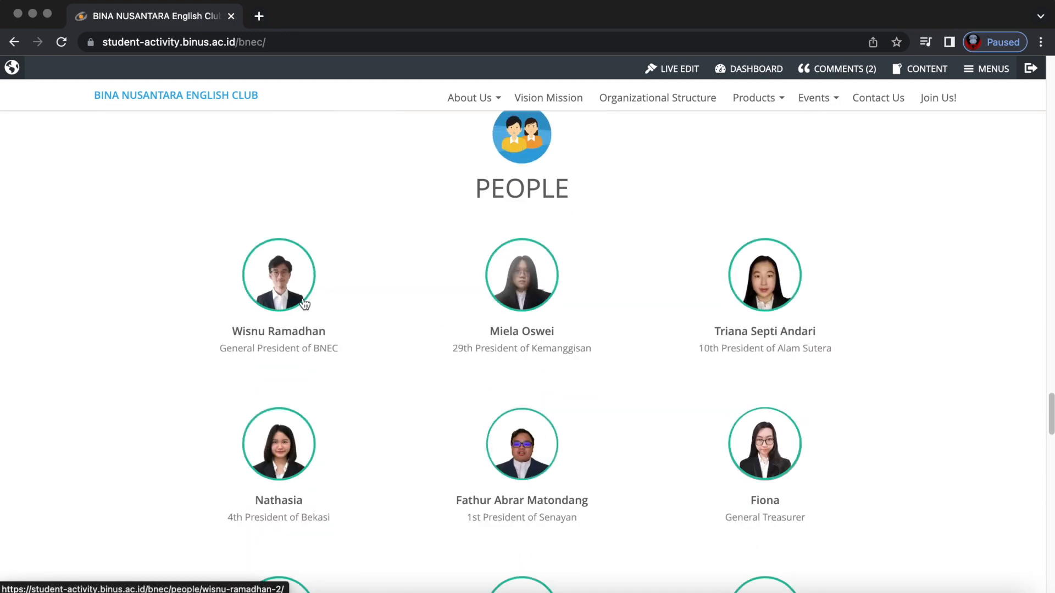
click(660, 327)
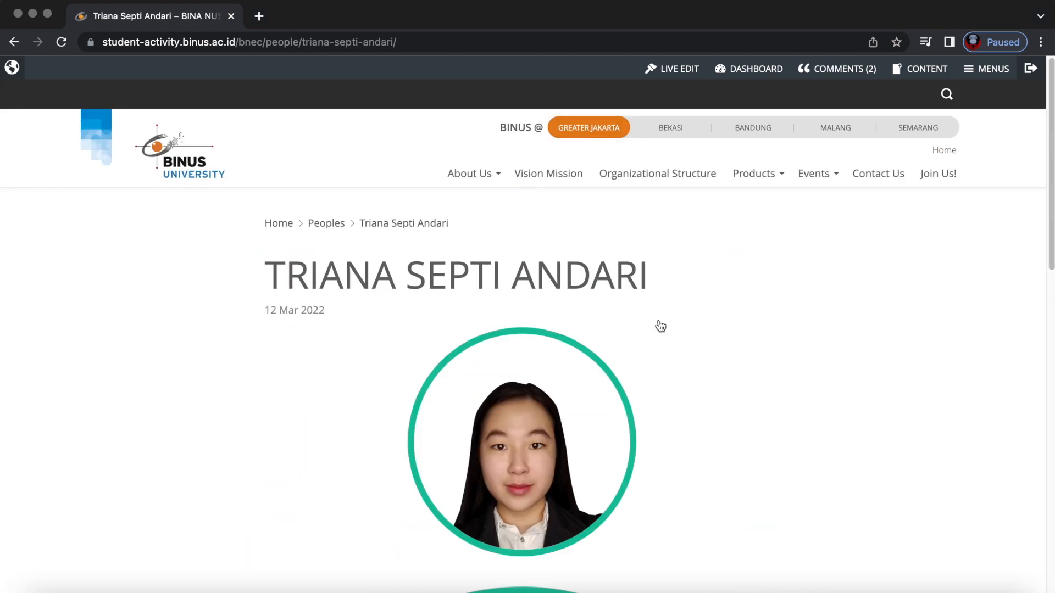
click(12, 42)
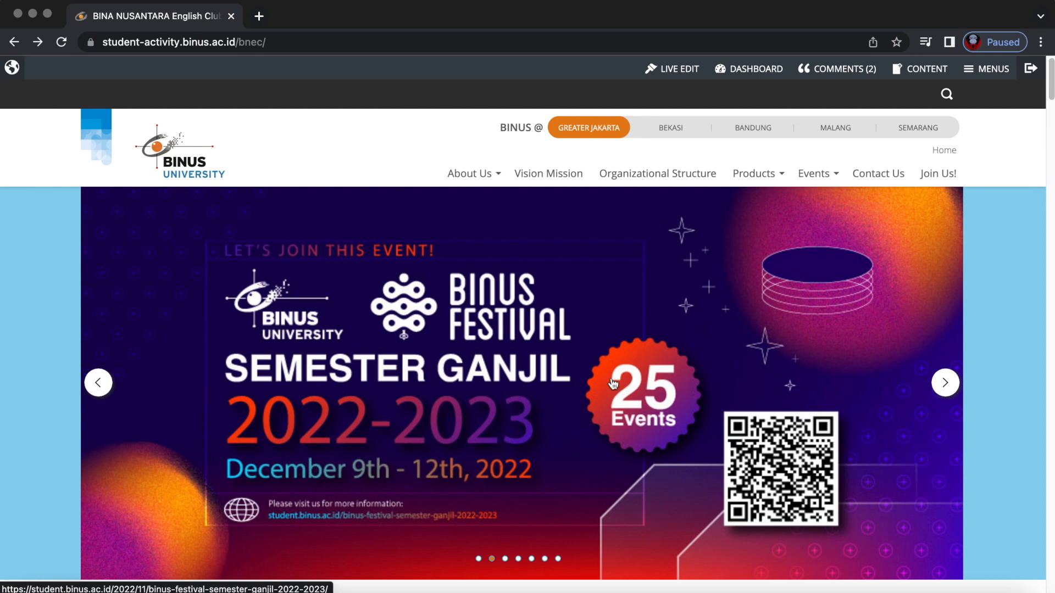
click(478, 558)
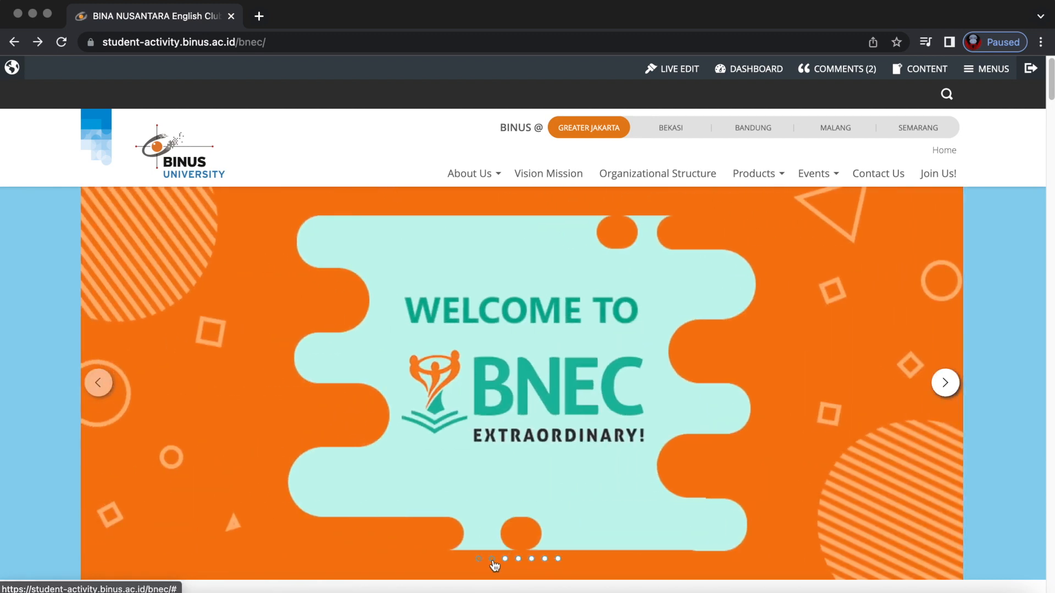
click(493, 559)
click(518, 559)
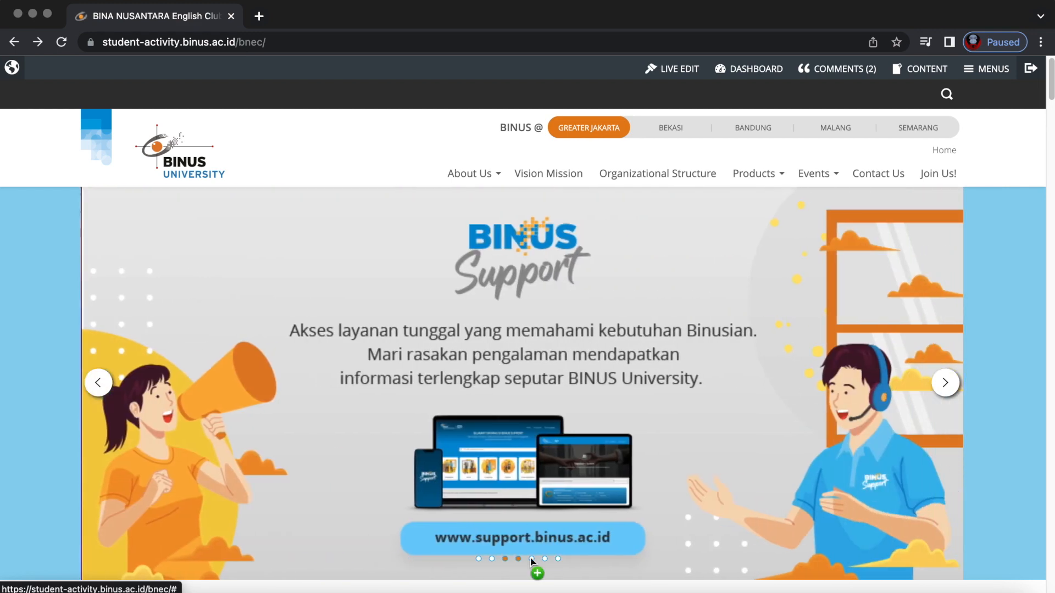
click(531, 558)
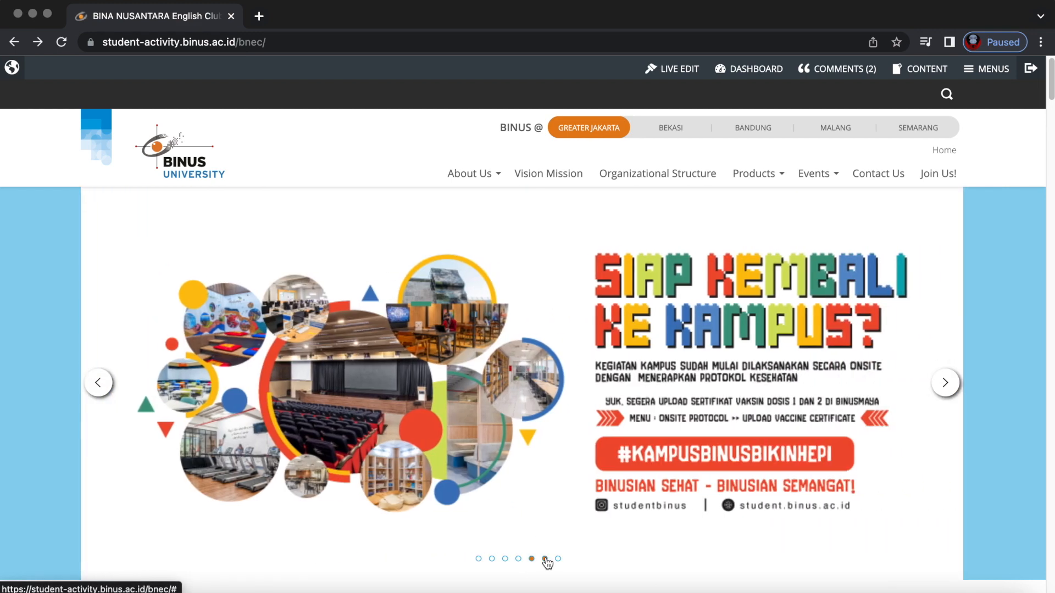
click(545, 558)
click(558, 559)
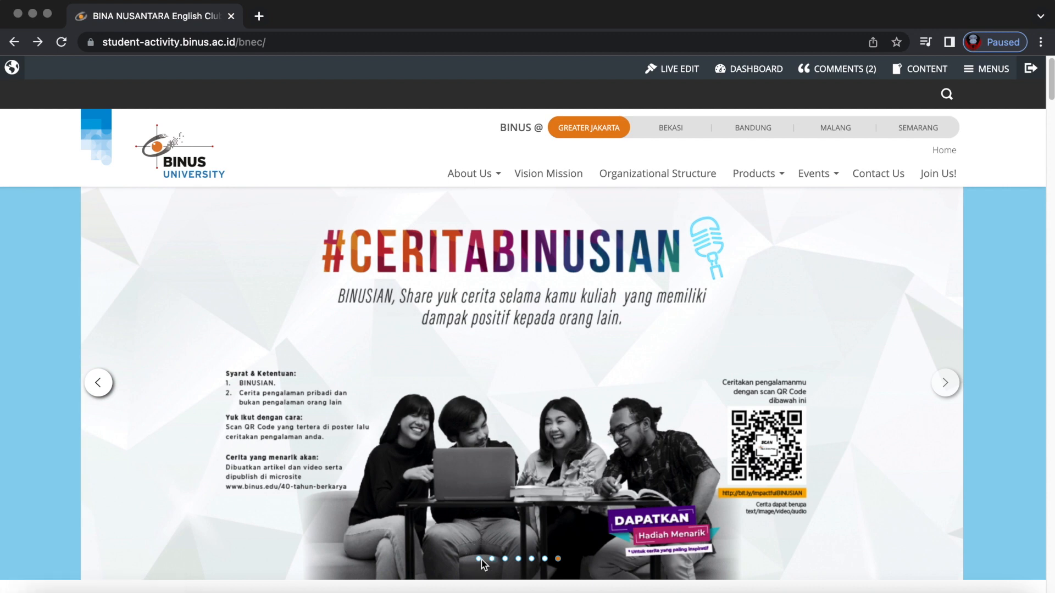
click(480, 558)
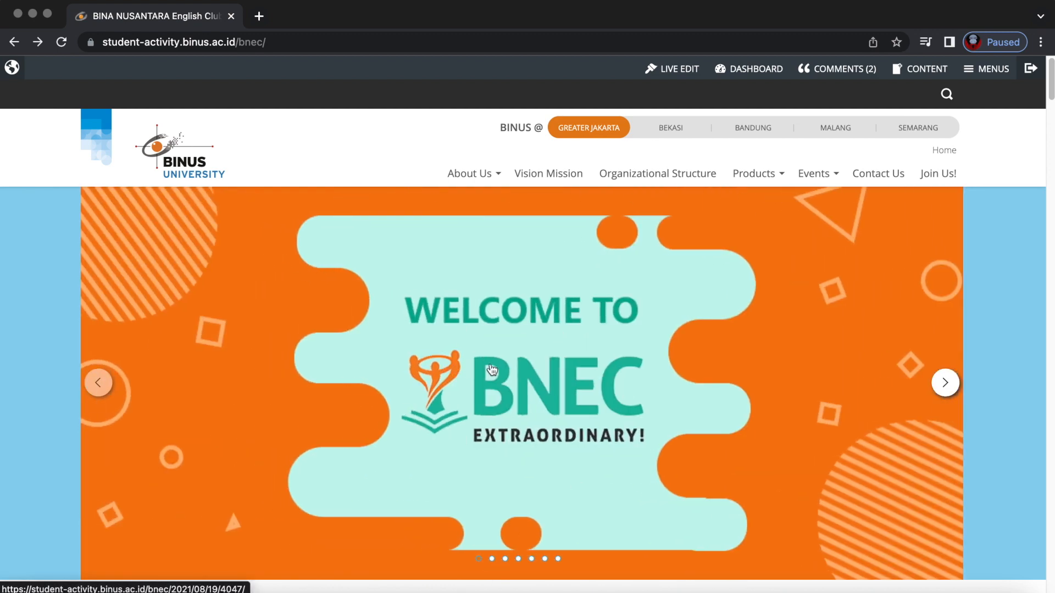
click(492, 559)
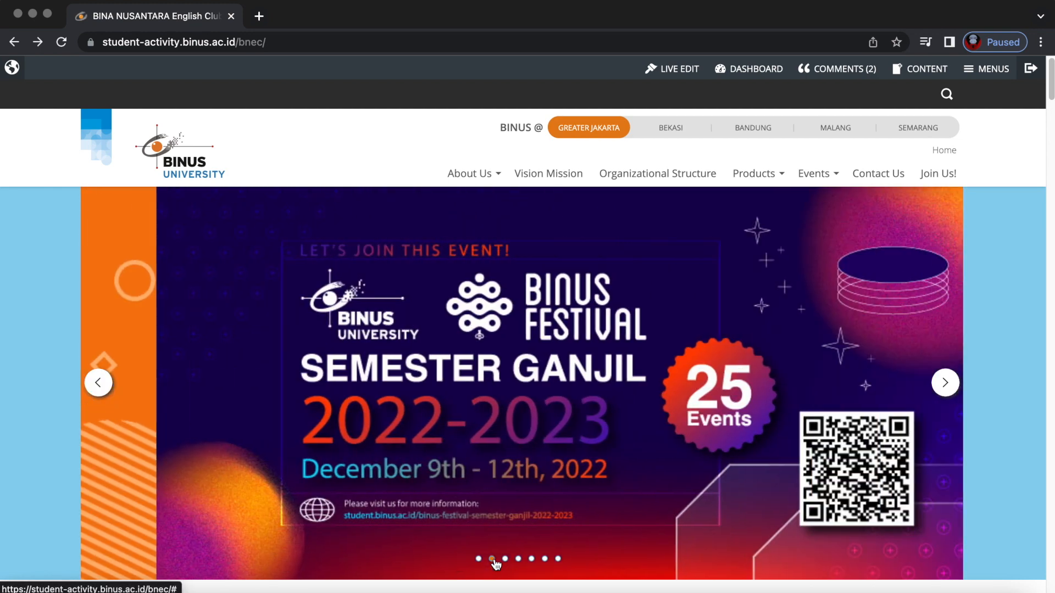
click(505, 559)
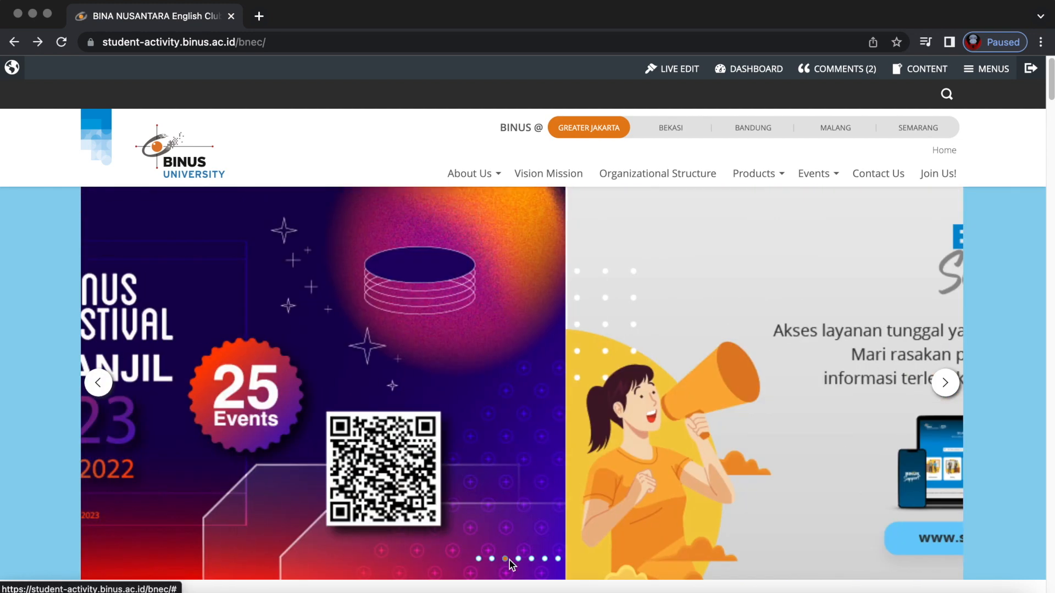
click(518, 559)
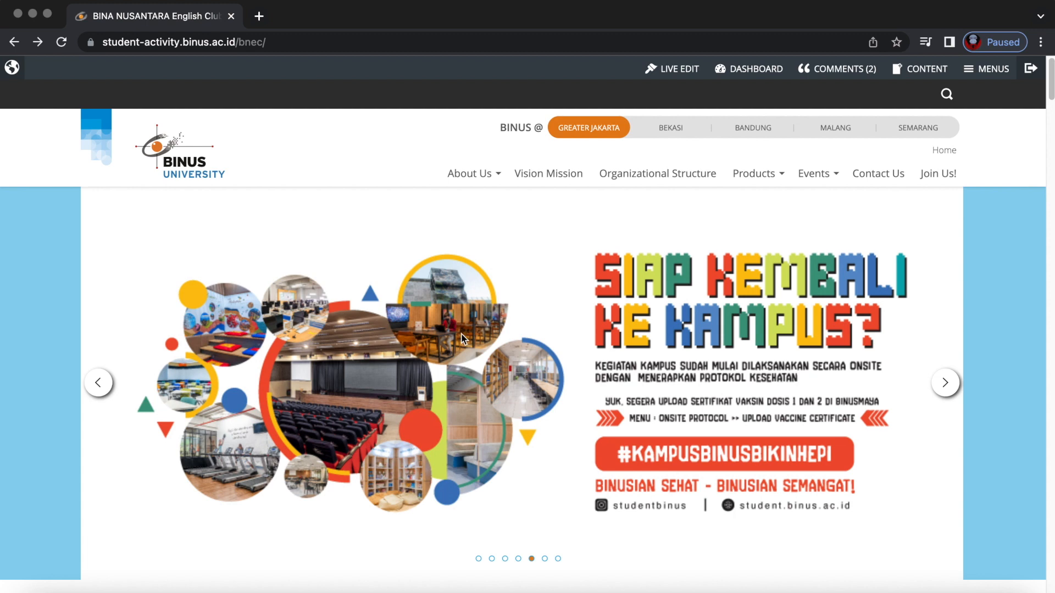
click(478, 559)
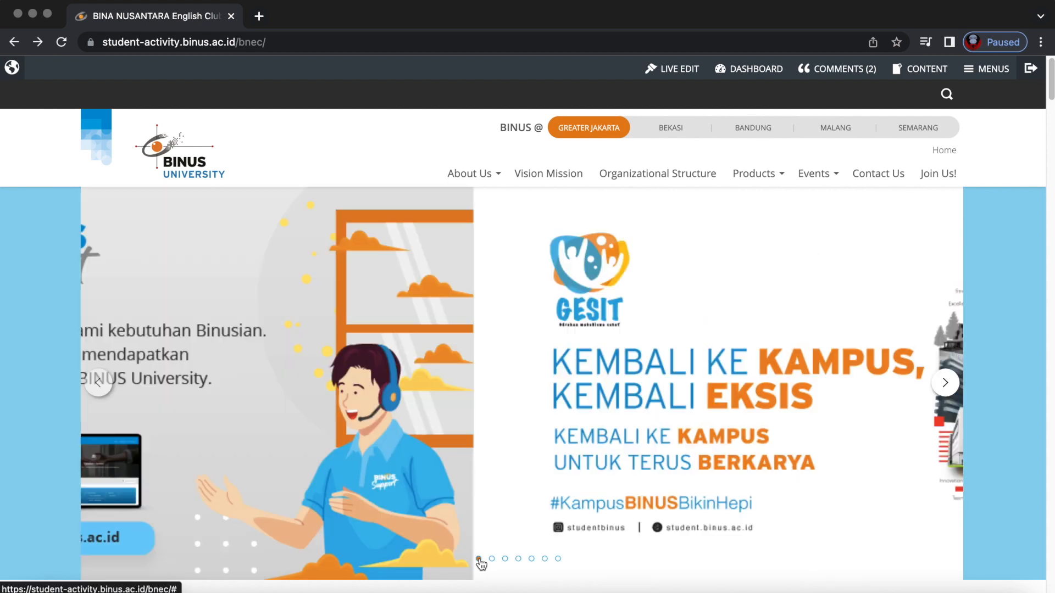
Turn on live editing and add a new slide titled 'Sample' with body text 'sample'.
click(671, 70)
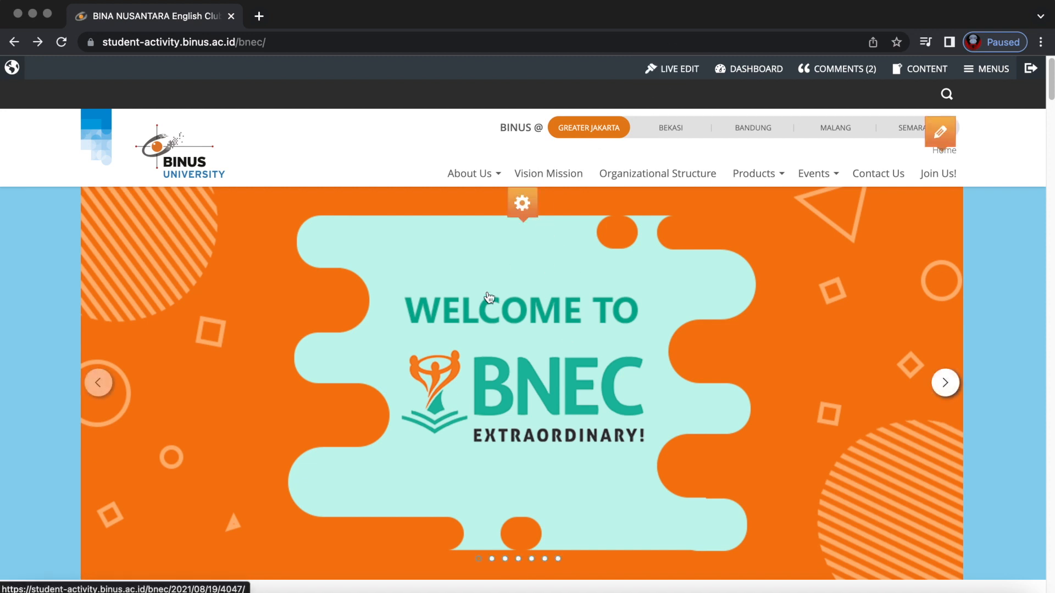
mouse_move(535, 214)
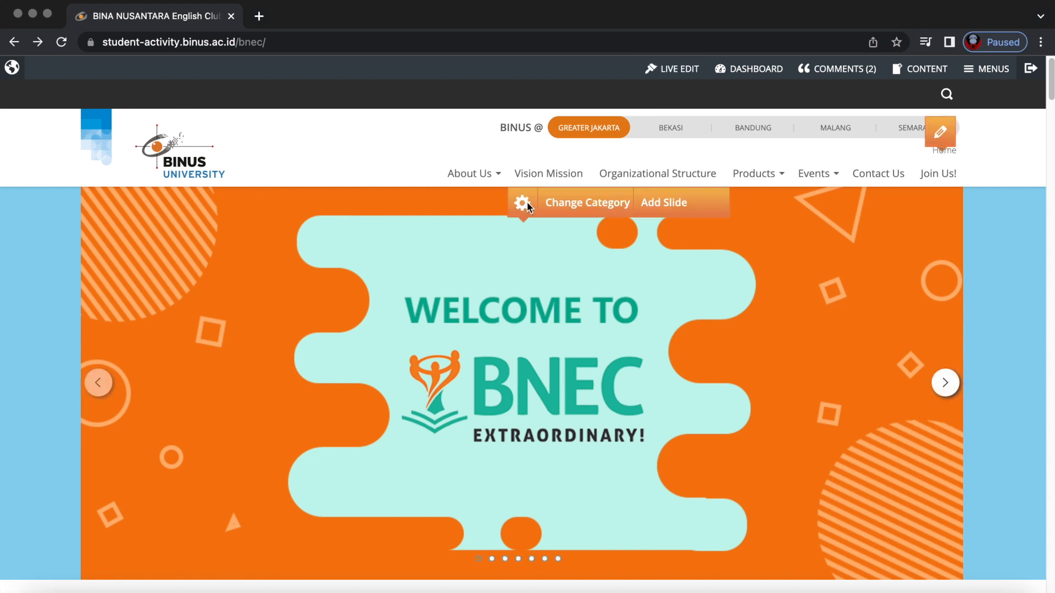
click(665, 202)
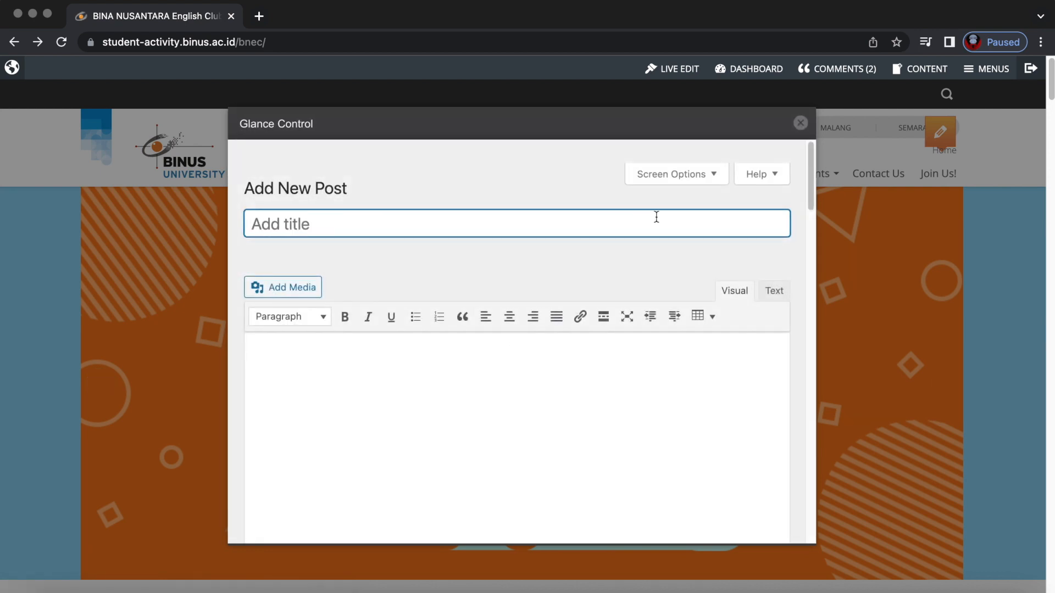
text(Sample)
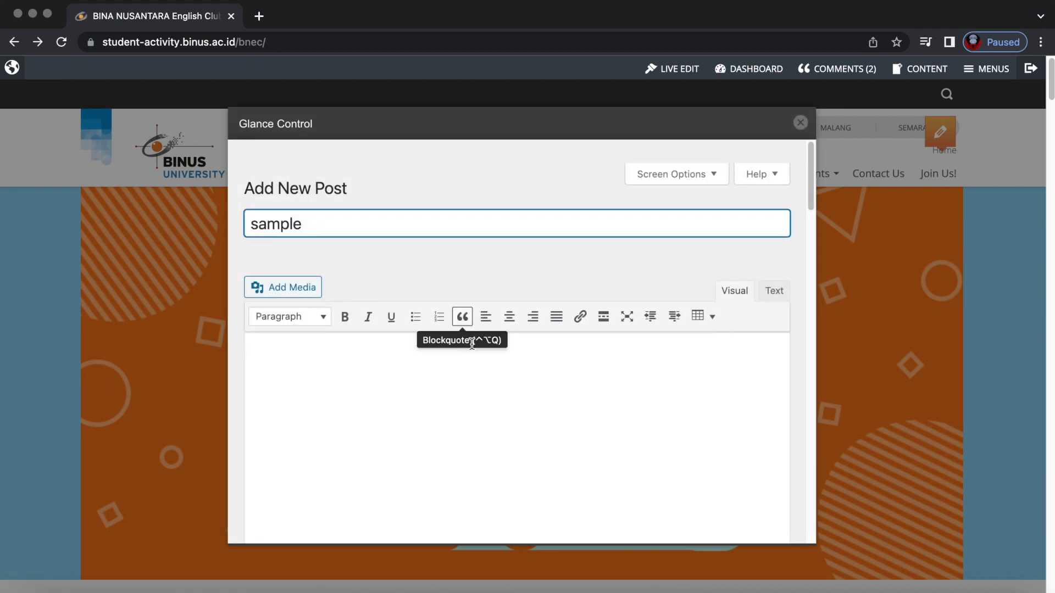
click(461, 362)
text(sample)
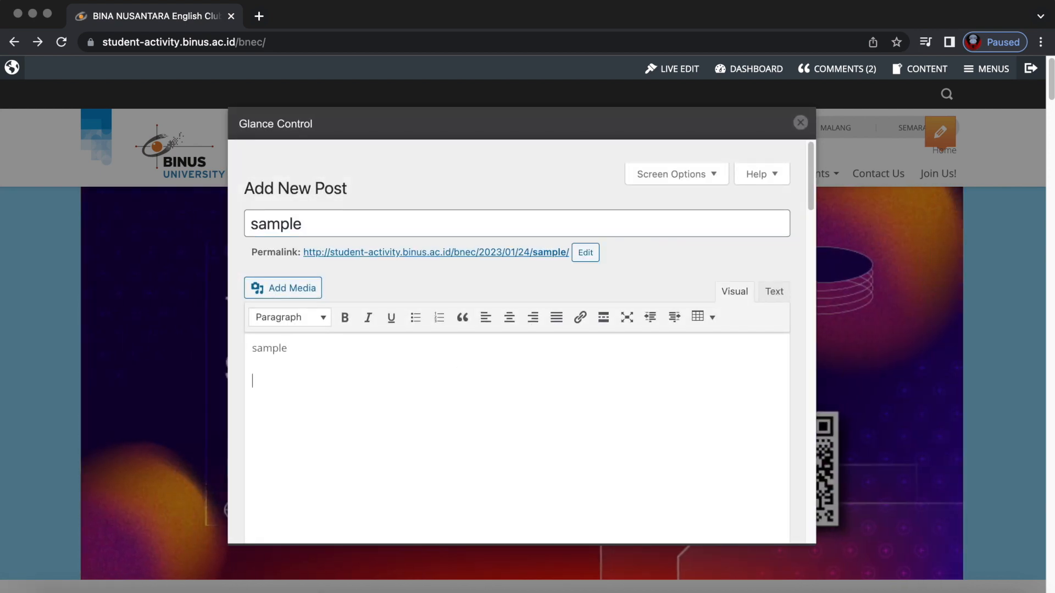
Insert the professor tips cover image into the post and check the Slideshow category.
click(305, 291)
click(430, 371)
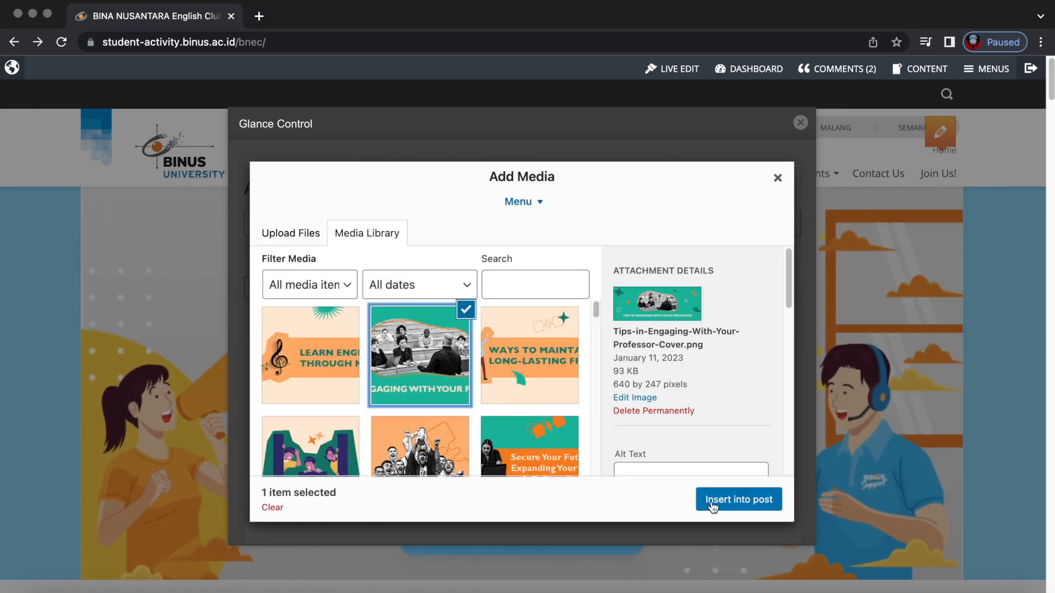
click(717, 500)
scroll(436, 426, down, 10)
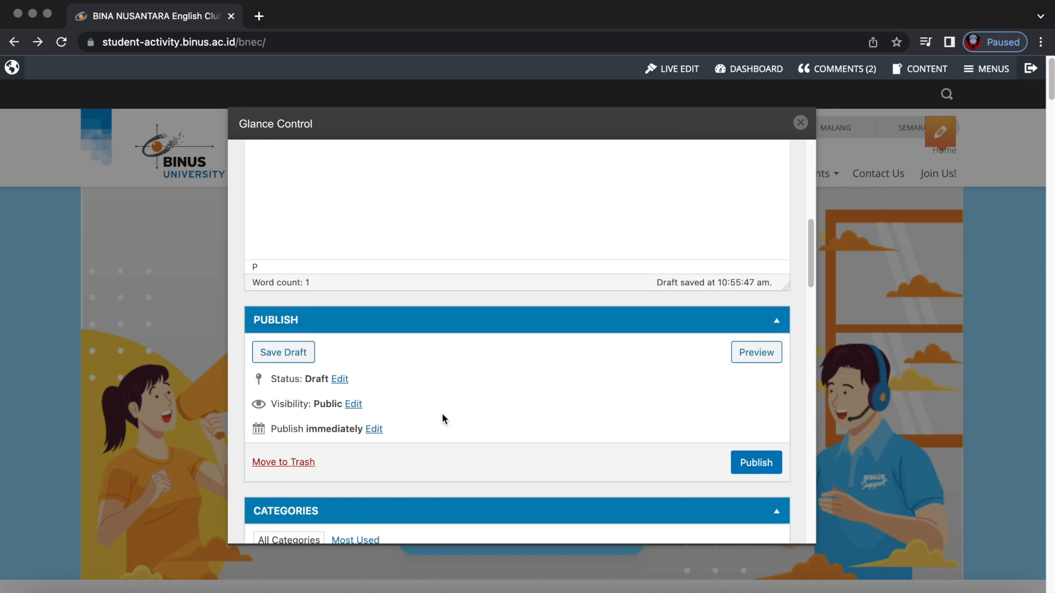
scroll(442, 417, down, 4)
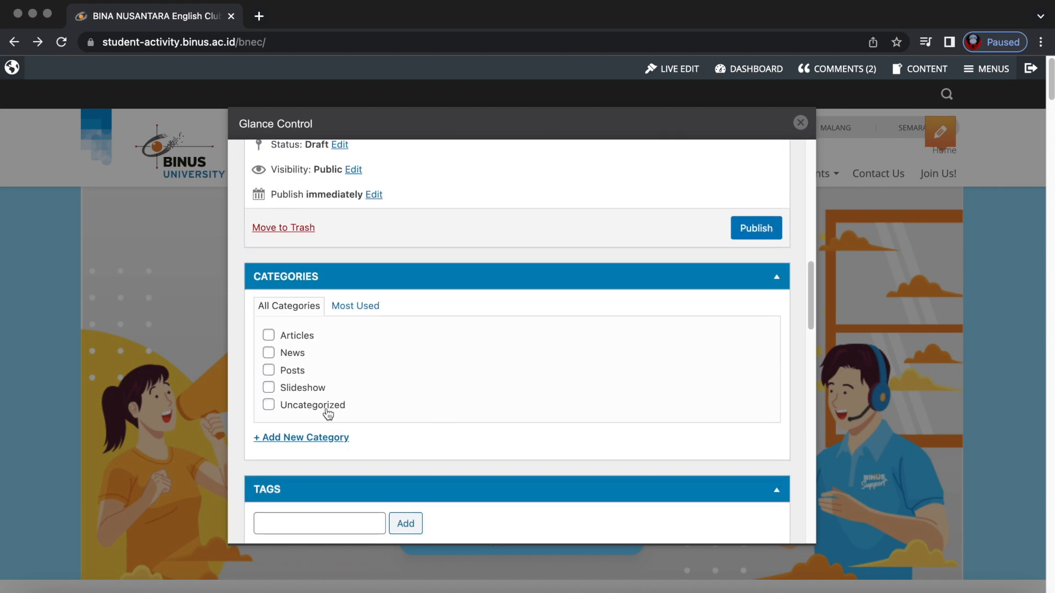
click(268, 387)
scroll(465, 410, down, 5)
scroll(464, 411, down, 2)
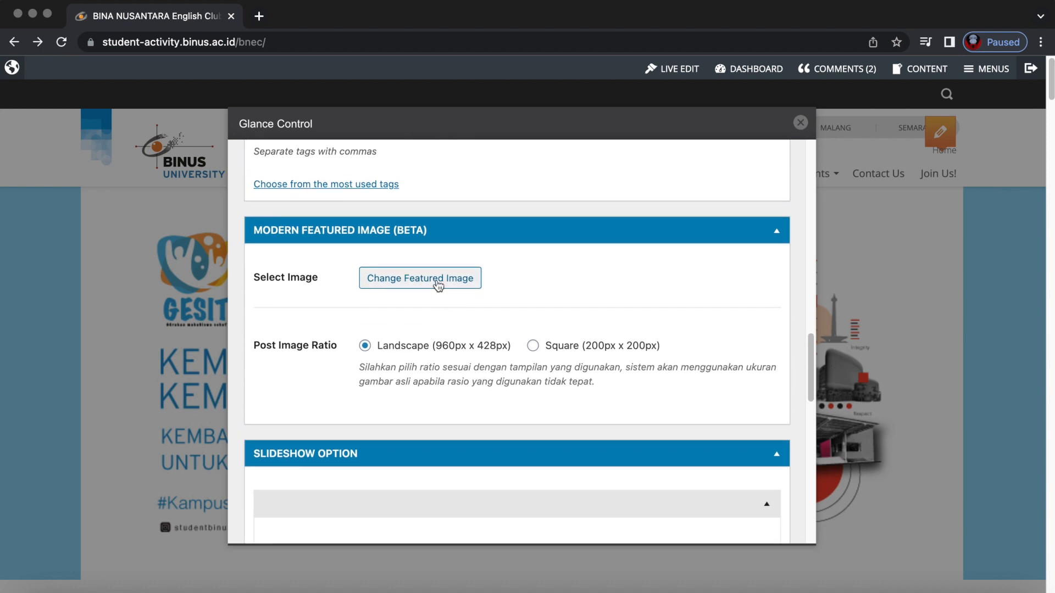
Set the Tips in Engaging With Your Professor image as the post's featured image.
click(438, 284)
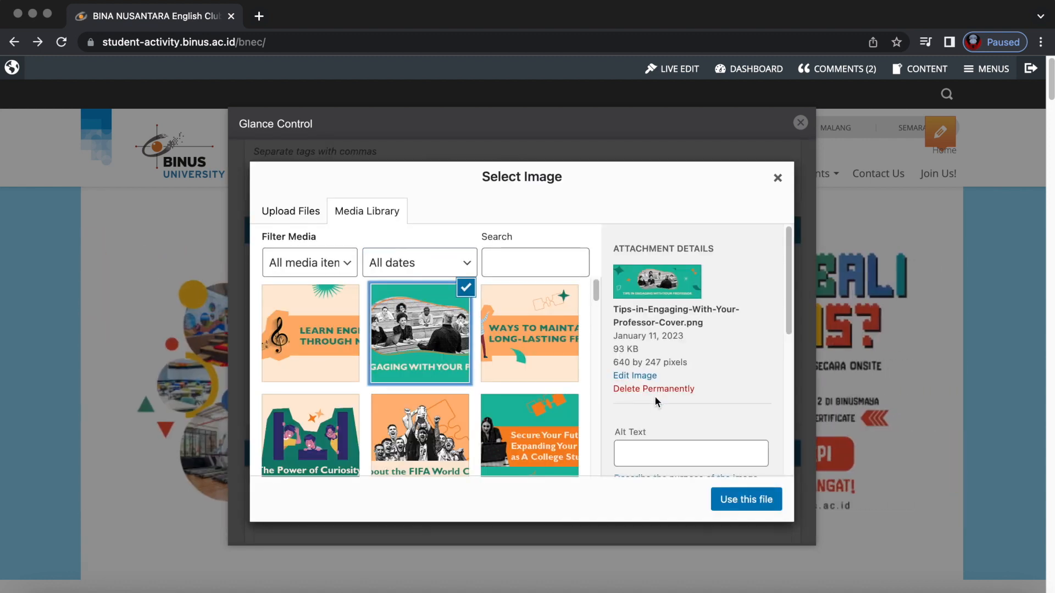
click(746, 500)
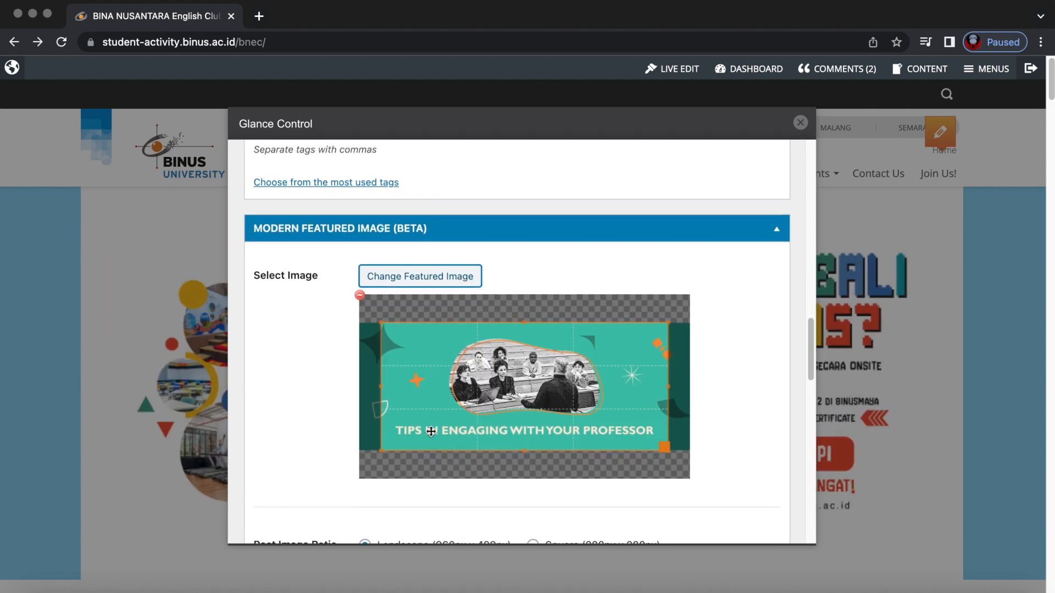
scroll(430, 432, down, 1)
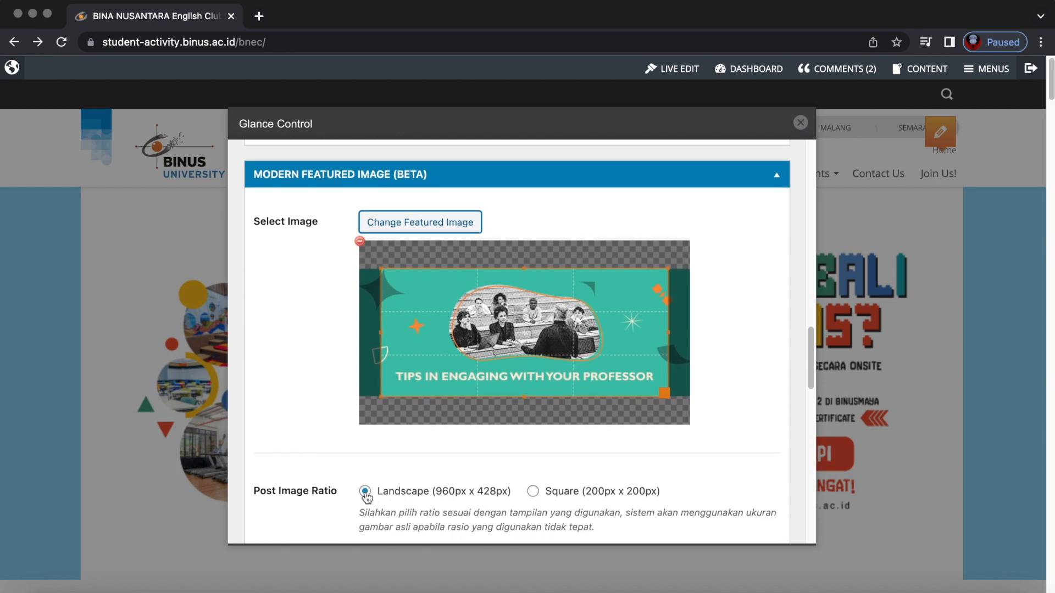
scroll(458, 471, down, 10)
Publish the sample post and close the editor to return to the homepage.
scroll(458, 472, down, 3)
scroll(457, 471, up, 5)
scroll(555, 417, down, 8)
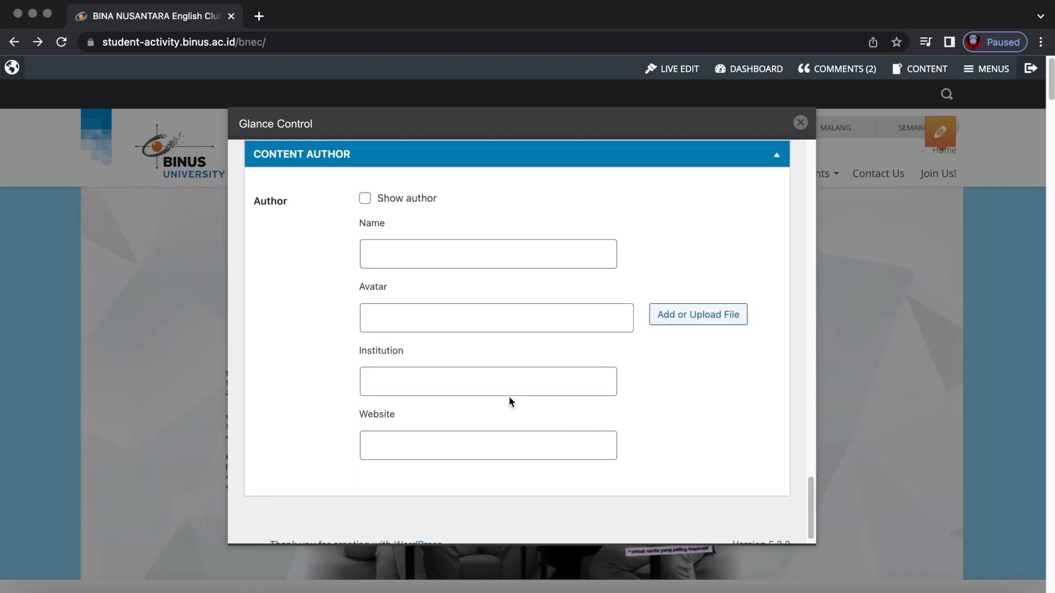
scroll(509, 403, down, 1)
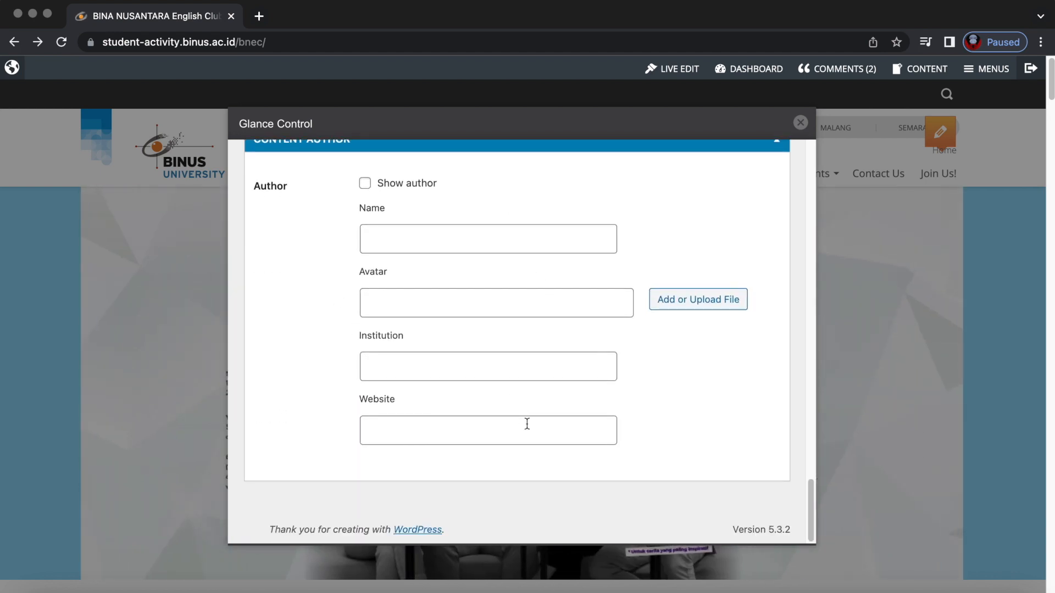
scroll(527, 424, up, 20)
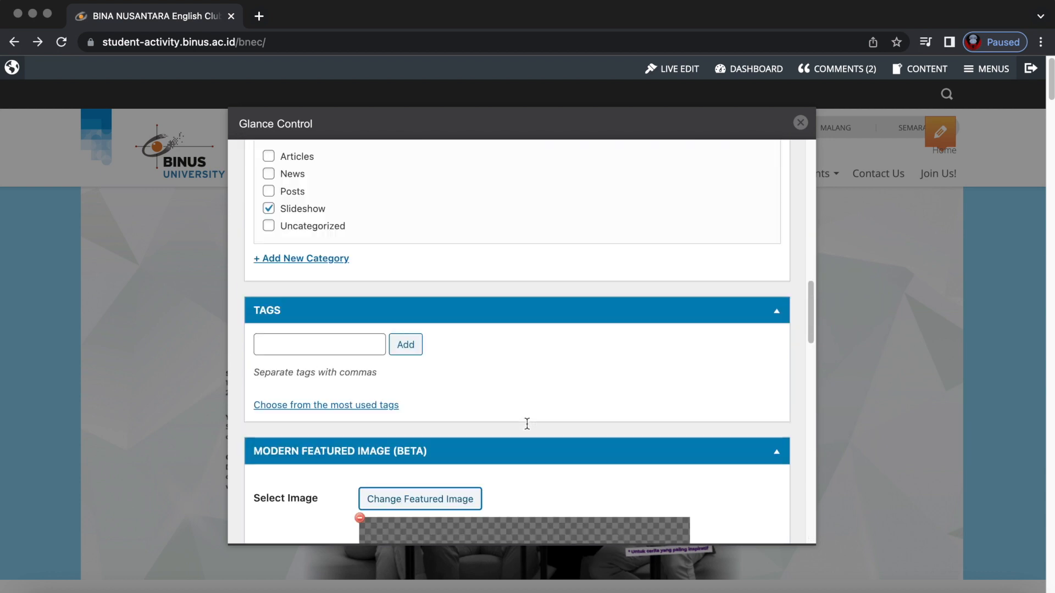
scroll(527, 424, up, 3)
scroll(528, 426, down, 10)
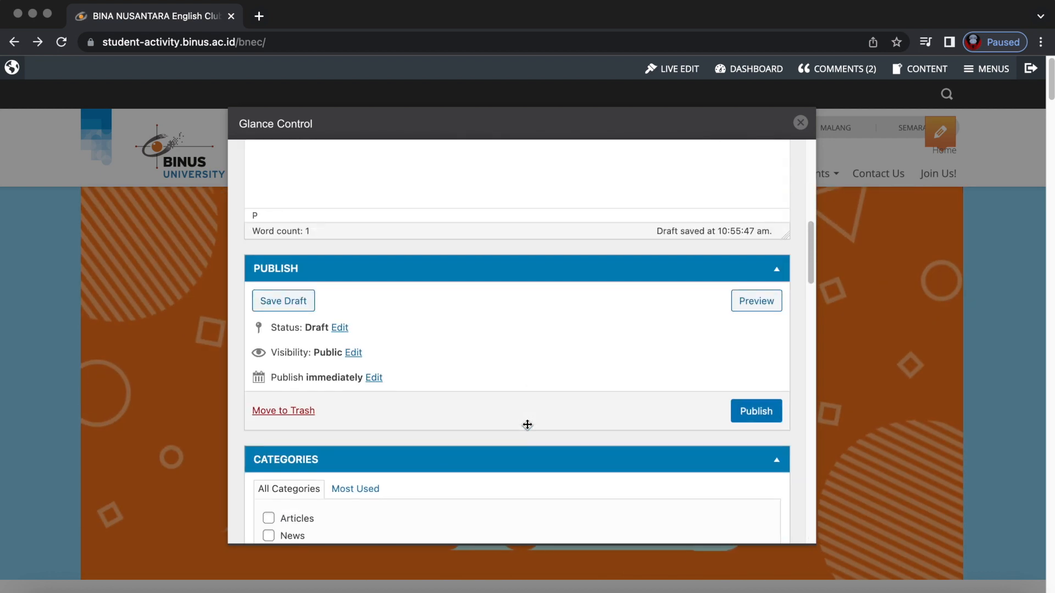
click(764, 406)
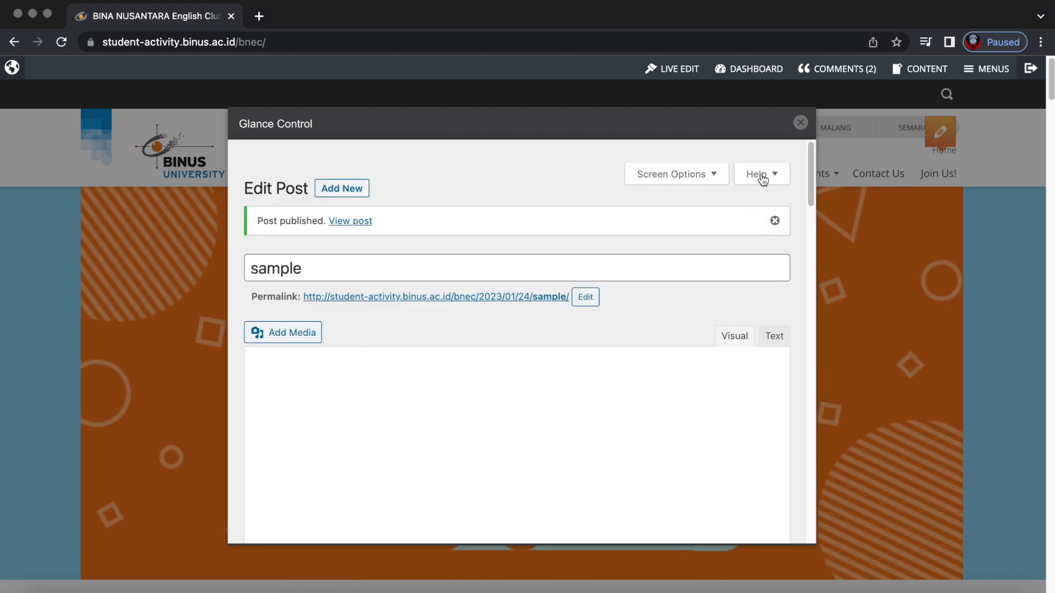
click(800, 122)
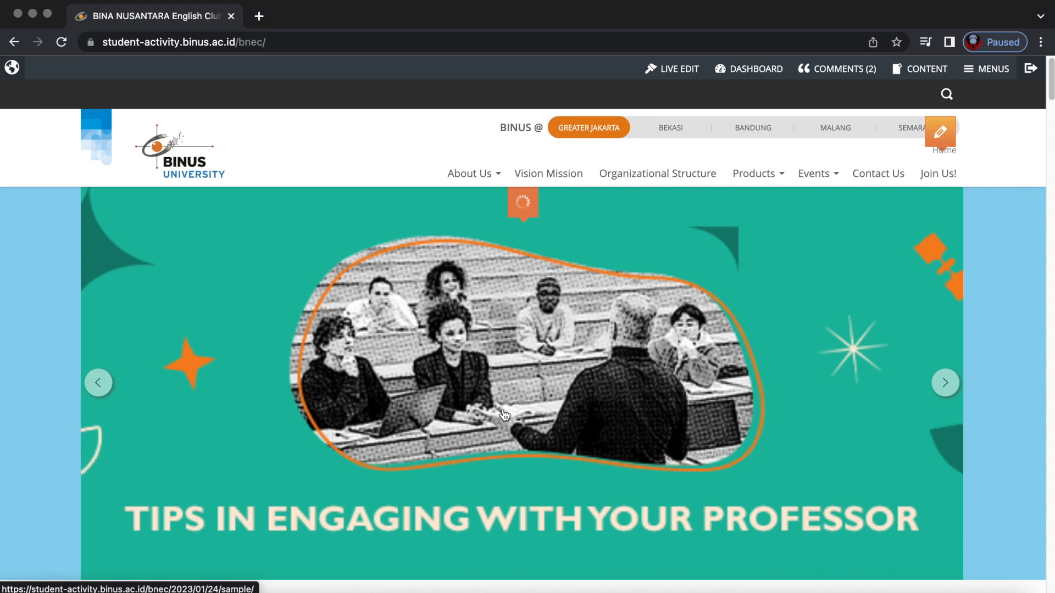
Reload the homepage, enable live editing, and close the slideshow category settings unchanged.
right_click(325, 146)
click(352, 187)
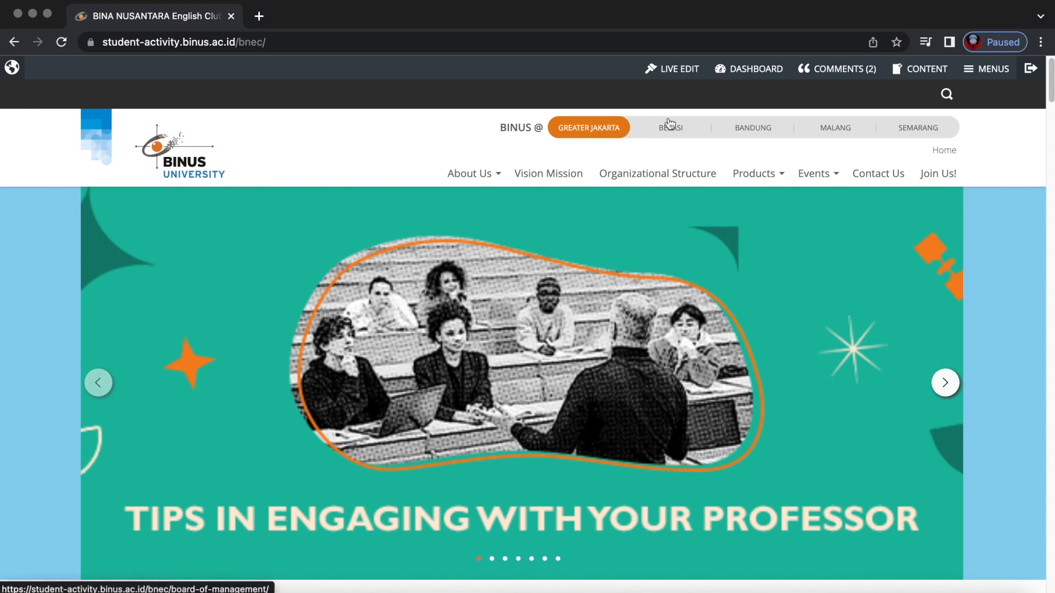
click(672, 70)
mouse_move(525, 204)
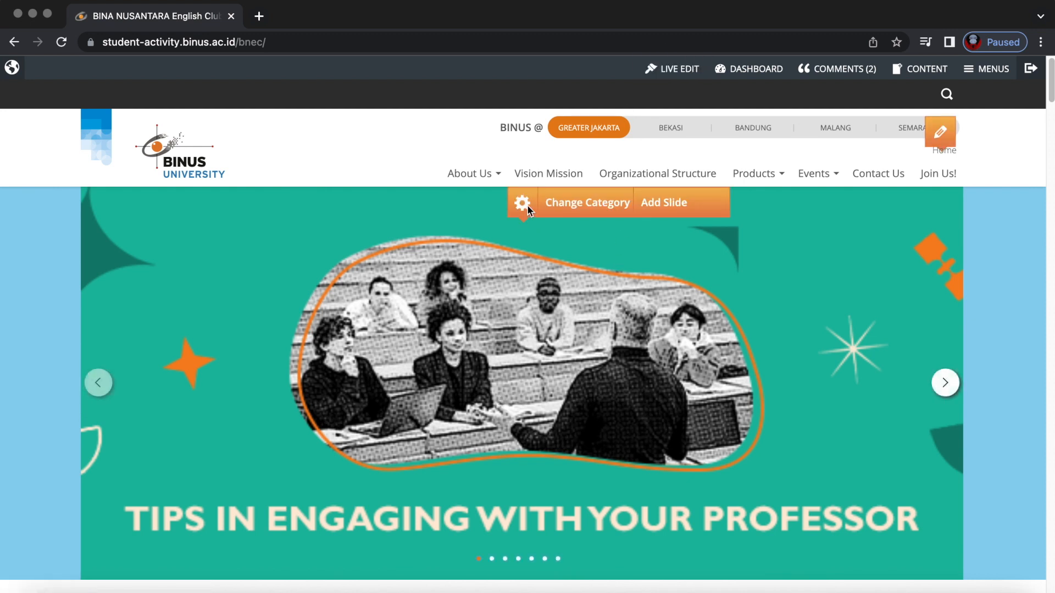
click(576, 210)
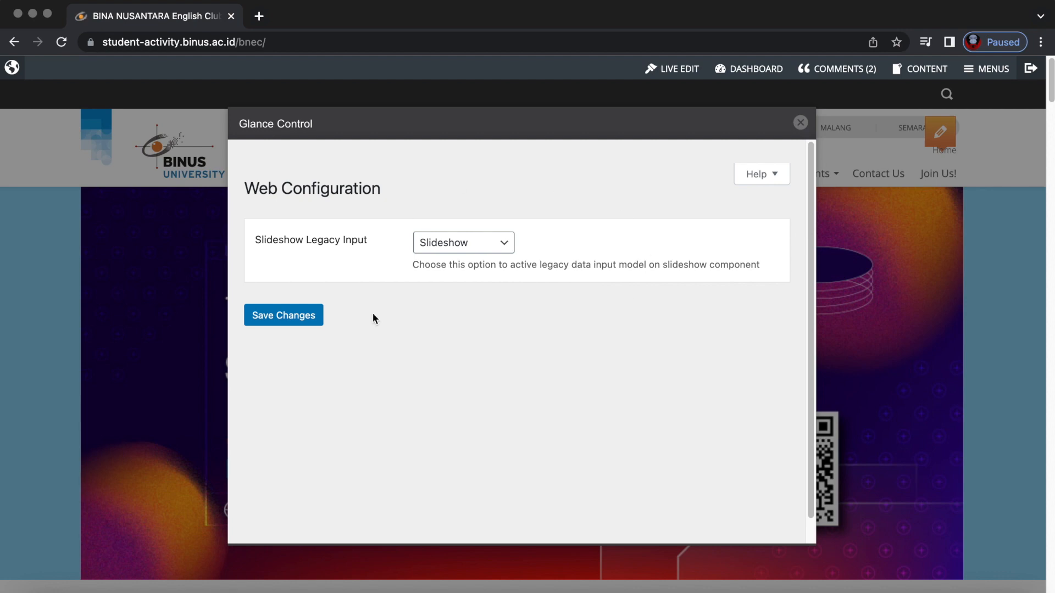
click(800, 122)
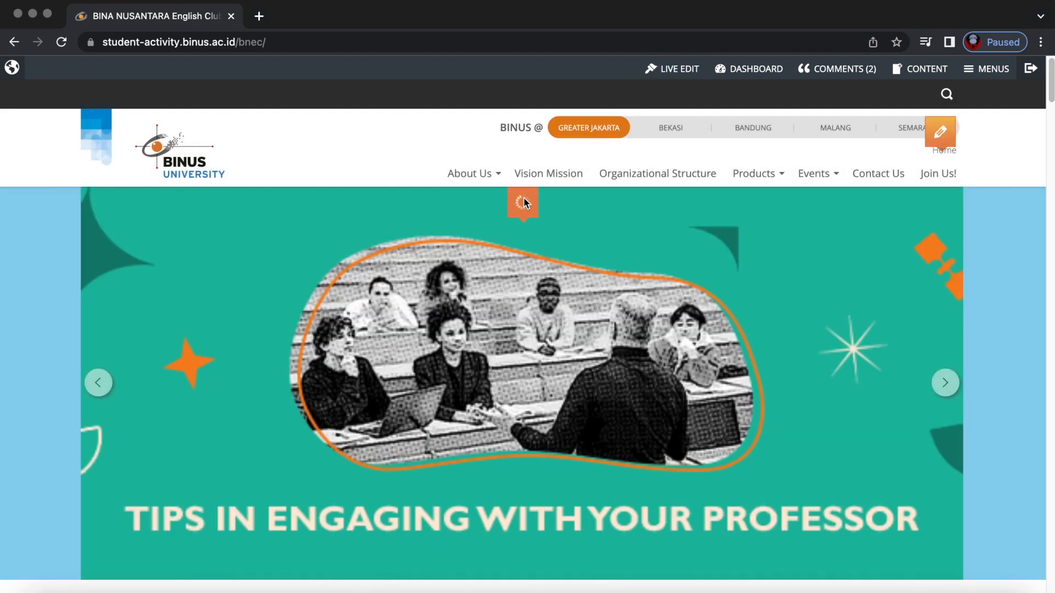
Reload the homepage again, re-enable live editing, and begin adding a new slide.
right_click(368, 166)
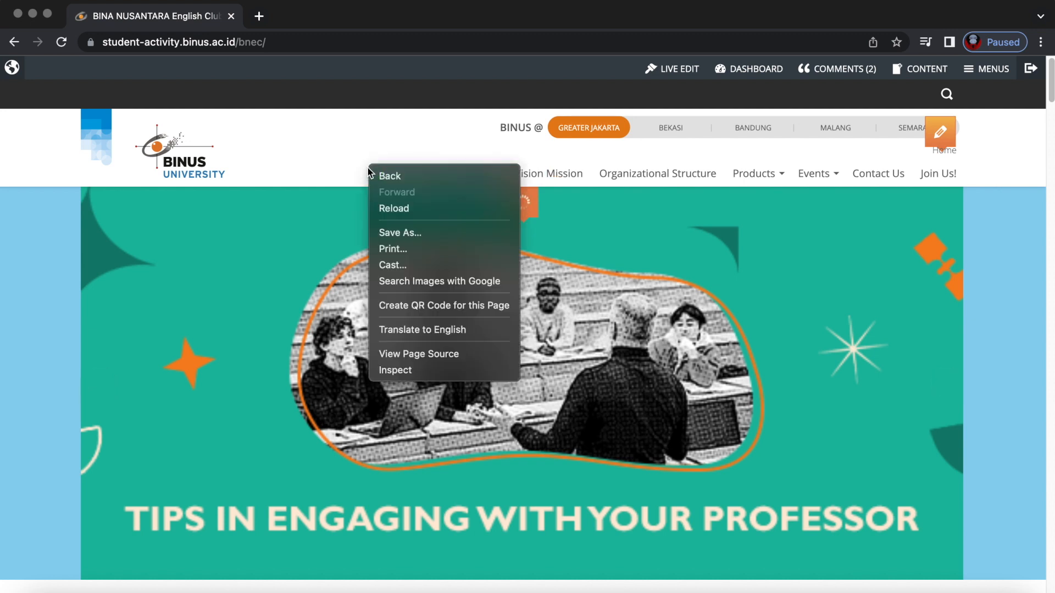
click(389, 208)
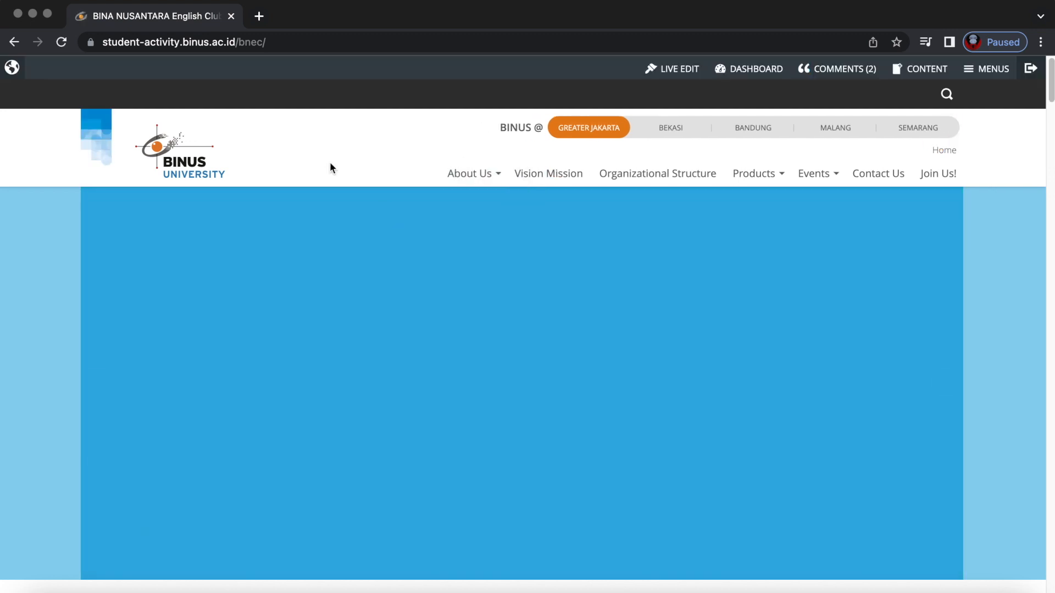
click(697, 69)
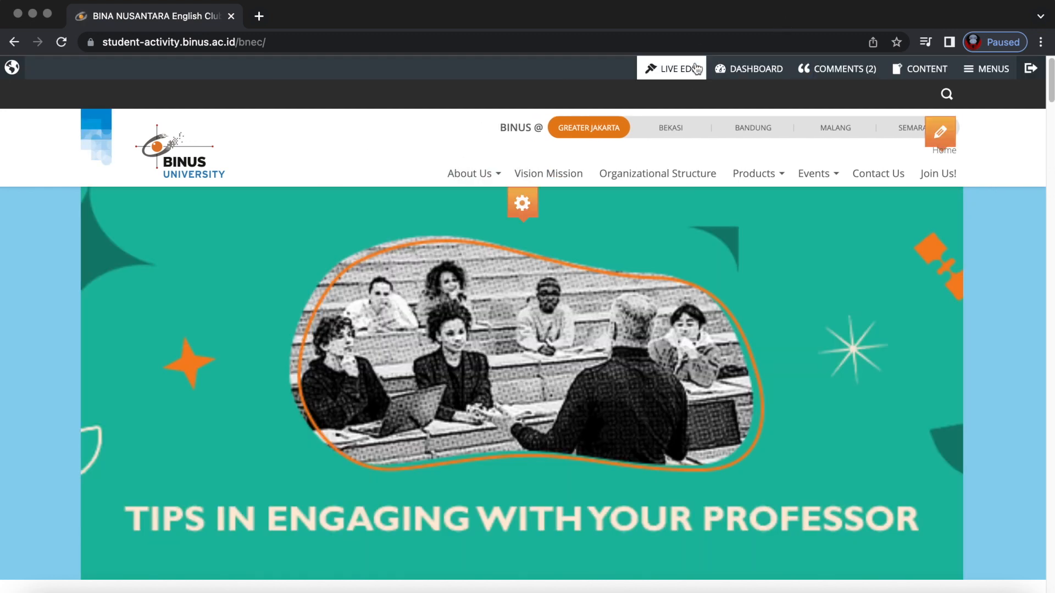
mouse_move(522, 203)
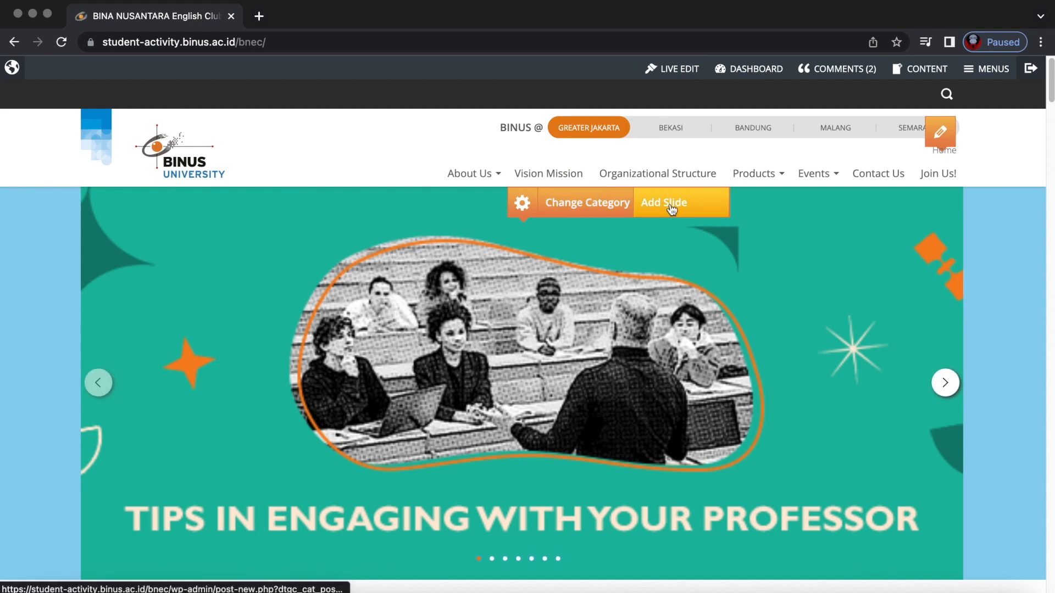
click(671, 208)
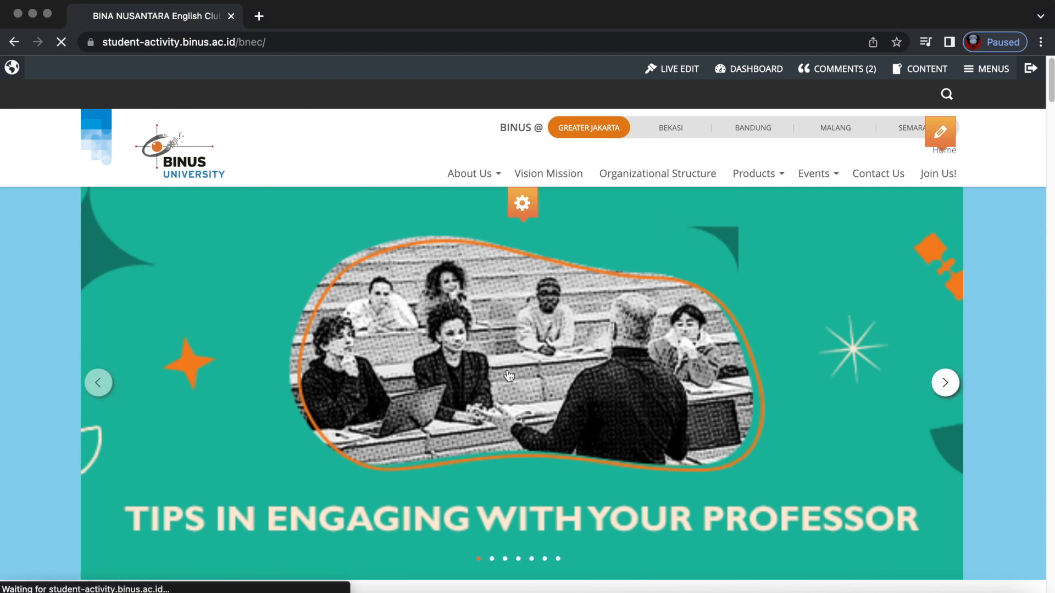
Open the sample post's edit form through live editing and move it to the Trash.
scroll(474, 327, down, 3)
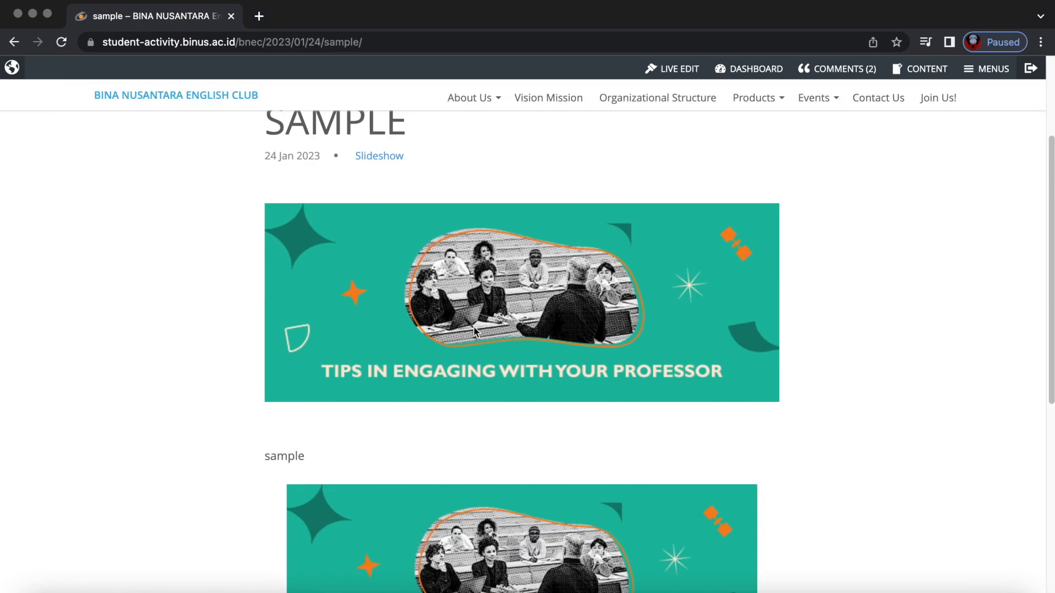
scroll(399, 384, down, 10)
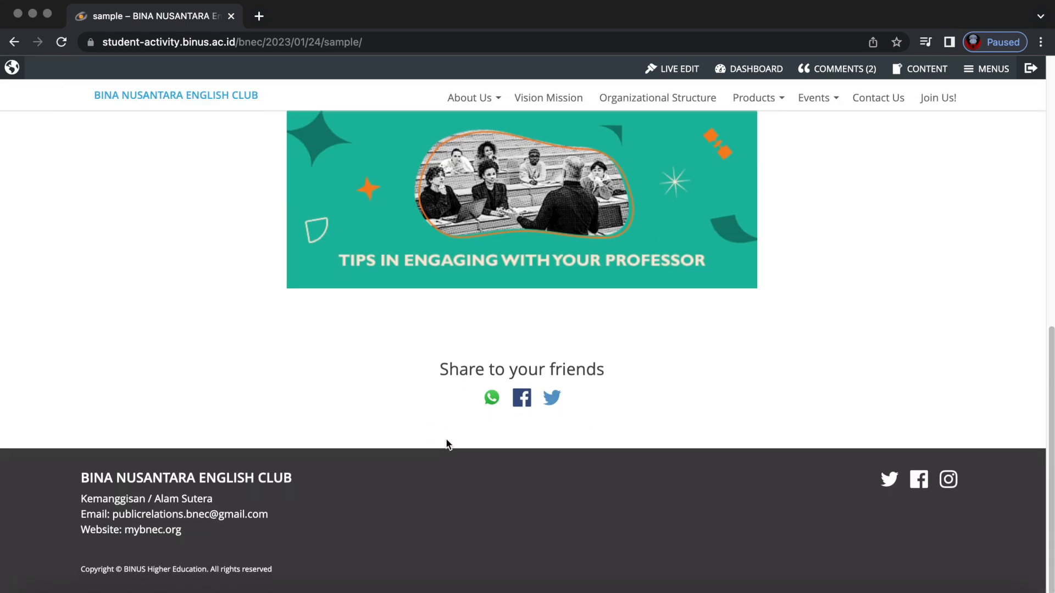
scroll(446, 444, up, 15)
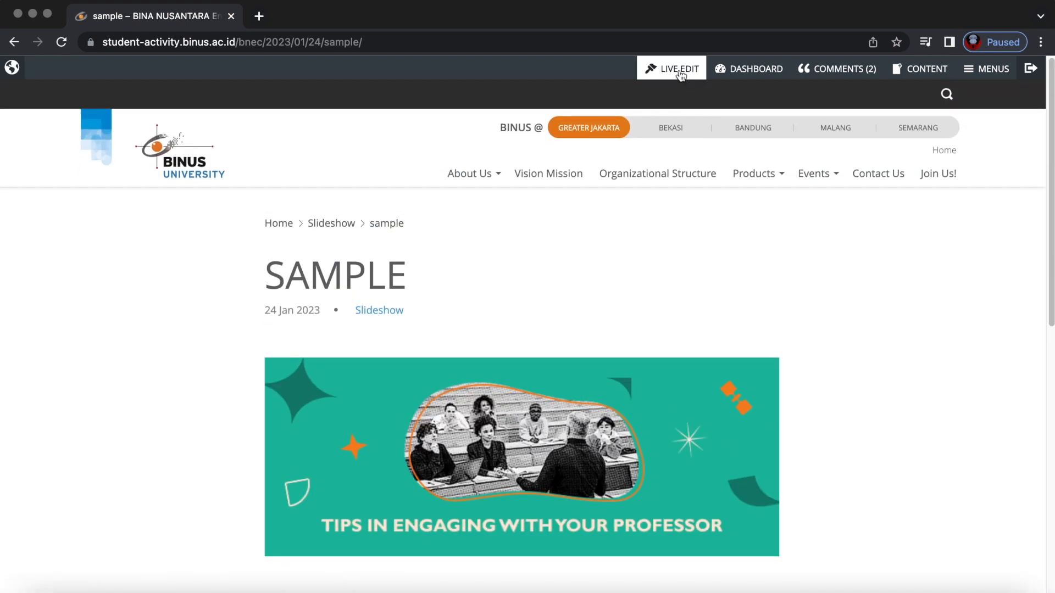
click(679, 71)
click(556, 204)
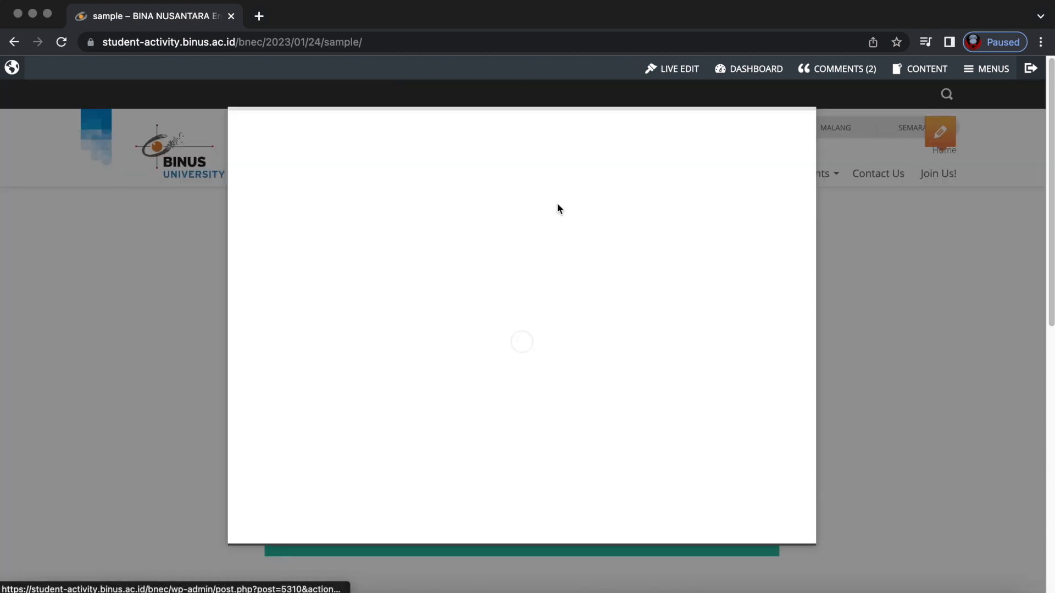
scroll(624, 308, down, 10)
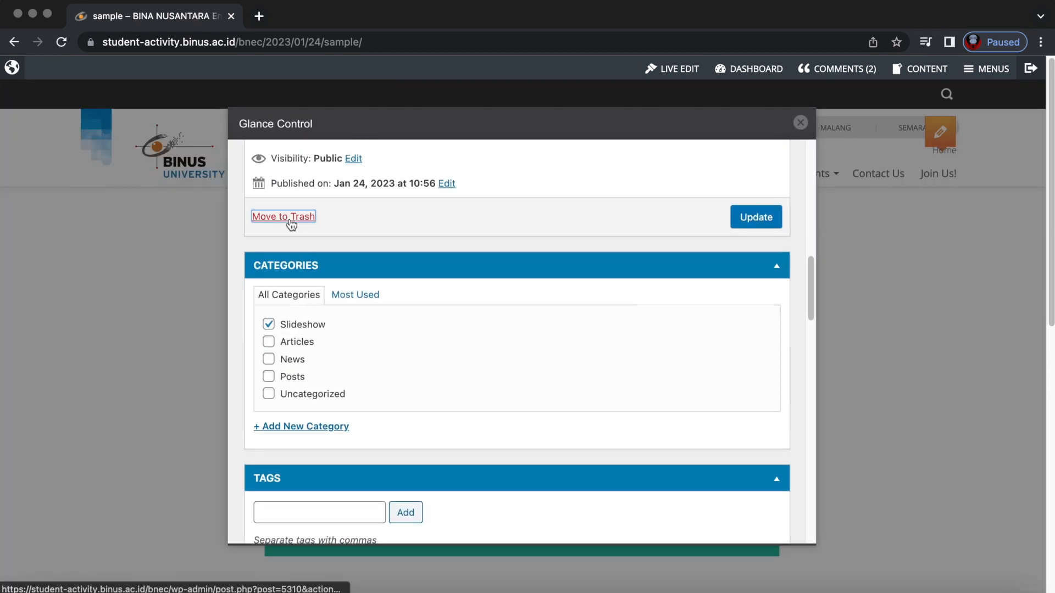
click(291, 218)
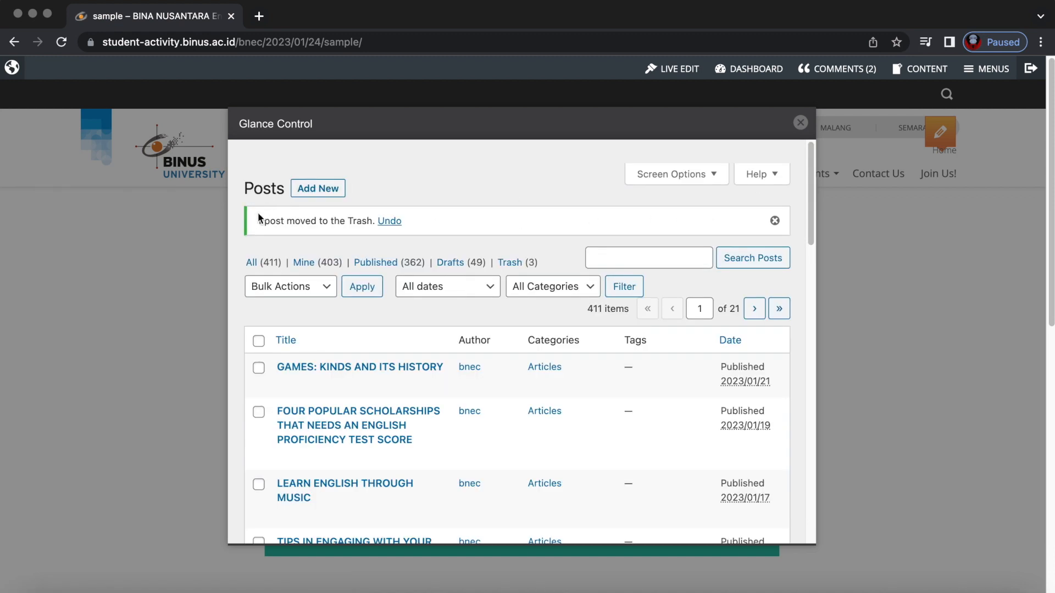
click(799, 123)
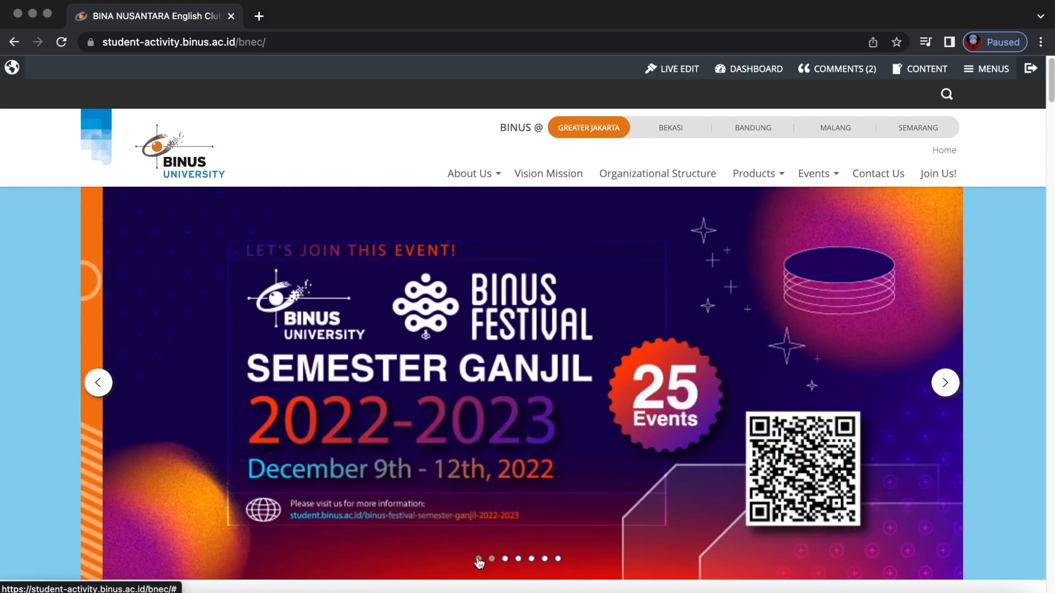
Switch the slideshow to the BINUS Festival slide, then go to the site dashboard.
click(479, 559)
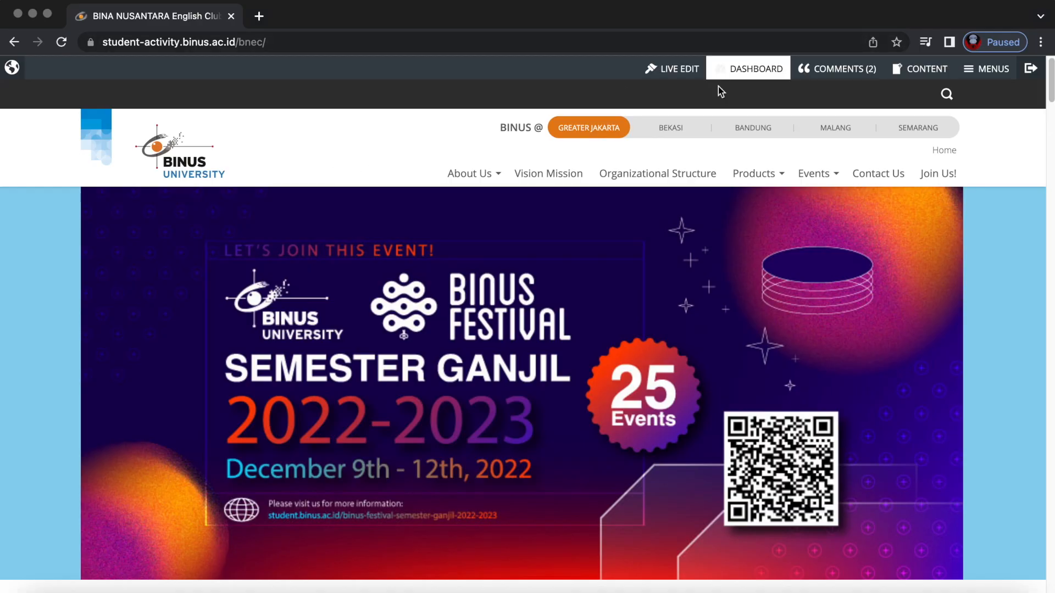
click(757, 74)
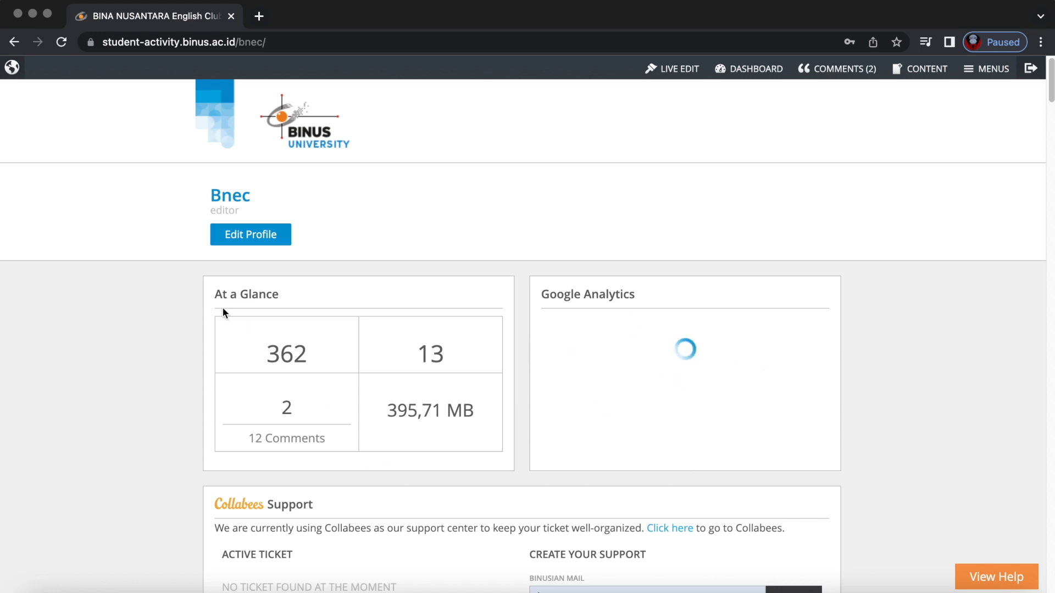
Review the dashboard analytics and list top referrers: google, (direct), binustoday, bing, mybnec.org/.
click(114, 356)
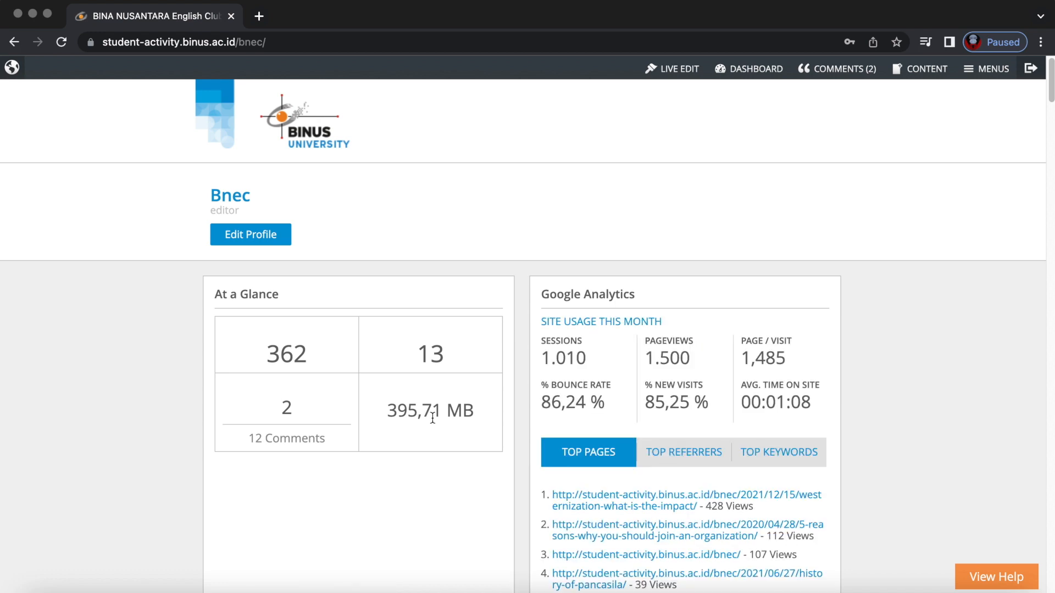
scroll(431, 417, down, 3)
scroll(477, 326, up, 2)
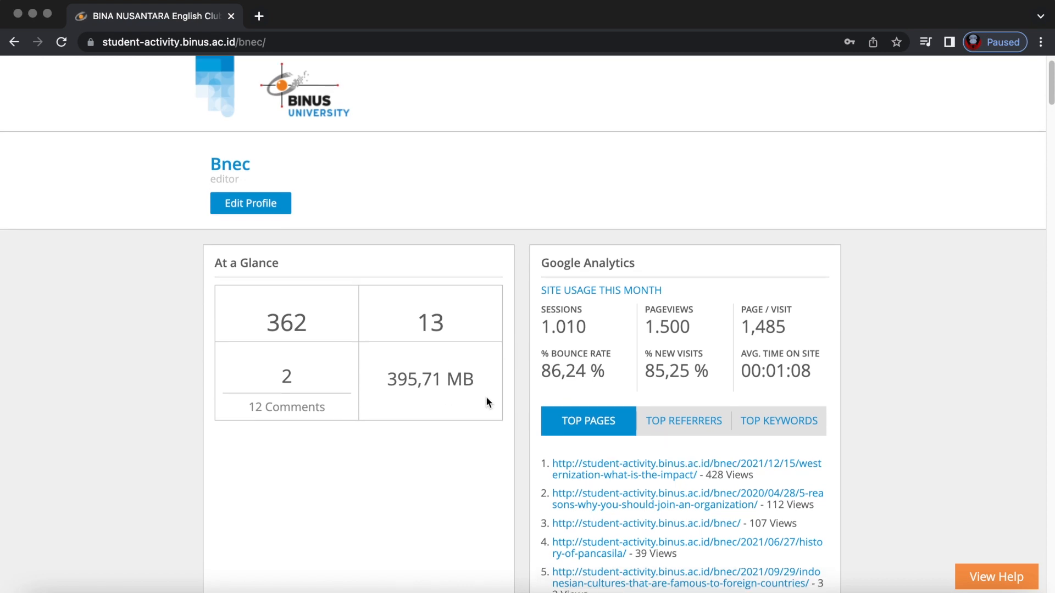
scroll(486, 402, down, 1)
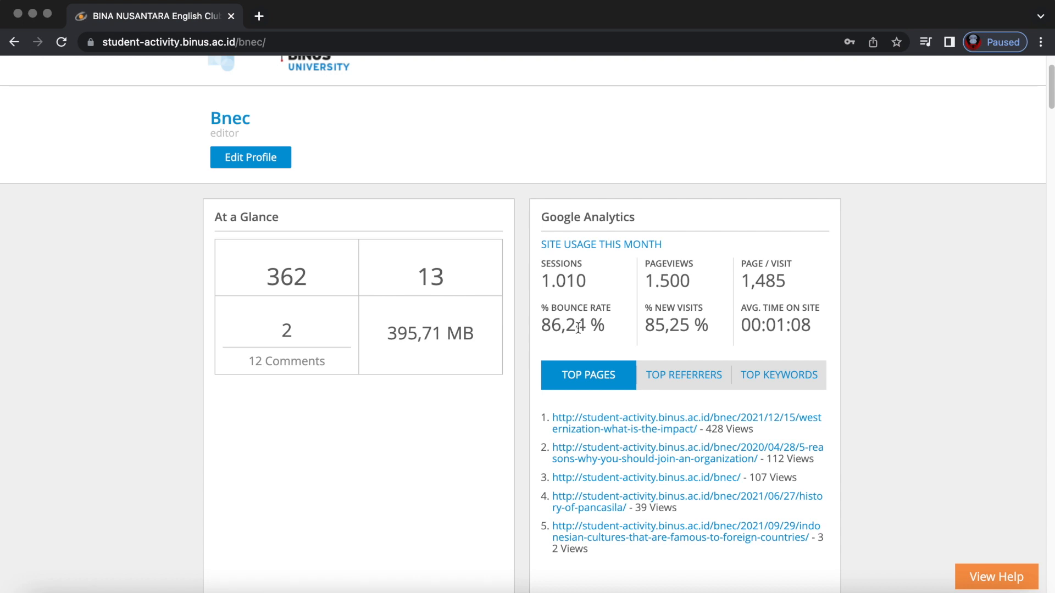
scroll(578, 328, up, 3)
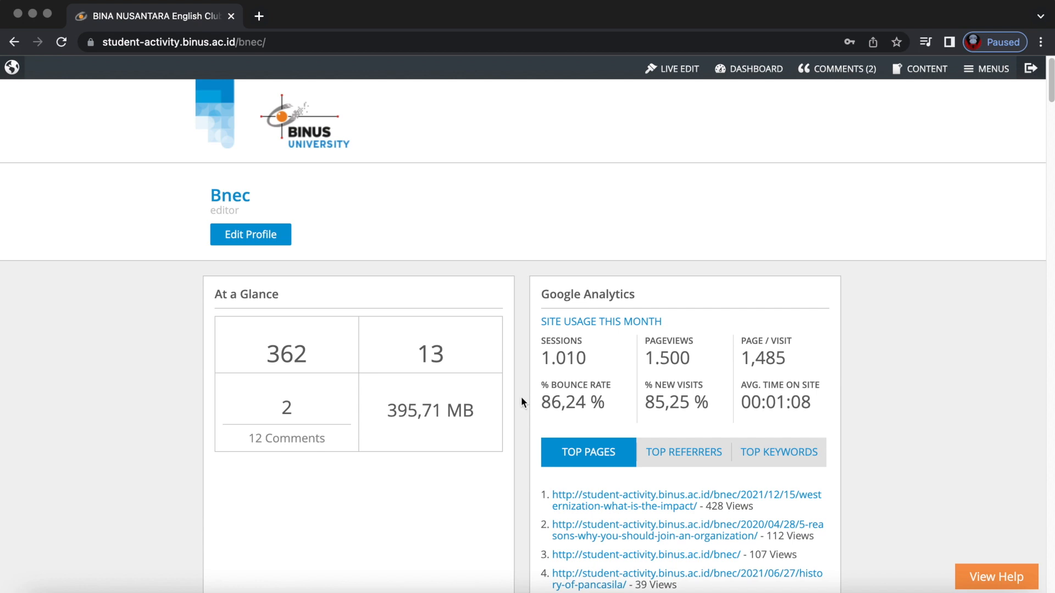
scroll(520, 403, down, 1)
scroll(521, 403, up, 1)
scroll(865, 401, down, 5)
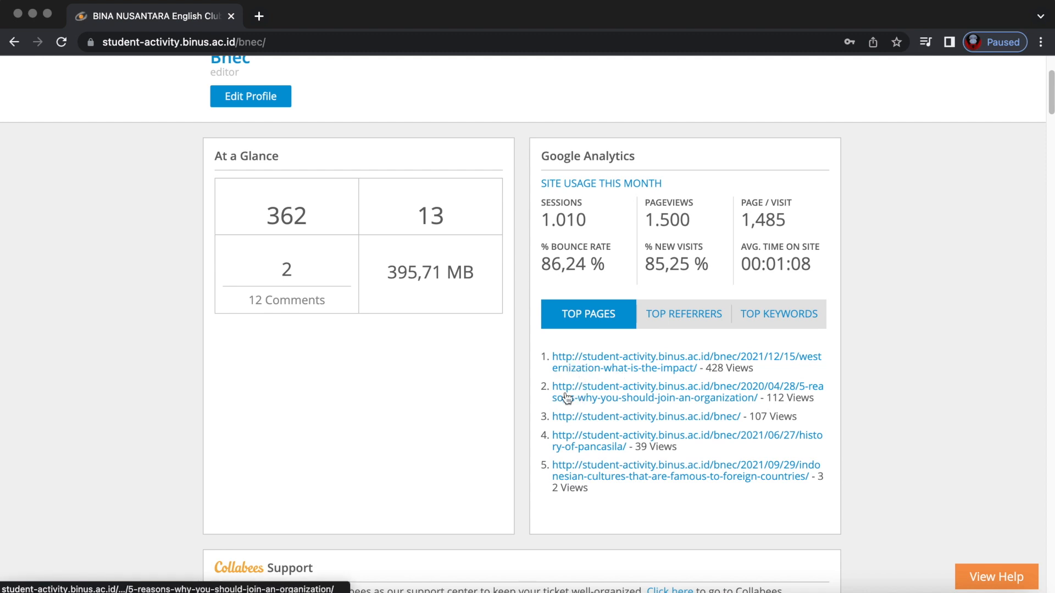
click(703, 317)
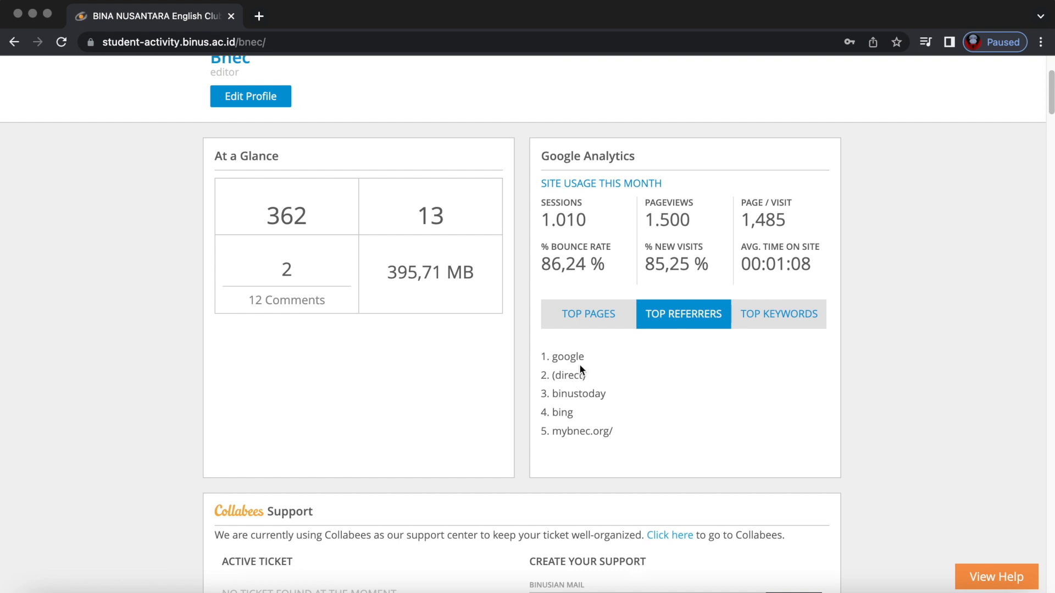
Show top keywords 'Effects of westernization' and 'grammy and oscar difference' in Google Analytics.
click(228, 41)
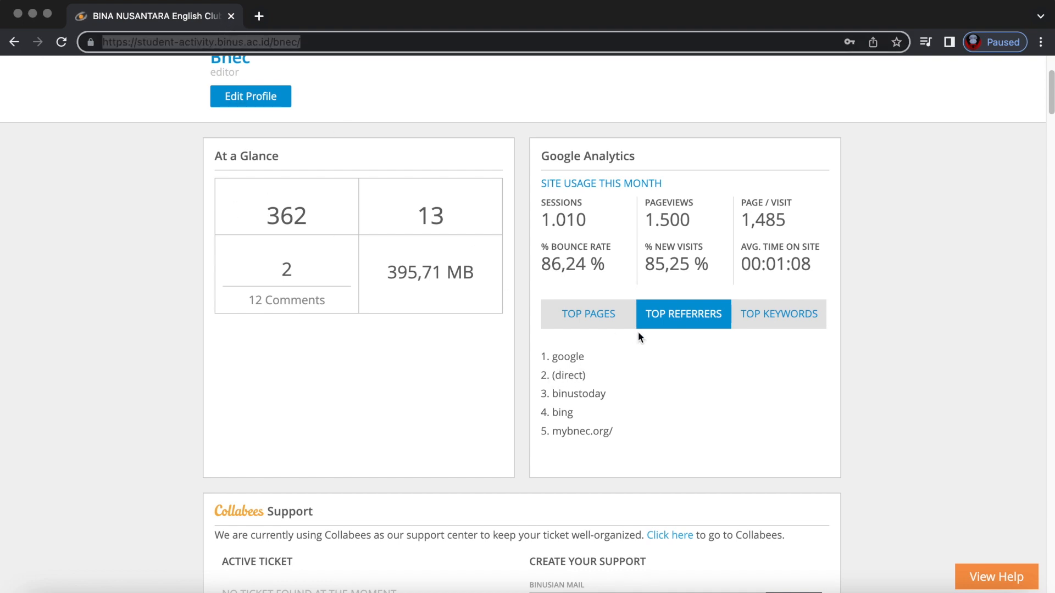
click(625, 393)
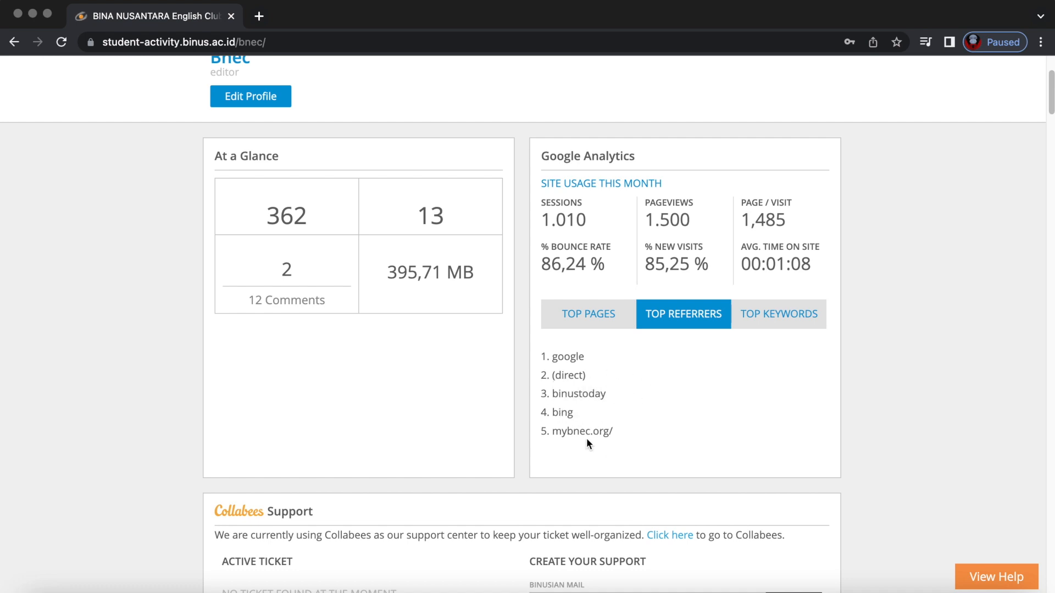
click(768, 324)
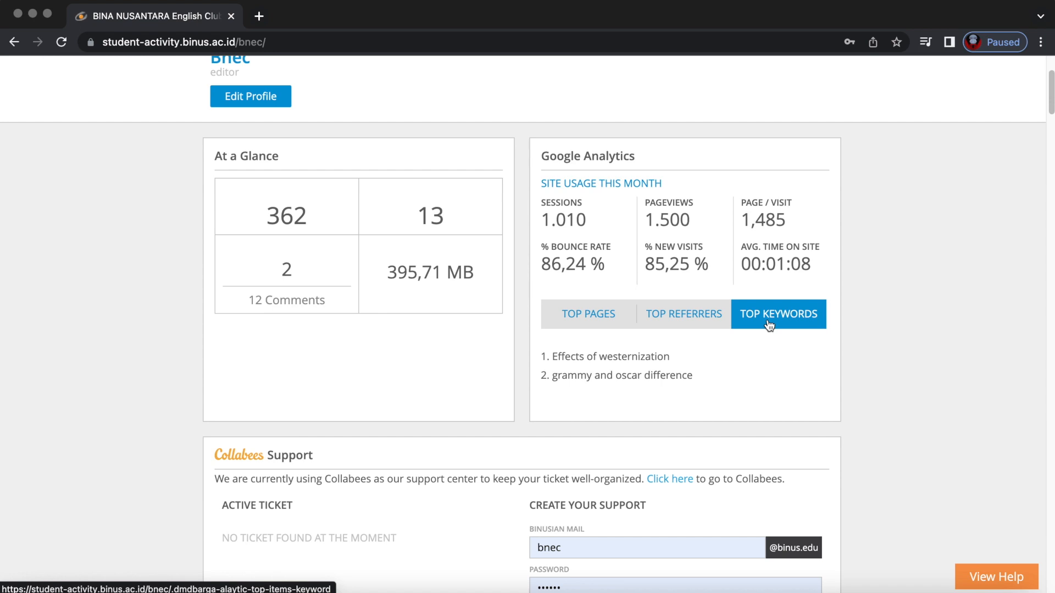
click(215, 44)
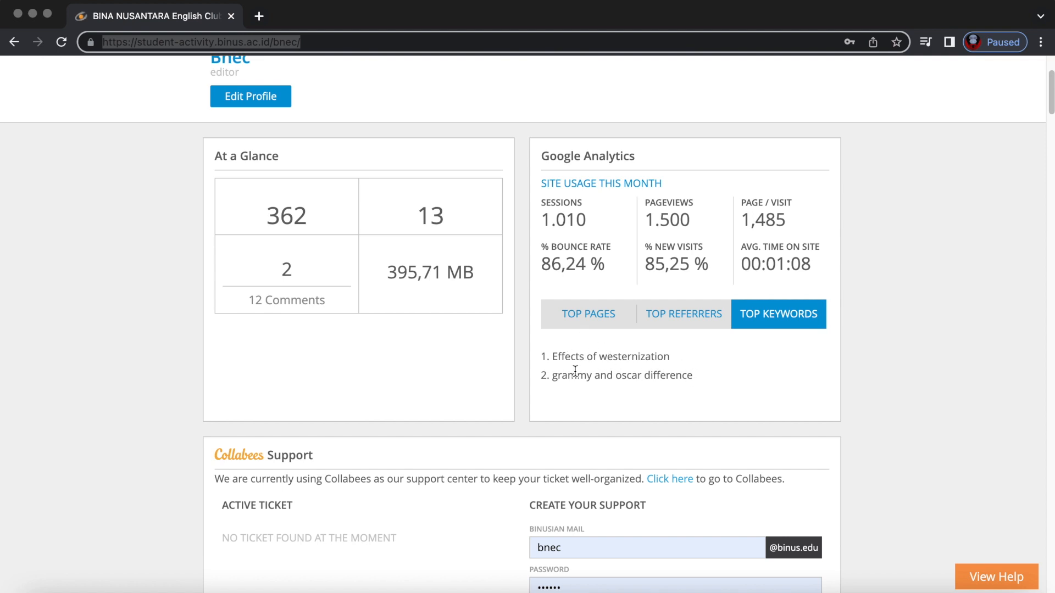
click(609, 375)
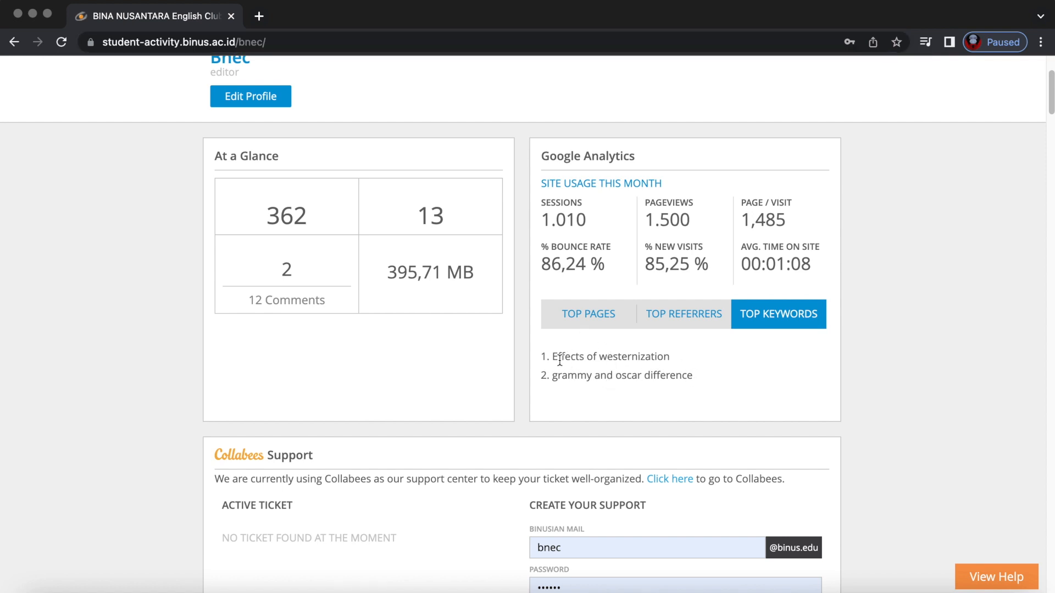
drag(544, 356, 746, 382)
click(745, 382)
Open the support request's unit list and close it without choosing a unit.
scroll(744, 377, down, 5)
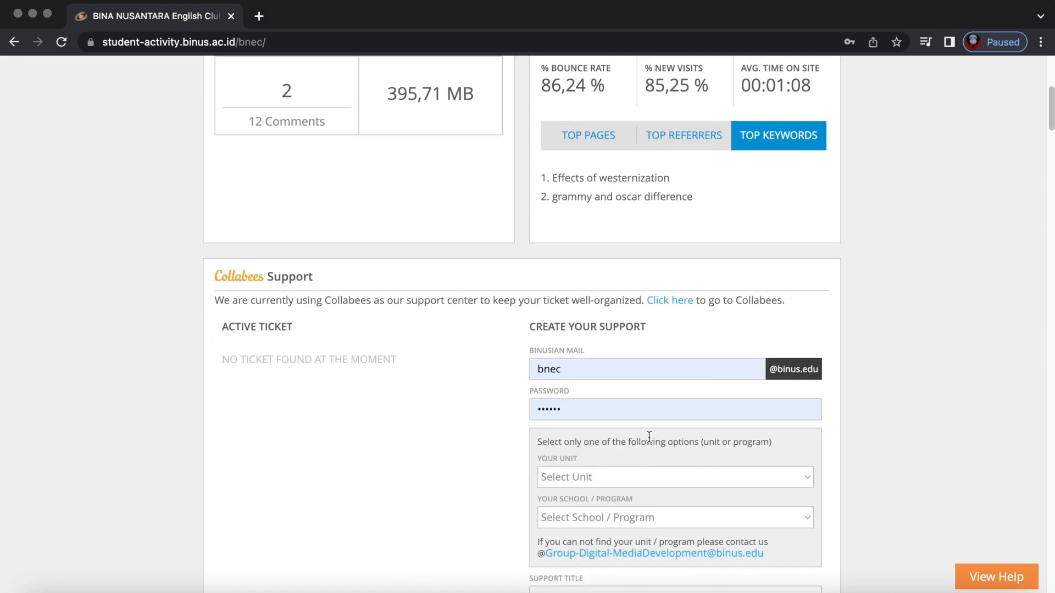
scroll(422, 396, down, 2)
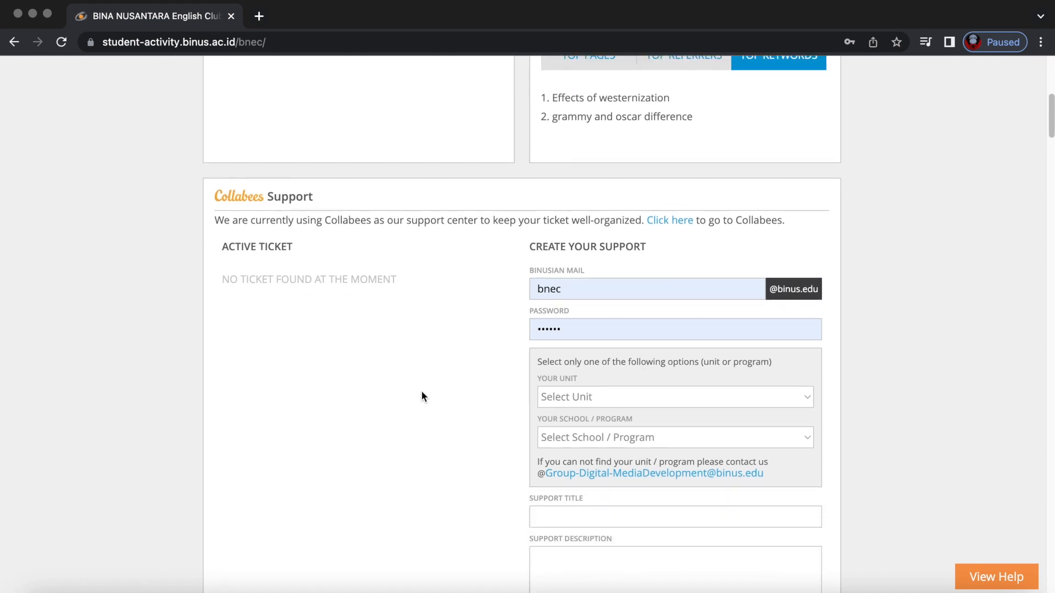
scroll(421, 390, down, 5)
scroll(421, 390, up, 3)
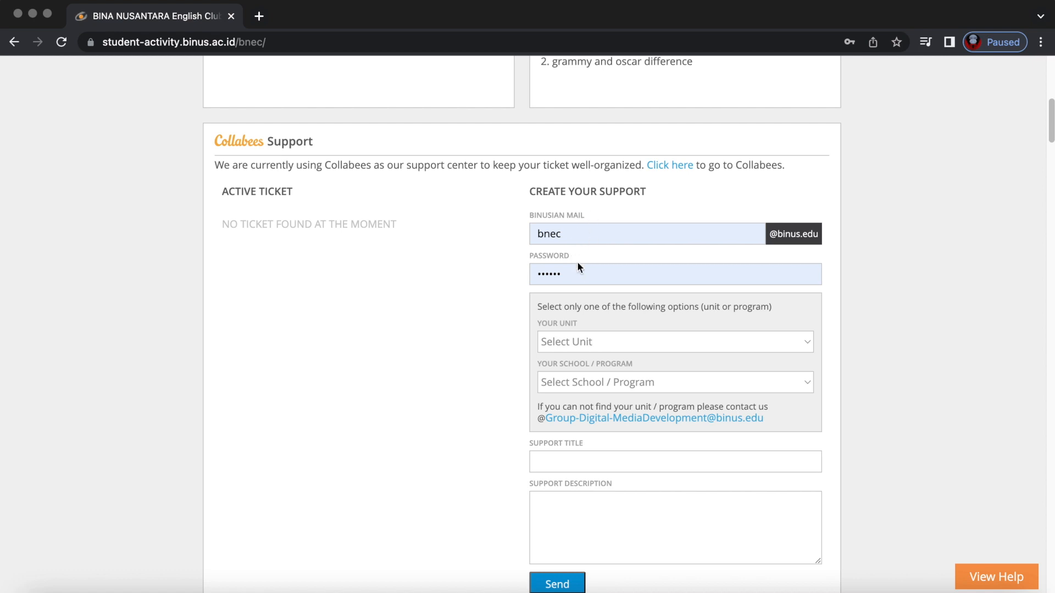
click(621, 336)
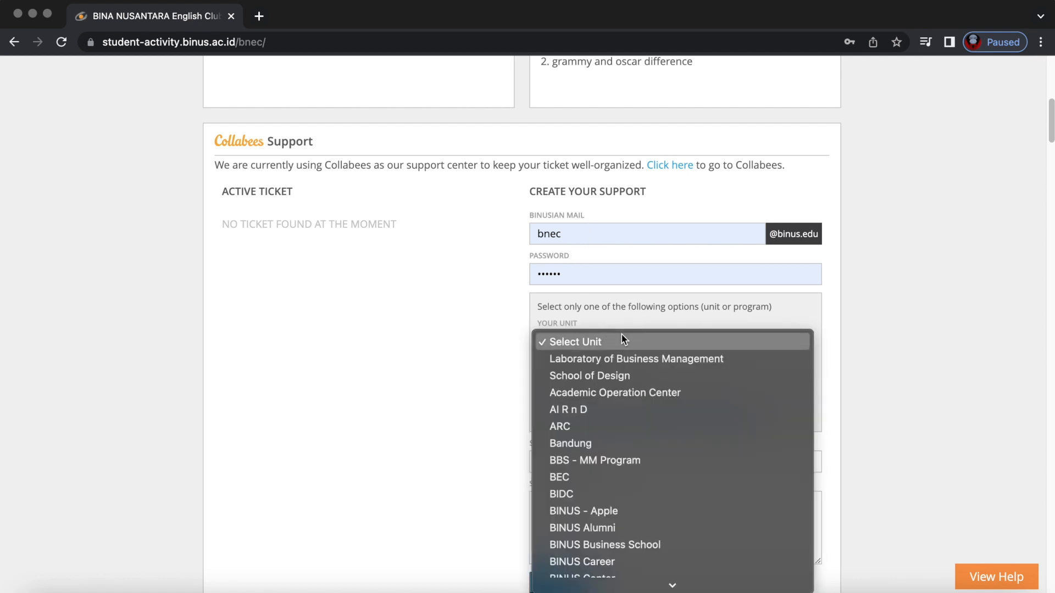
scroll(620, 429, down, 10)
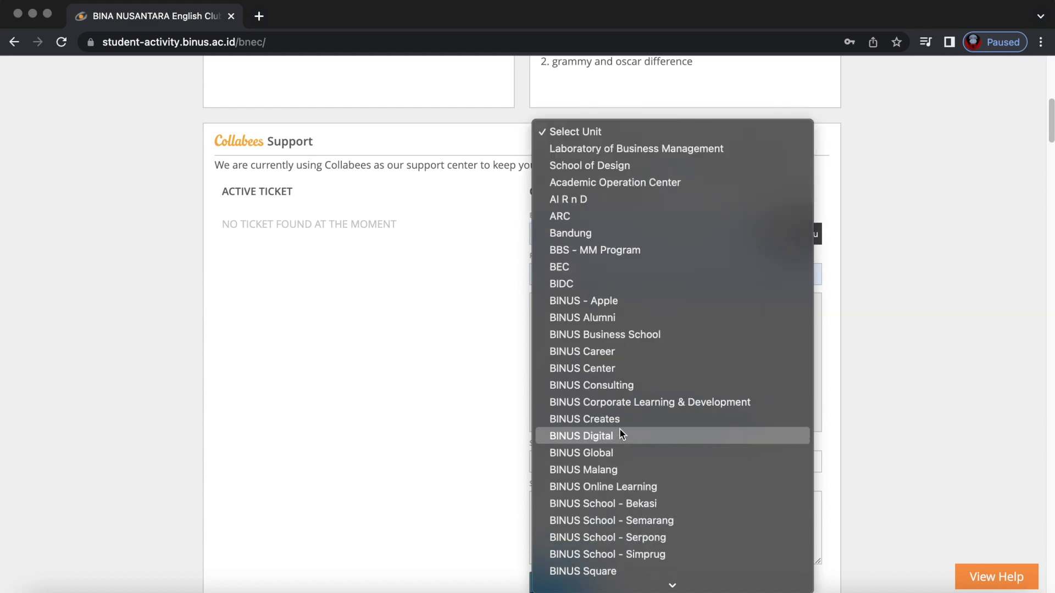
scroll(620, 430, down, 8)
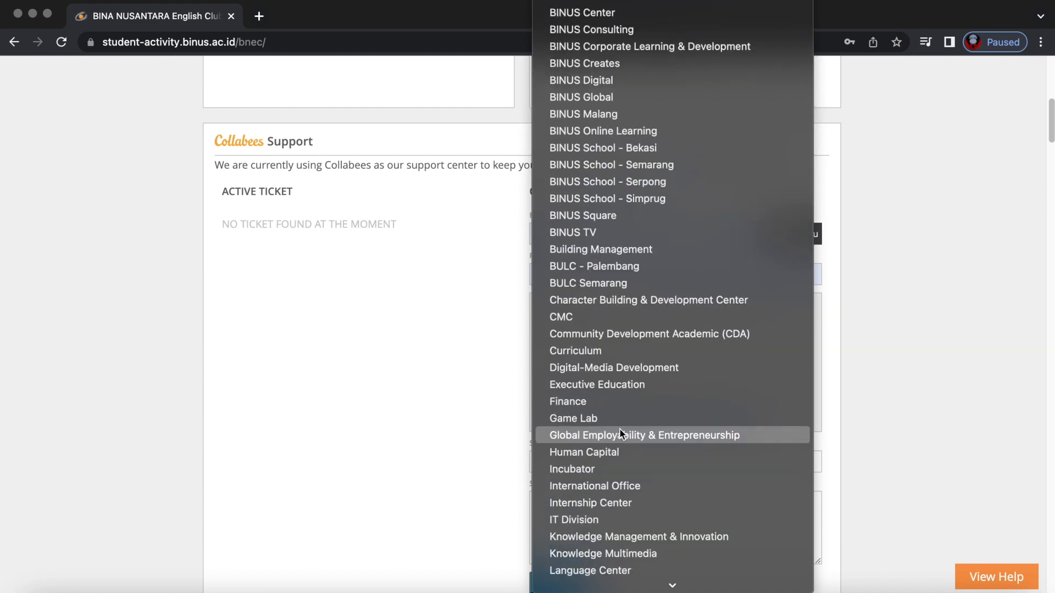
click(422, 423)
Check the Support Title and Support Description fields of the support form.
click(540, 459)
scroll(549, 439, down, 3)
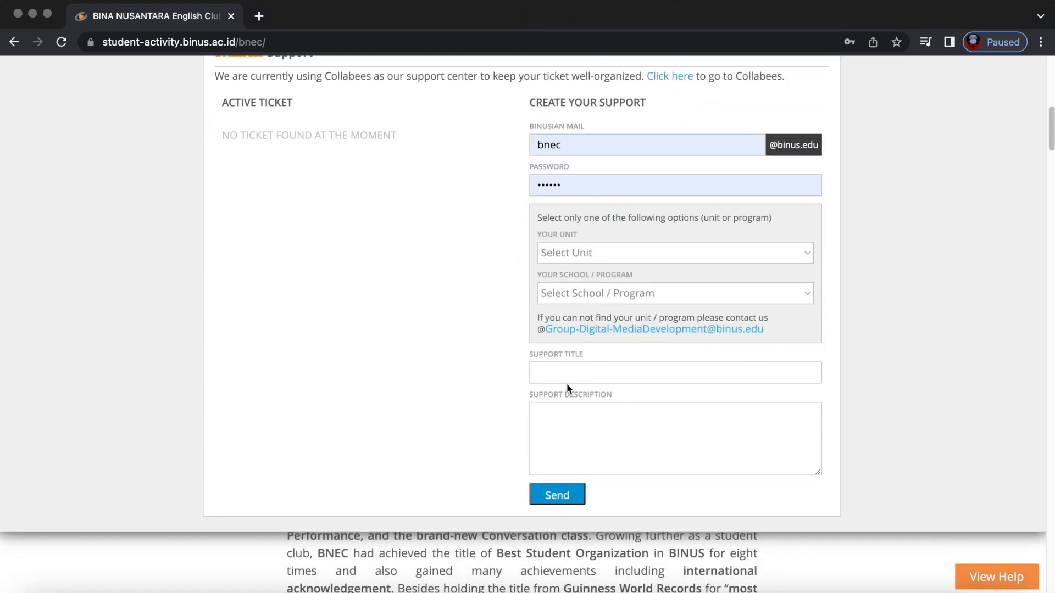
click(586, 429)
scroll(475, 259, down, 4)
scroll(475, 259, up, 12)
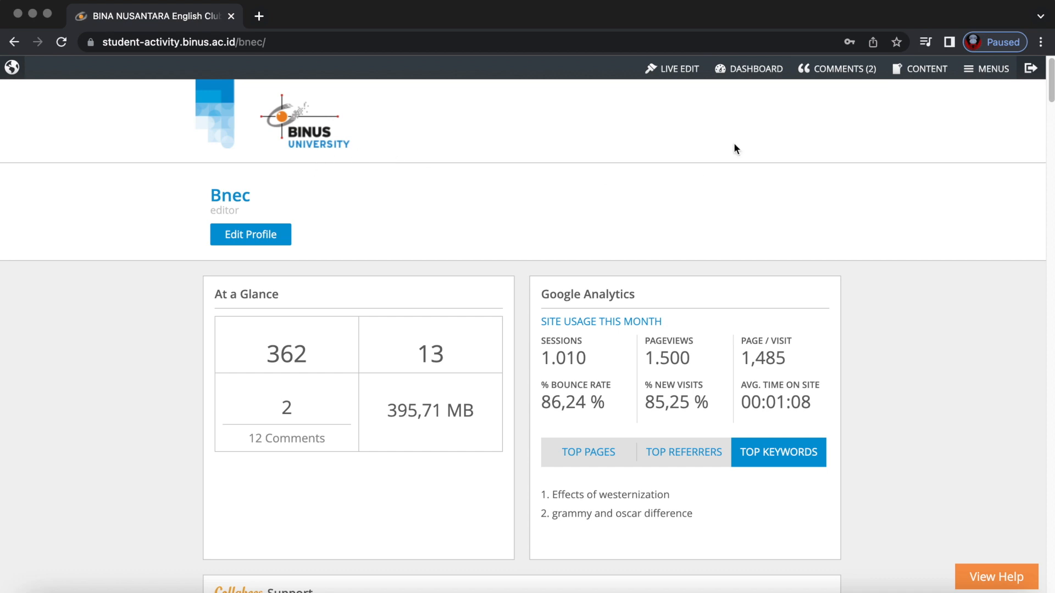
View the public BNEC homepage from the admin bar, then log out of the account.
click(12, 69)
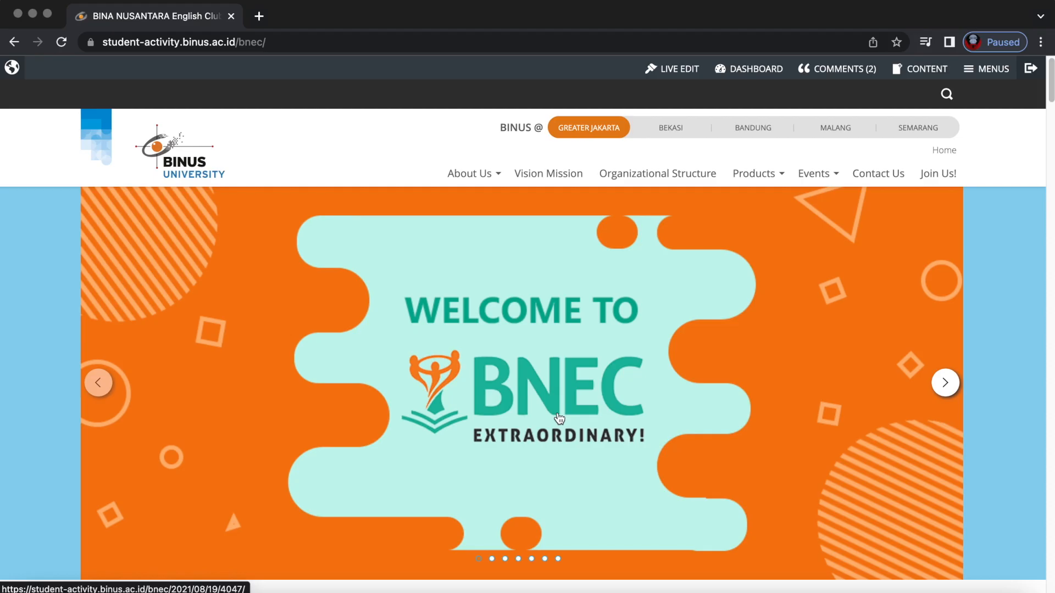
click(1031, 71)
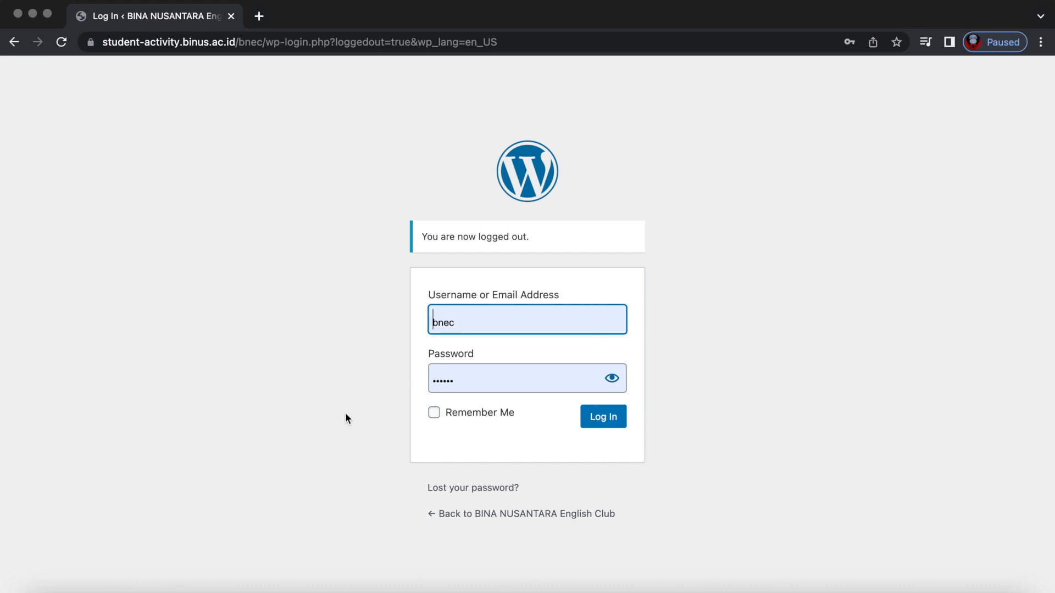
Sign back in with the autofilled editor username and password.
click(392, 488)
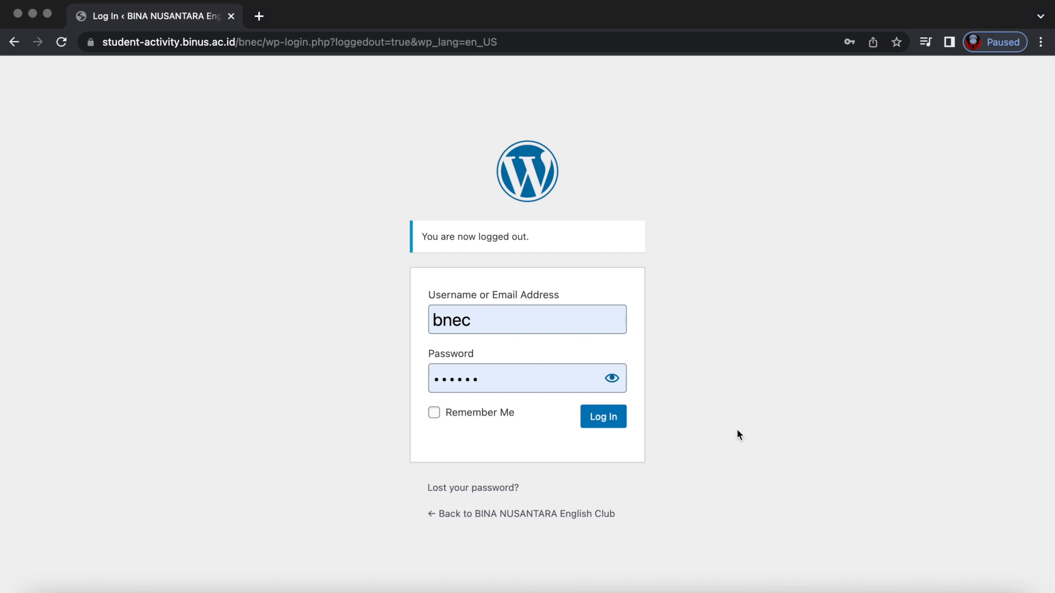
click(607, 419)
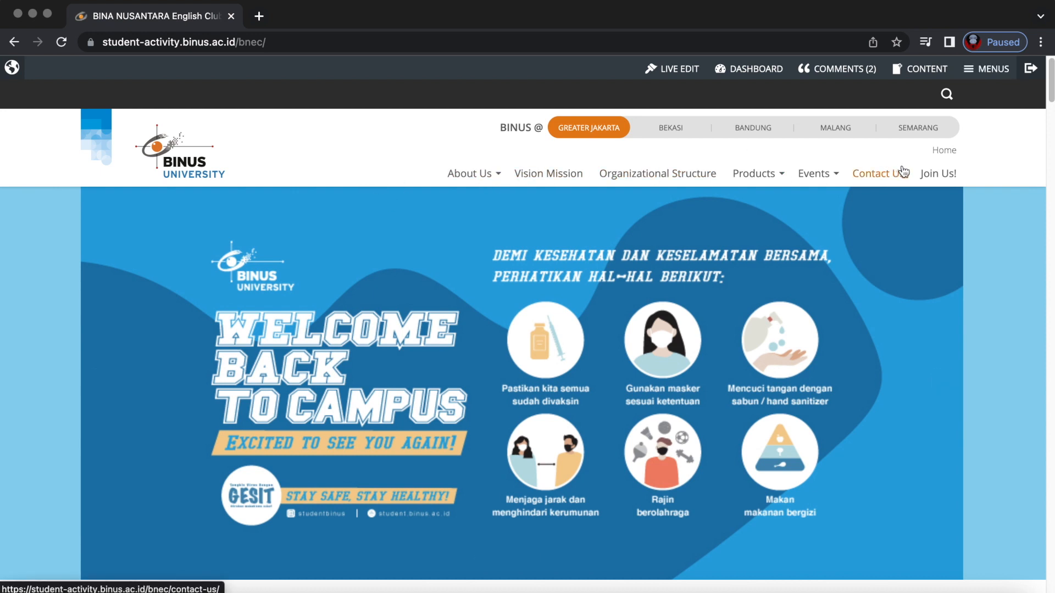
Switch on Live Edit to show orange pencil and gear markers over the homepage menu and slideshow.
click(666, 70)
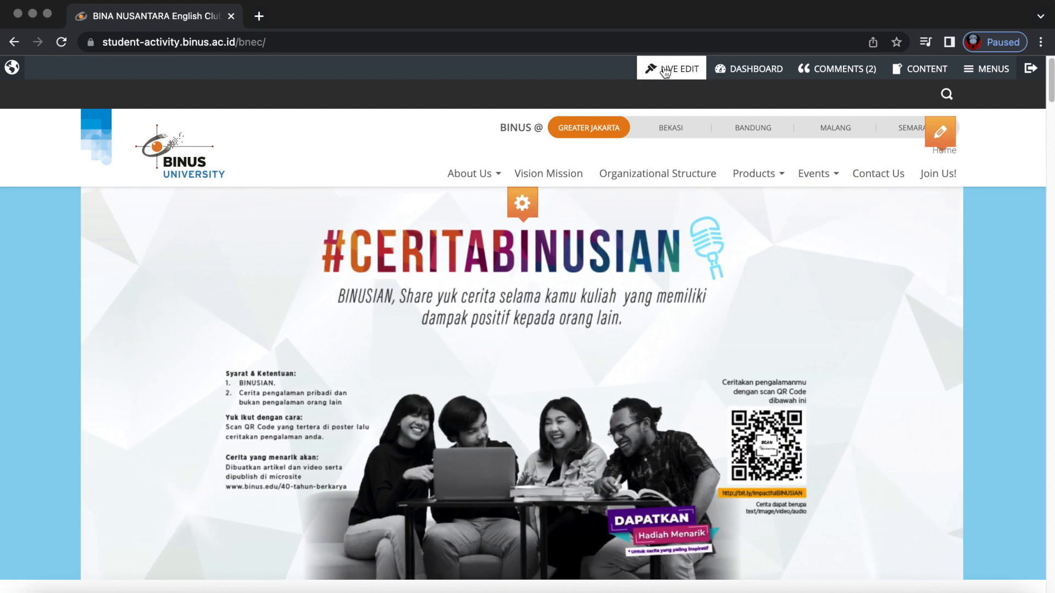
mouse_move(936, 128)
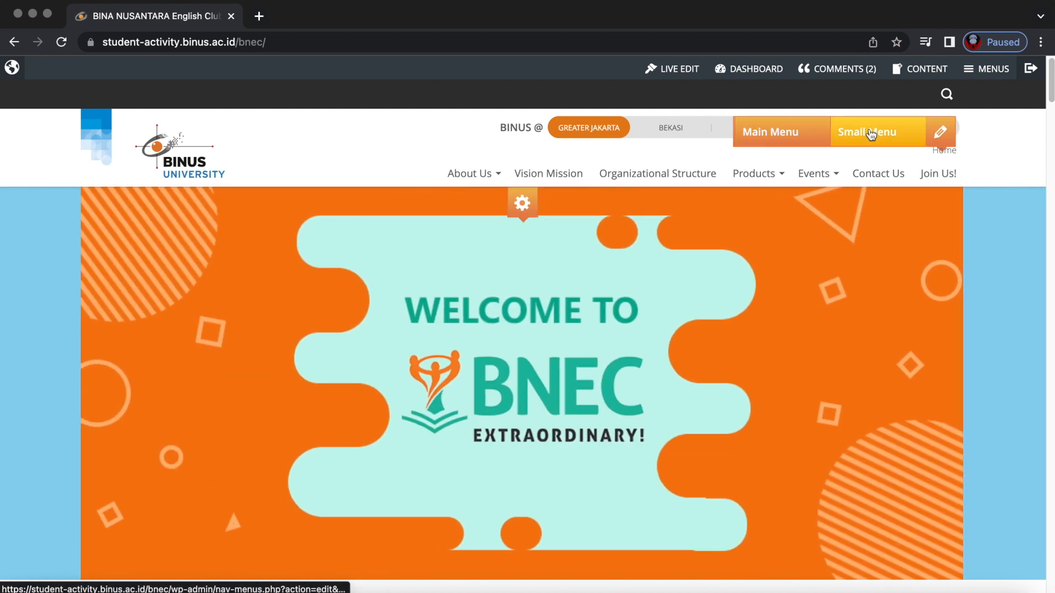
mouse_move(521, 206)
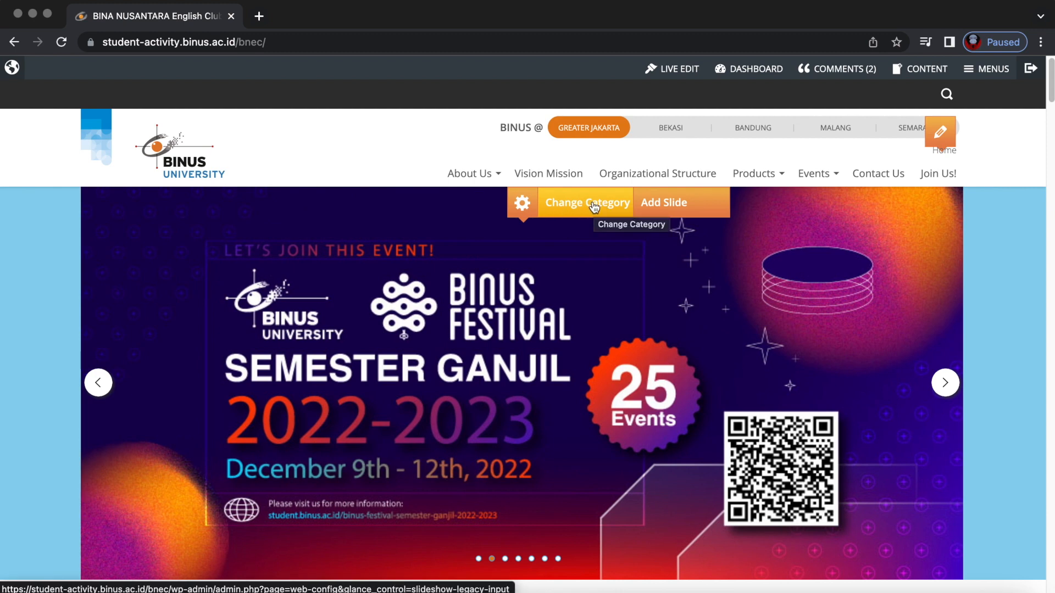
mouse_move(944, 133)
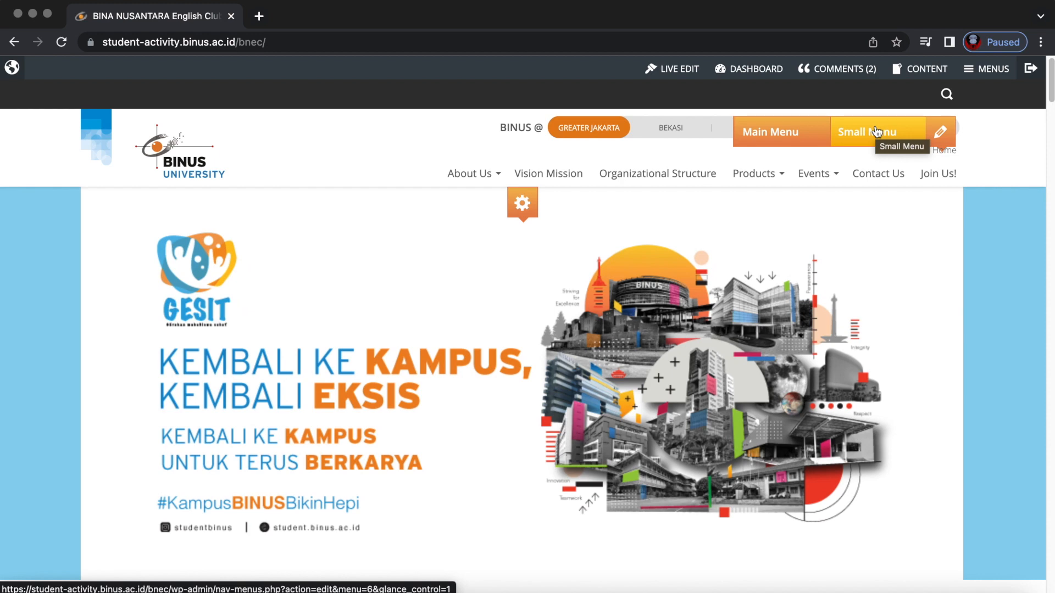
scroll(660, 256, down, 8)
scroll(661, 256, down, 12)
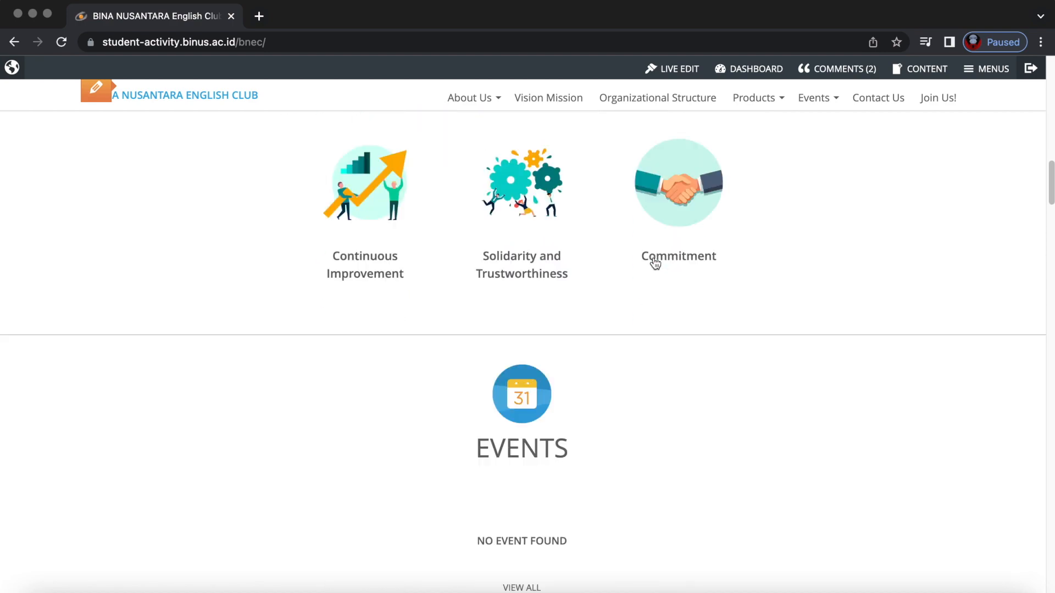
scroll(656, 264, down, 10)
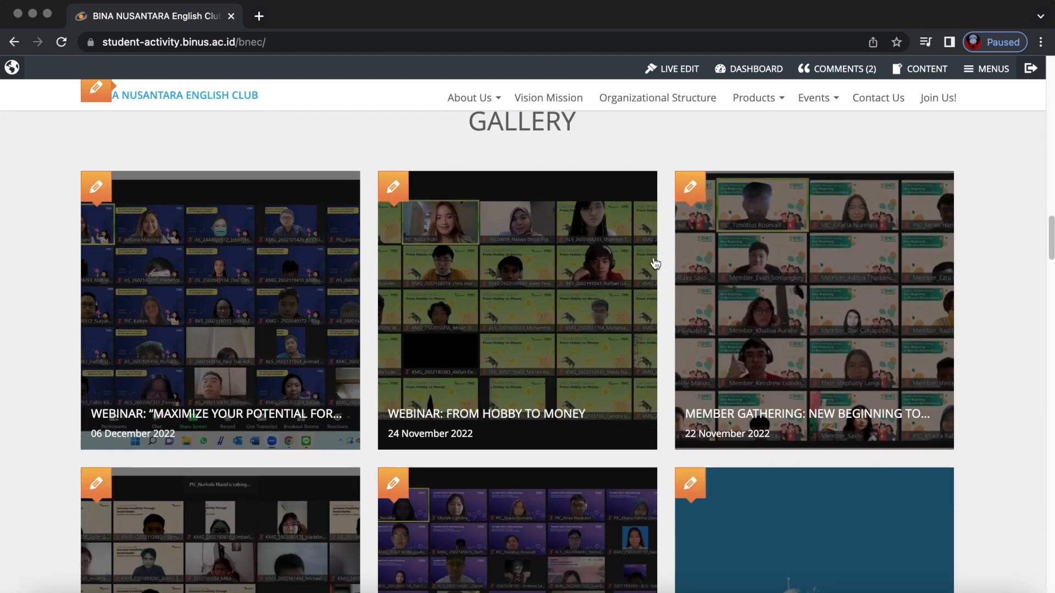
scroll(656, 264, down, 5)
scroll(655, 263, up, 10)
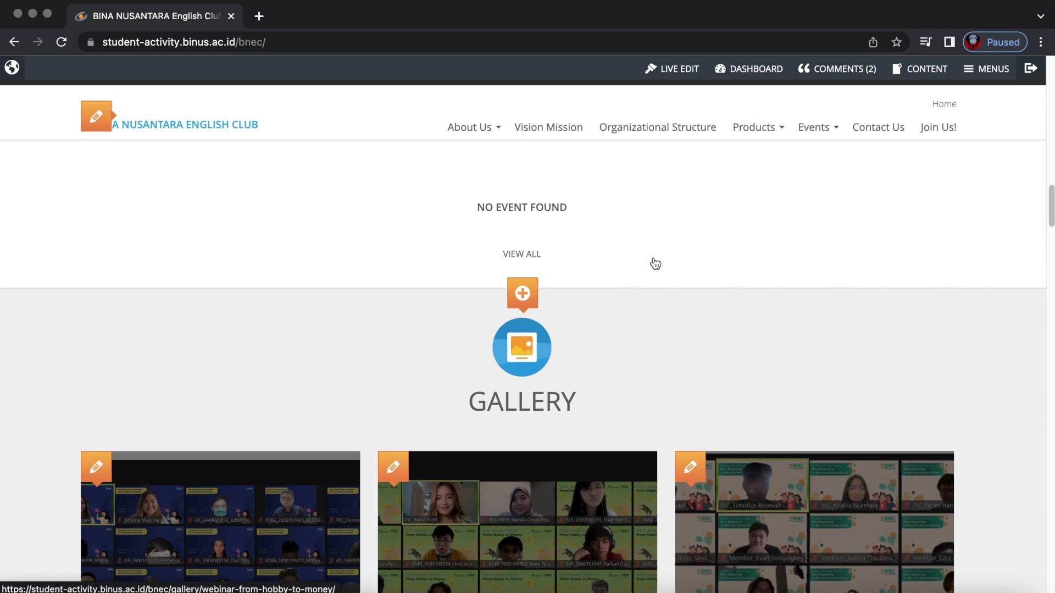
scroll(655, 264, up, 3)
click(674, 71)
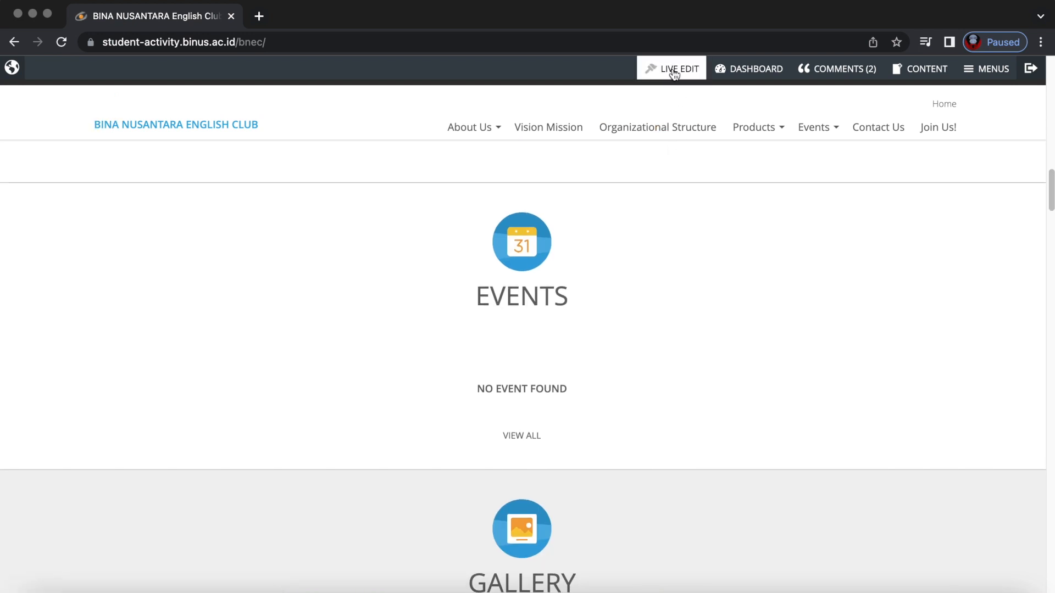
scroll(624, 295, down, 5)
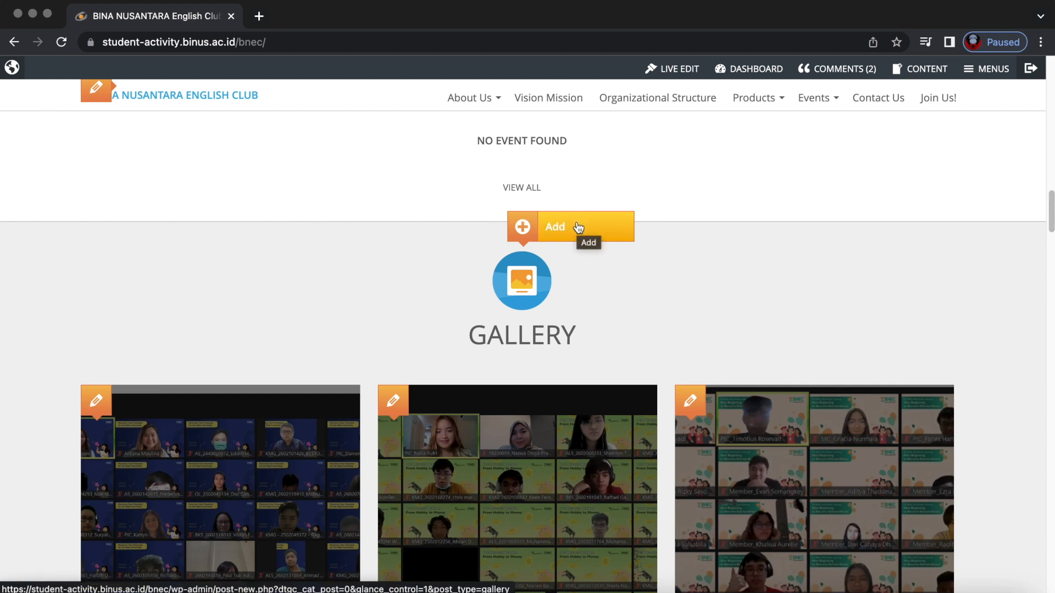
scroll(618, 302, down, 10)
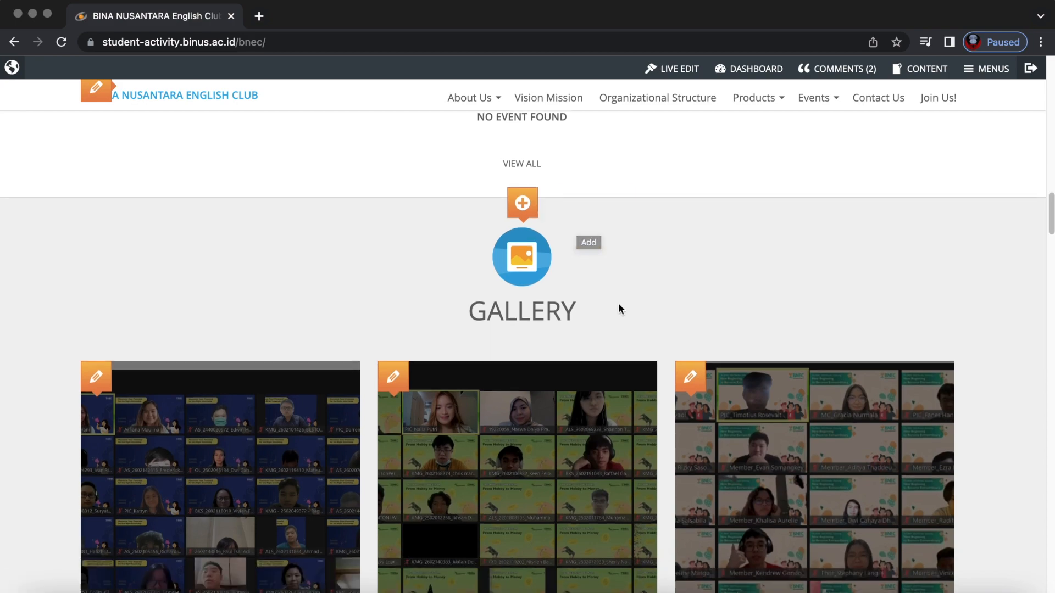
scroll(618, 305, down, 20)
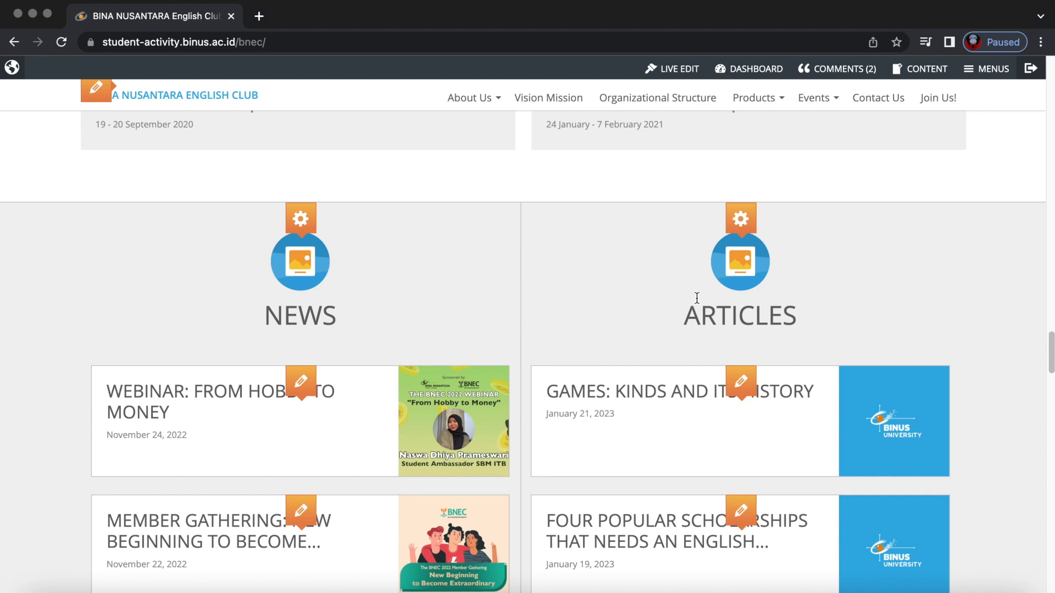
scroll(522, 317, down, 12)
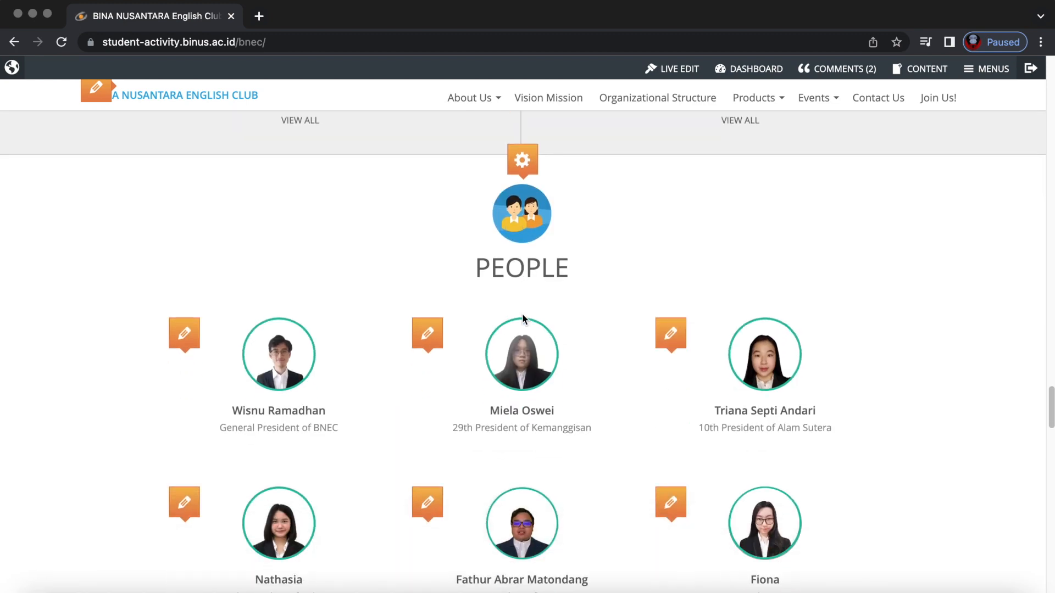
mouse_move(517, 173)
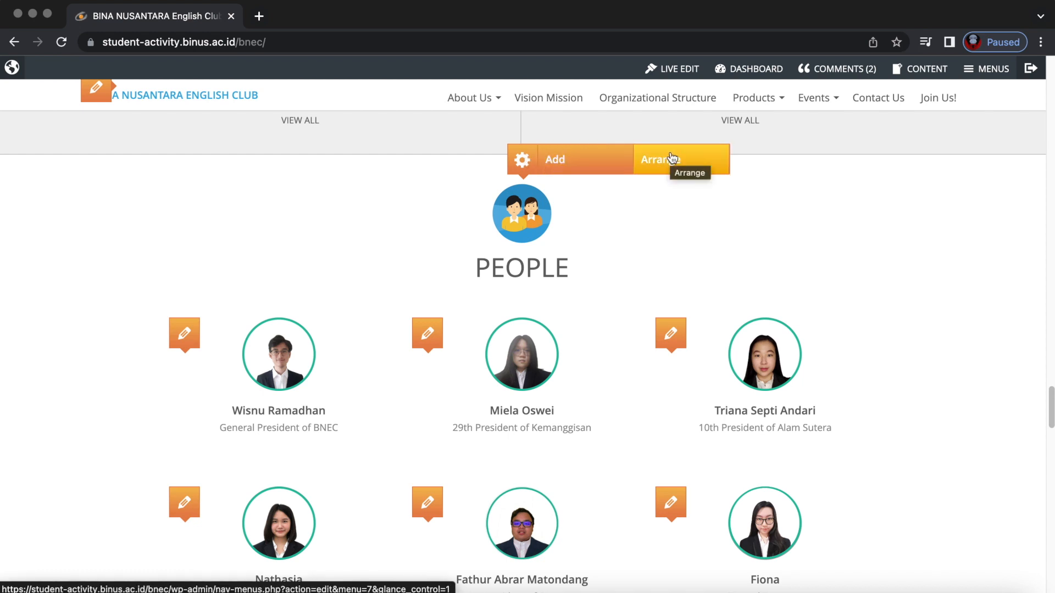
scroll(608, 260, down, 5)
scroll(611, 268, down, 9)
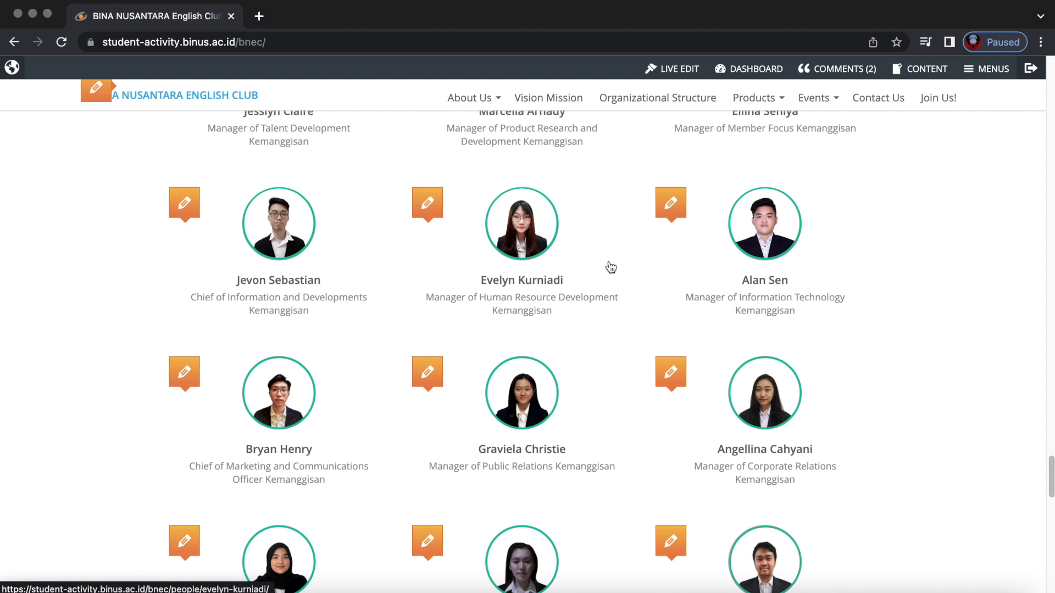
scroll(610, 266, up, 1)
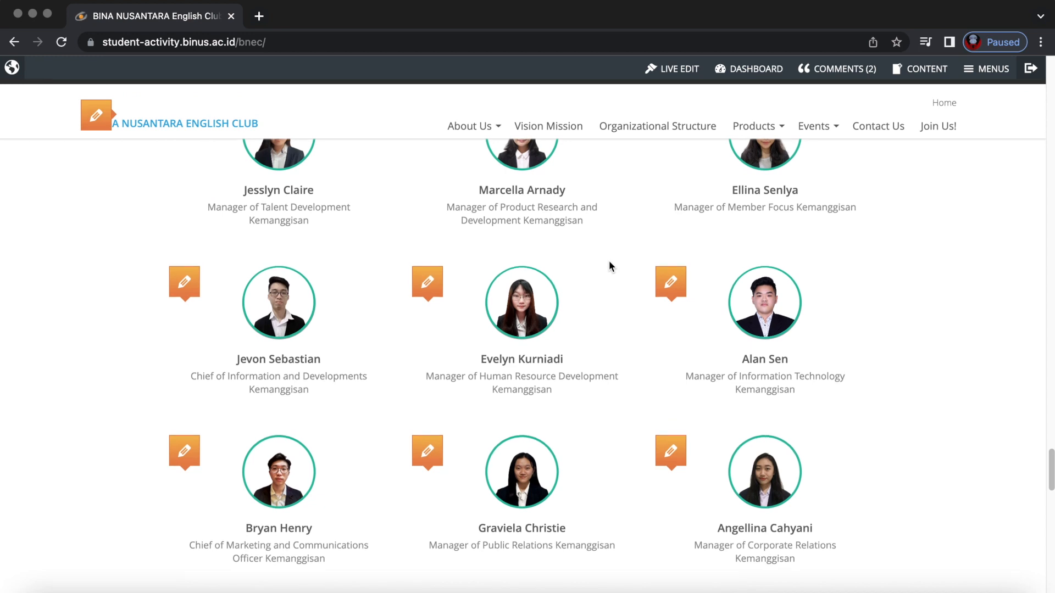
scroll(608, 266, down, 2)
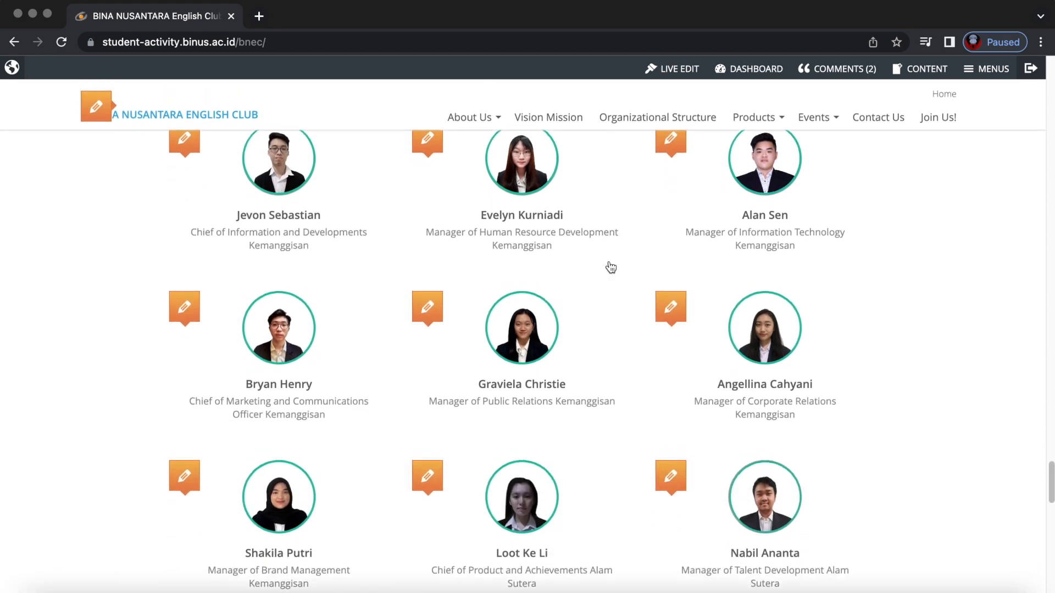
scroll(611, 267, up, 1)
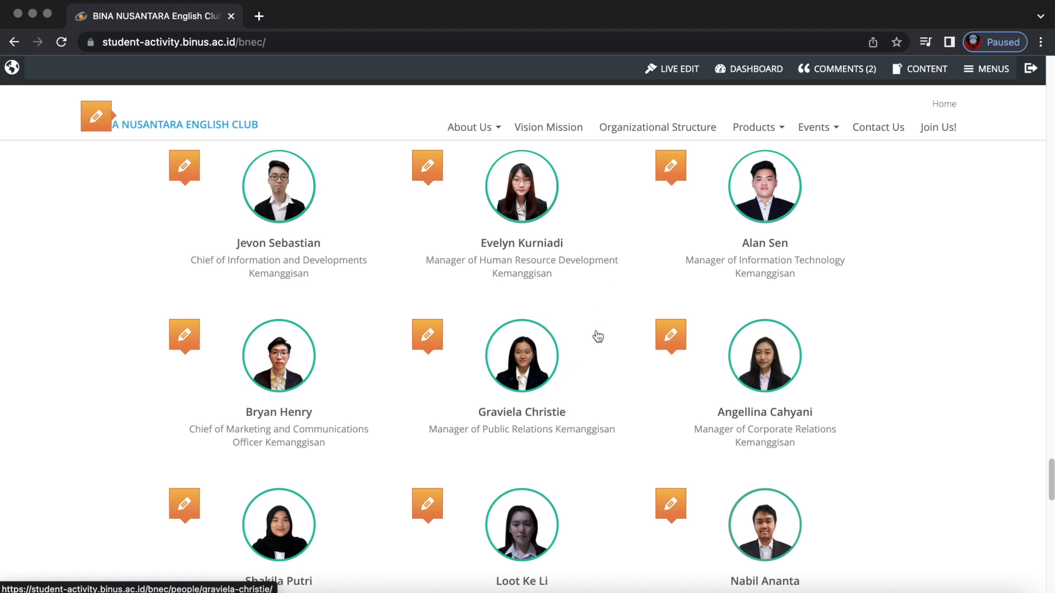
scroll(601, 336, down, 4)
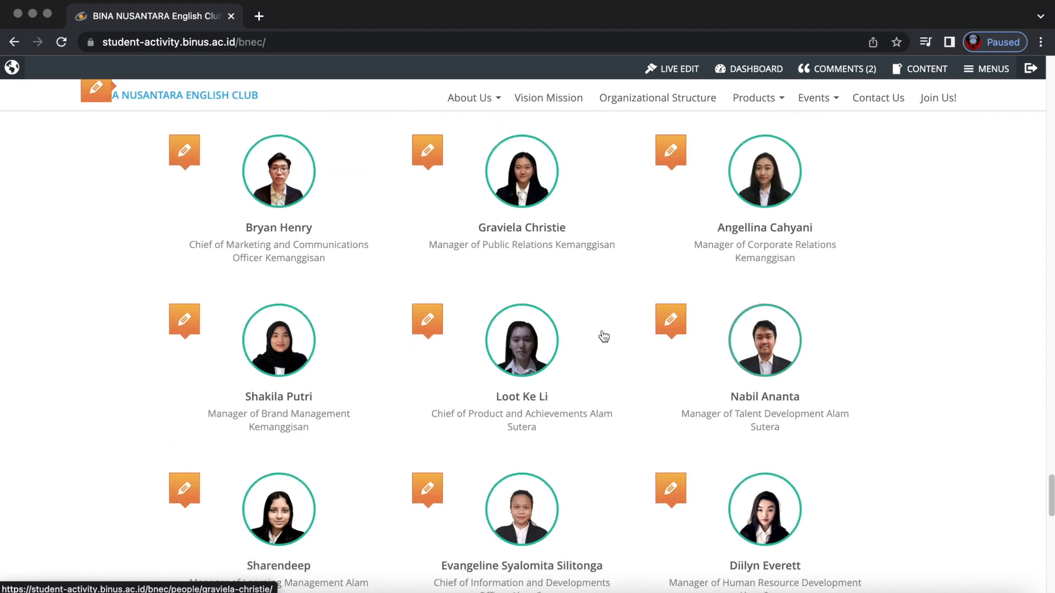
scroll(602, 336, down, 10)
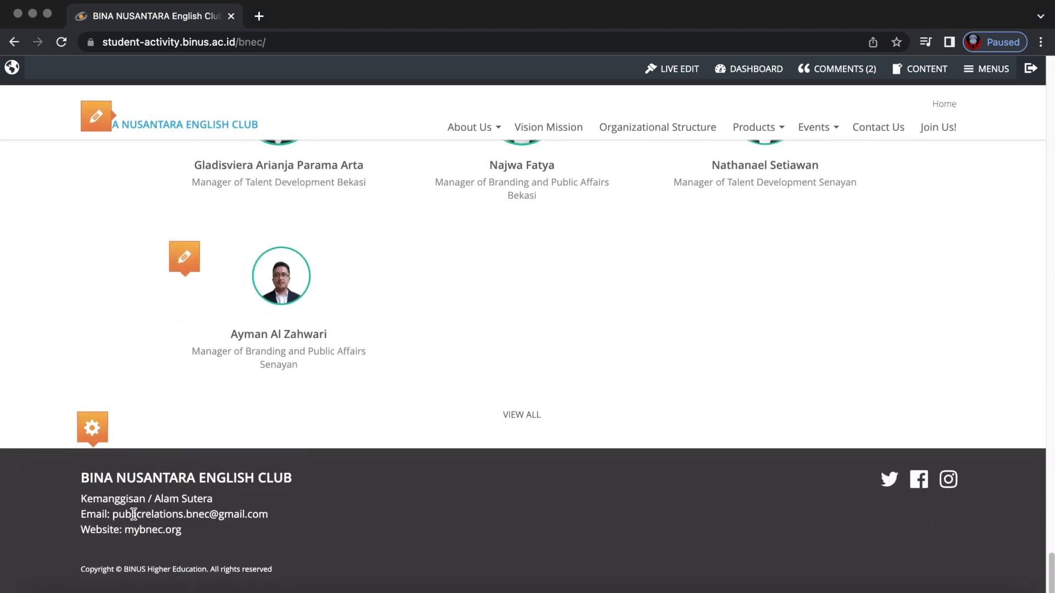
drag(79, 472, 246, 543)
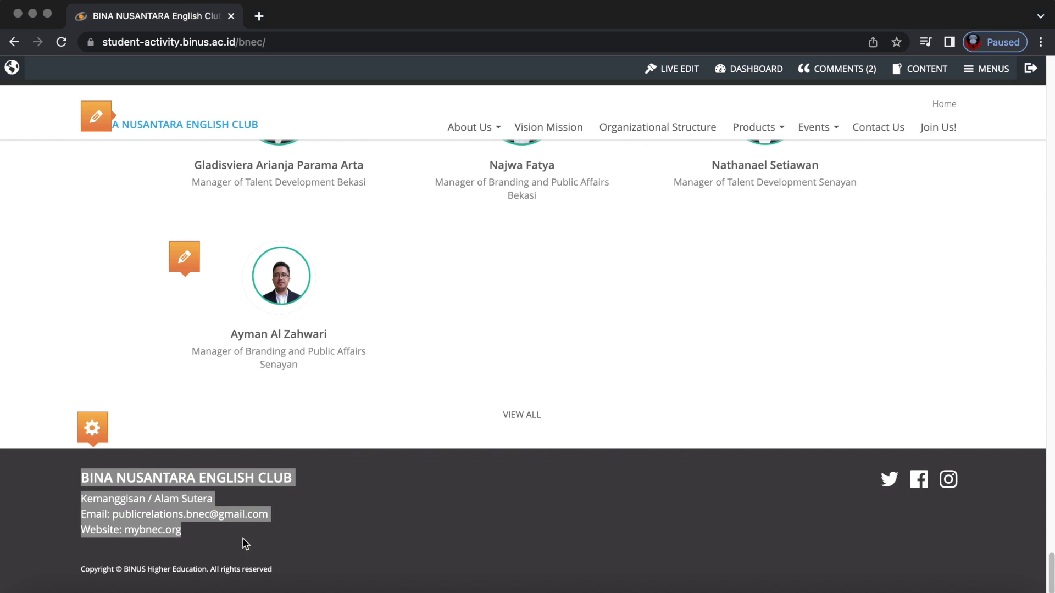
click(245, 544)
drag(84, 472, 221, 554)
click(190, 534)
click(98, 429)
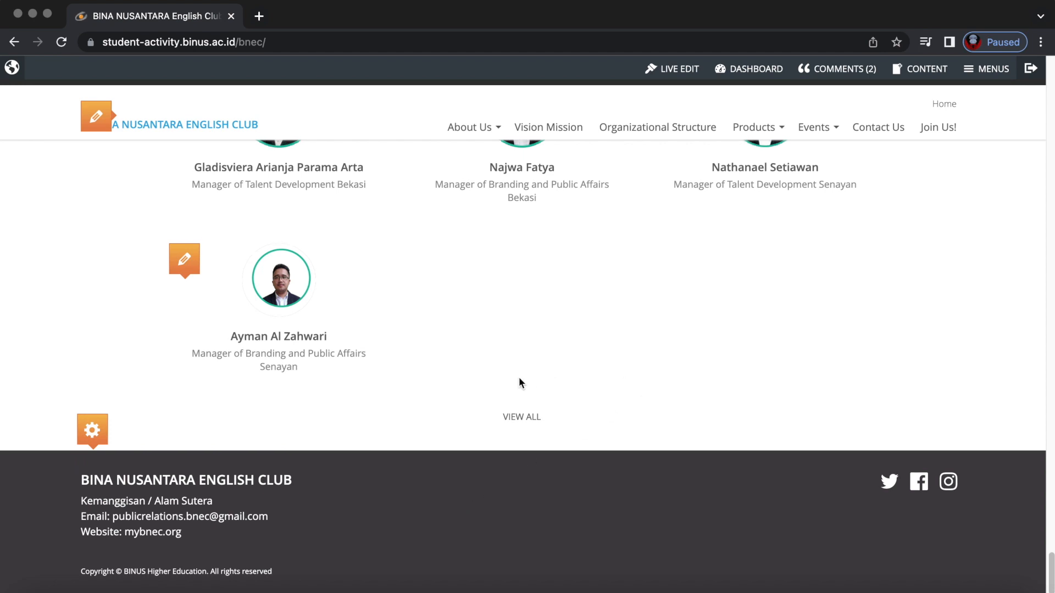
Return from the top of the homepage to the Dashboard's At a Glance summary with 395,71 MB storage.
scroll(519, 379, up, 15)
scroll(521, 381, up, 15)
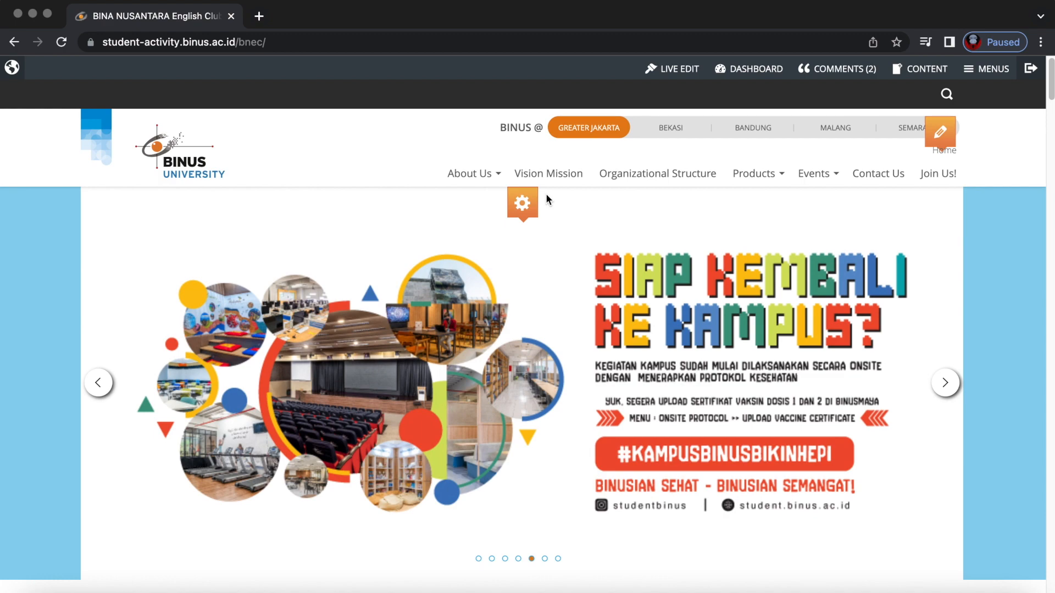
scroll(545, 193, down, 10)
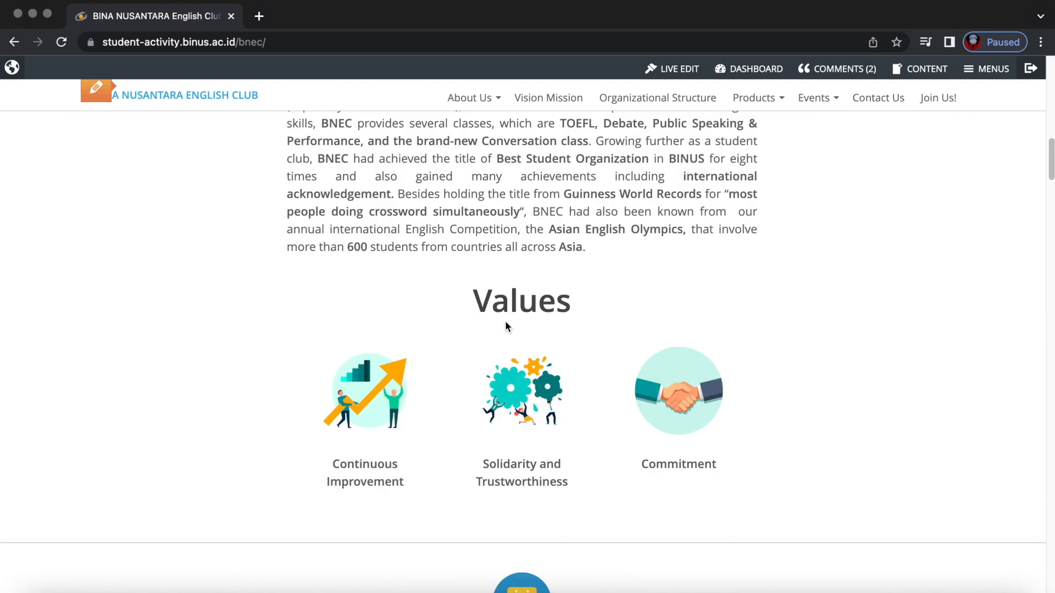
scroll(505, 326, up, 10)
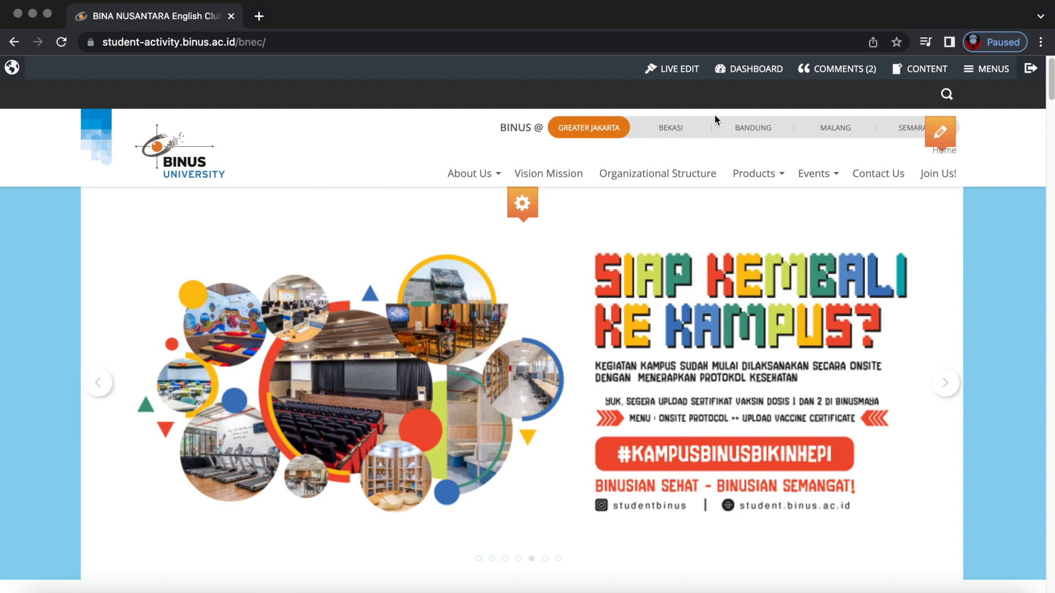
click(748, 69)
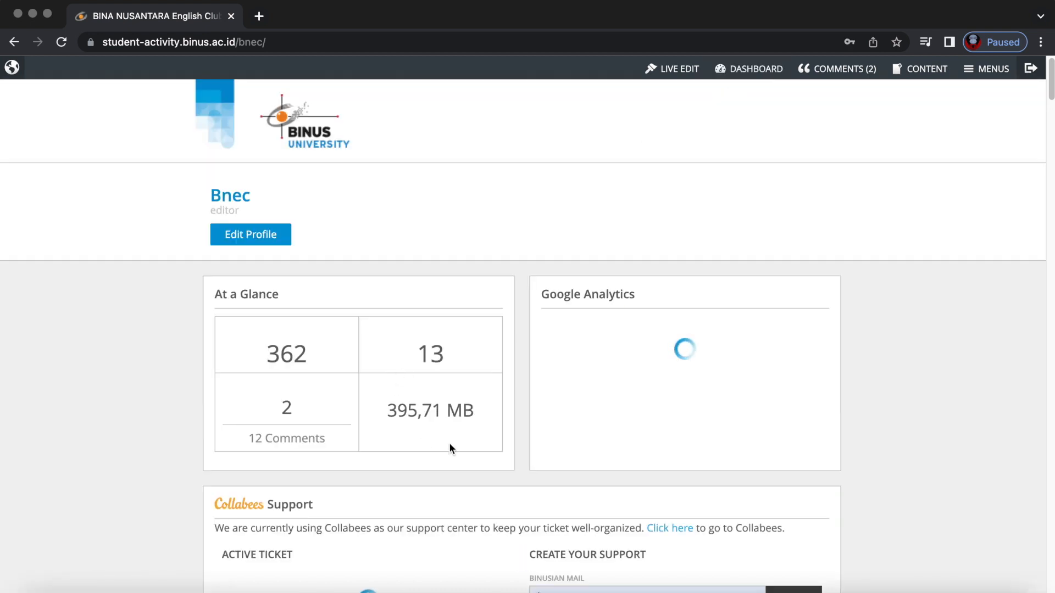